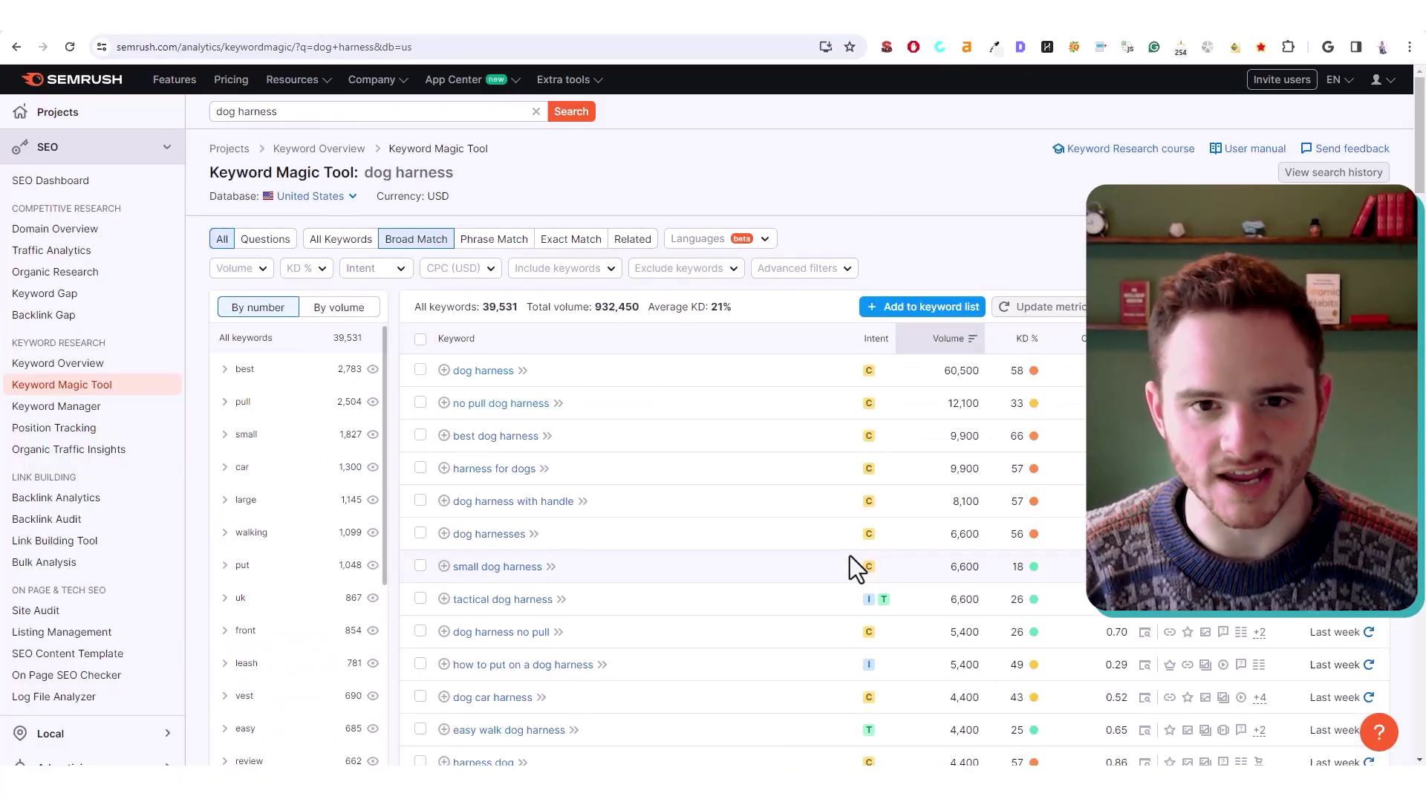
Run Organic Research on brilliantk9.com/collections/small-dogs and list all 260 of its ranking keywords
left_click(352, 111)
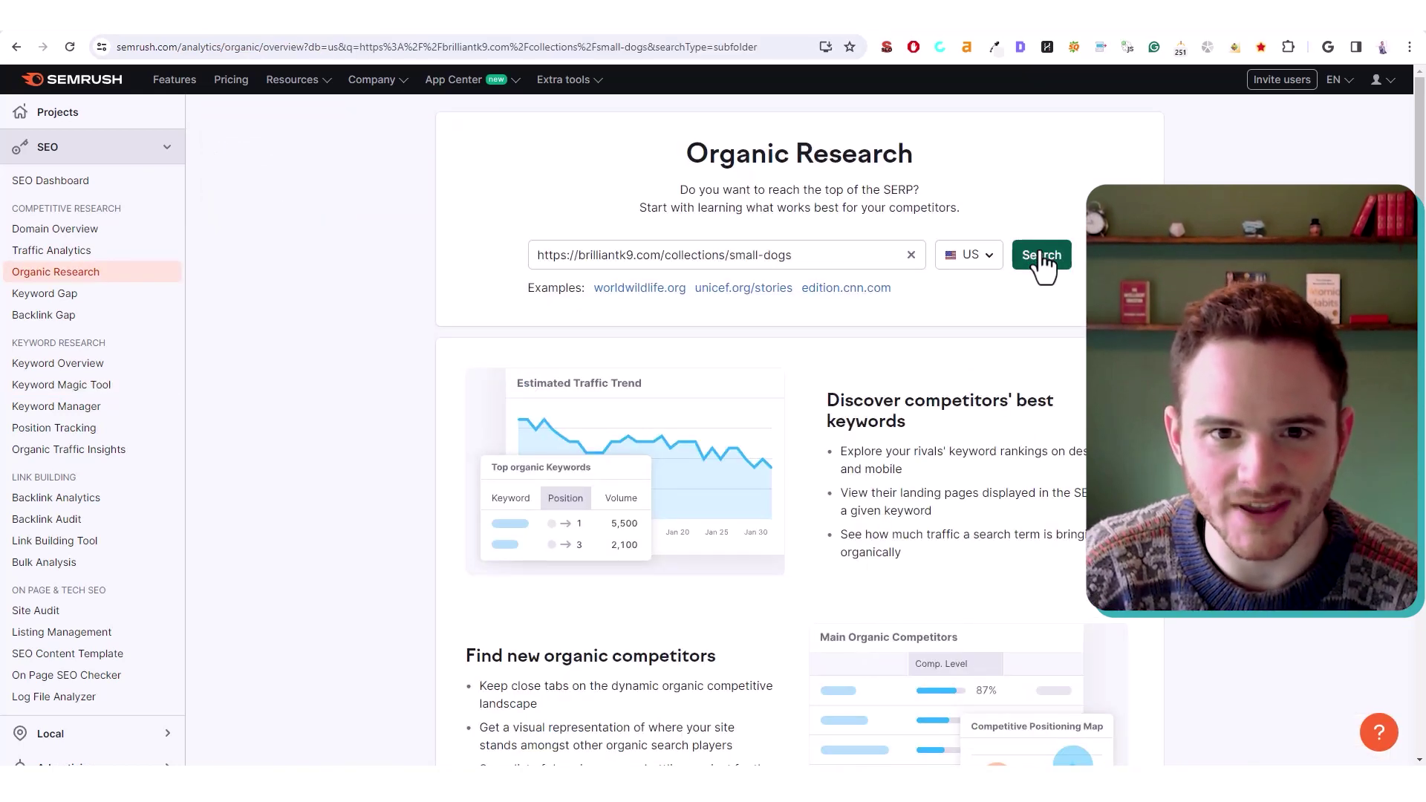
left_click(1042, 256)
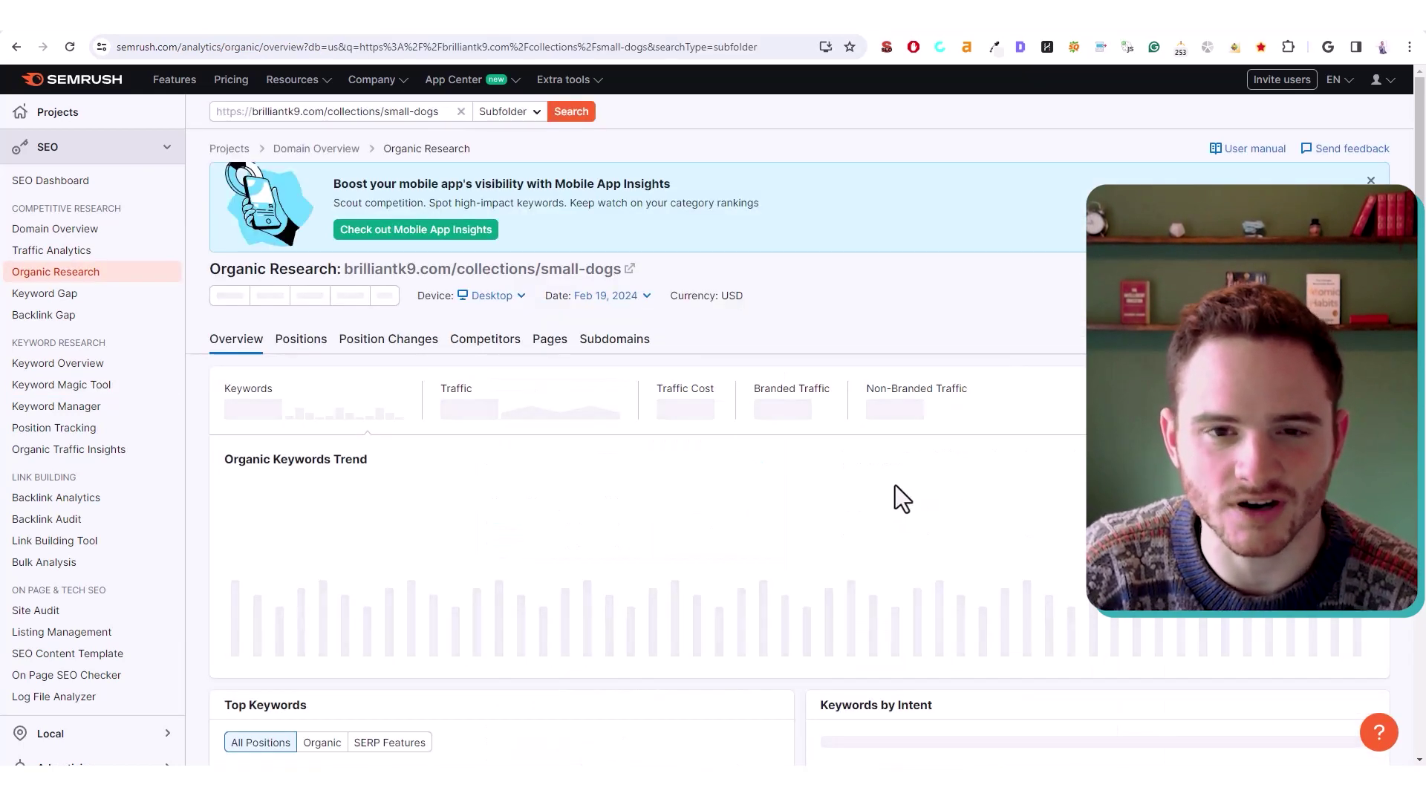
scroll(743, 468, "down", 9)
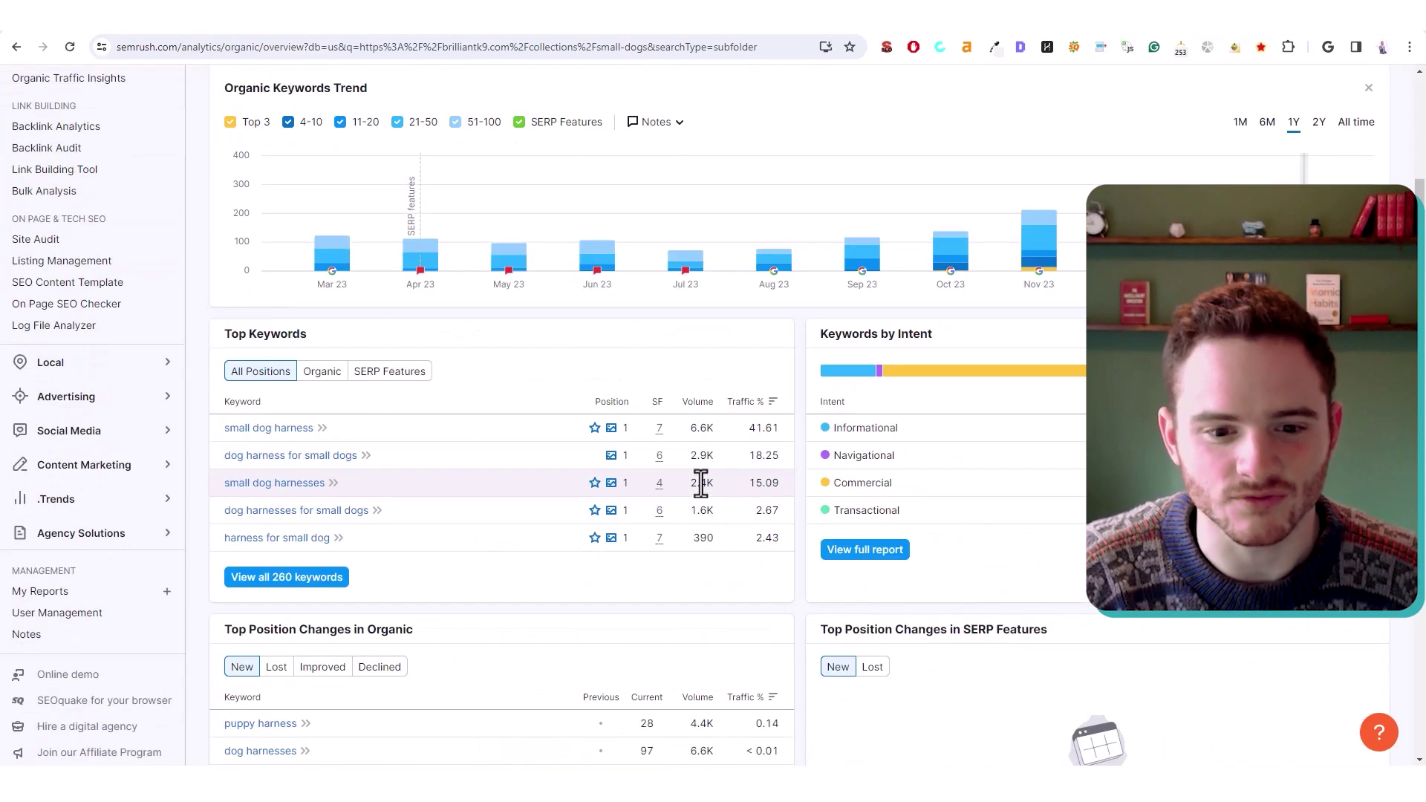
left_click(276, 280)
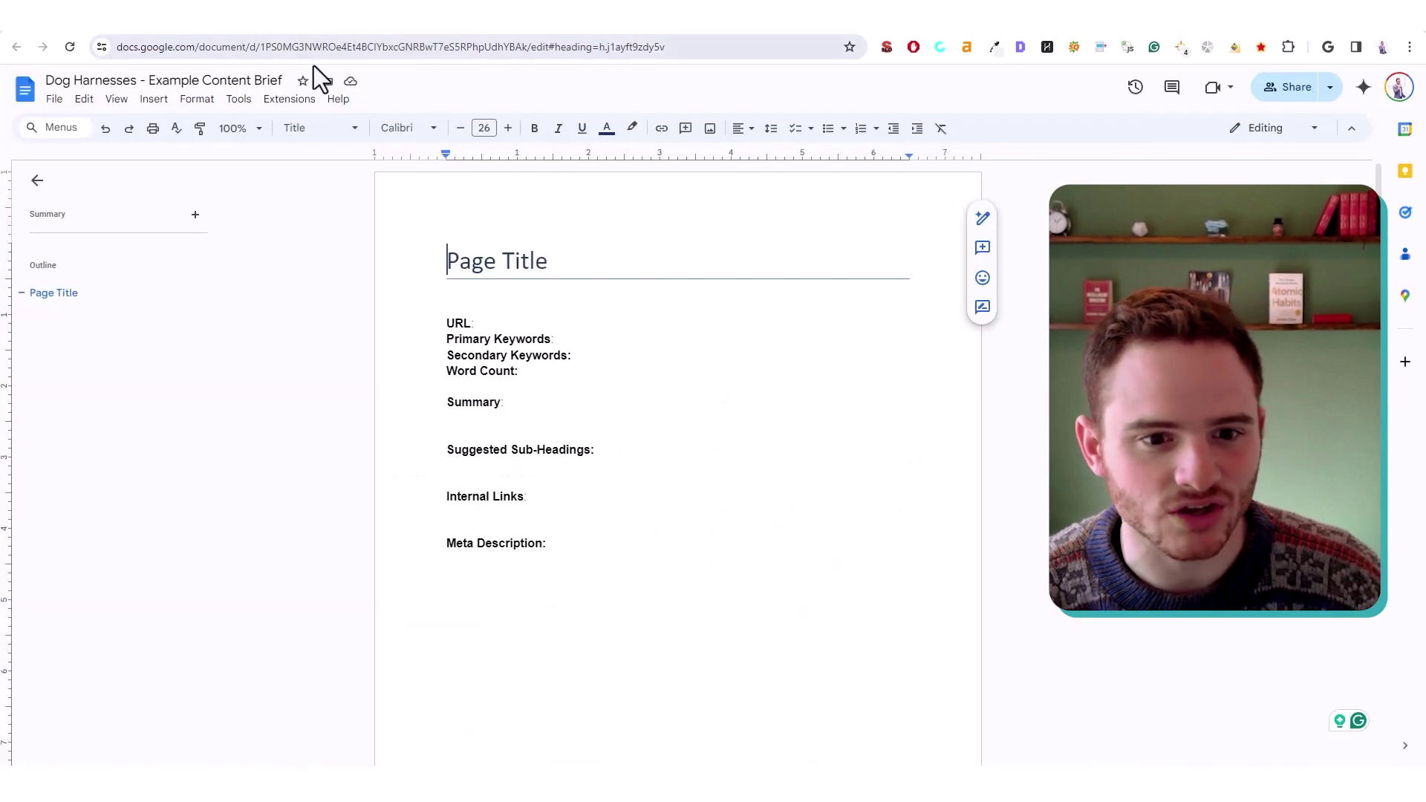
mouse_move(441, 291)
left_mouse_down()
mouse_move(493, 309)
mouse_move(589, 573)
mouse_move(439, 274)
left_mouse_up()
left_click(580, 540)
left_click(441, 275)
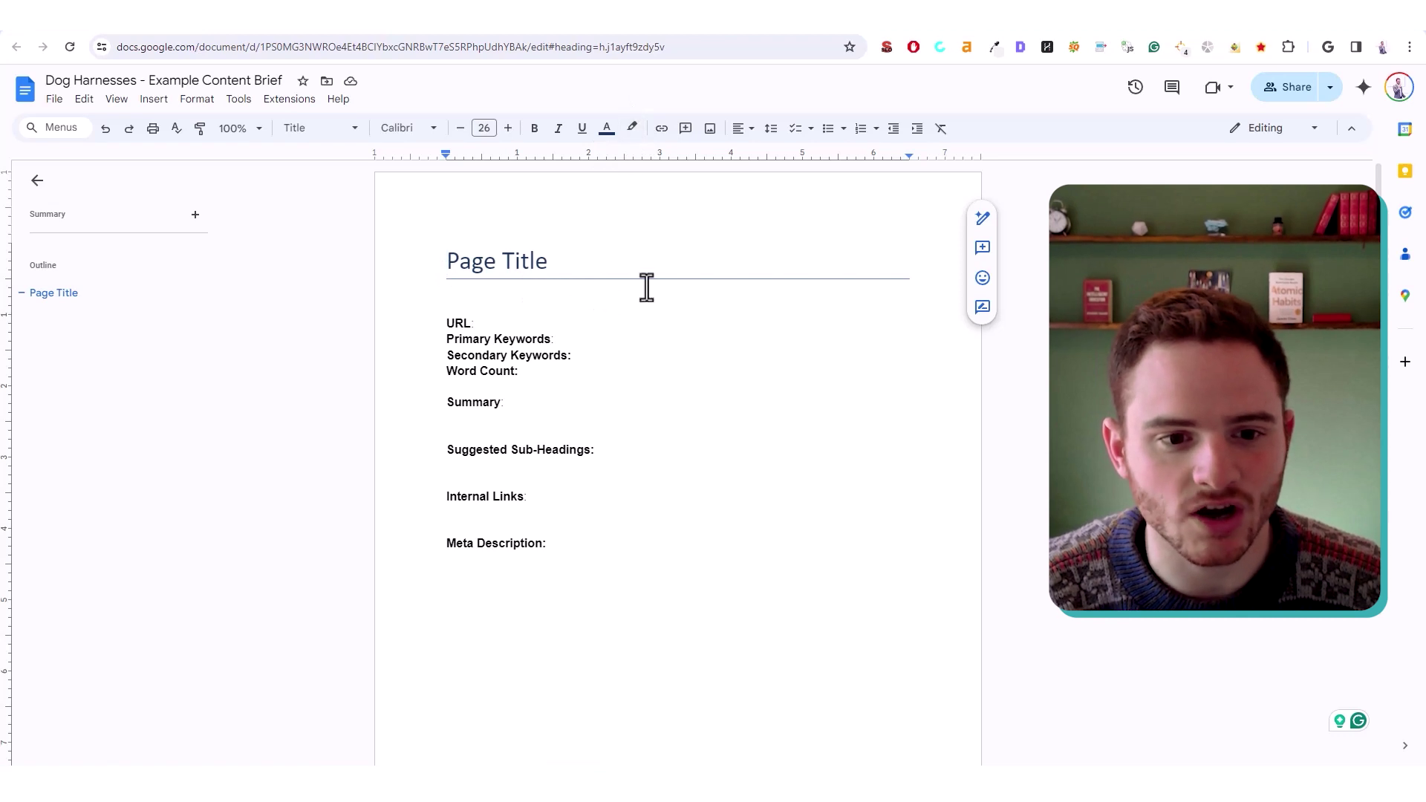
left_click_drag(449, 262, 568, 262)
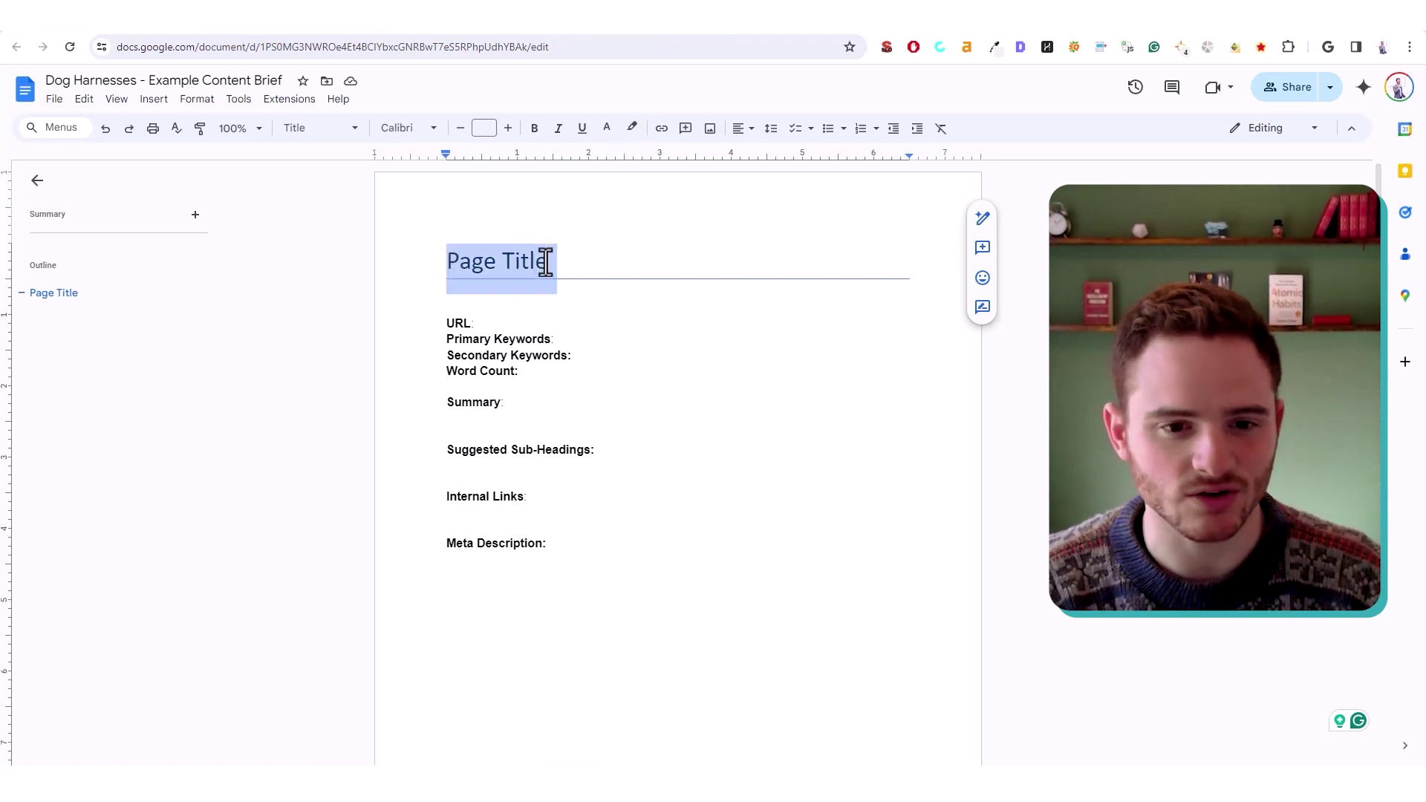
left_click(545, 261)
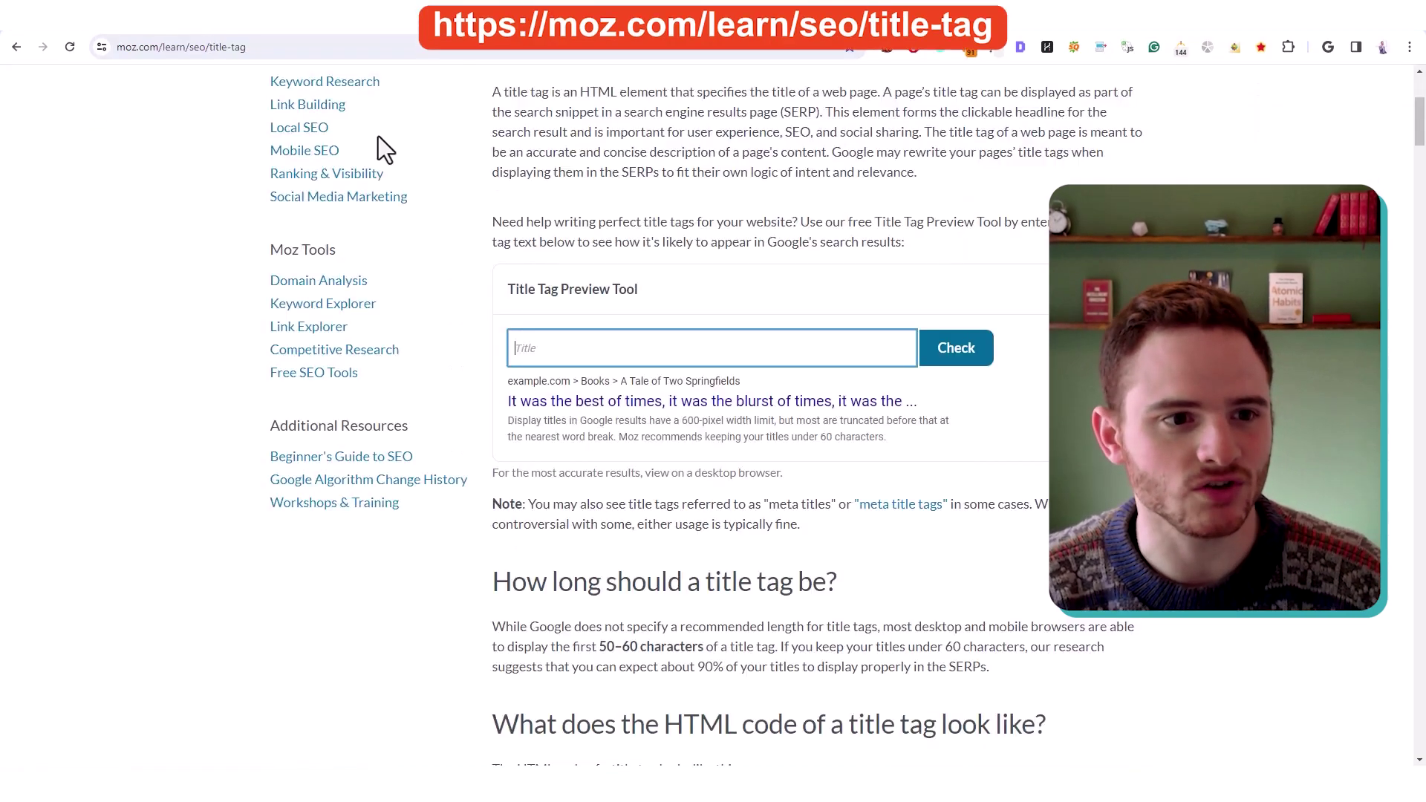
Read through Moz's title tag guide down to the Title Tag Preview Tool
scroll(581, 361, "up", 5)
scroll(582, 351, "down", 2)
scroll(584, 350, "up", 2)
left_click(277, 47)
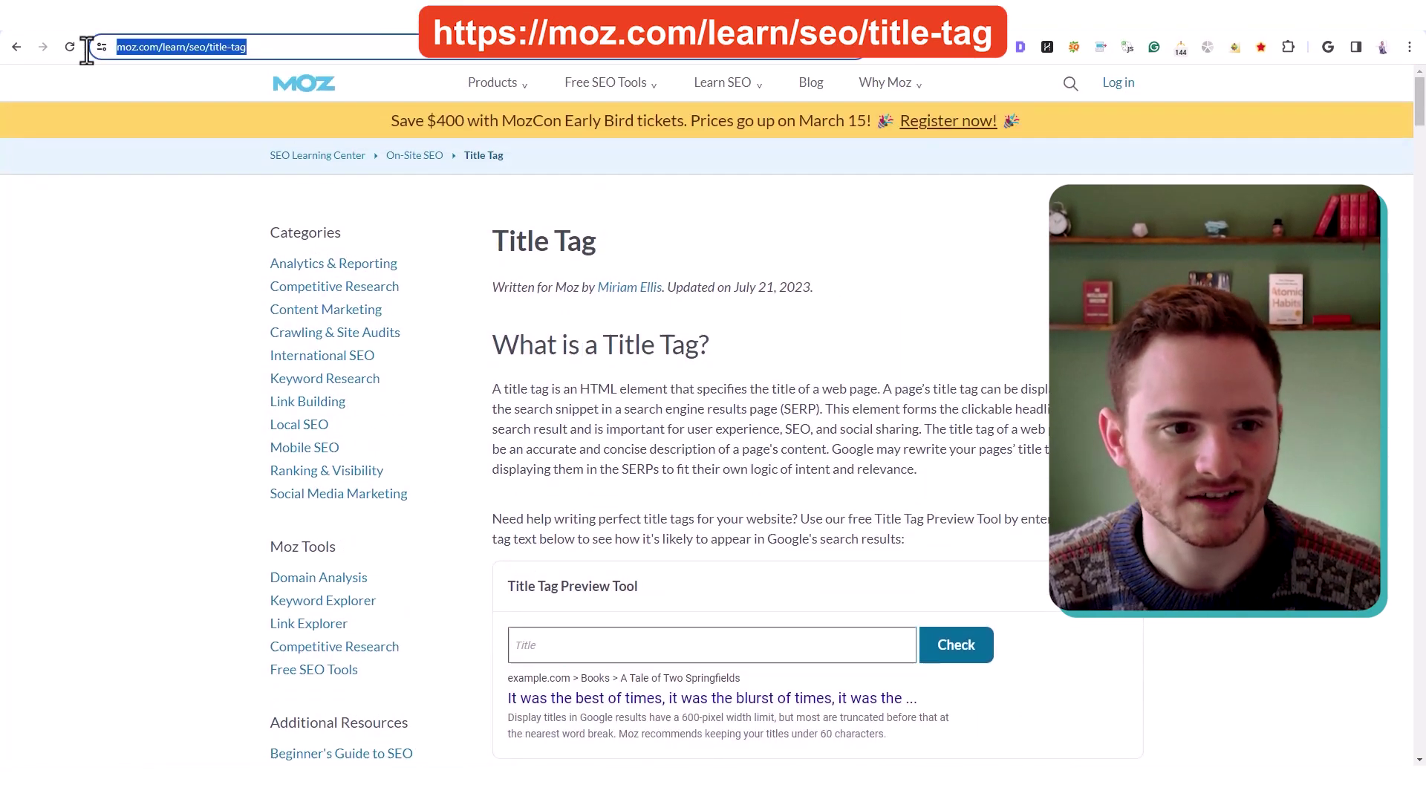
scroll(598, 336, "down", 3)
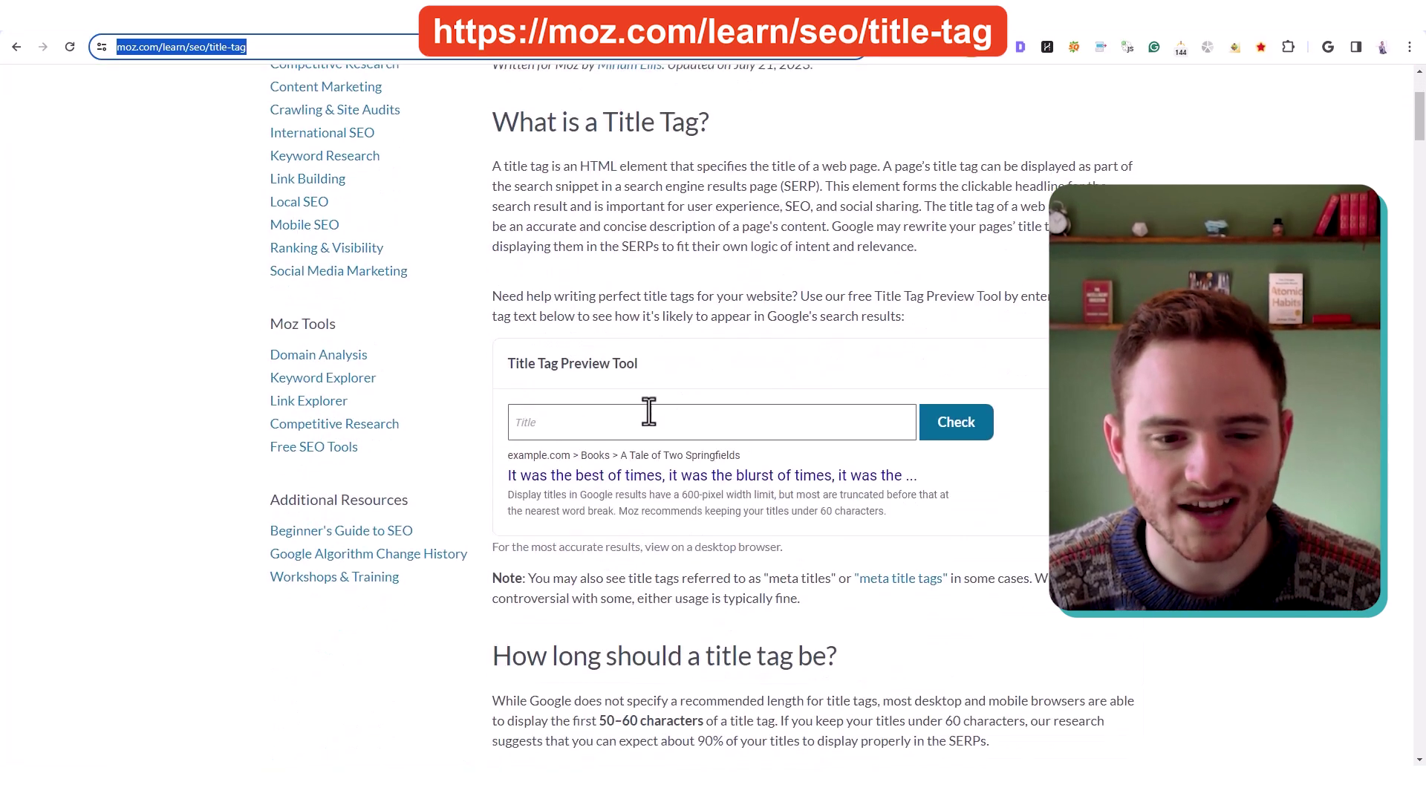
left_click(512, 363)
triple_click(513, 362)
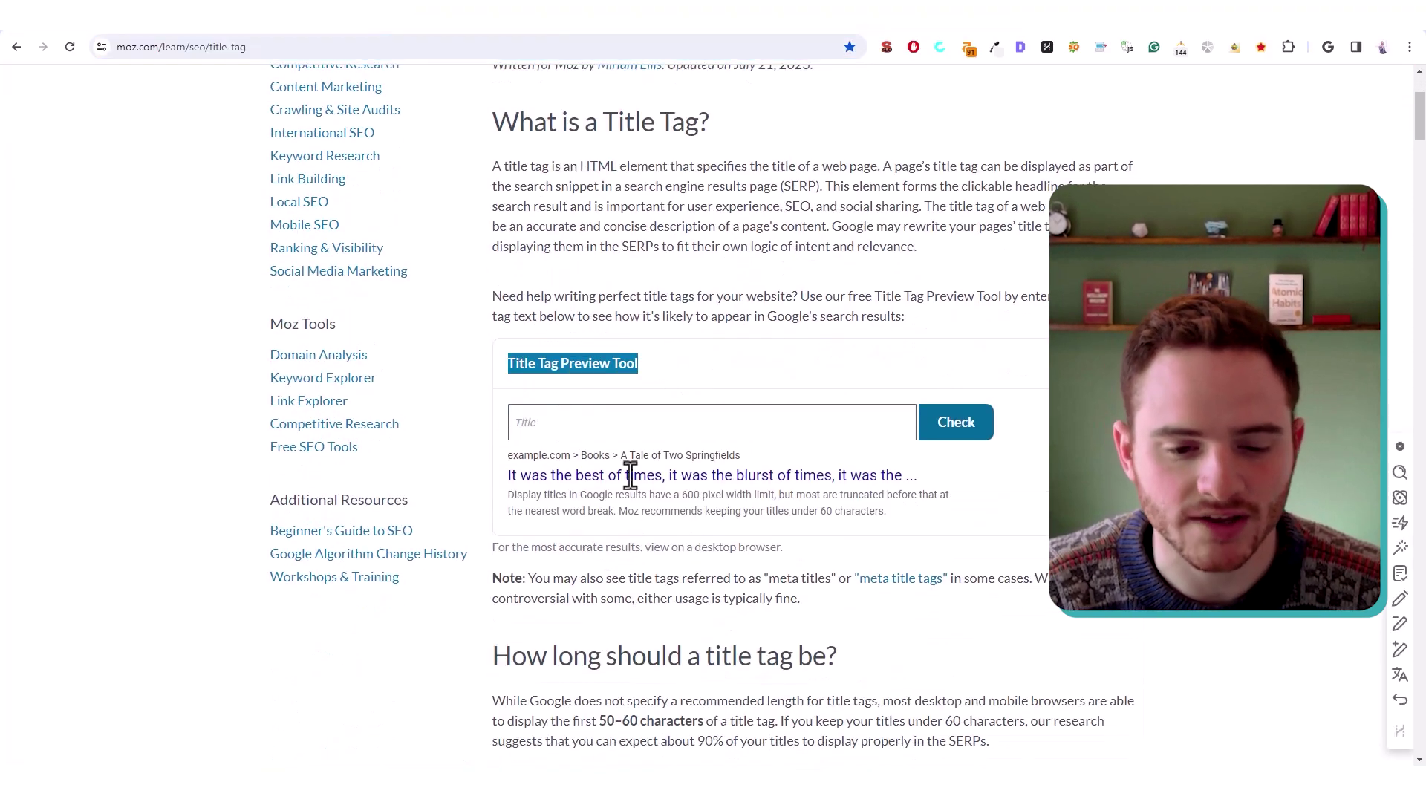
Paste the sample snippet headline into the preview tool's Title field to test truncation
left_click(622, 431)
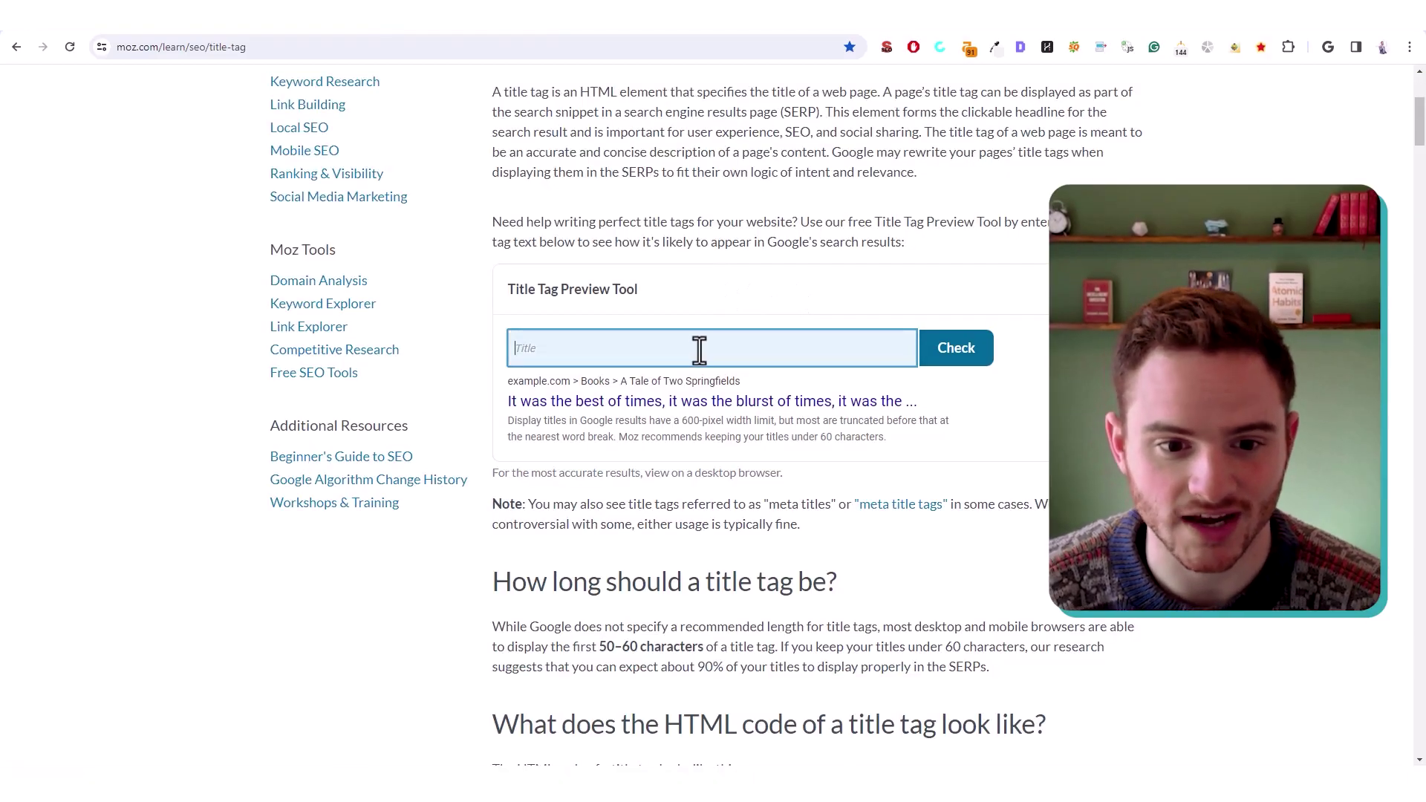
left_click_drag(942, 405, 507, 405)
key("ctrl+c")
left_click(927, 407)
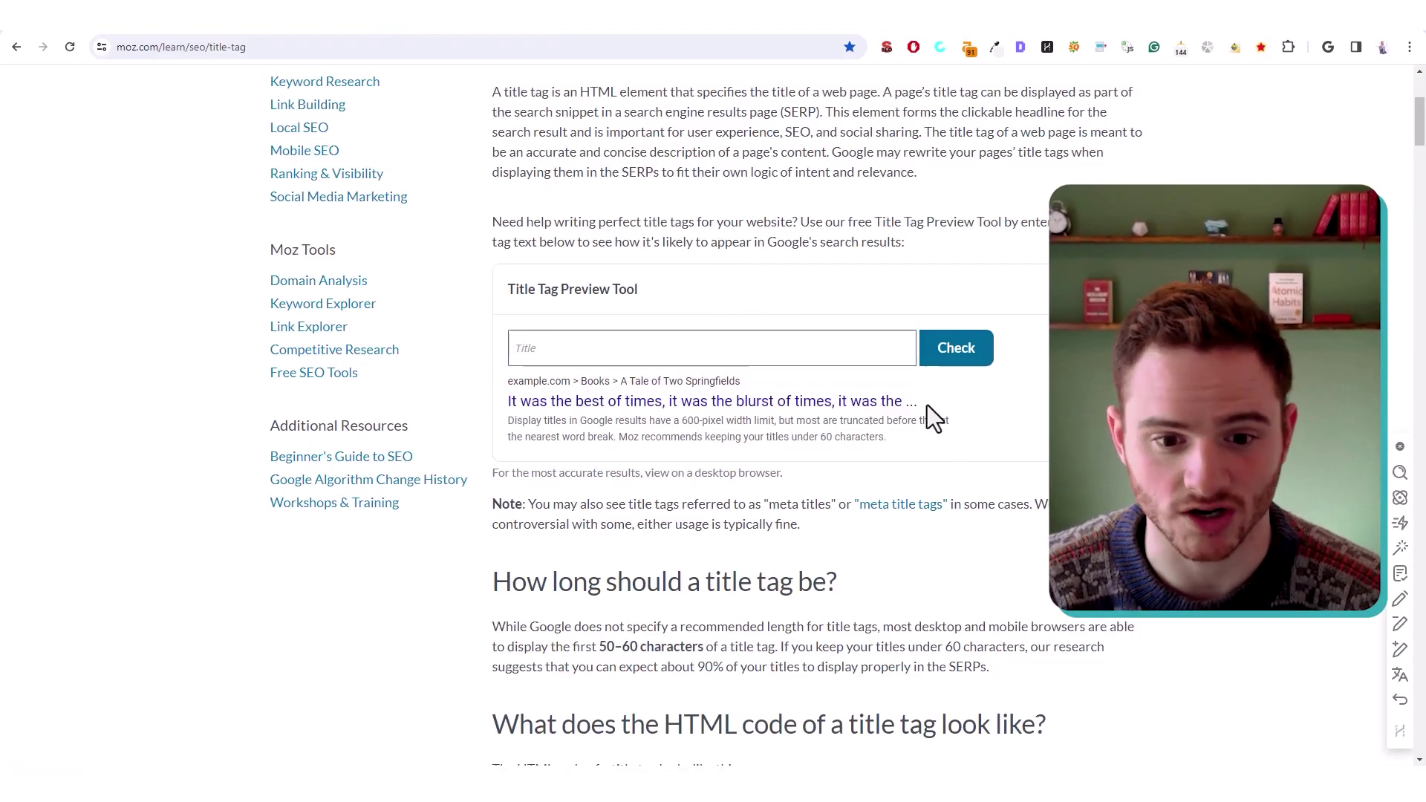
left_click_drag(921, 408, 531, 404)
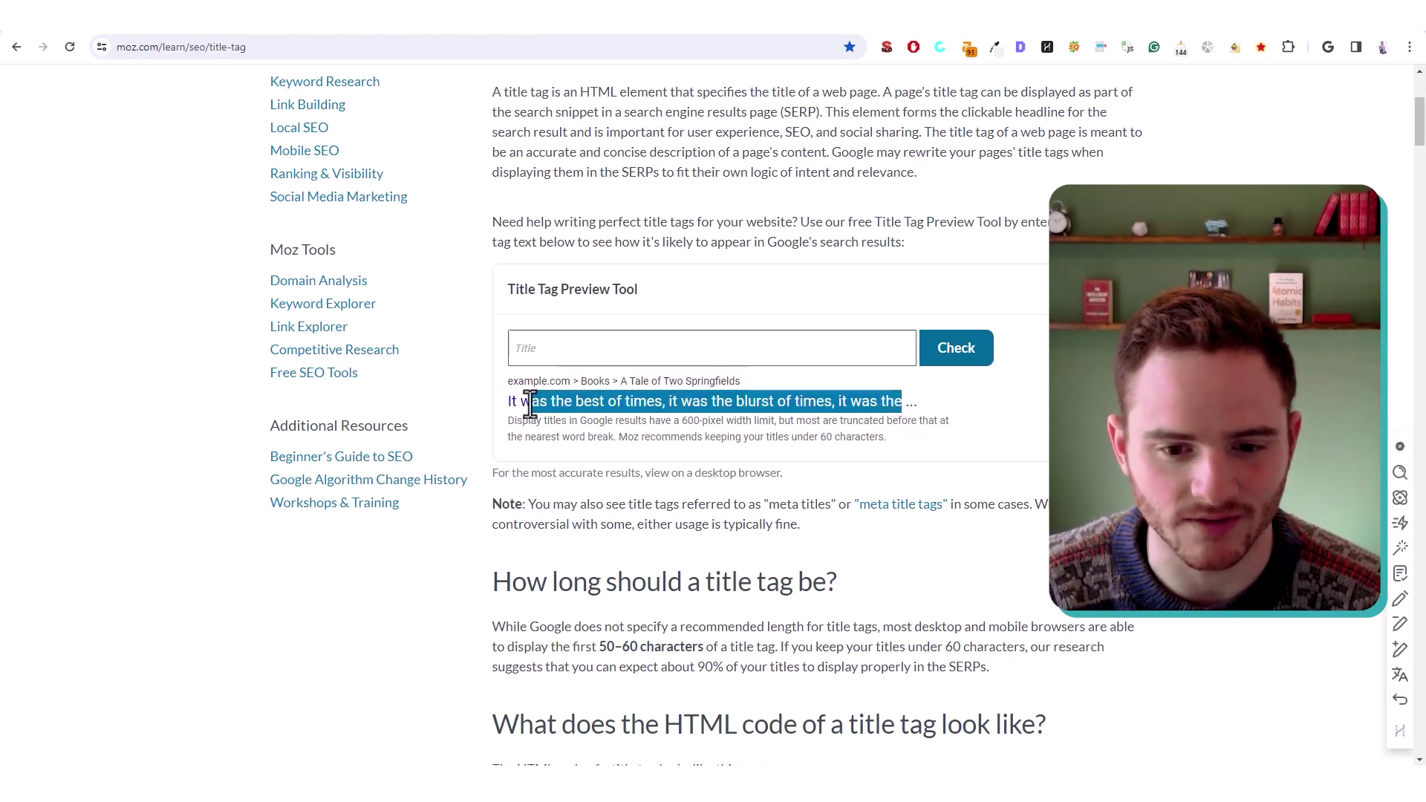
left_click(675, 353)
key("ctrl+v")
left_click(953, 360)
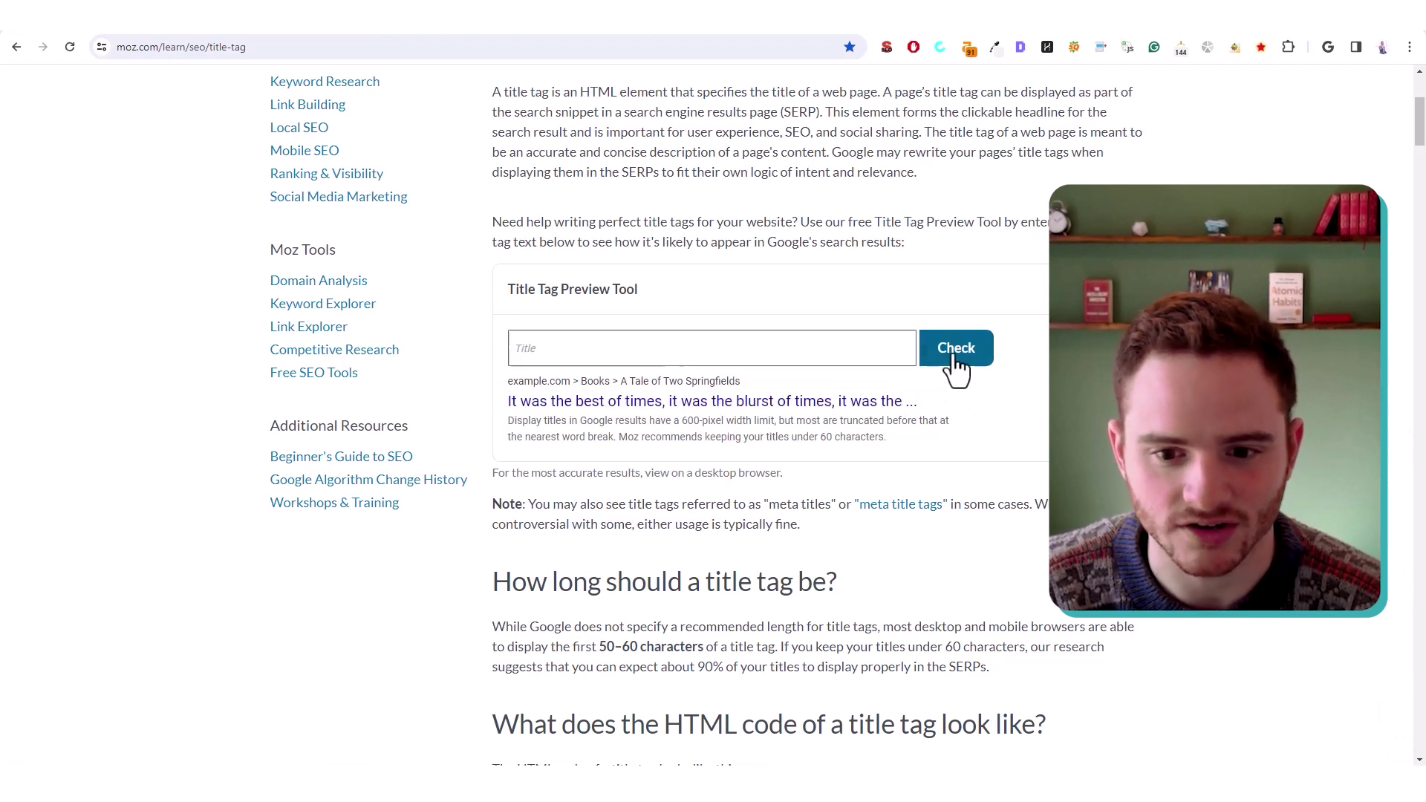
left_click_drag(925, 406, 544, 405)
left_click(928, 425)
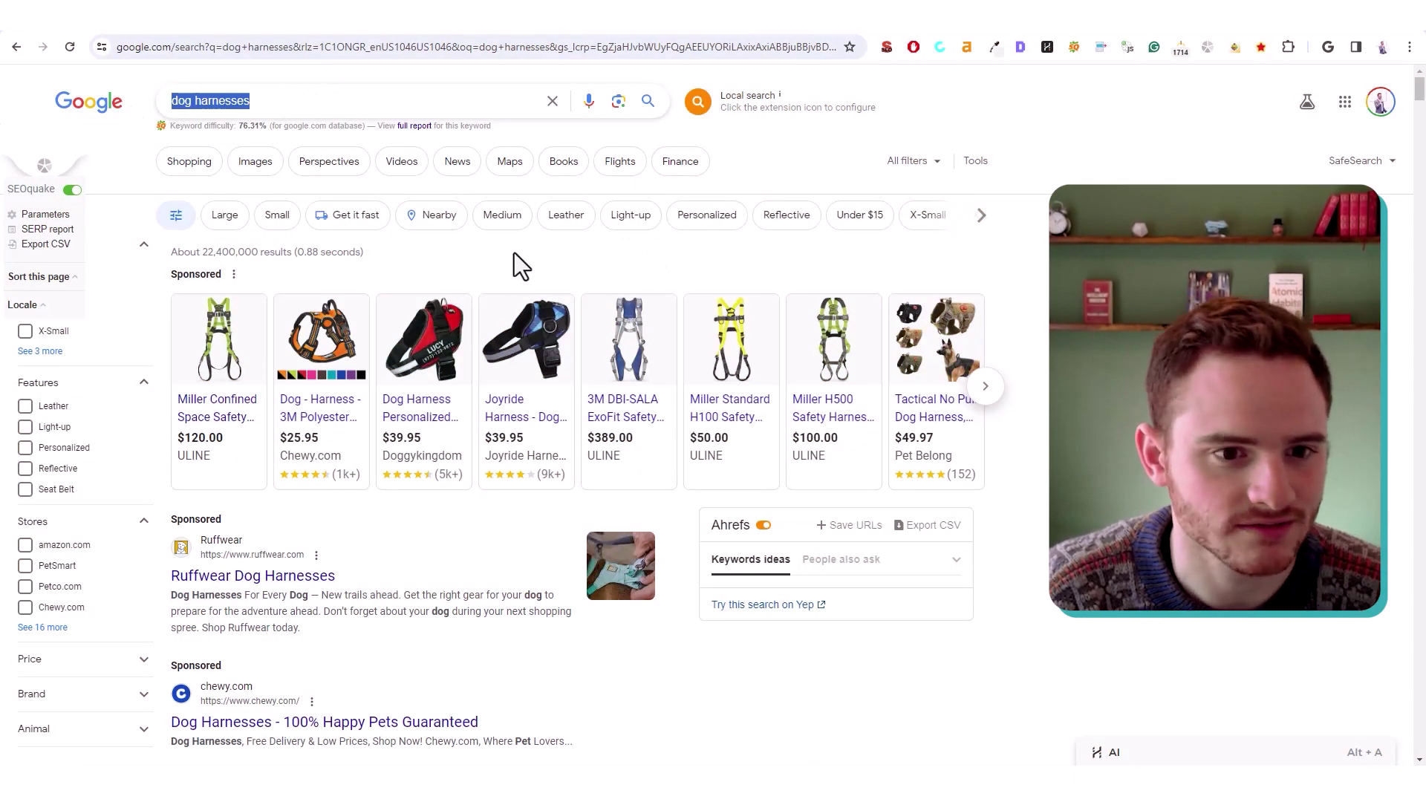
scroll(514, 252, "down", 4)
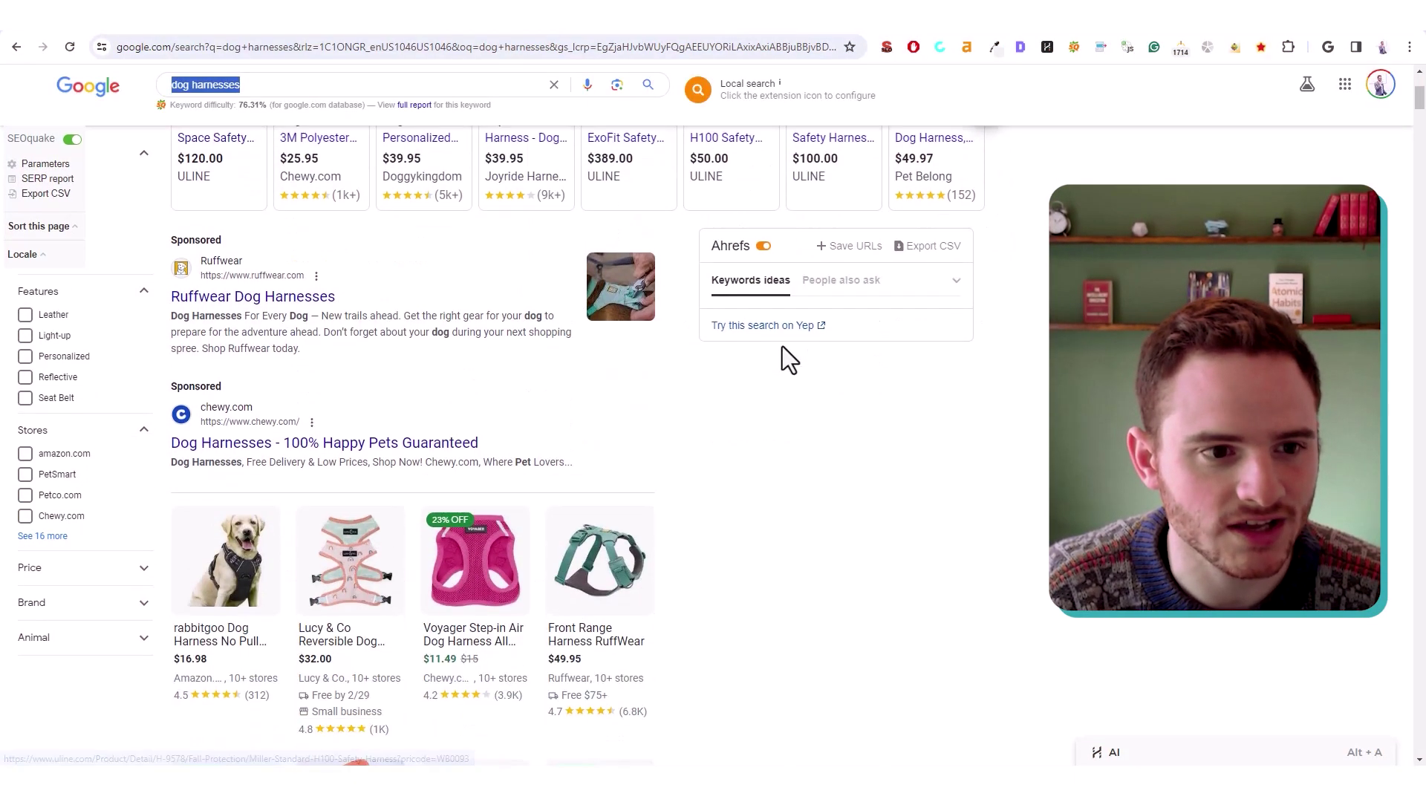
scroll(777, 340, "down", 1)
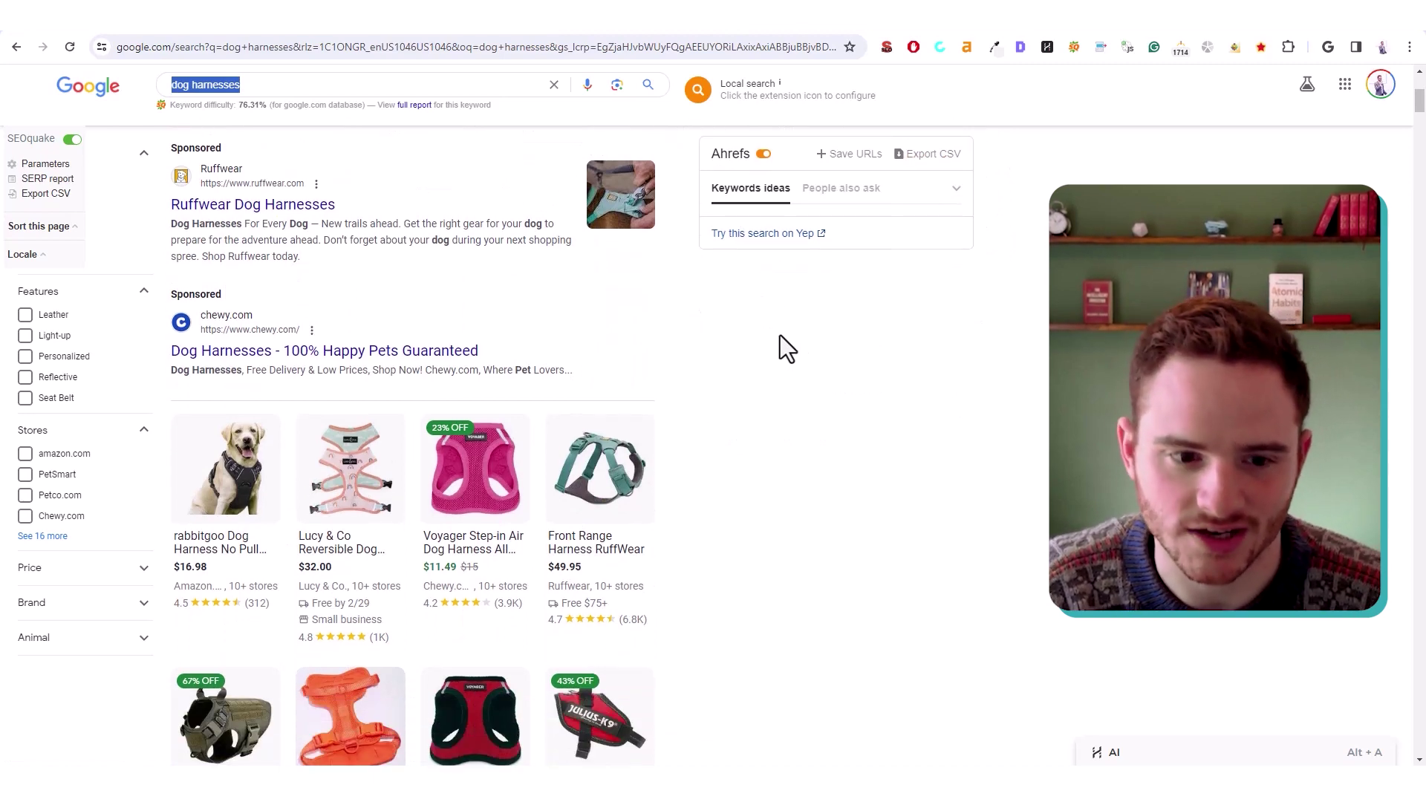
scroll(780, 336, "down", 8)
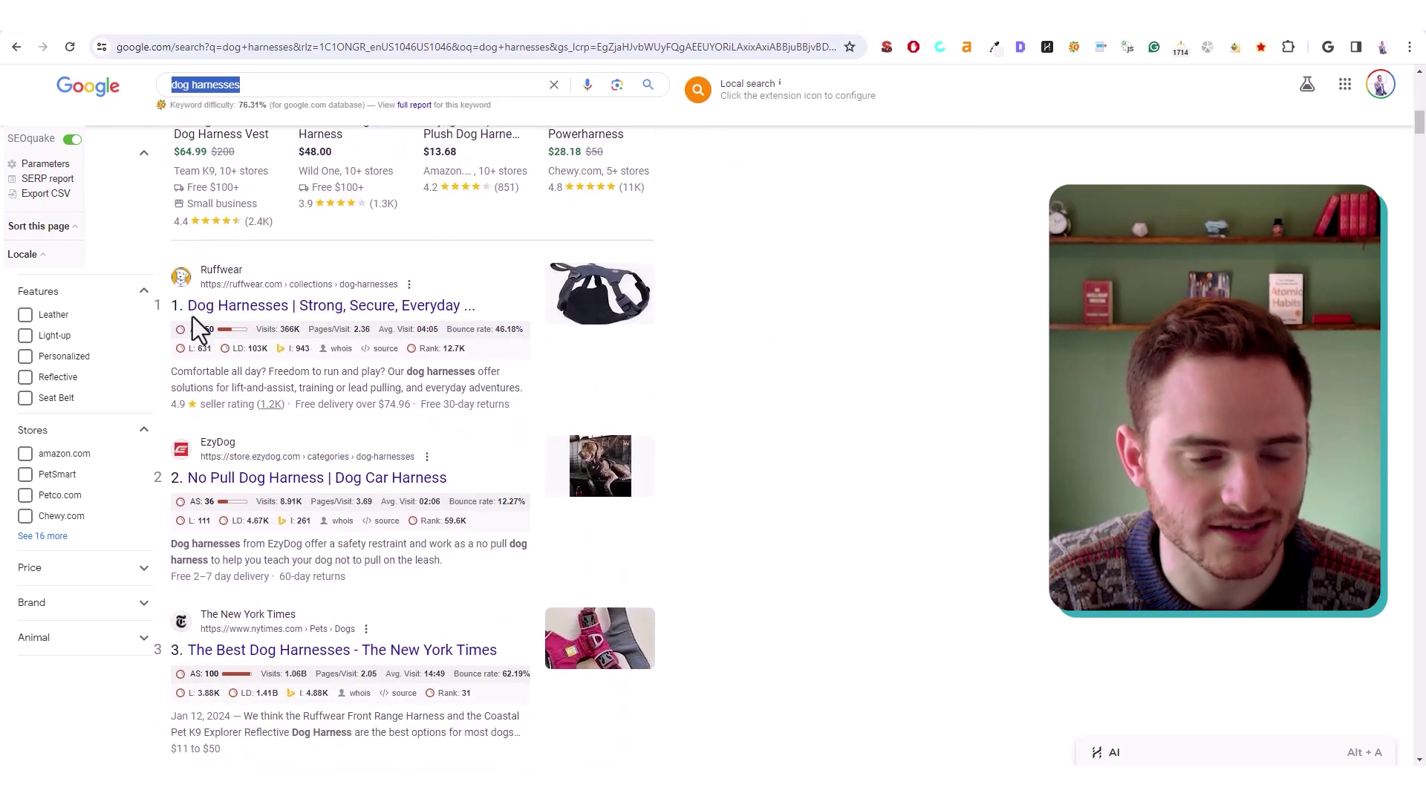
left_click_drag(217, 293, 222, 280)
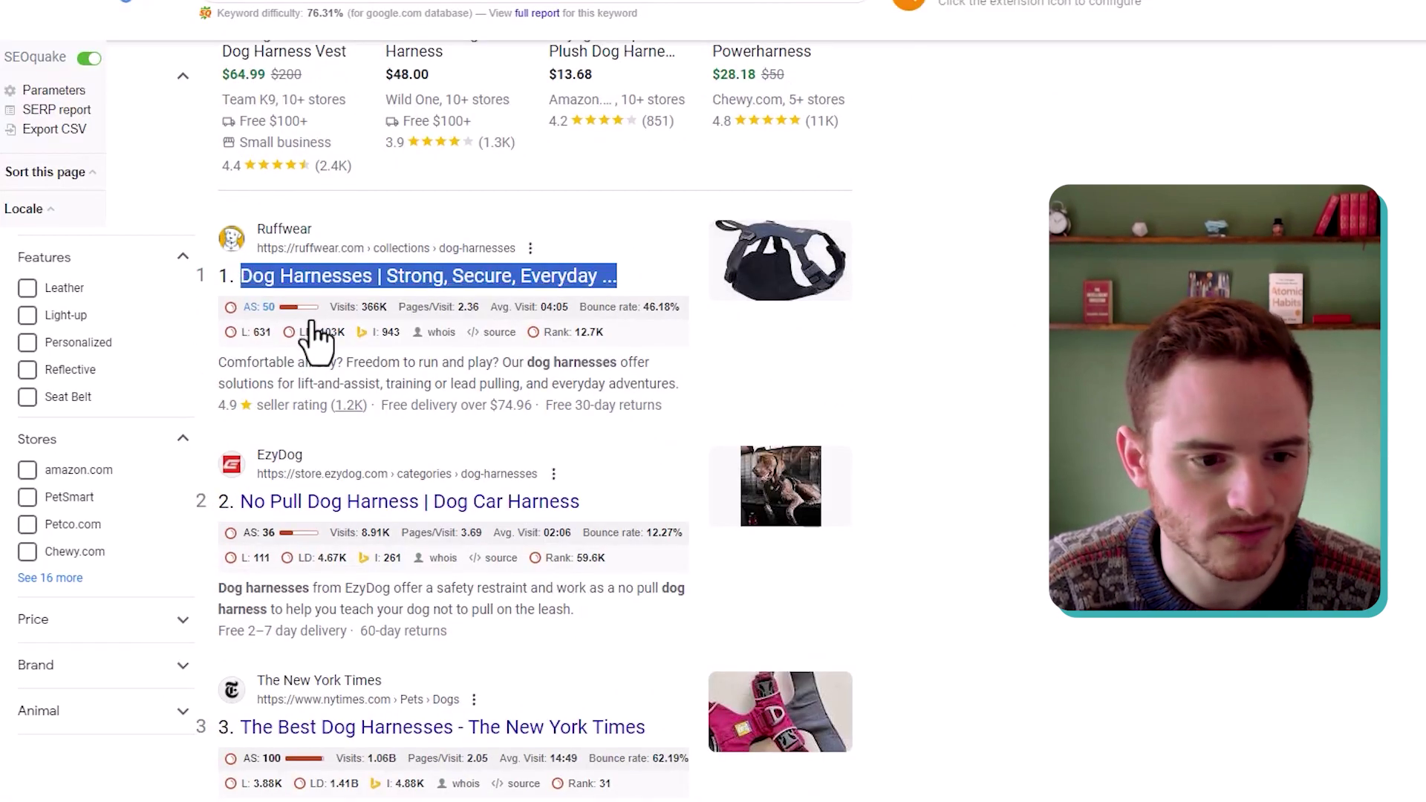
left_click_drag(218, 362, 688, 384)
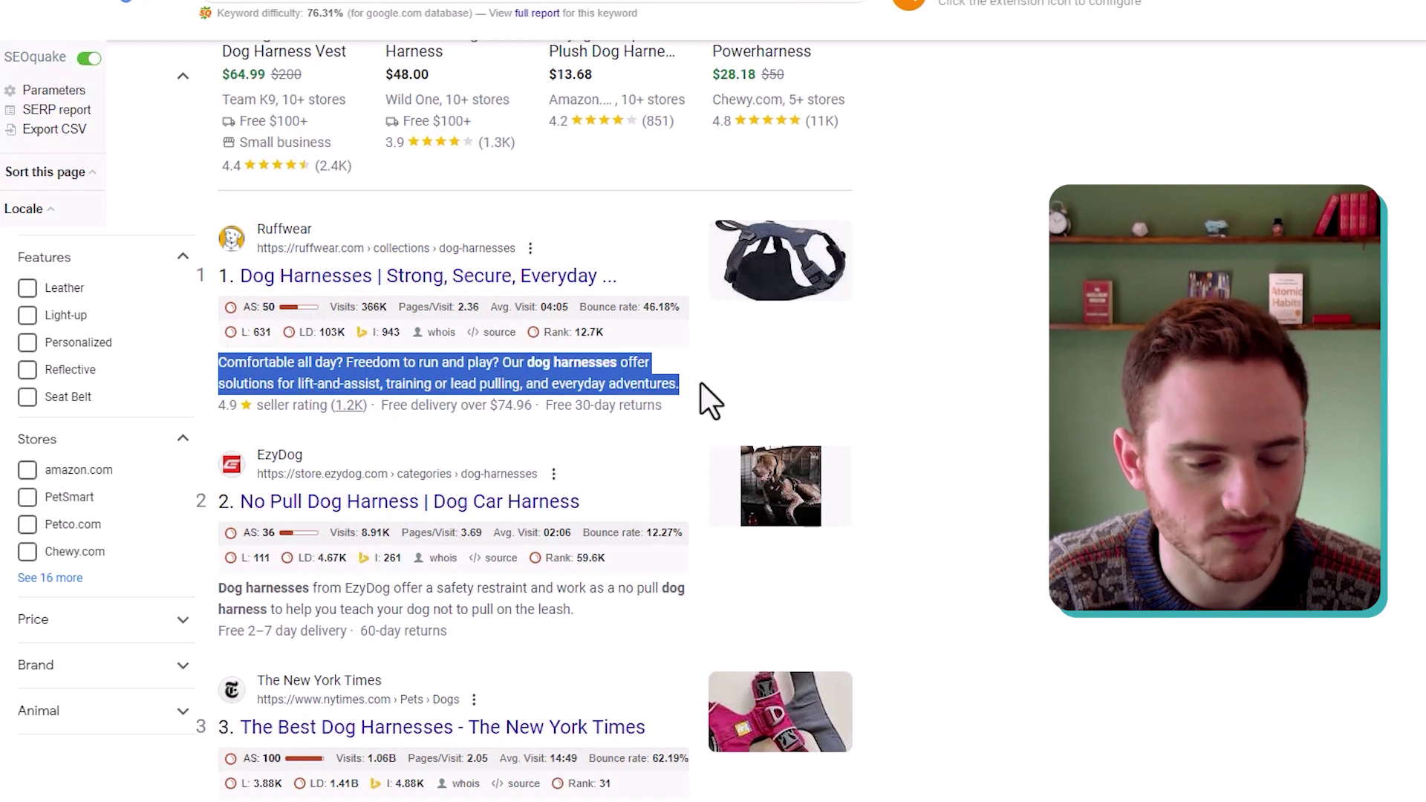
left_click_drag(240, 291, 250, 282)
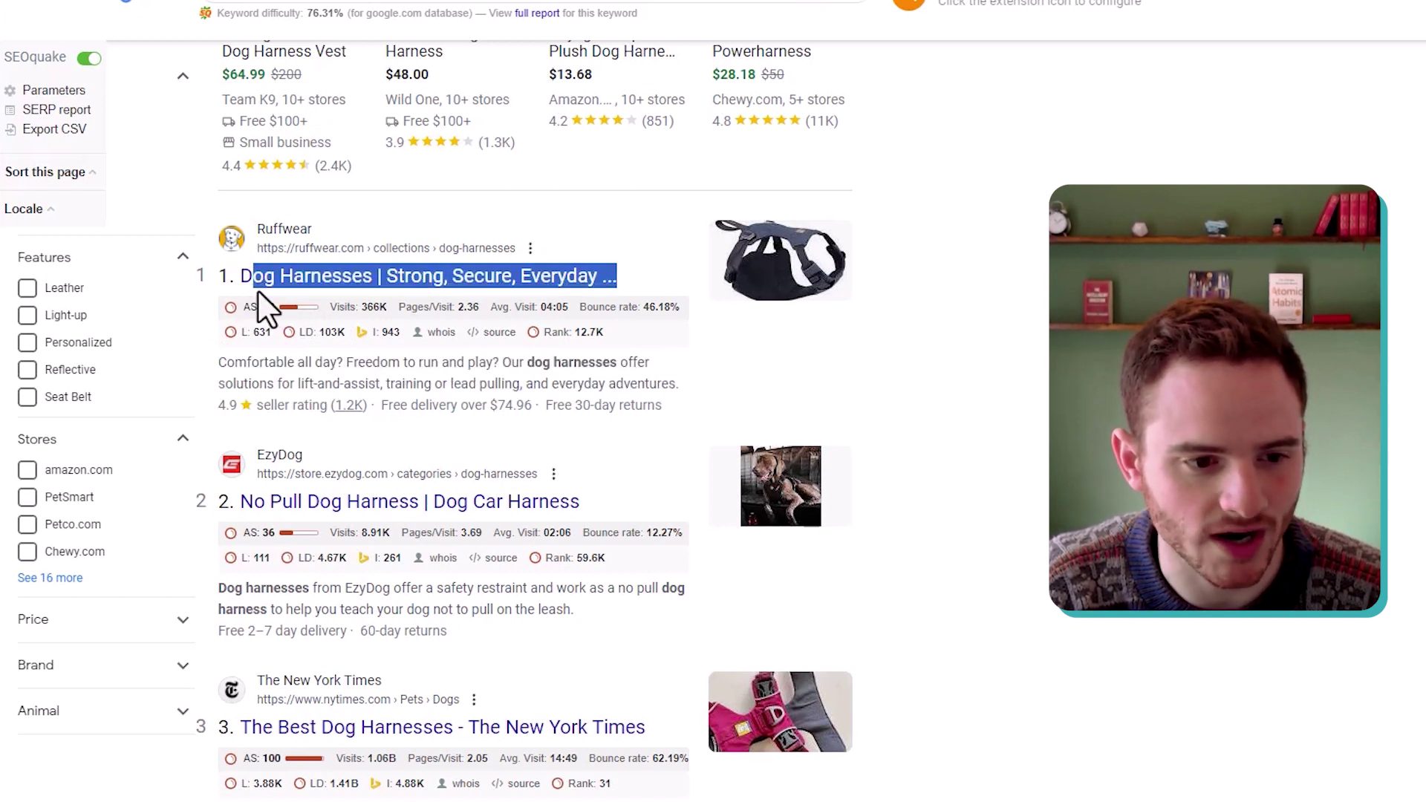
mouse_move(245, 280)
left_mouse_down()
mouse_move(260, 281)
mouse_move(239, 289)
left_mouse_up()
left_click(956, 349)
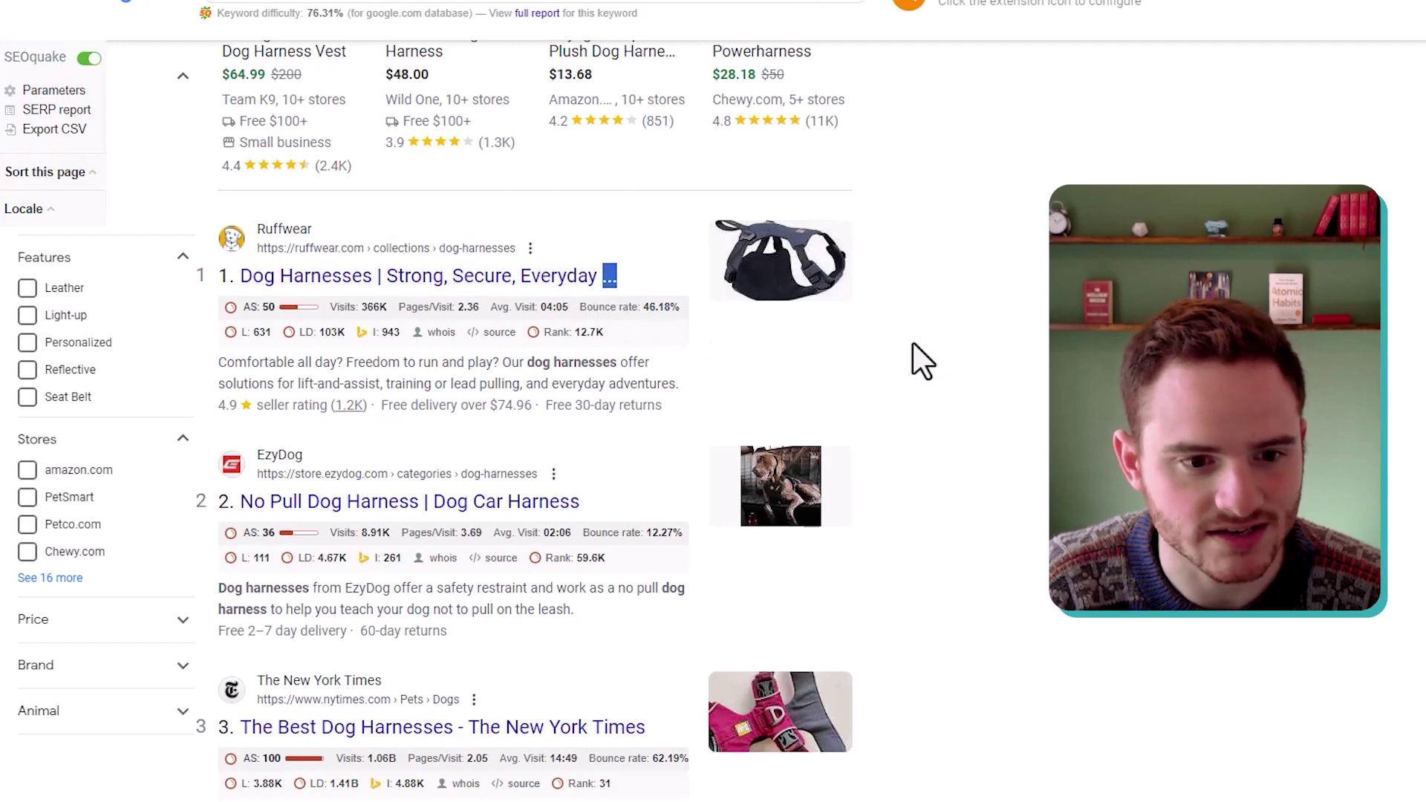
left_click(963, 349)
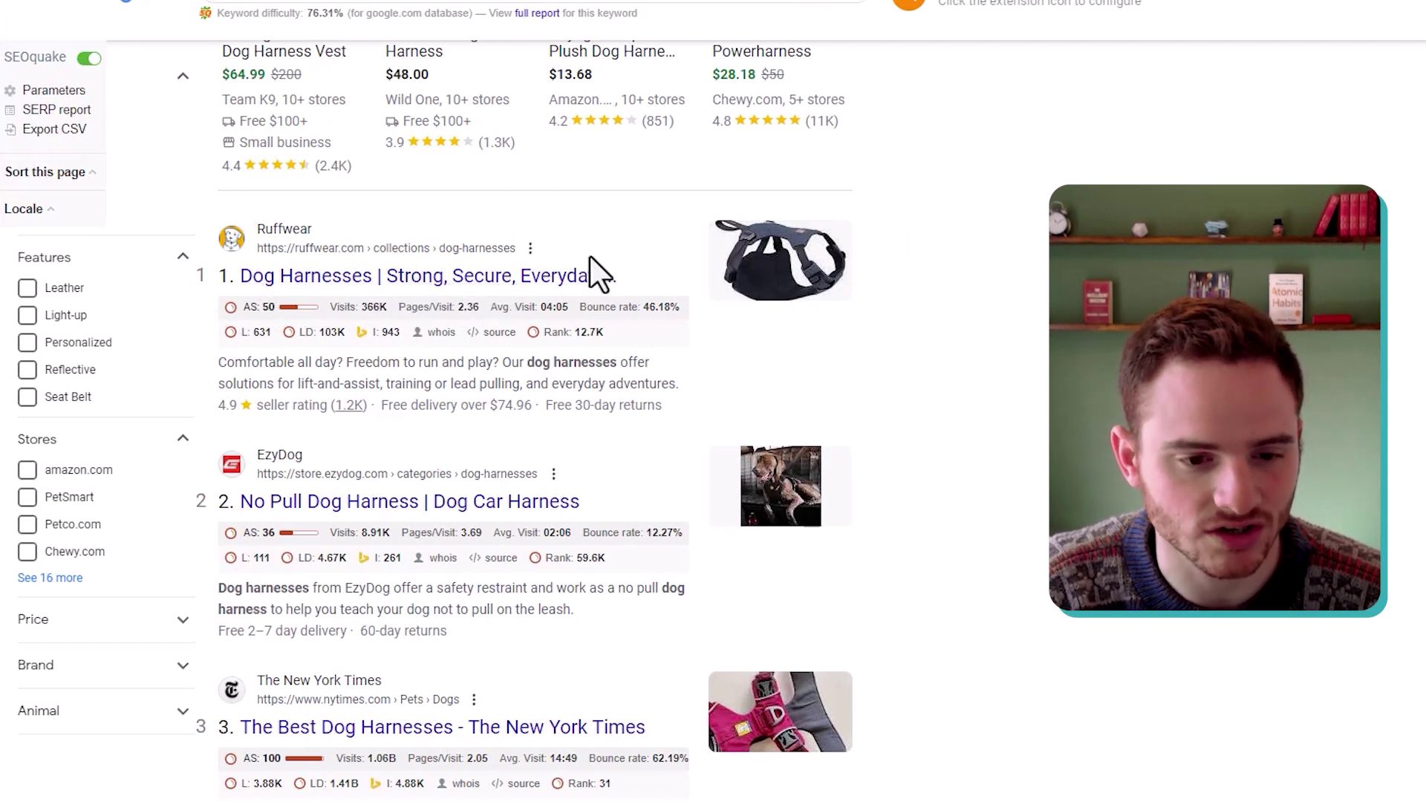
scroll(431, 299, "up", 1)
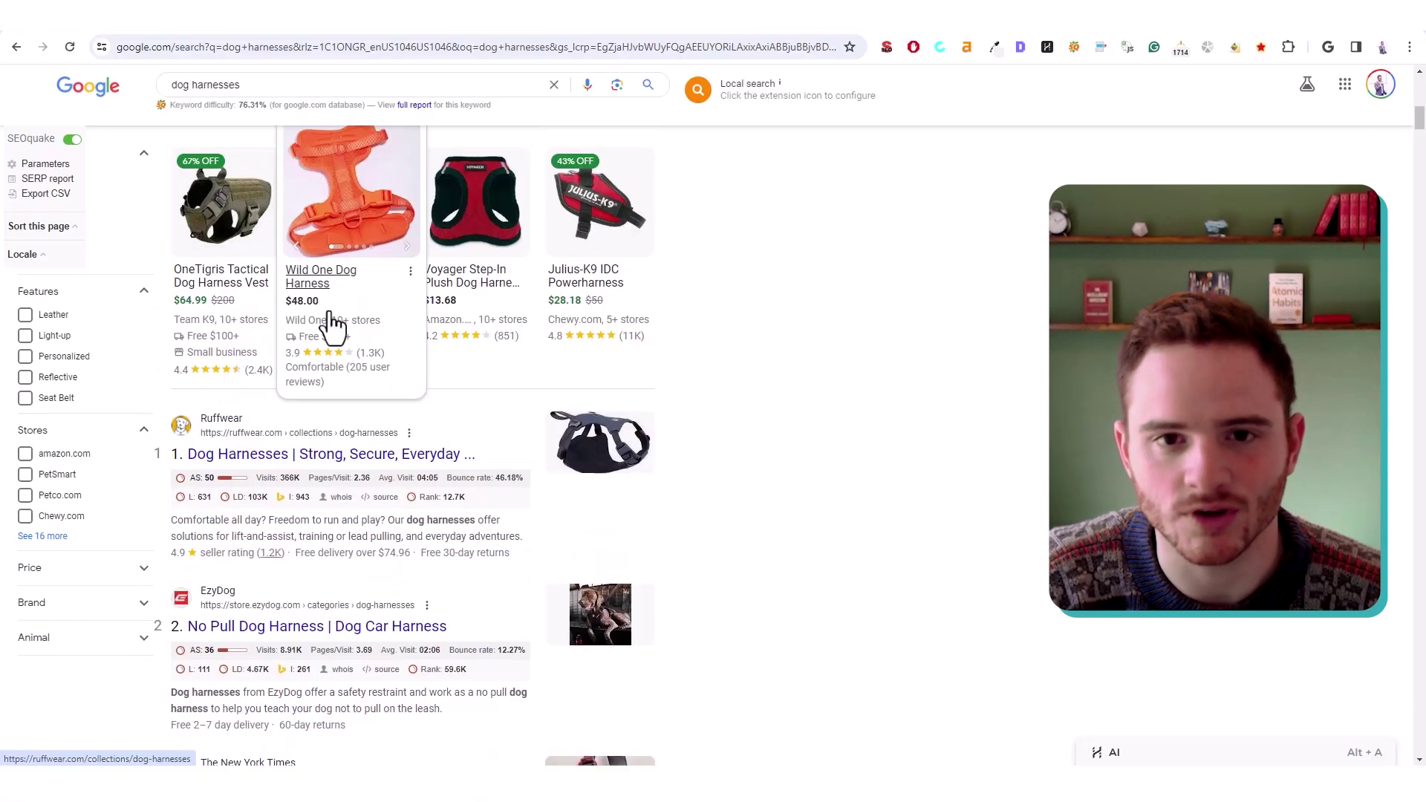
scroll(980, 359, "up", 3)
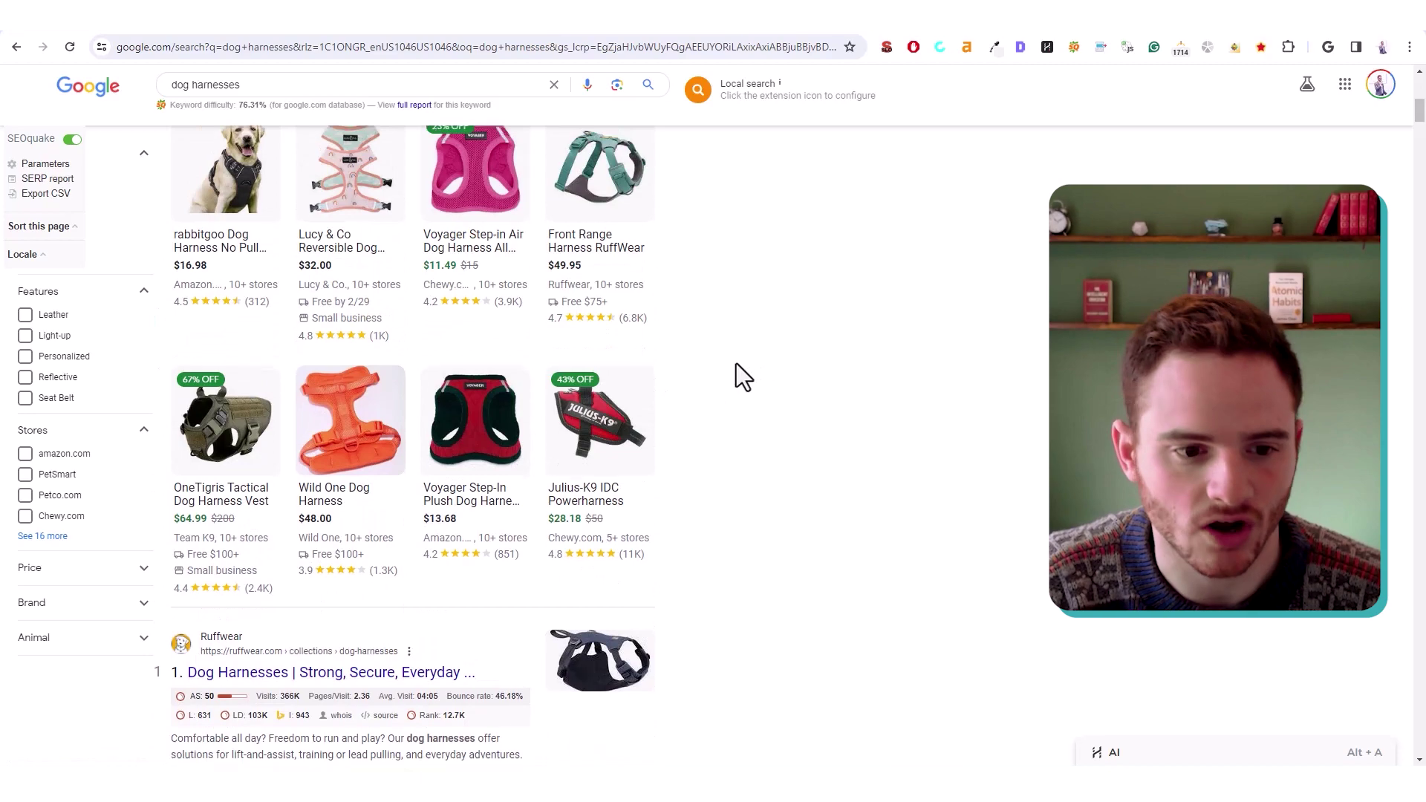
scroll(736, 364, "down", 5)
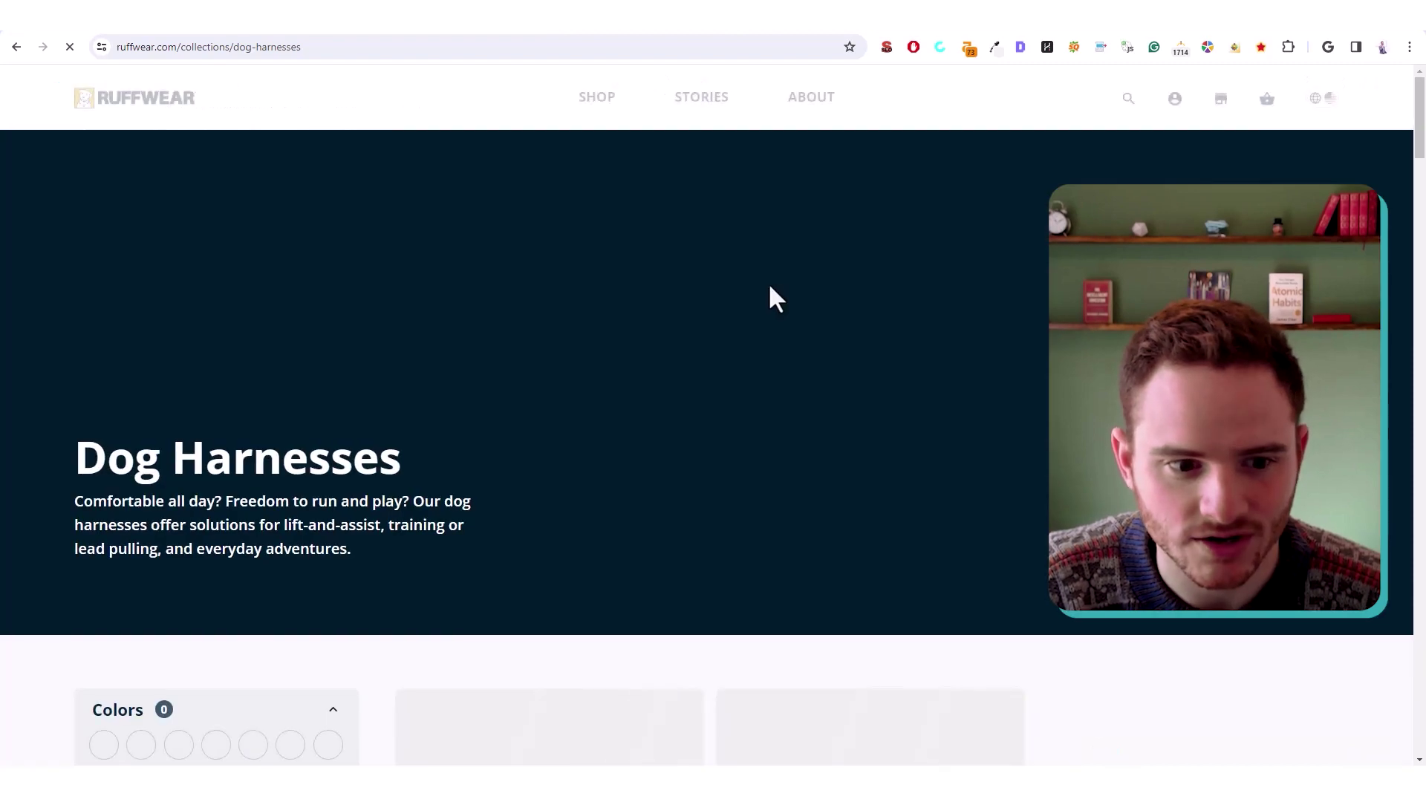
Review the Dog Harnesses heading on Ruffwear's page
scroll(337, 393, "down", 4)
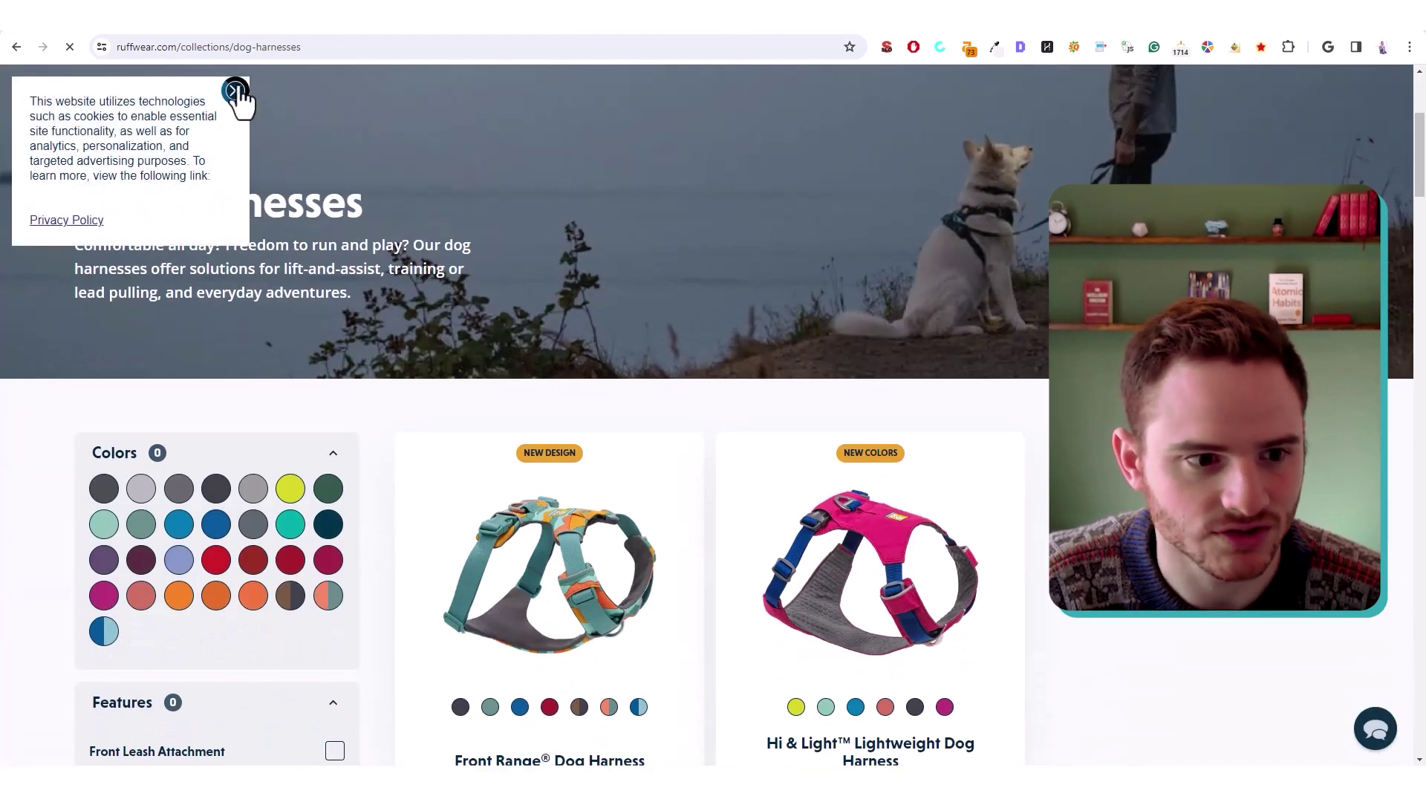
left_click_drag(74, 201, 358, 198)
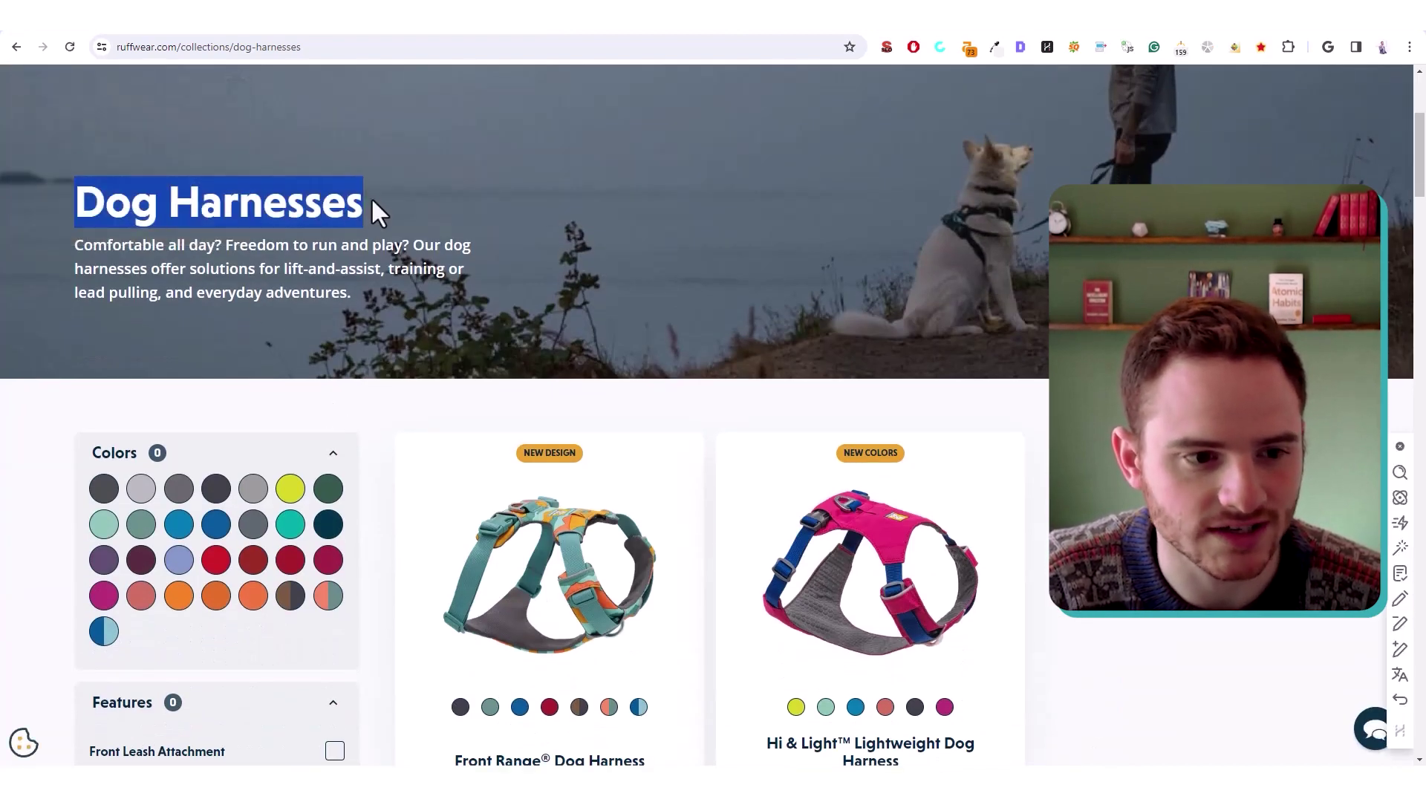
scroll(440, 371, "up", 4)
scroll(438, 368, "down", 11)
scroll(438, 373, "up", 10)
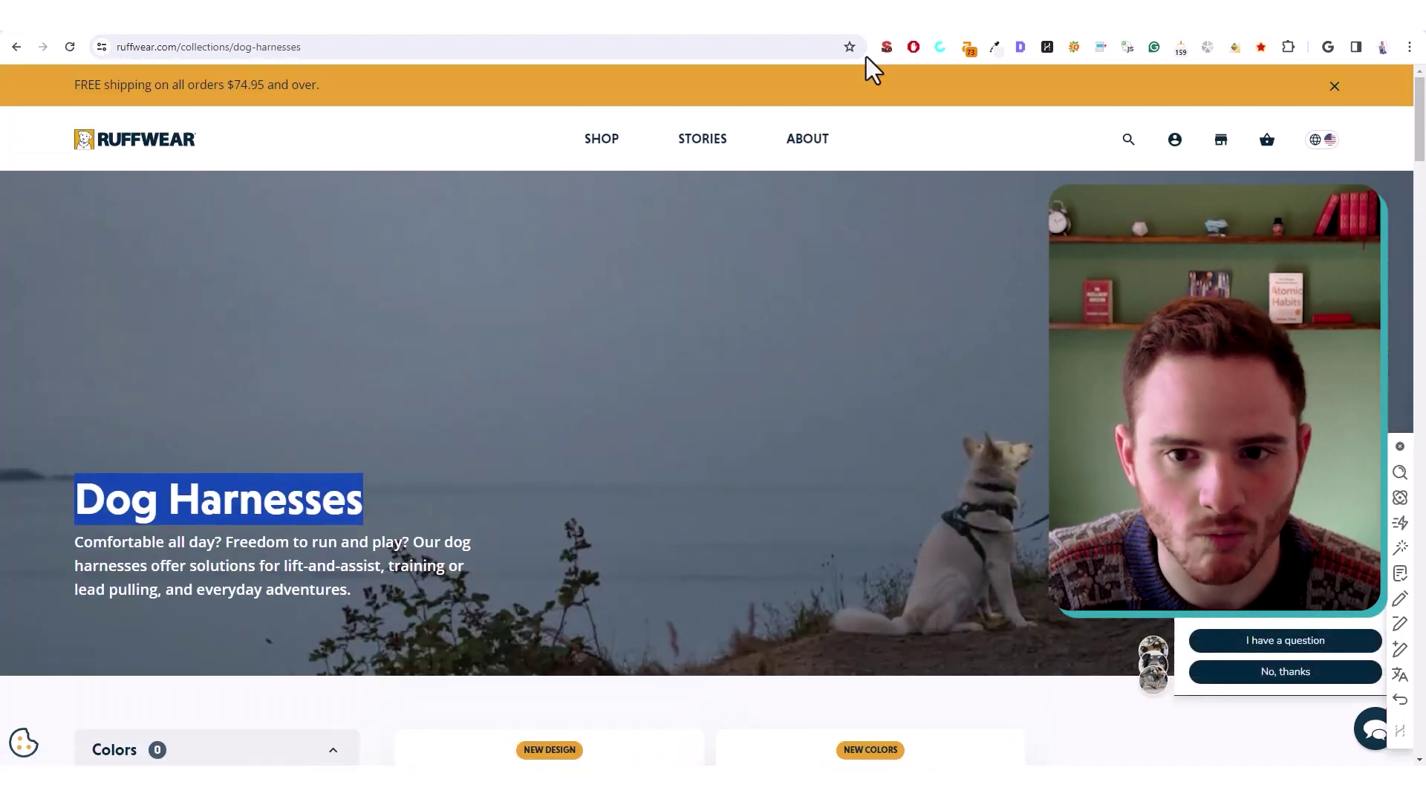
Check Ruffwear's 70-character page title in the SEO META in 1 CLICK summary
left_click(888, 49)
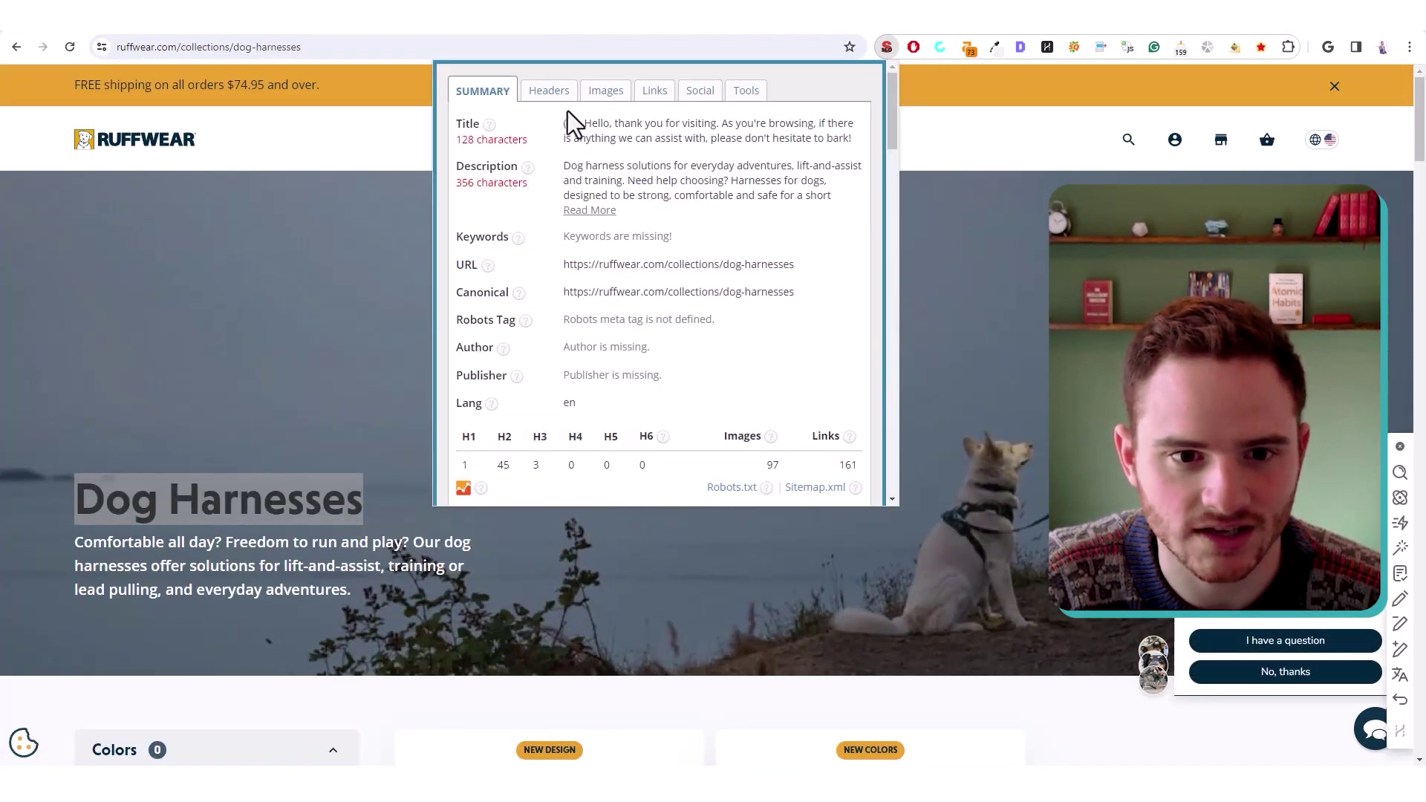
left_click_drag(573, 122, 859, 141)
left_click(965, 198)
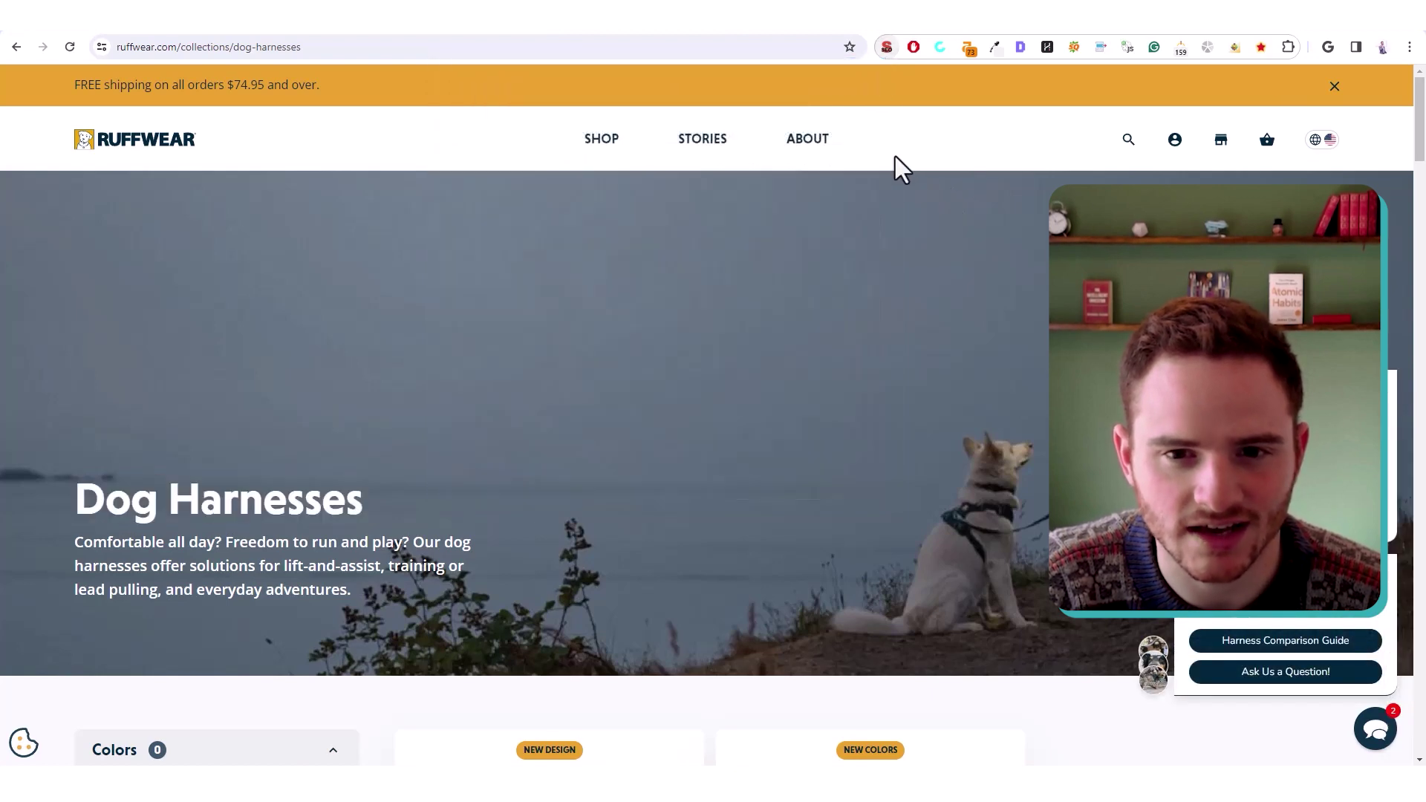
left_click(888, 47)
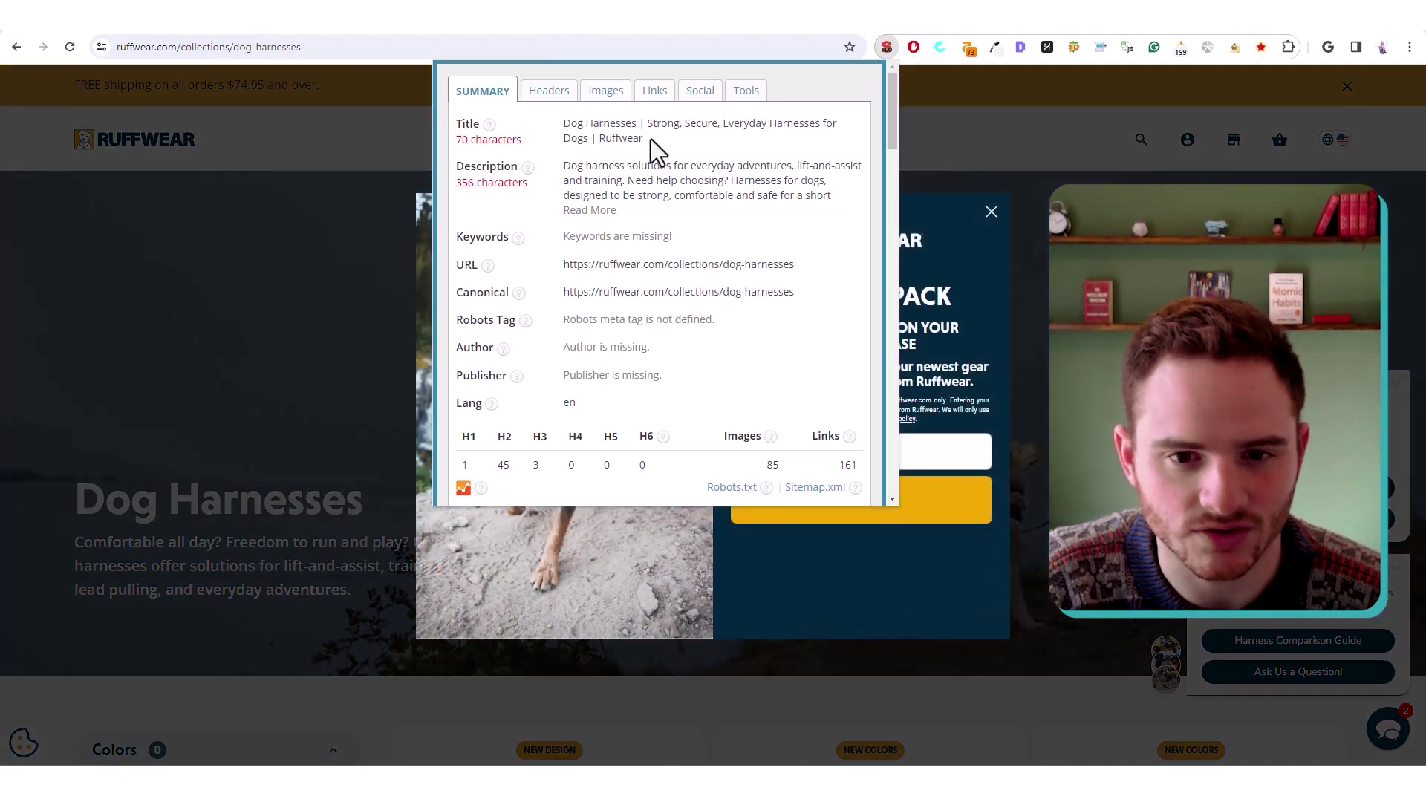
mouse_move(651, 139)
left_mouse_down()
mouse_move(552, 126)
mouse_move(659, 143)
left_mouse_up()
left_click(751, 144)
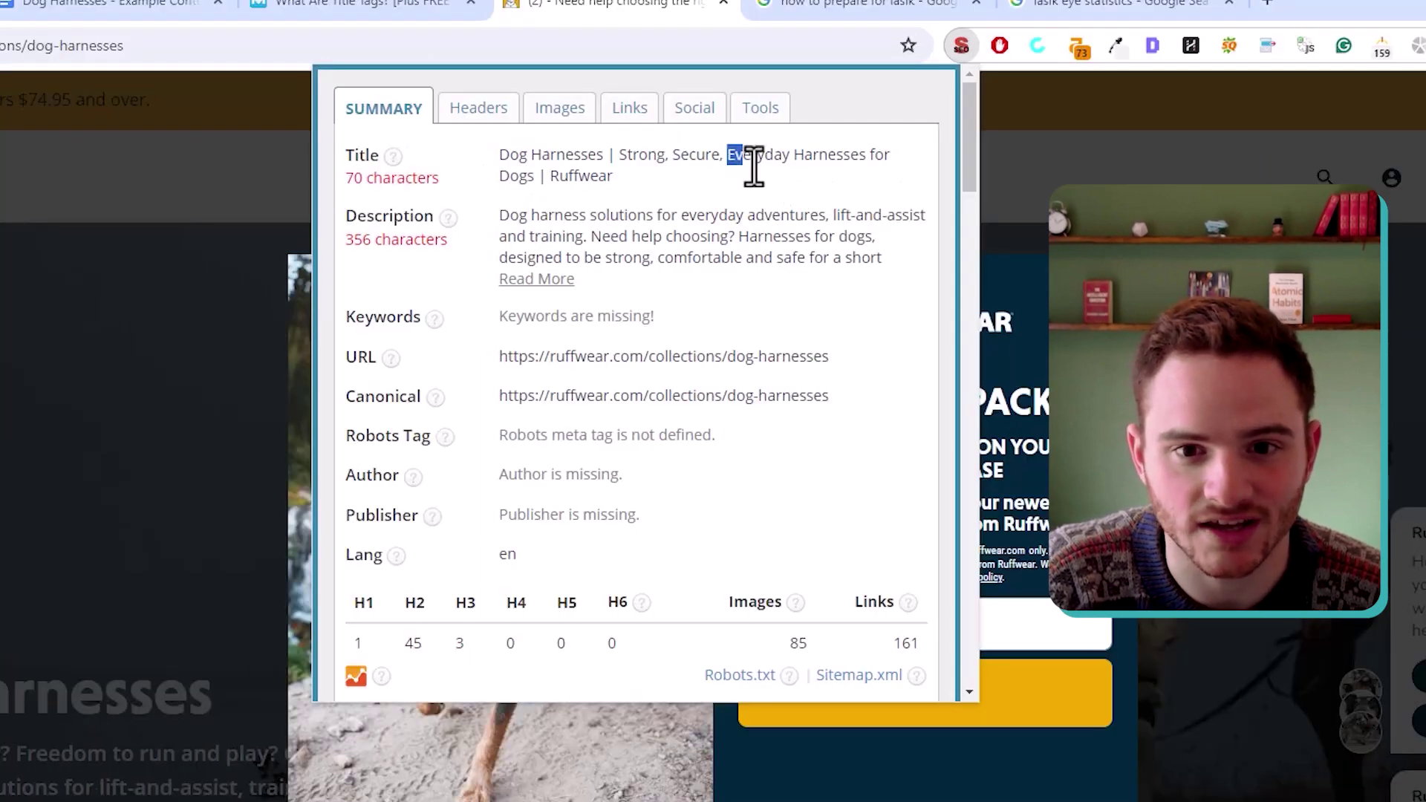
left_click_drag(761, 167, 543, 184)
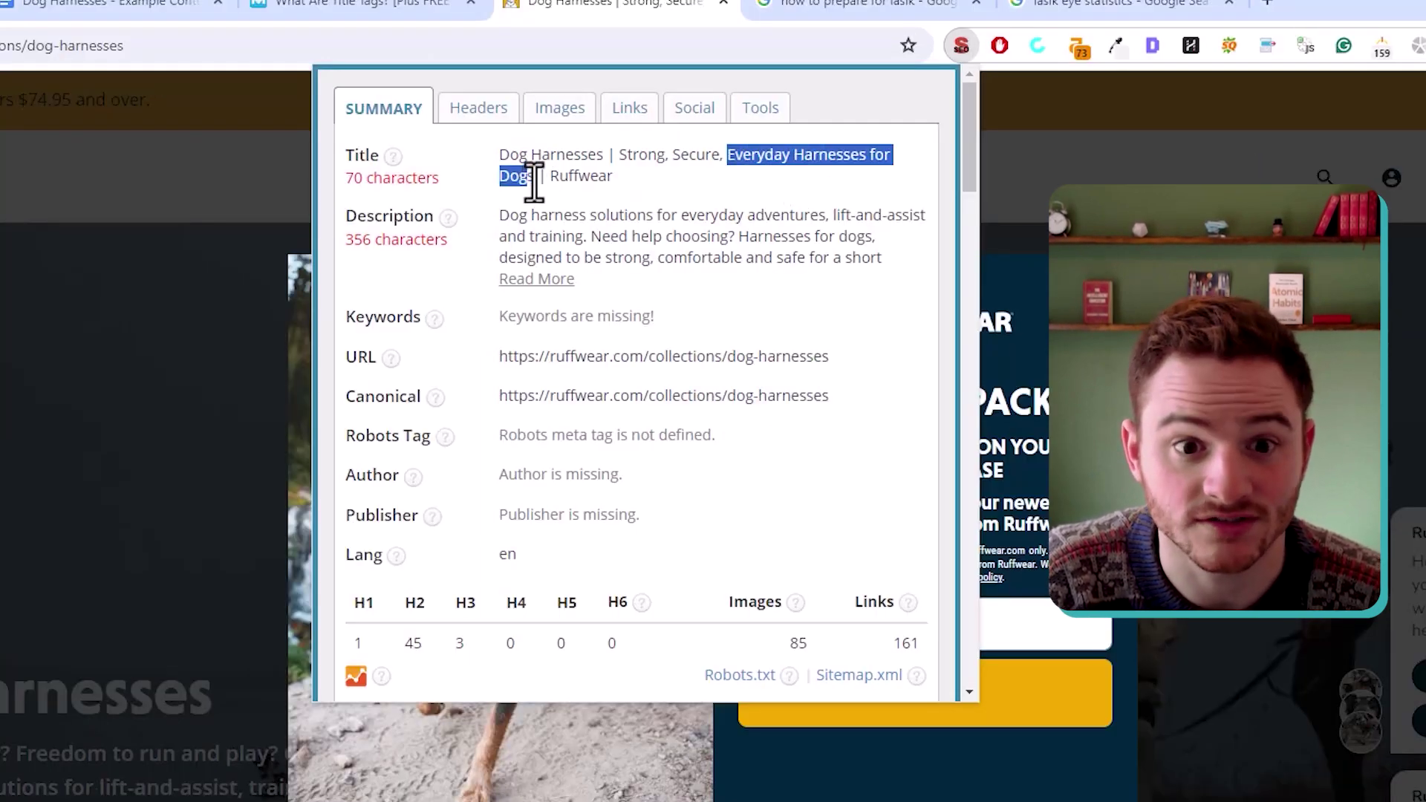
left_click(535, 184)
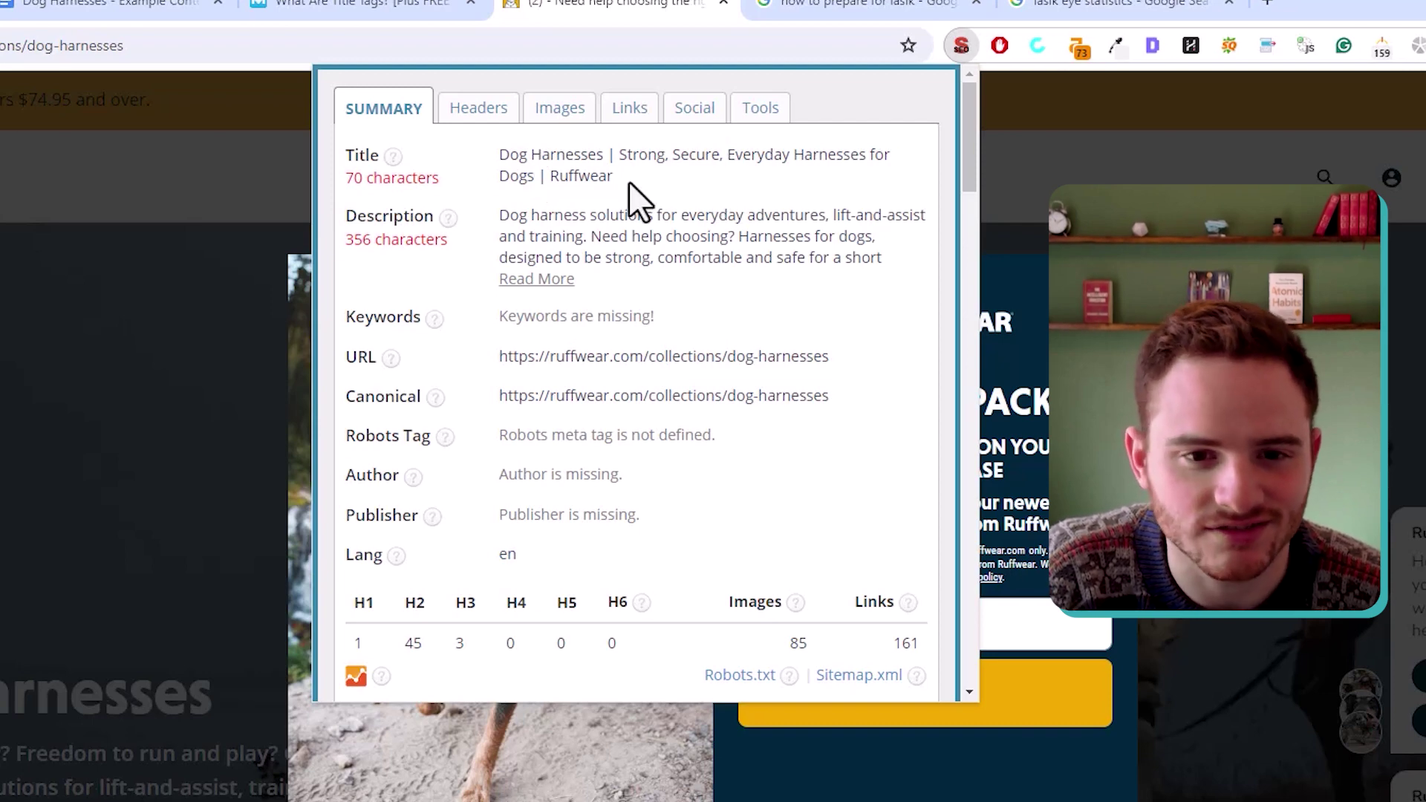
left_click_drag(592, 178, 521, 178)
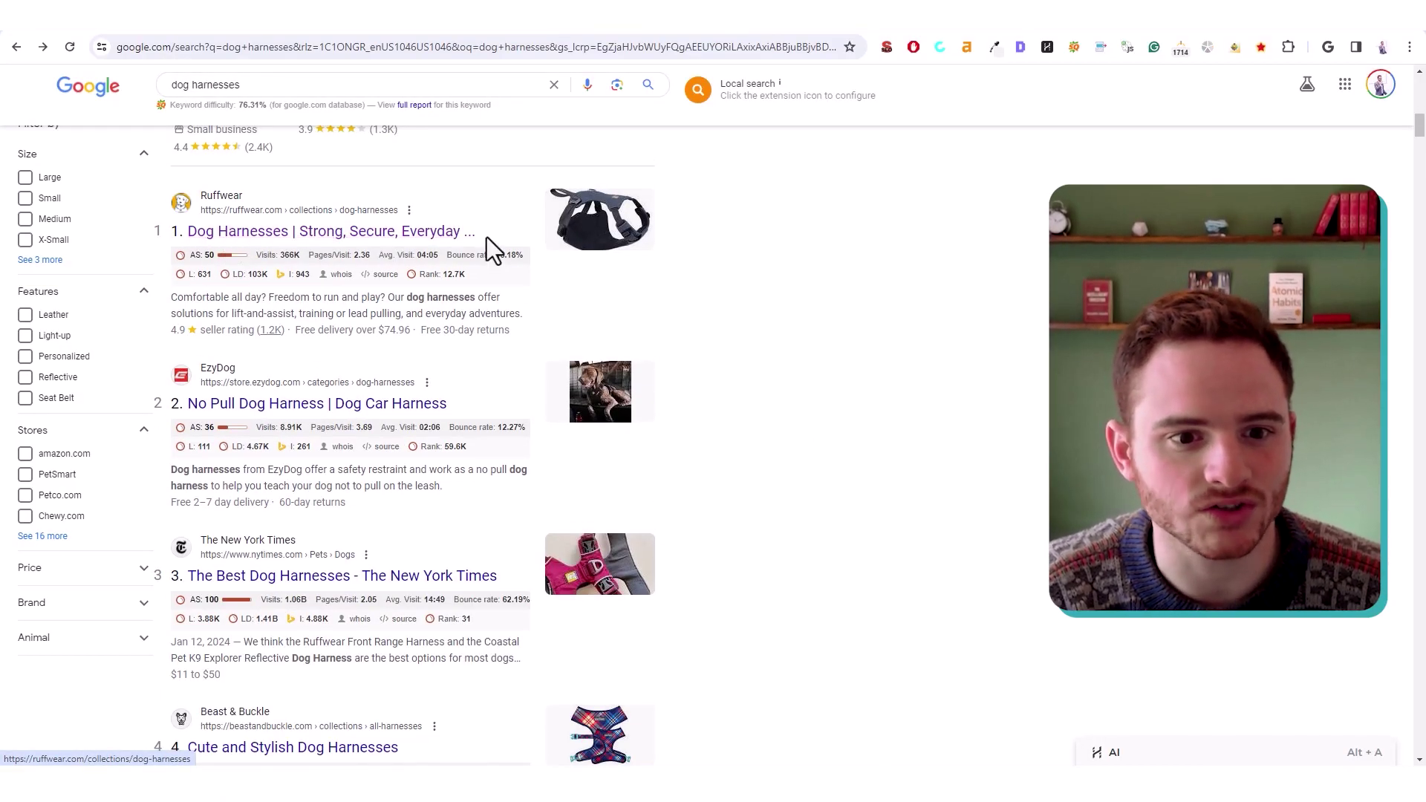
left_click_drag(487, 236, 264, 229)
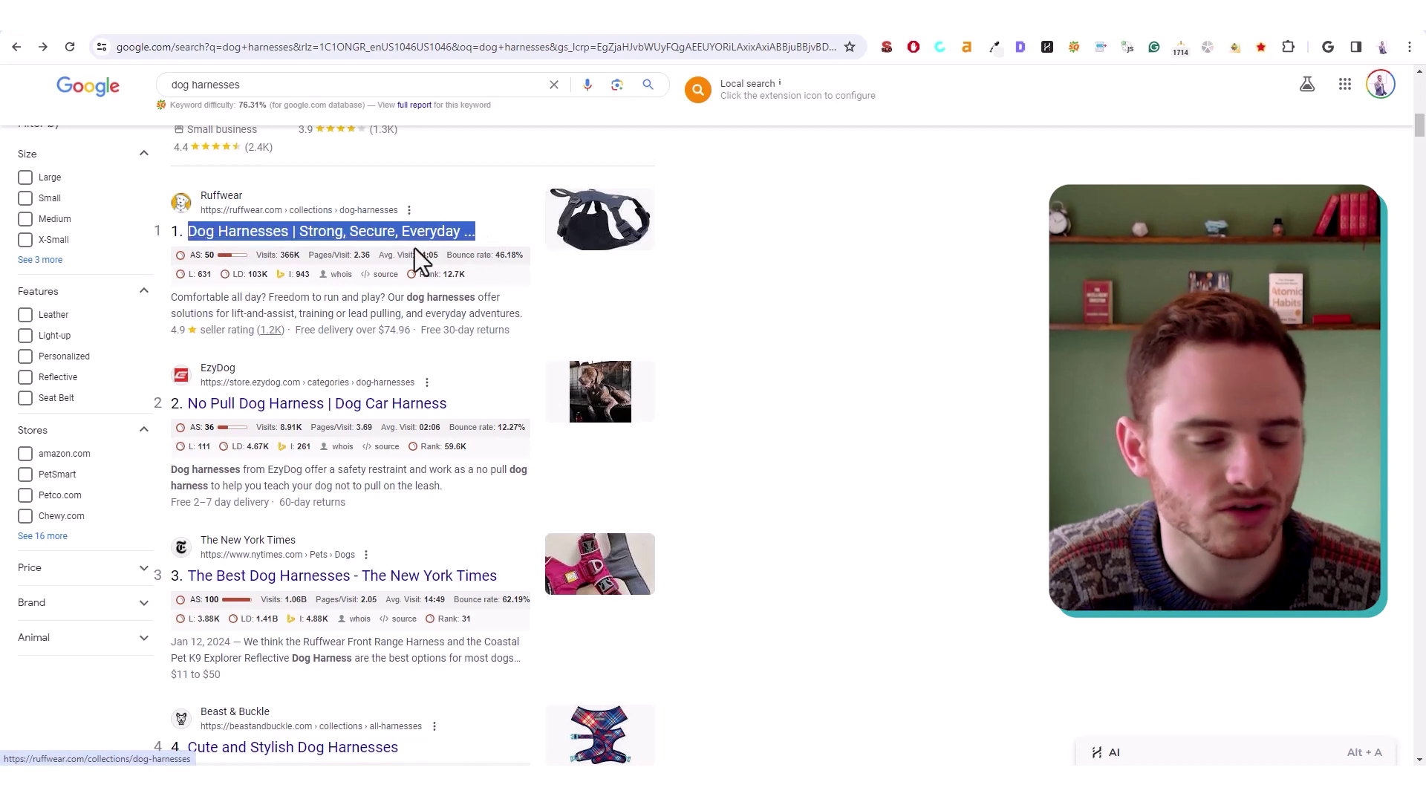
scroll(522, 273, "up", 1)
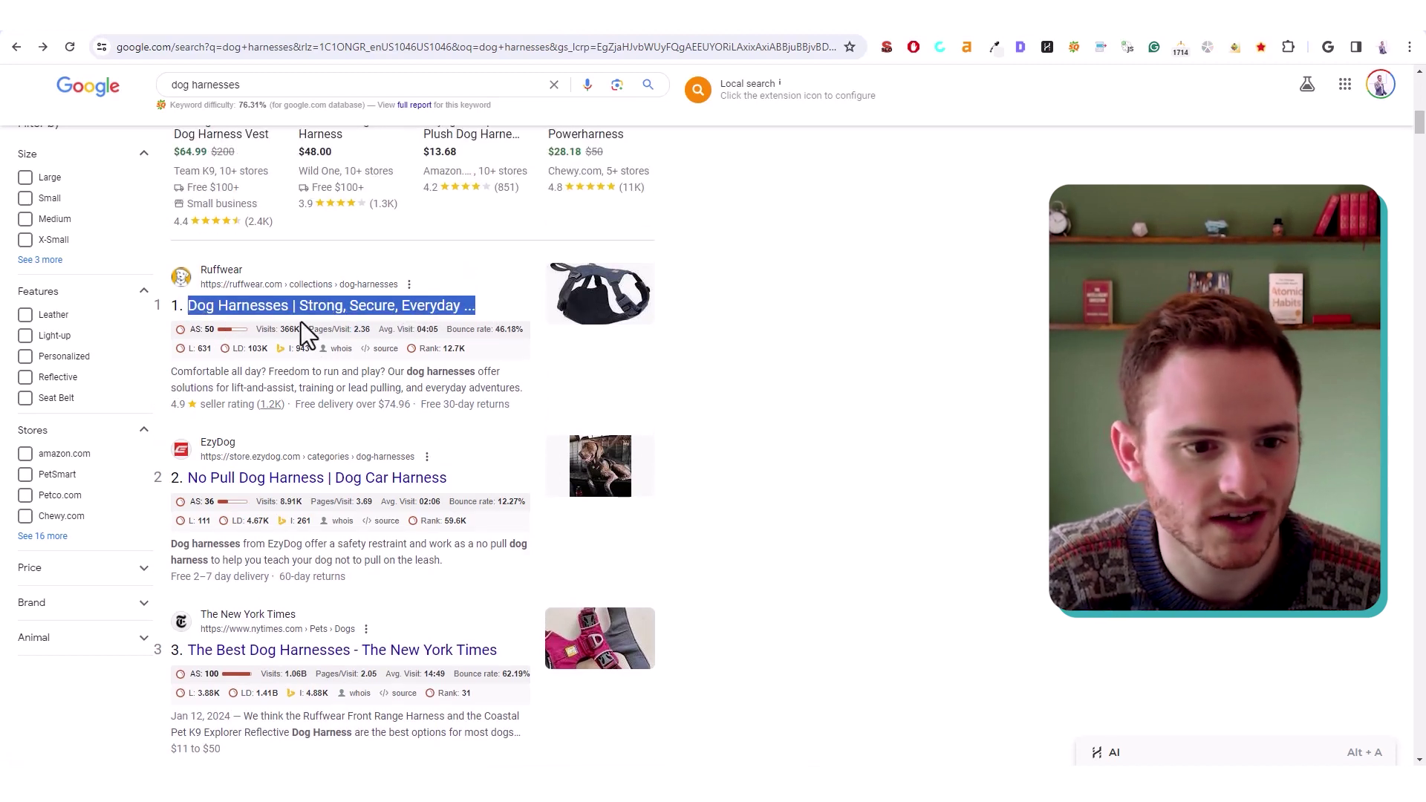
triple_click(297, 329)
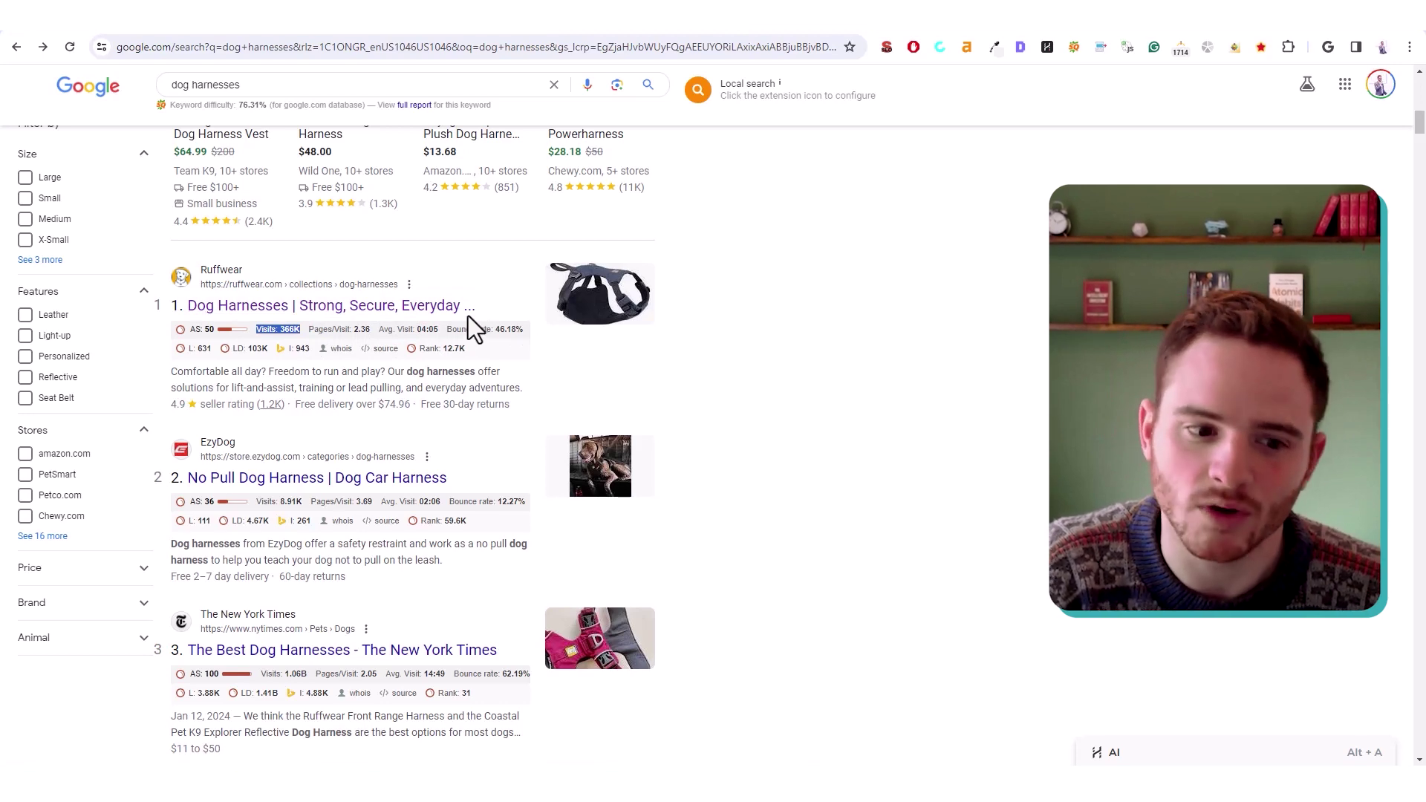
scroll(349, 377, "down", 3)
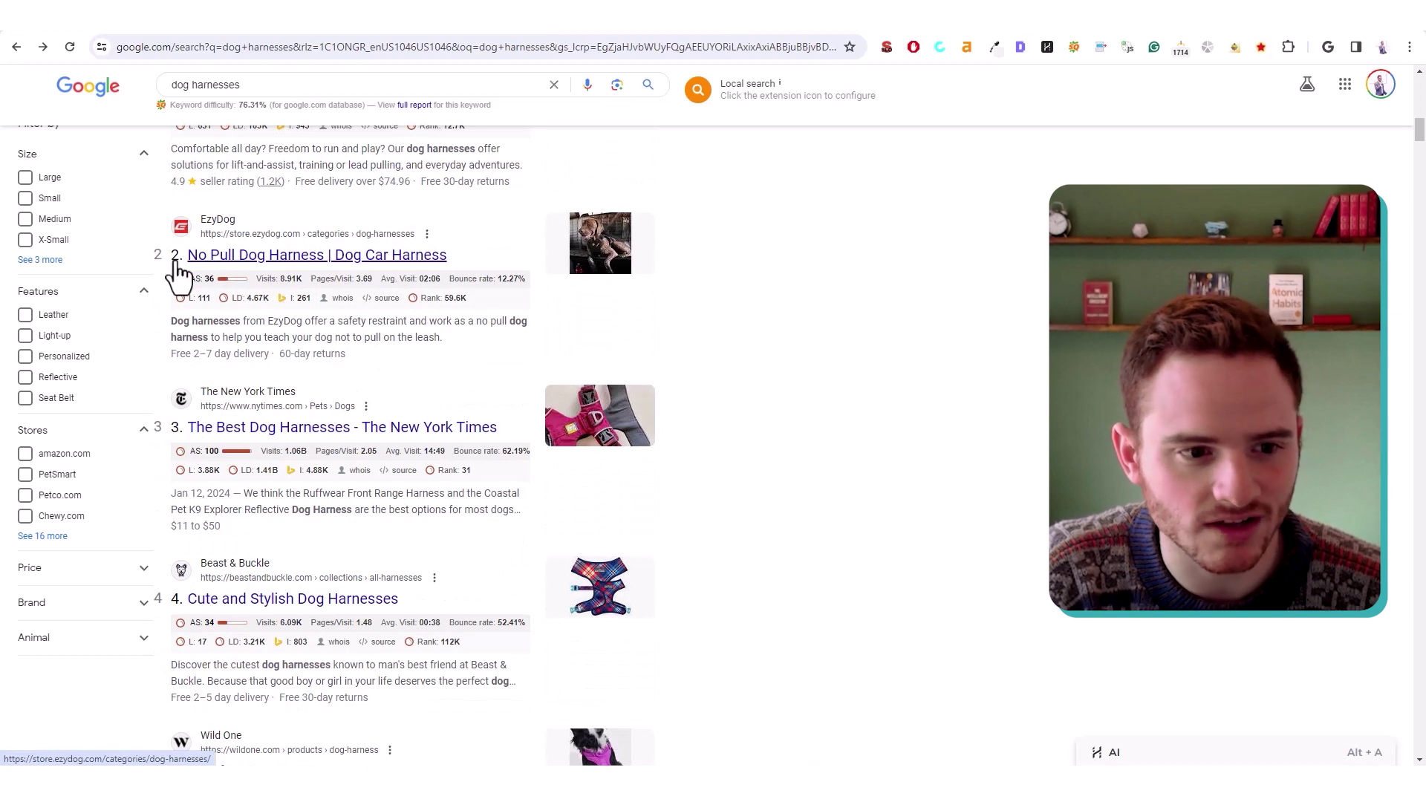
left_click_drag(447, 257, 188, 263)
scroll(165, 368, "down", 2)
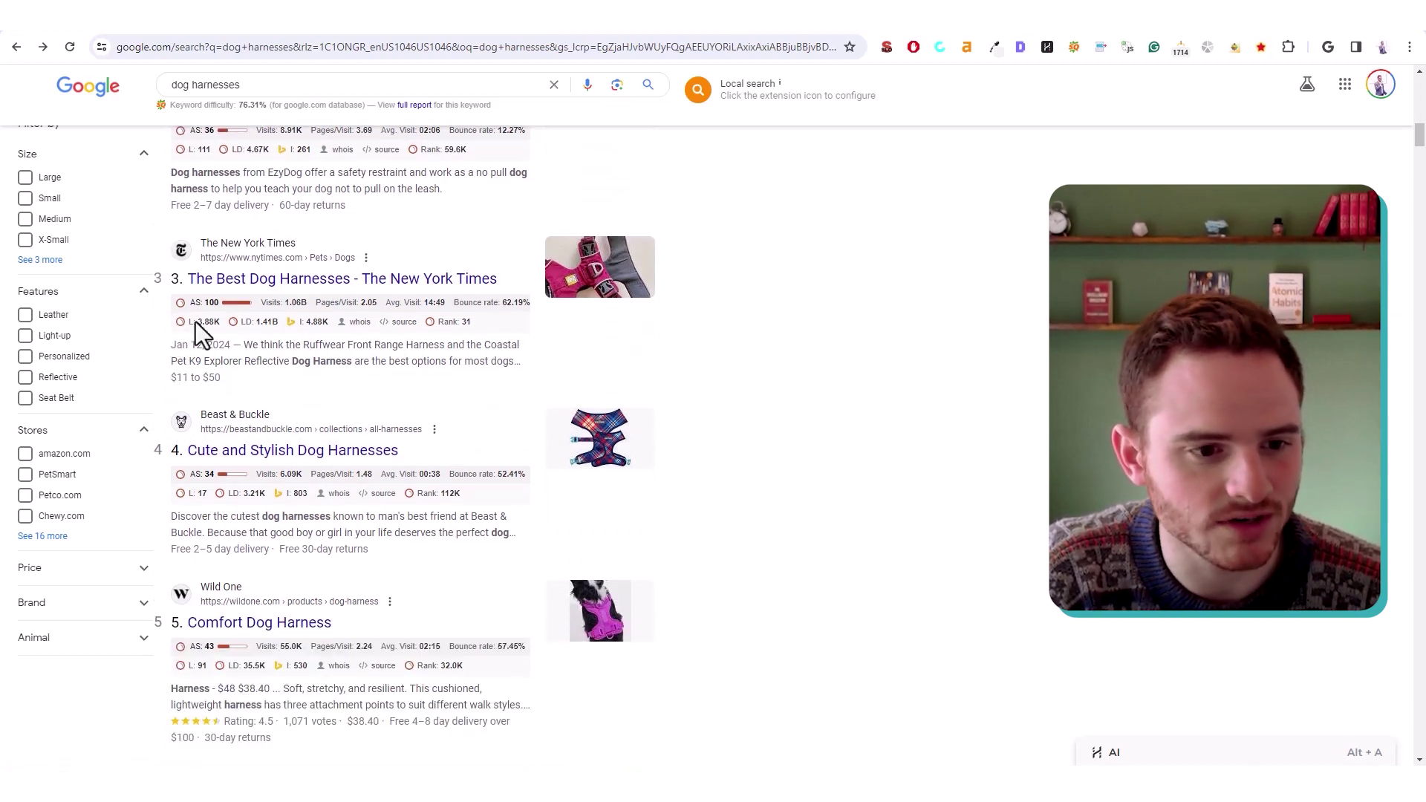
left_click_drag(496, 280, 187, 286)
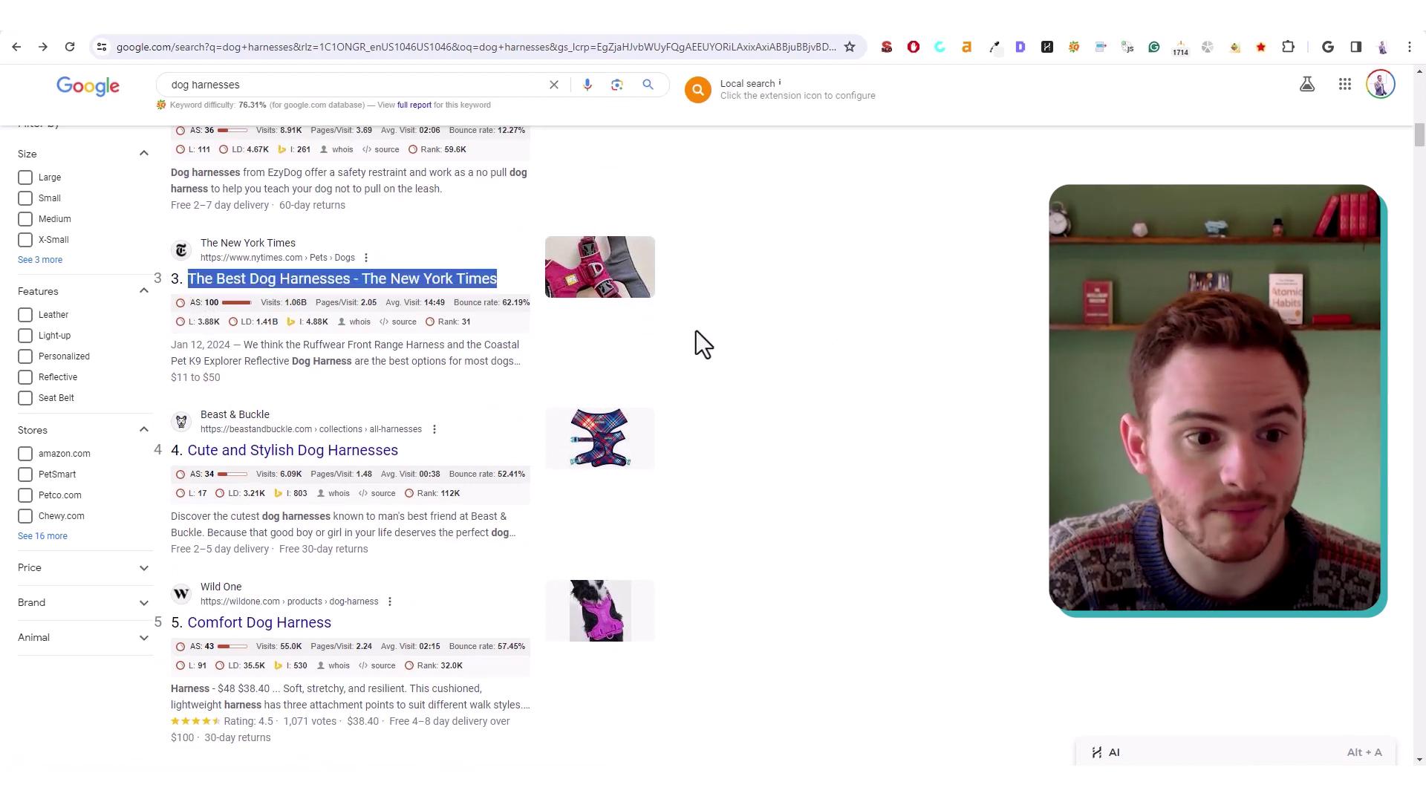
left_click(172, 301)
scroll(241, 312, "up", 4)
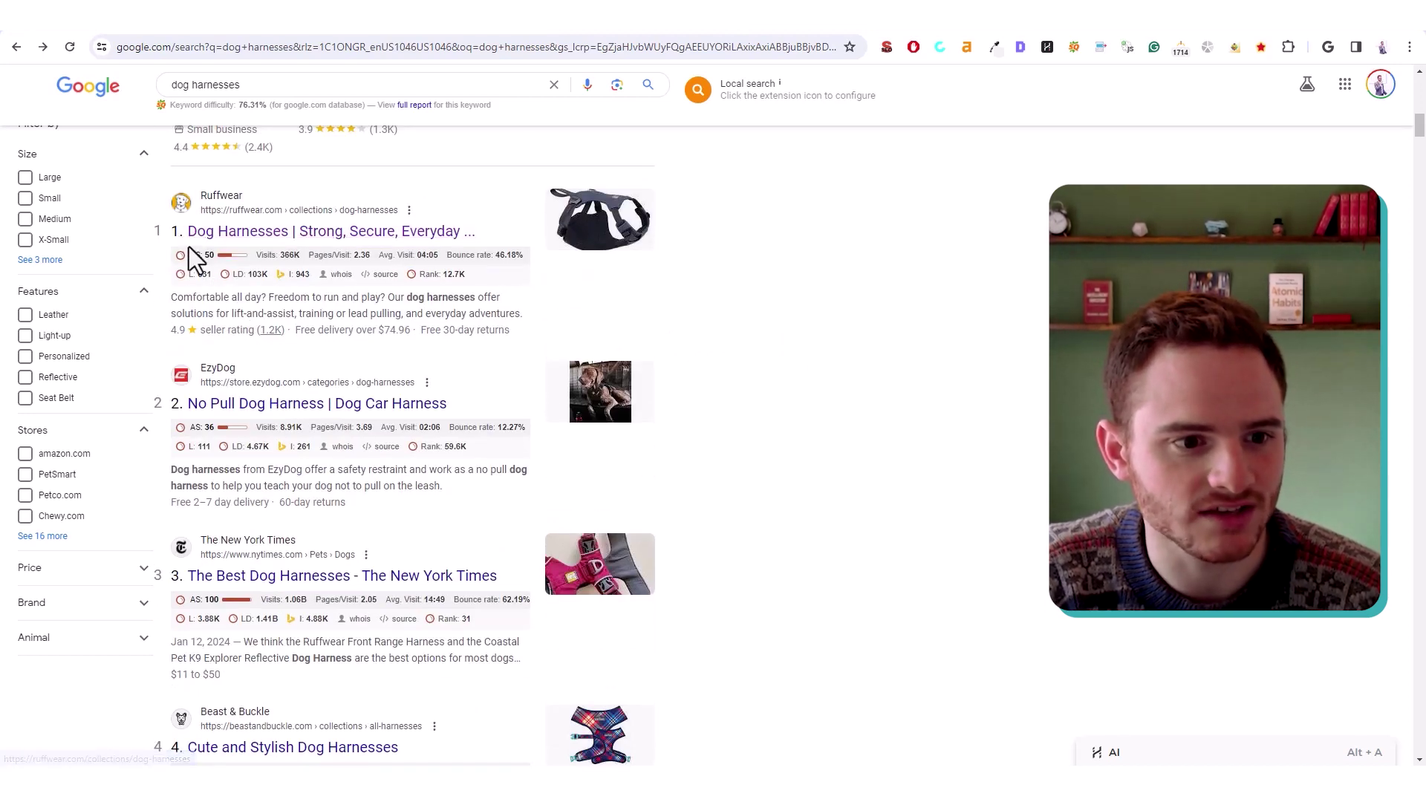
left_click_drag(188, 252, 197, 242)
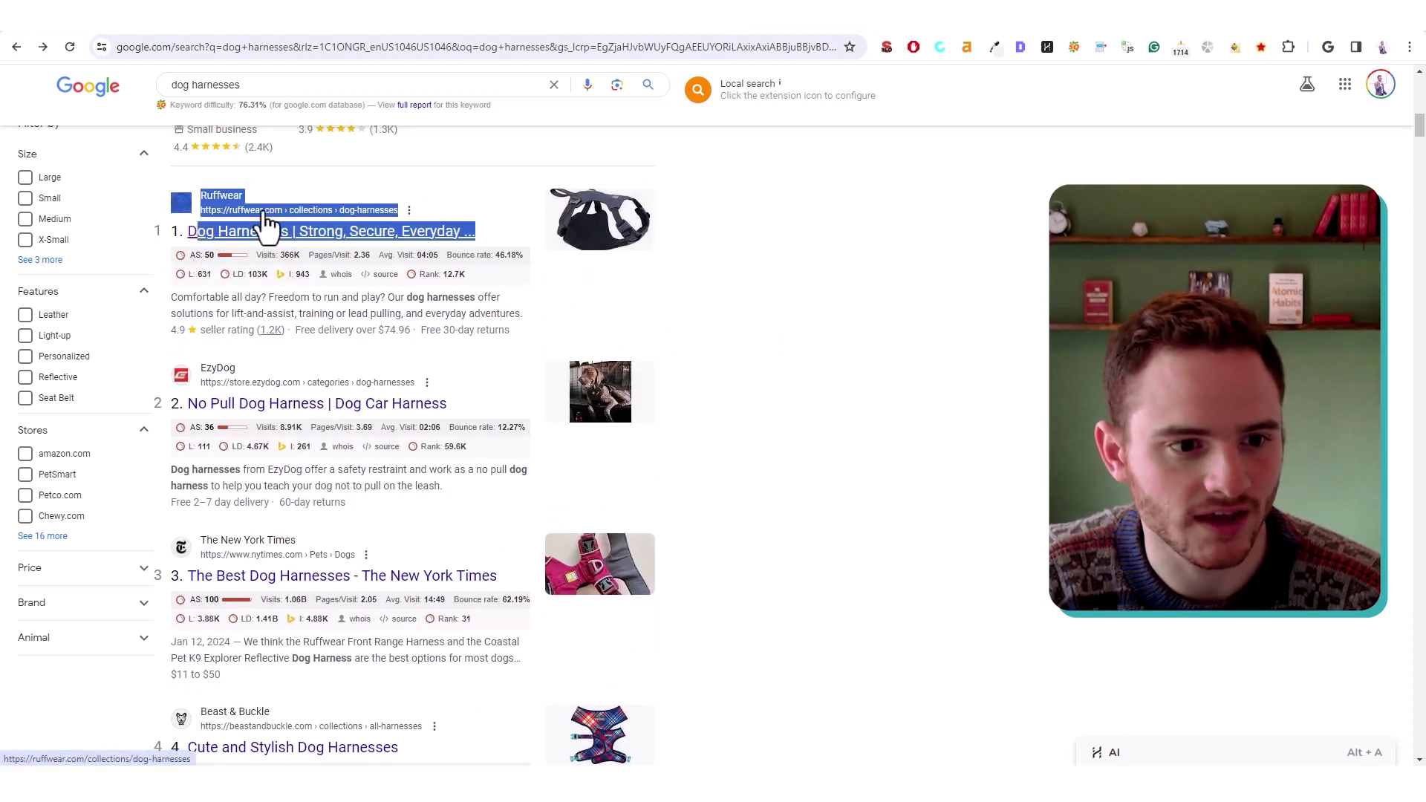
key("ctrl+Tab")
Enter a Dog Harnesses title variant in Moz's Title box and preview its snippet
left_click(623, 361)
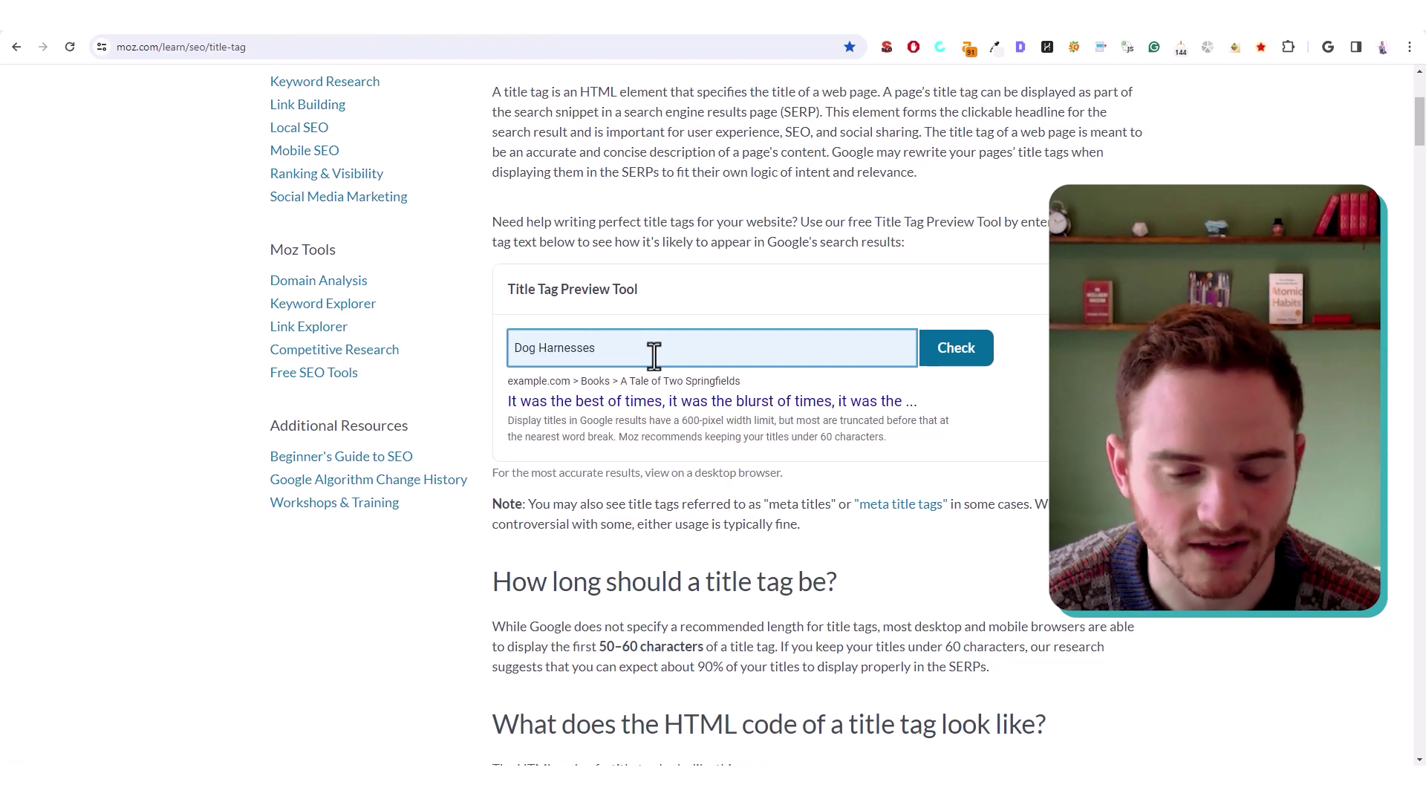
left_click_drag(594, 347, 264, 340)
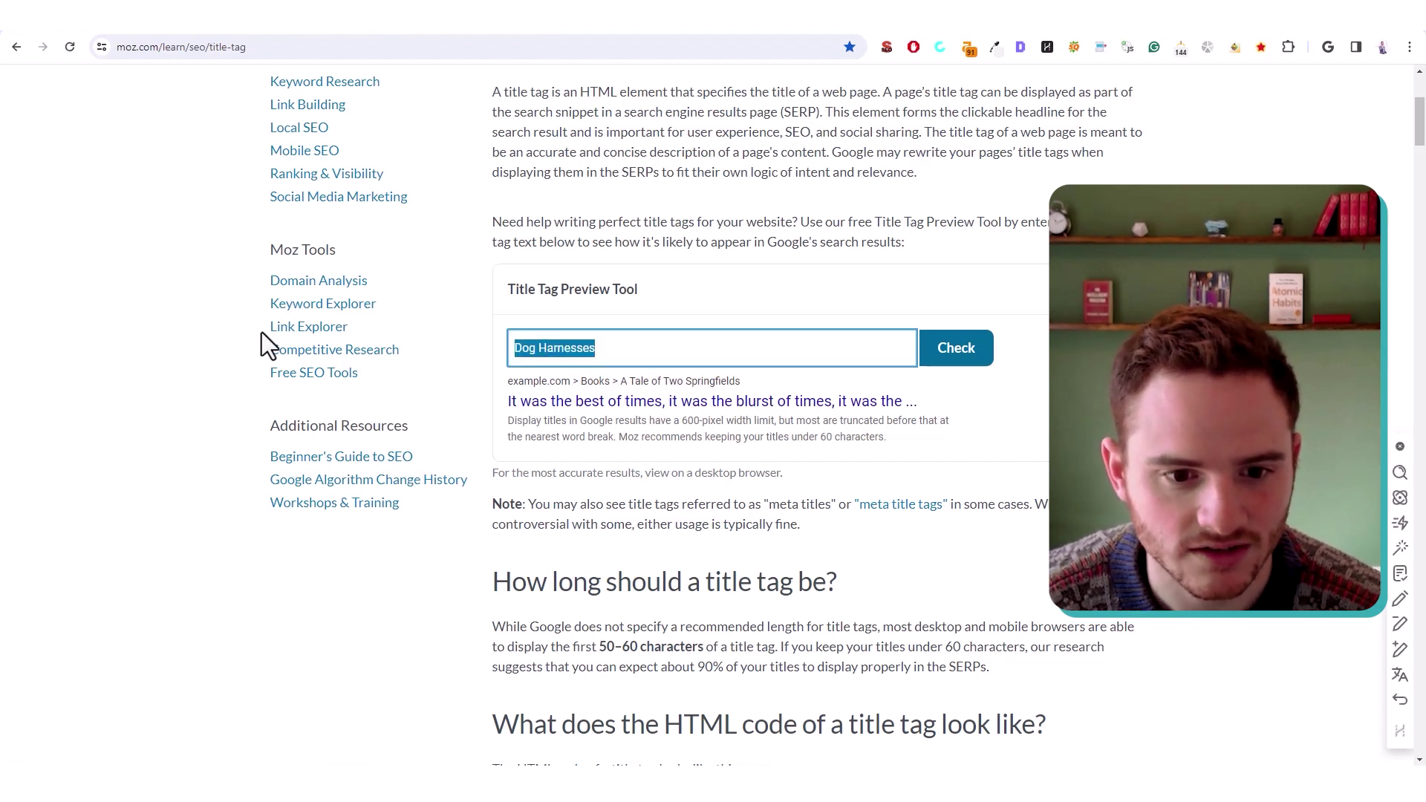
left_click(609, 355)
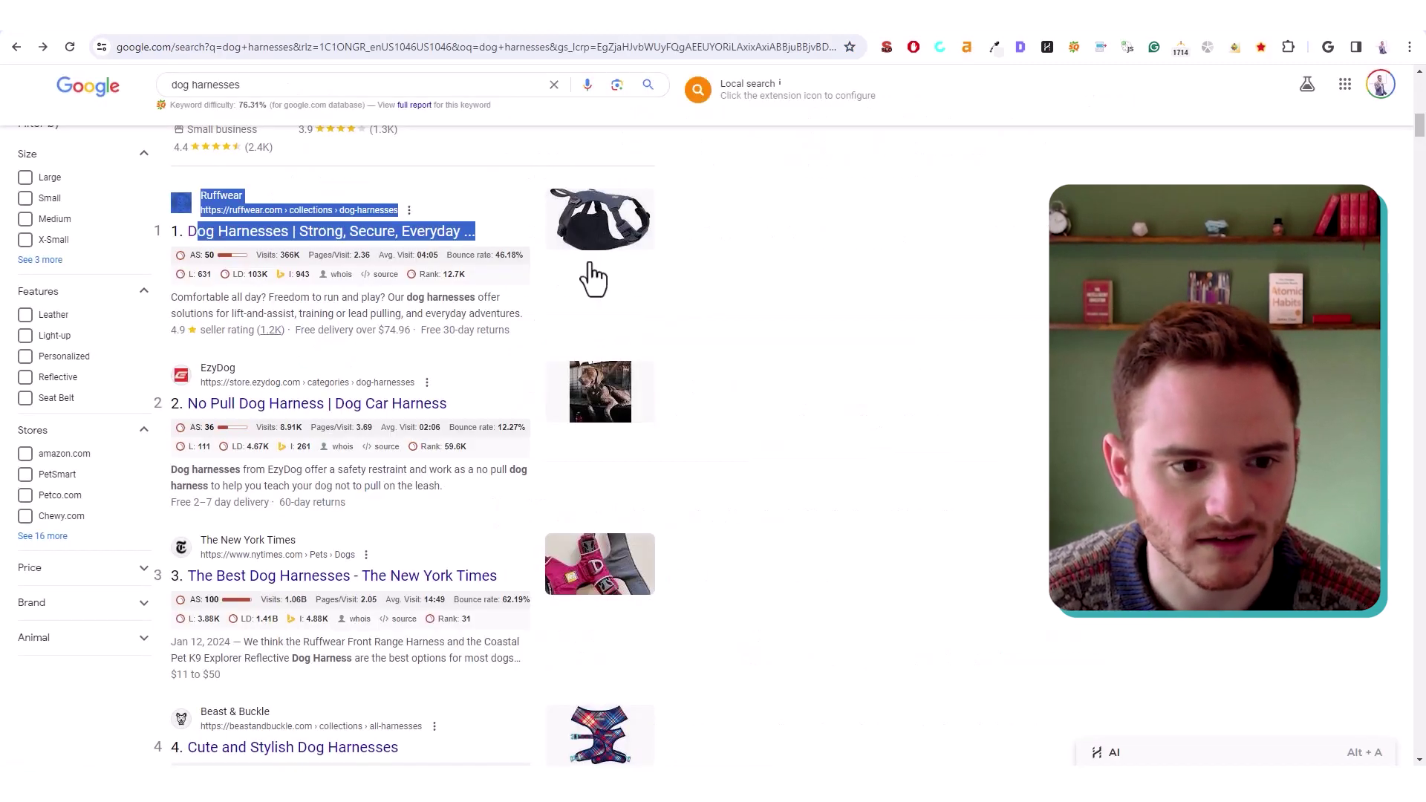
scroll(590, 277, "up", 3)
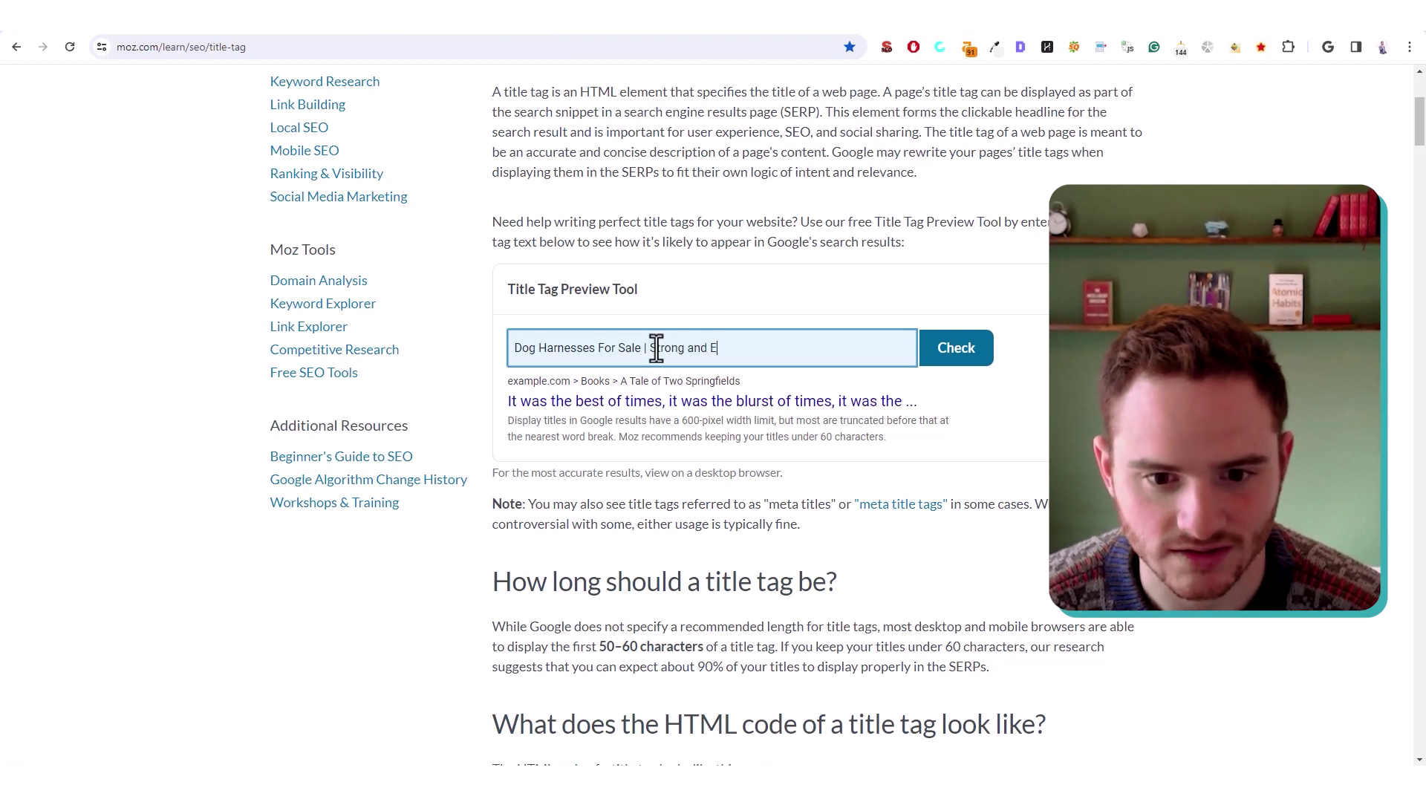
type("re")
key("ctrl+a")
key("Return")
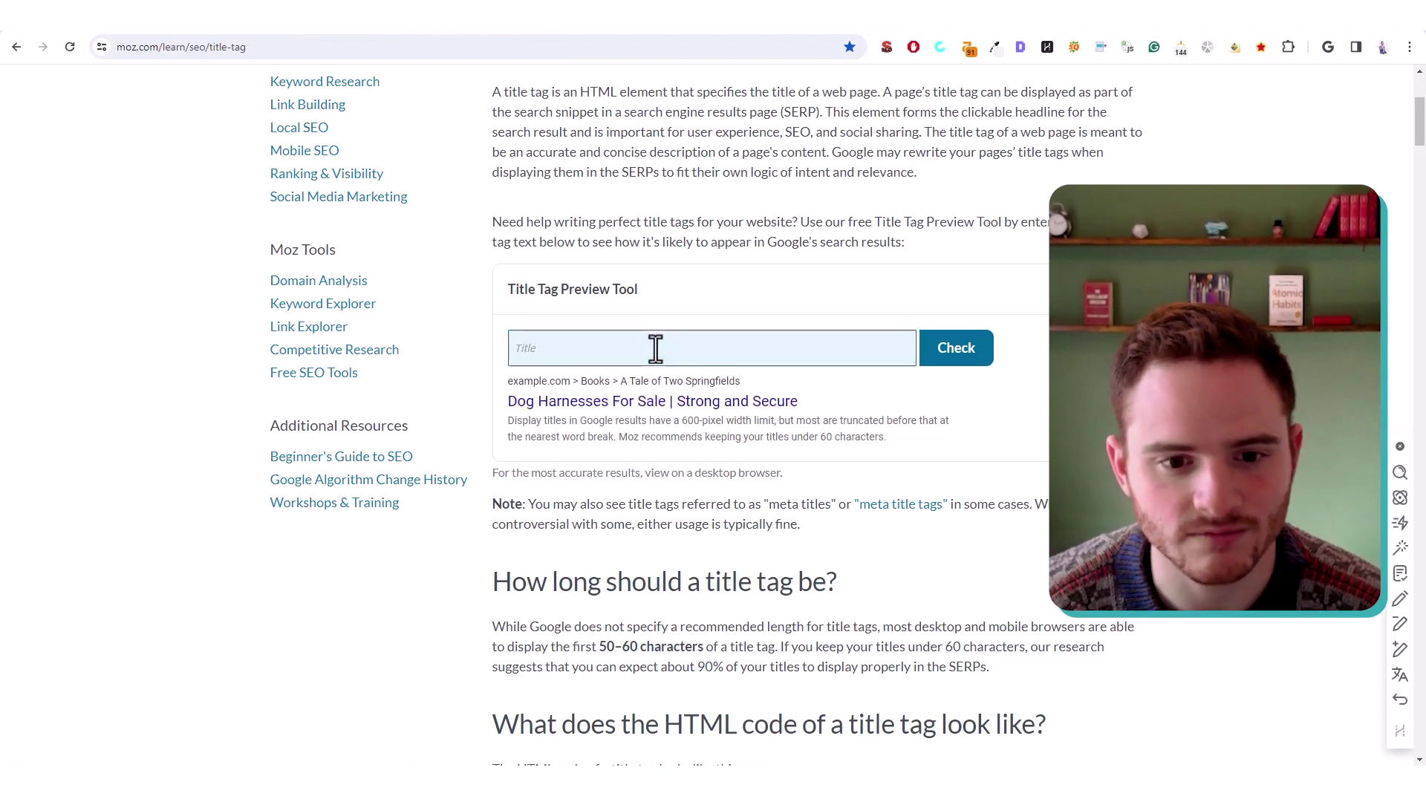
left_click_drag(798, 401, 507, 404)
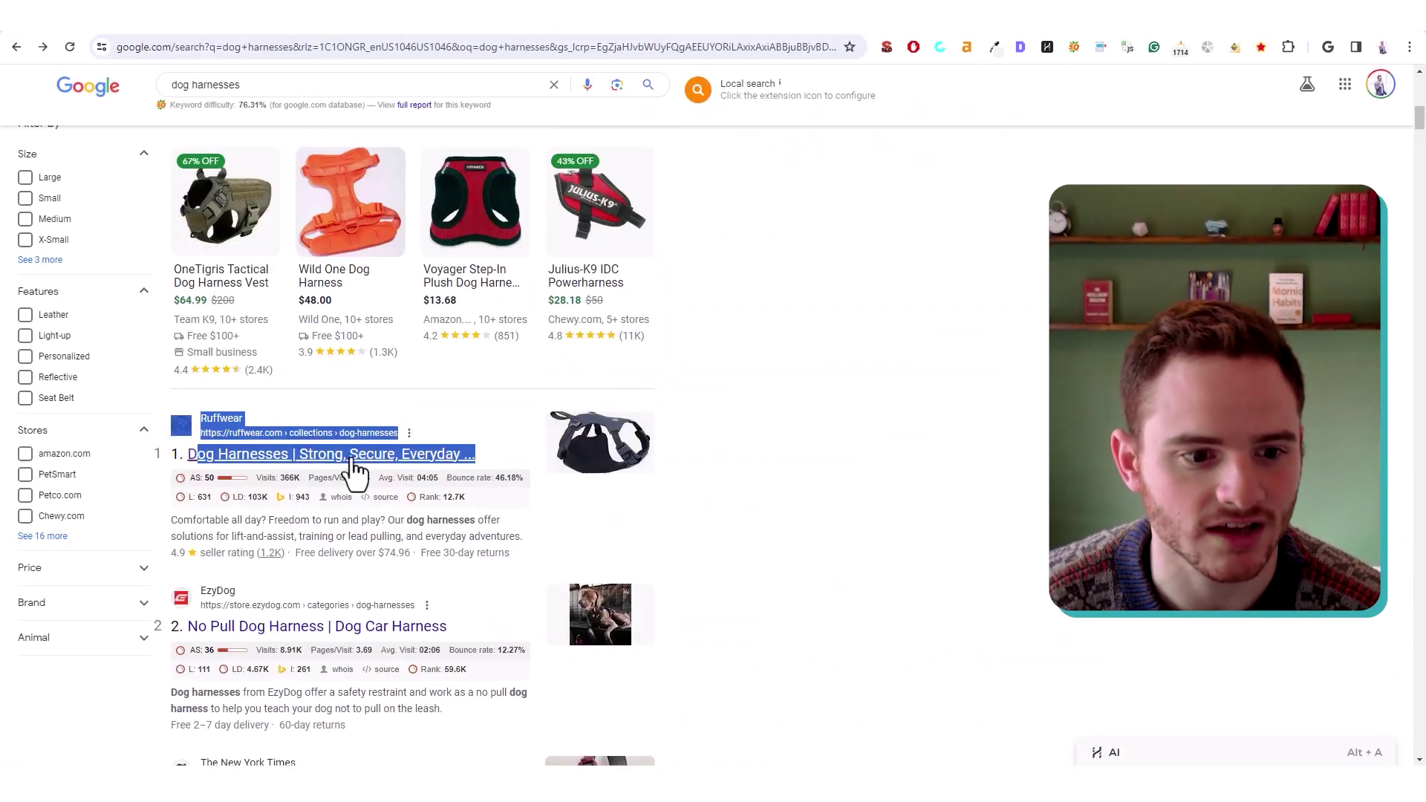
left_click(707, 191)
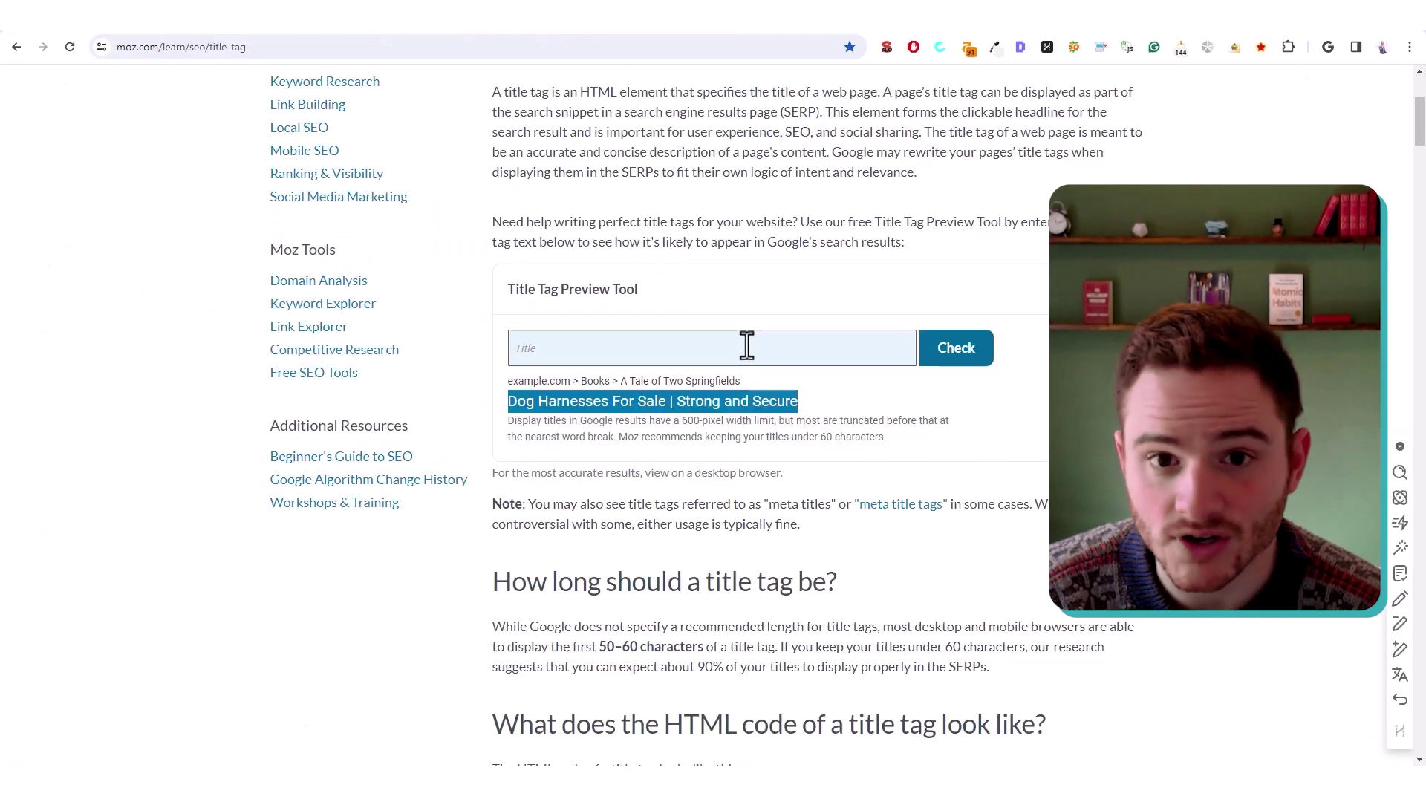
Edit the title to drop 'For Sale |' and append 'Harnesses for Sale', then preview it
left_click(746, 344)
type("v")
key("BackSpace")
type("Dog Harnesses For Sale | Strong and Secure")
key("ctrl+a")
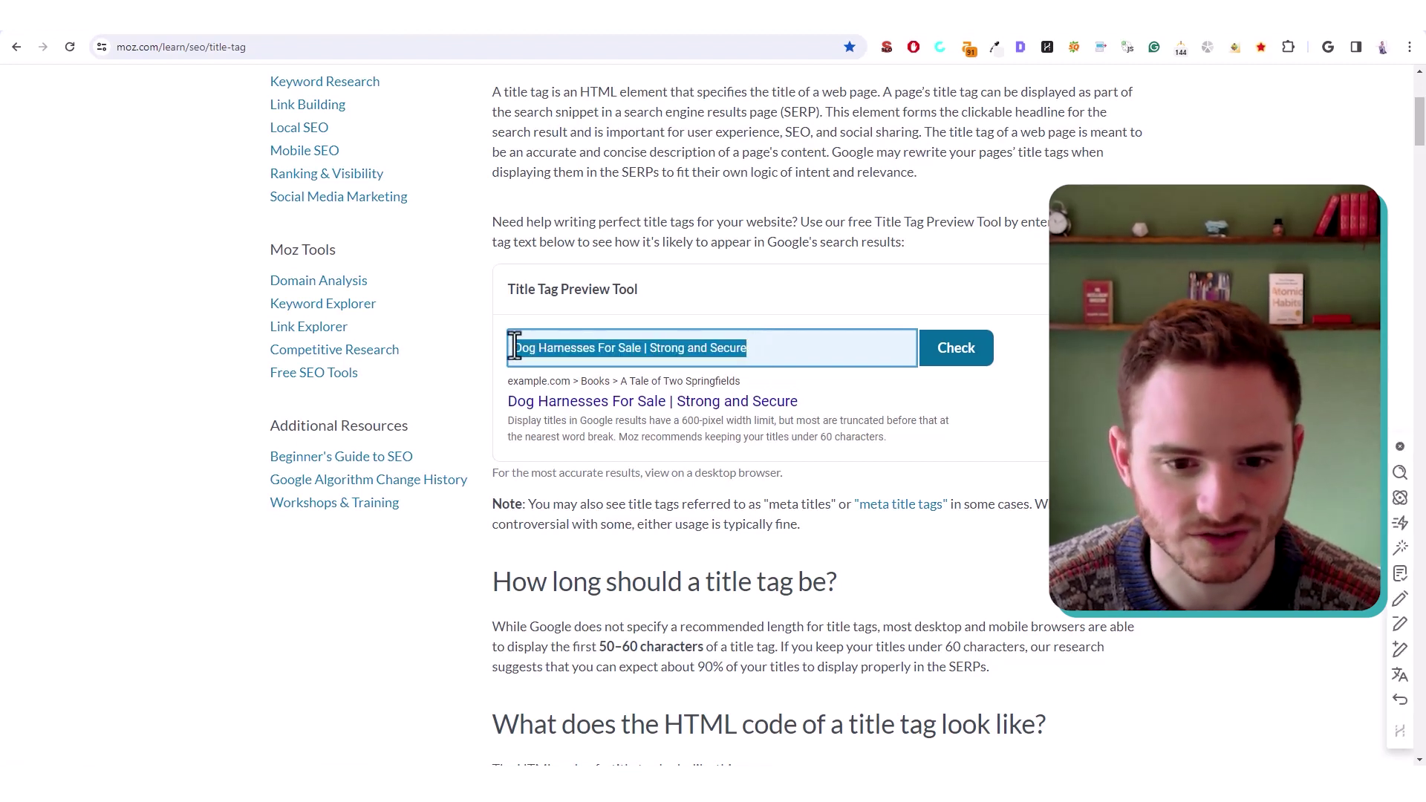
left_click(802, 361)
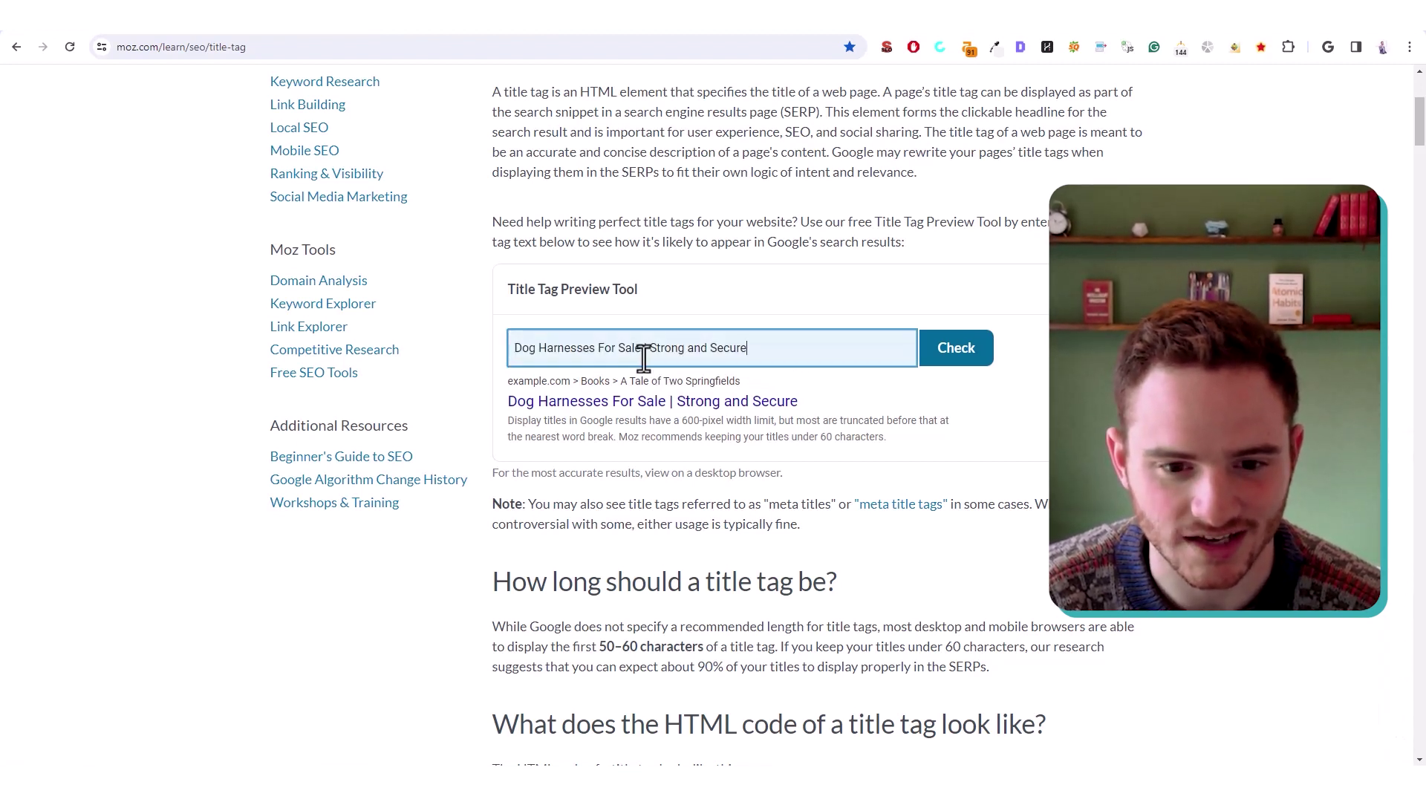
left_click_drag(646, 349, 597, 350)
key("BackSpace")
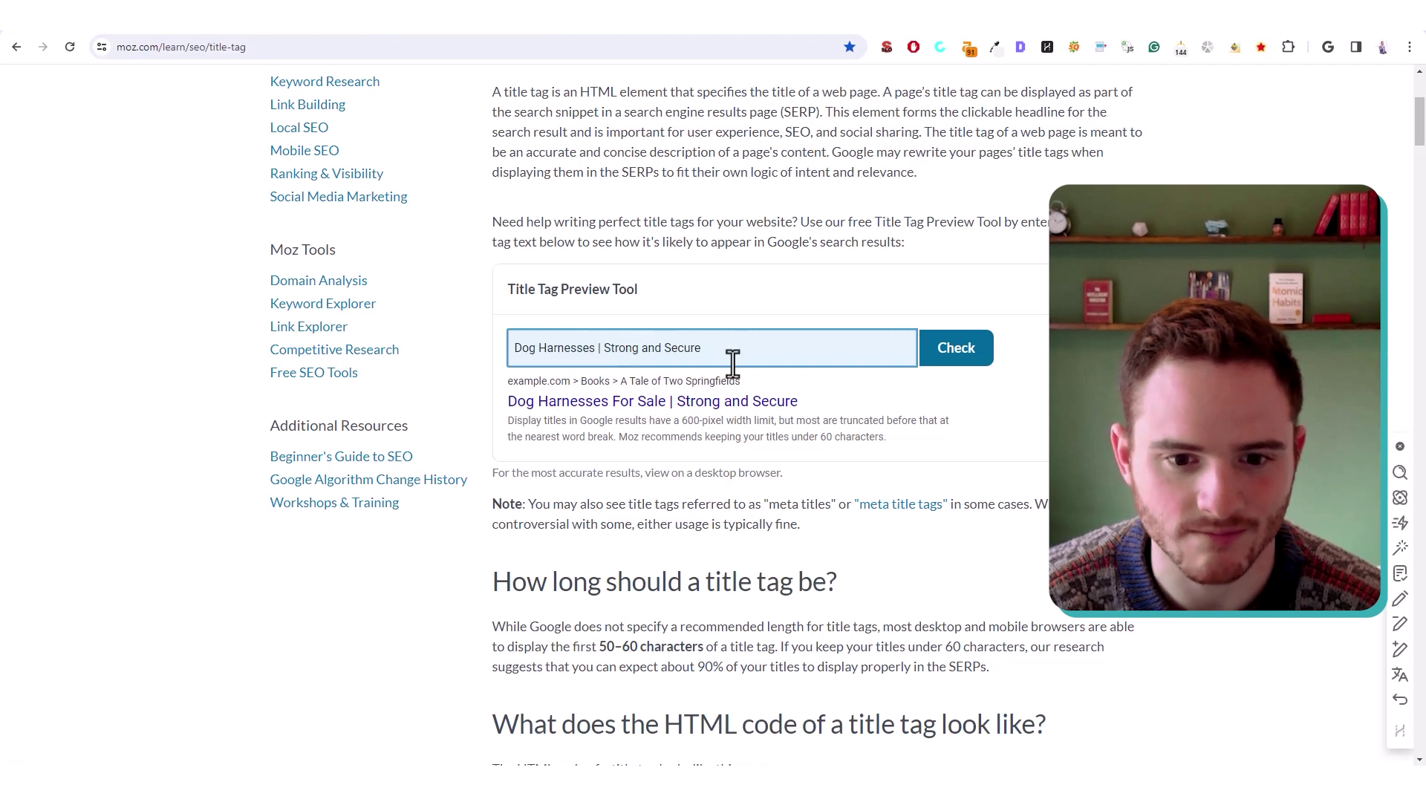
type("Harnesses for Sale")
key("ctrl+a")
left_click(740, 355)
key("ctrl+a")
left_click_drag(870, 401, 505, 404)
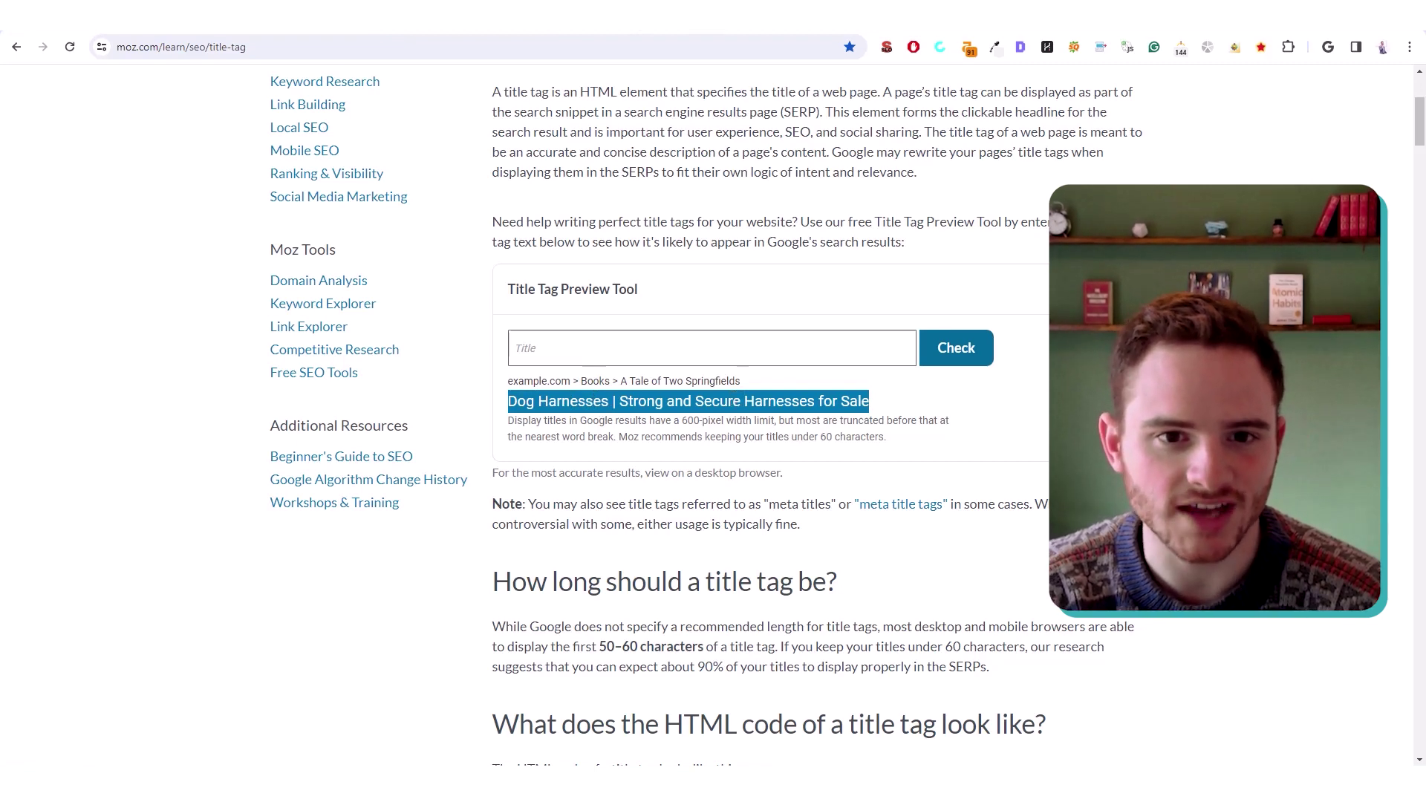
Compare with Google's dog harnesses results and review the untruncated 'Strong and Secure Harnesses for Sale' preview
key("ctrl+Tab")
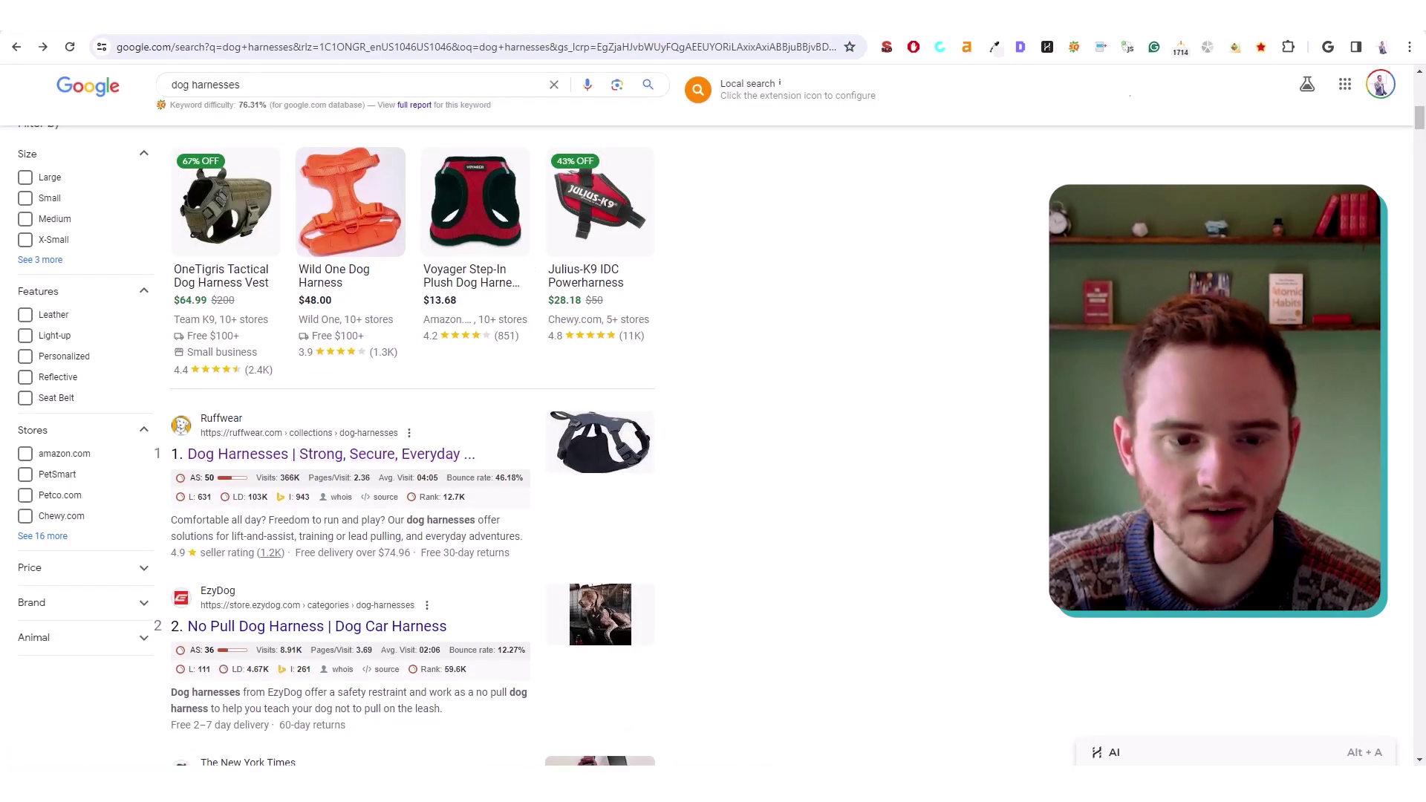
key("ctrl+shift+Tab")
left_click(867, 407)
left_click_drag(867, 407, 508, 401)
Preview the title ending in 'Brand' and copy the resulting headline
key("ctrl+c")
left_click(578, 355)
key("ctrl+v")
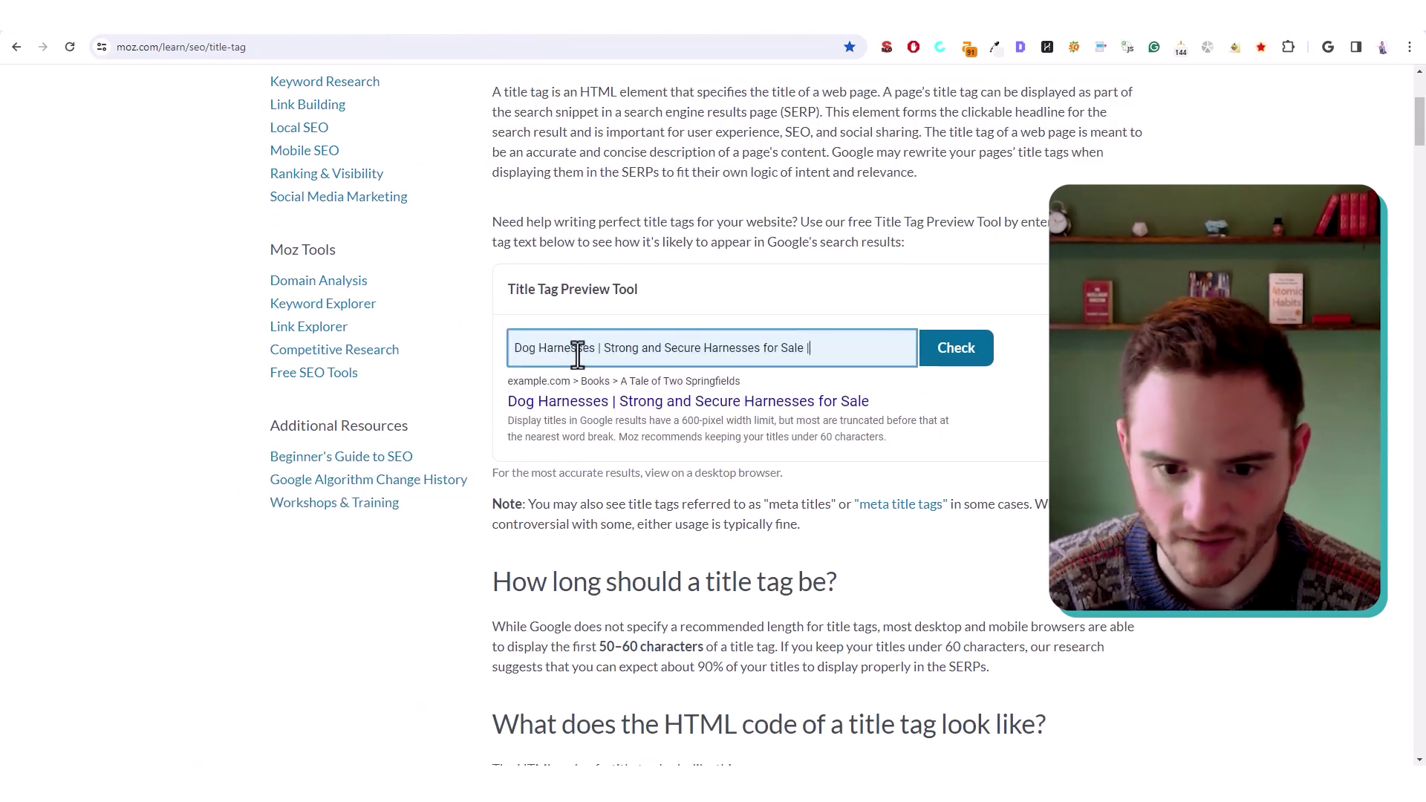
key("Return")
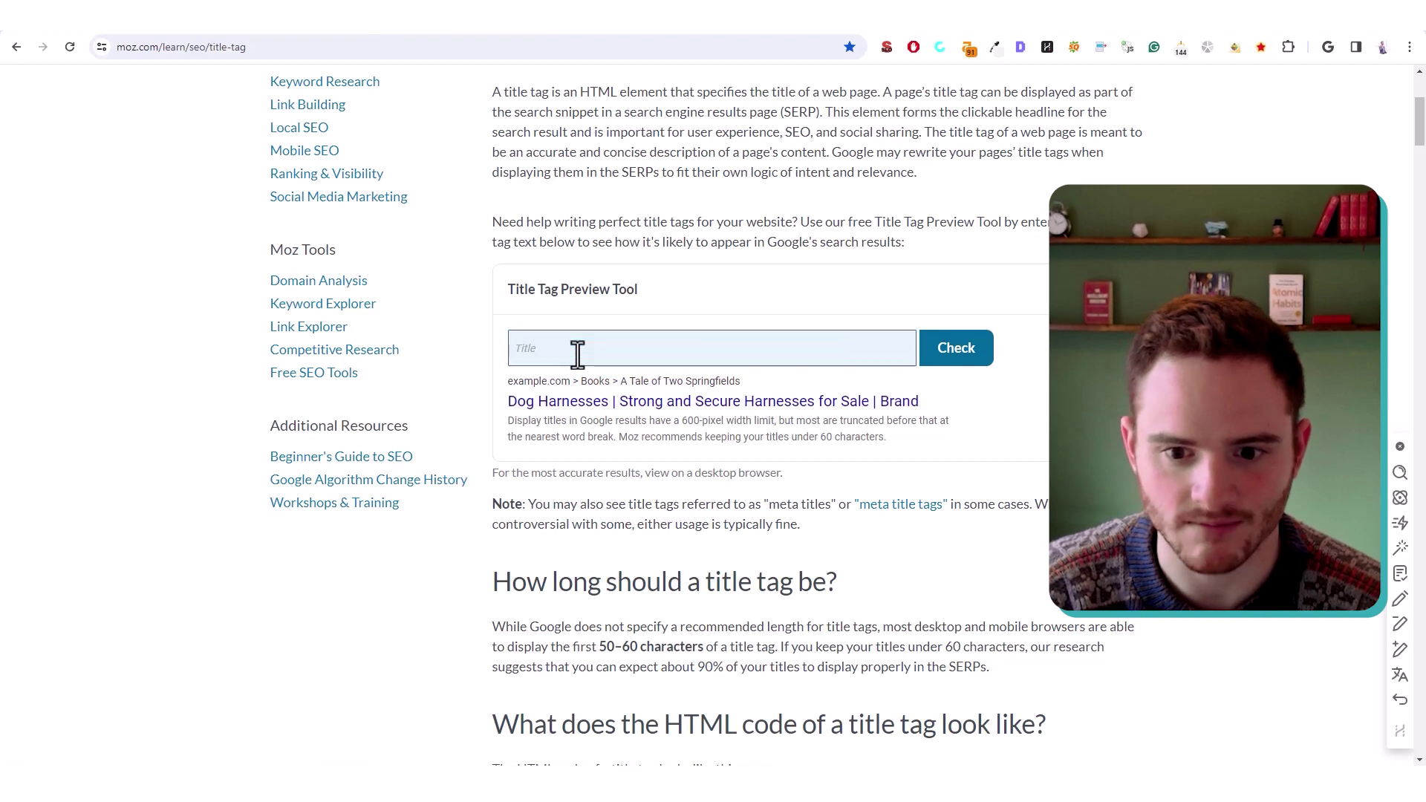
left_click_drag(955, 413, 493, 404)
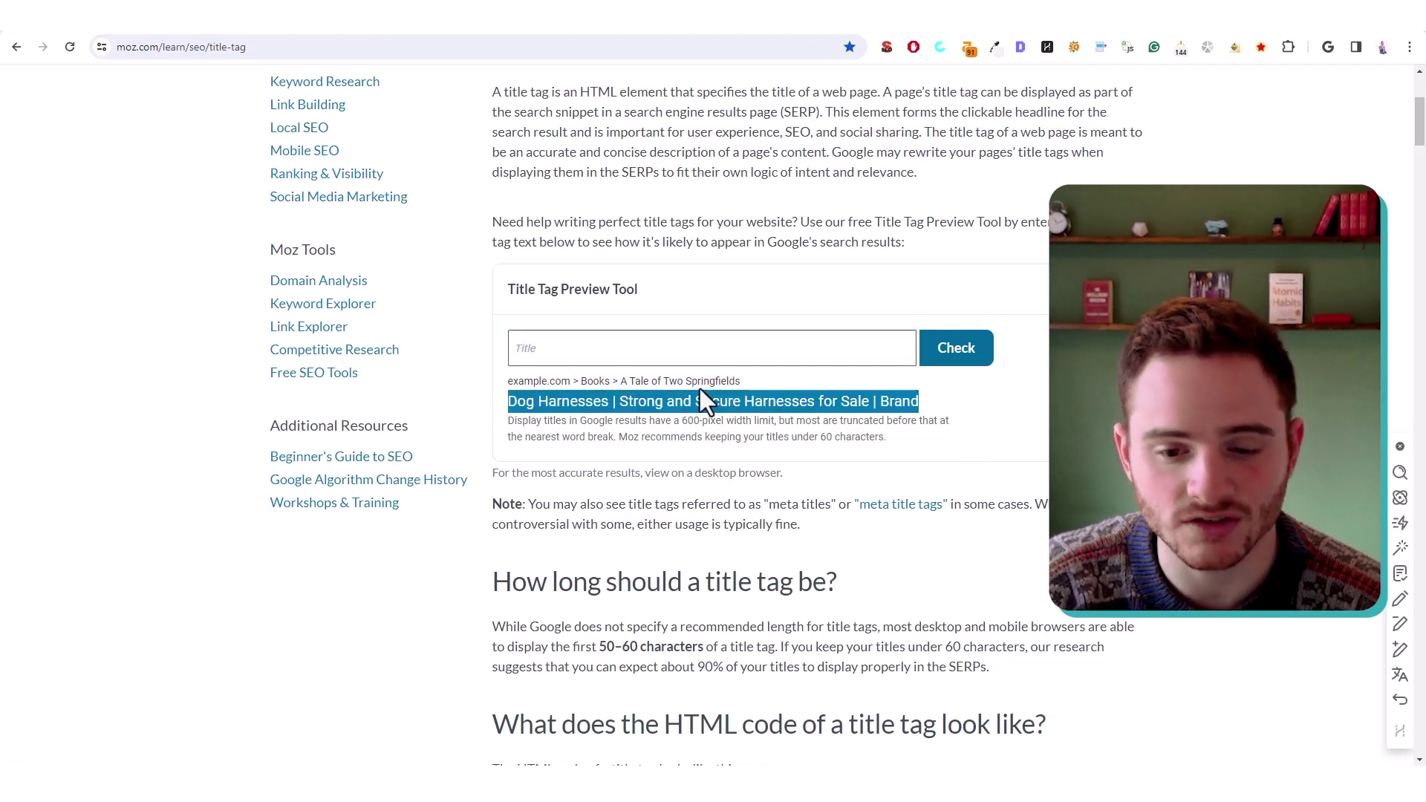
key("ctrl+c")
Try replacing 'Brand' with 'PetCo' at the title's end and preview the result
left_click(761, 350)
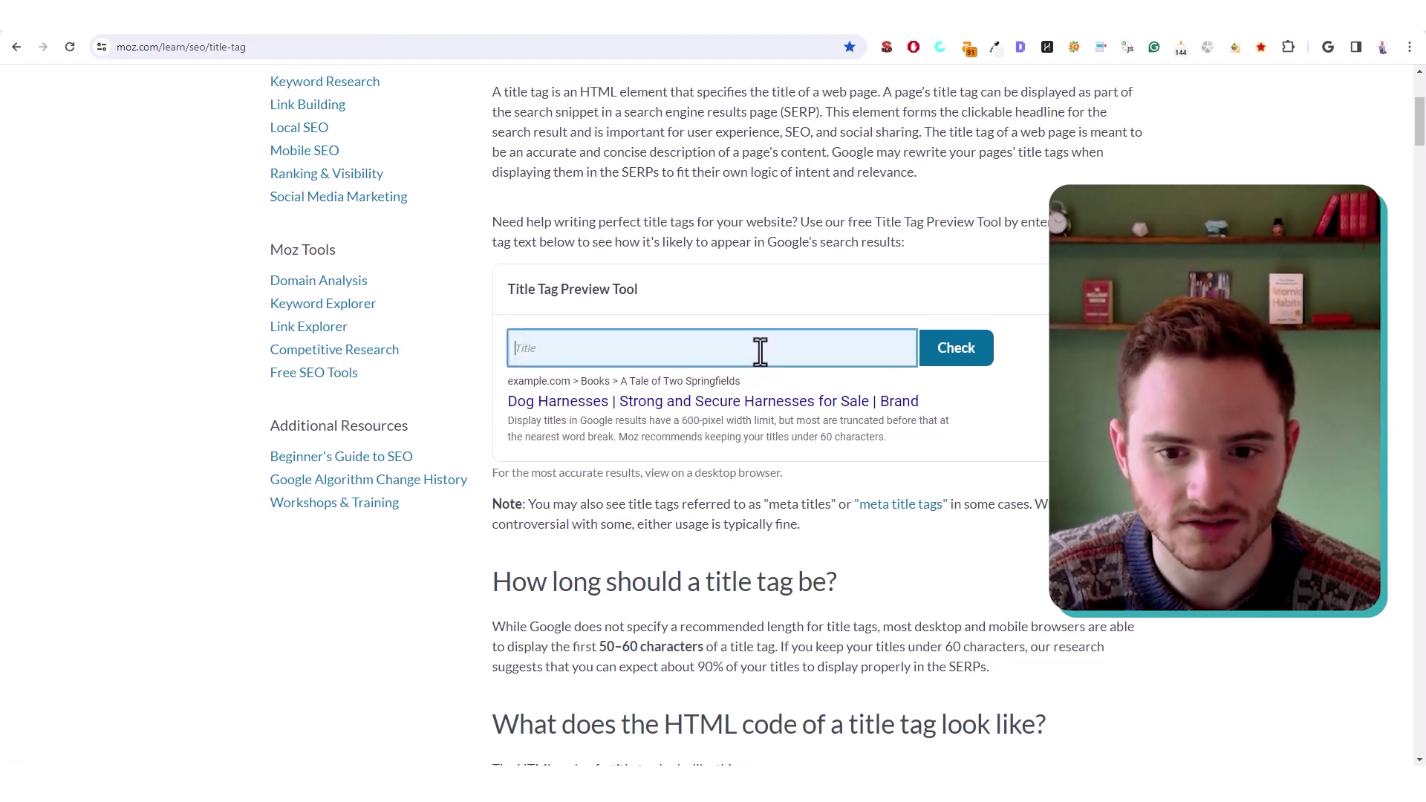
key("ctrl+v")
double_click(822, 349)
type("Pet")
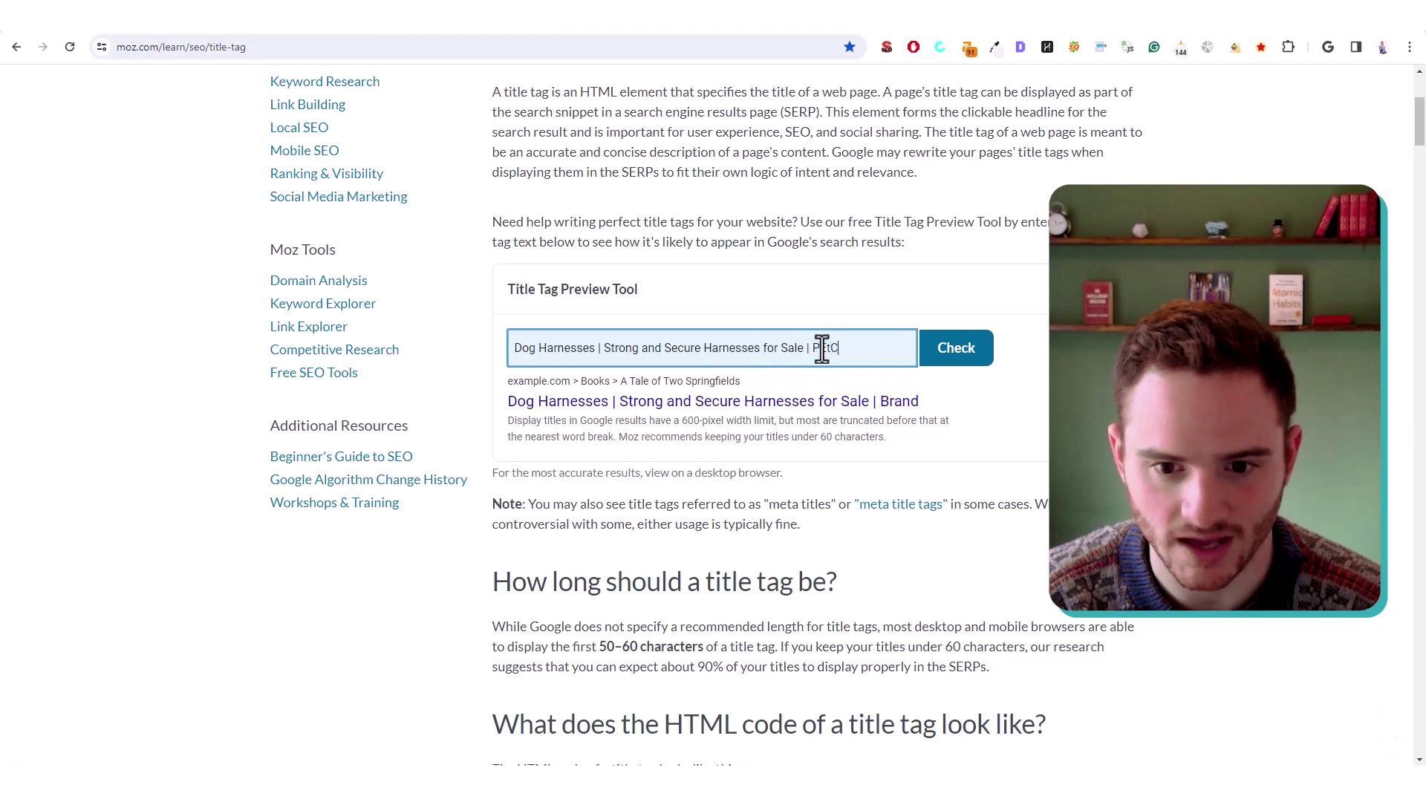
key("Return")
left_click(822, 348)
key("ctrl+v")
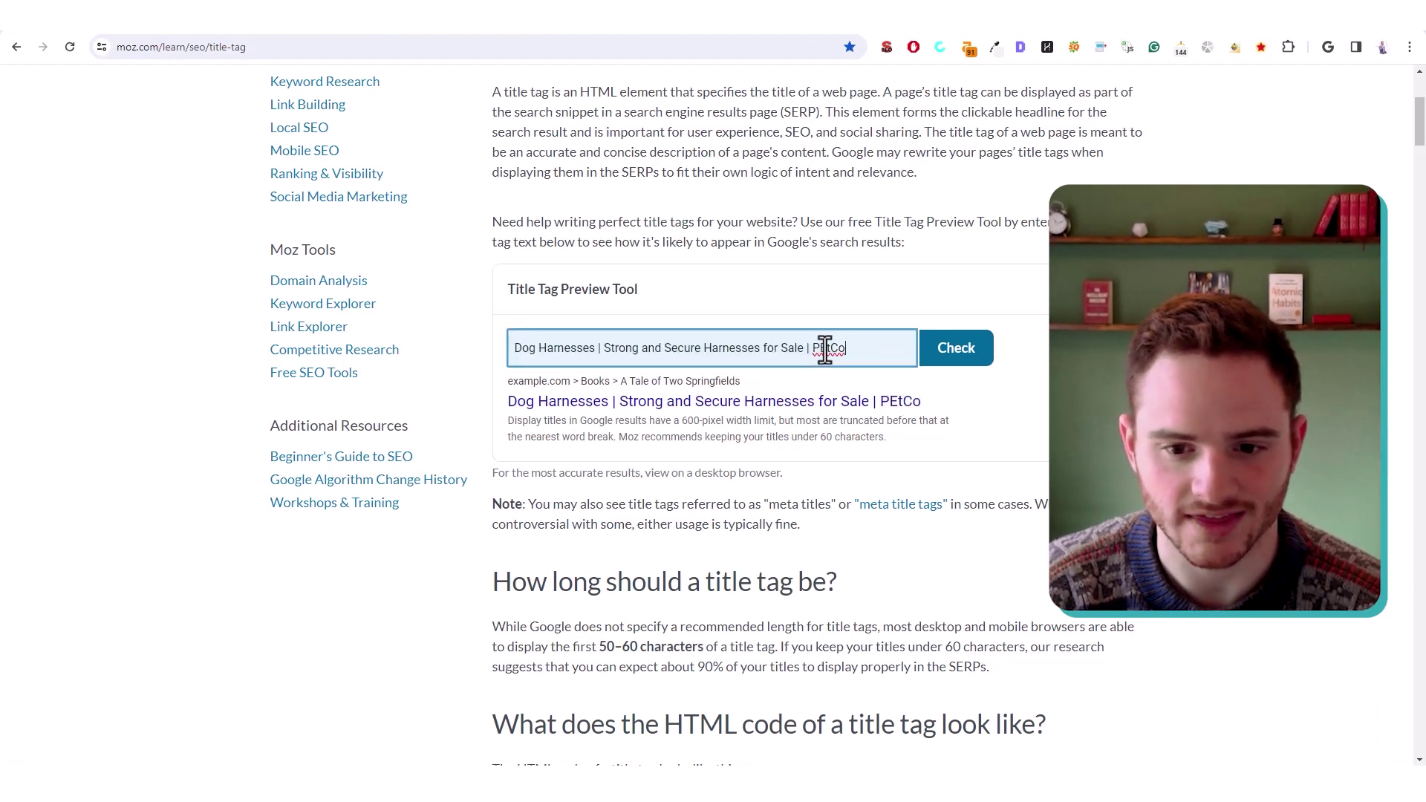
left_click_drag(847, 349, 811, 353)
type("Po")
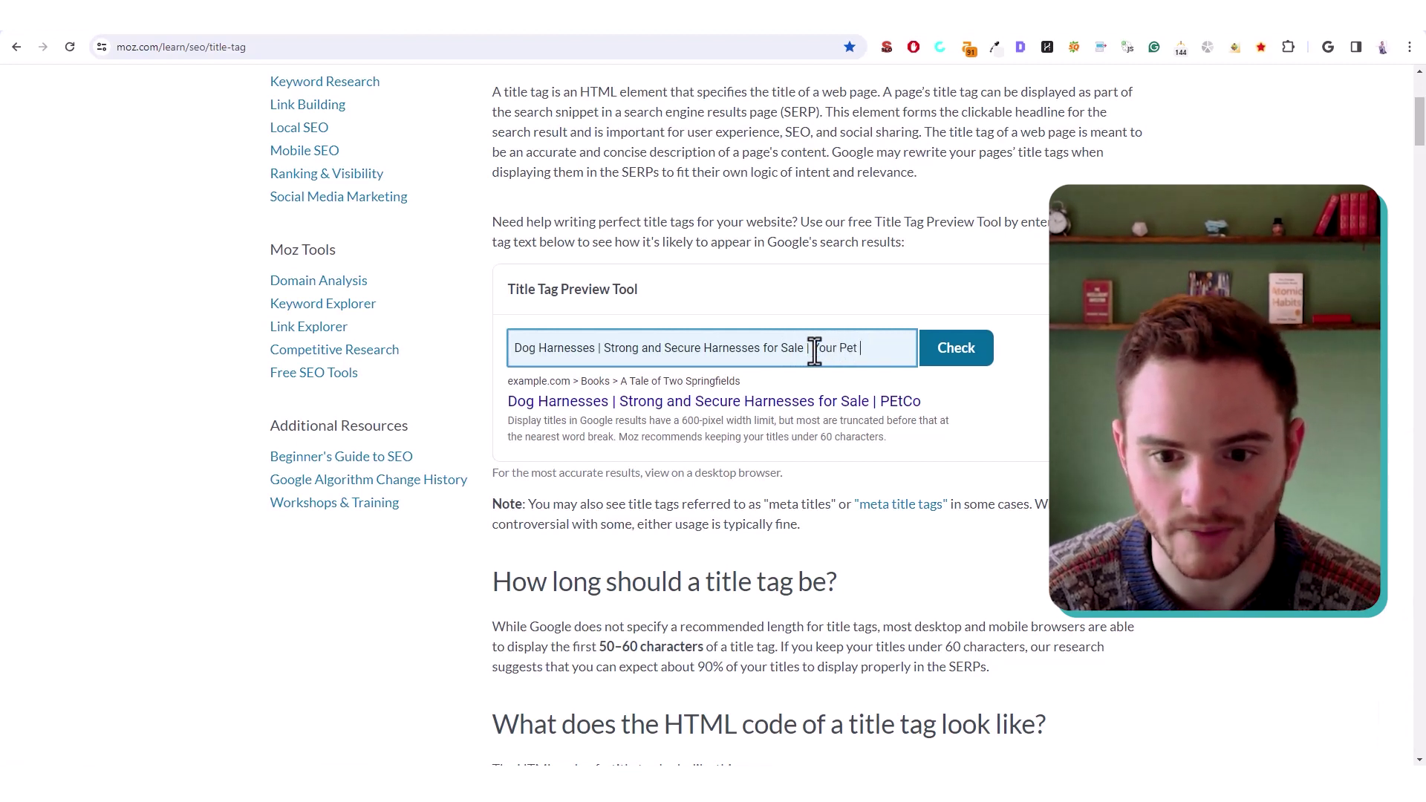
key("ctrl+a")
key("BackSpace")
left_click(916, 420)
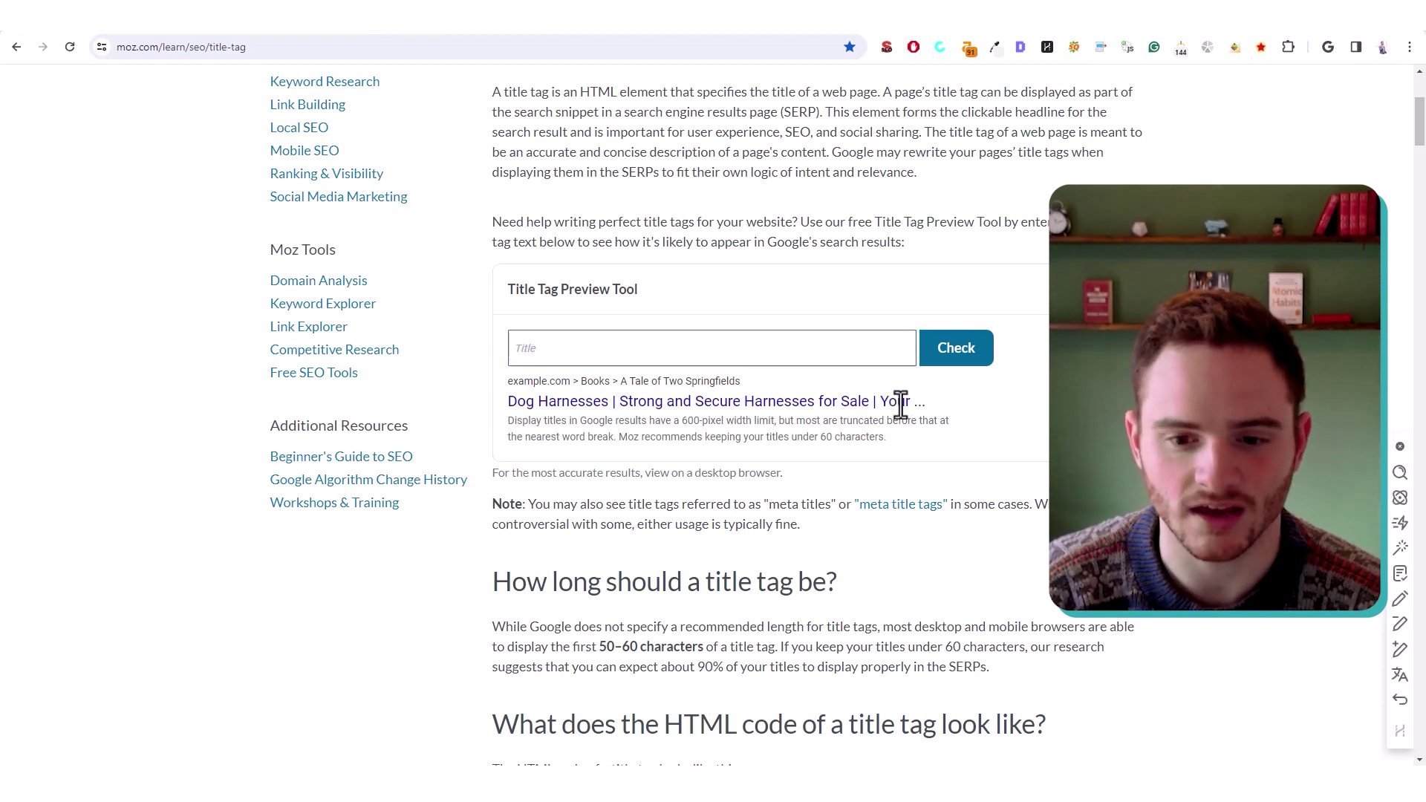
left_click_drag(895, 405, 503, 413)
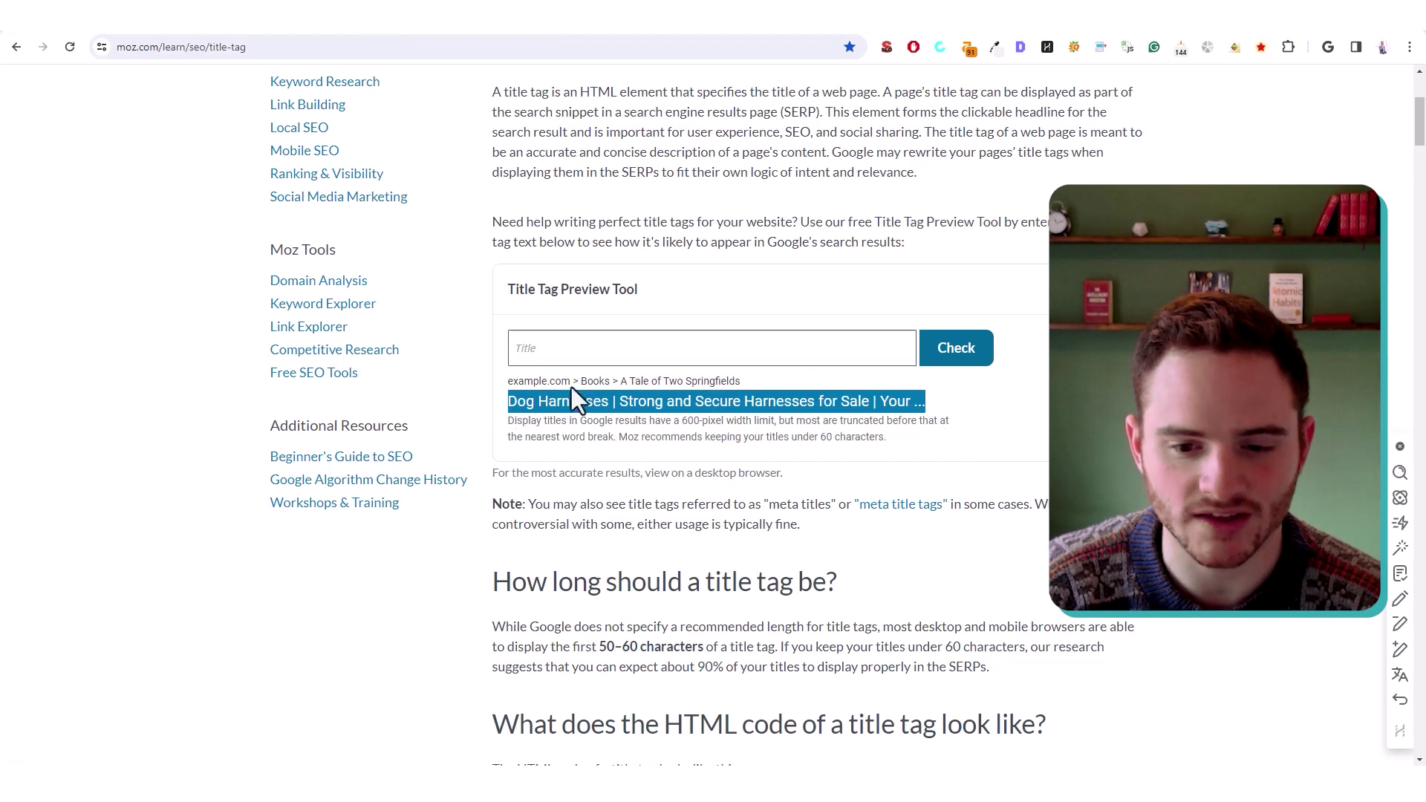
Paste the full title and replace 'Your Pet Company' with 'Petco'
left_click(635, 350)
key("ctrl+v")
left_click_drag(807, 349, 915, 346)
type("Petco")
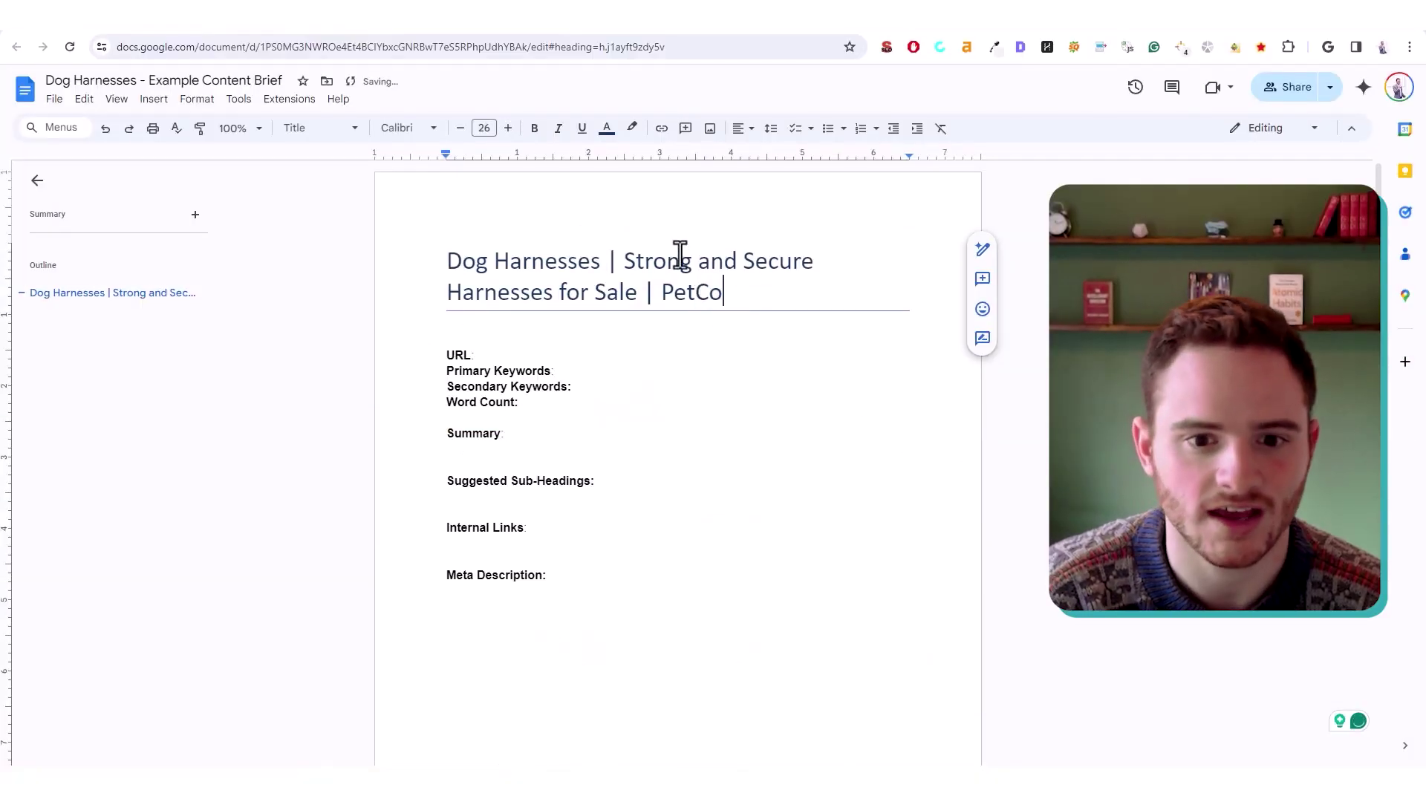
Check the brief's title line reading 'Dog Harnesses | Strong and Secure Harnesses for Sale | PetCo'
left_click_drag(623, 261, 453, 263)
left_click(637, 301)
left_click(636, 261)
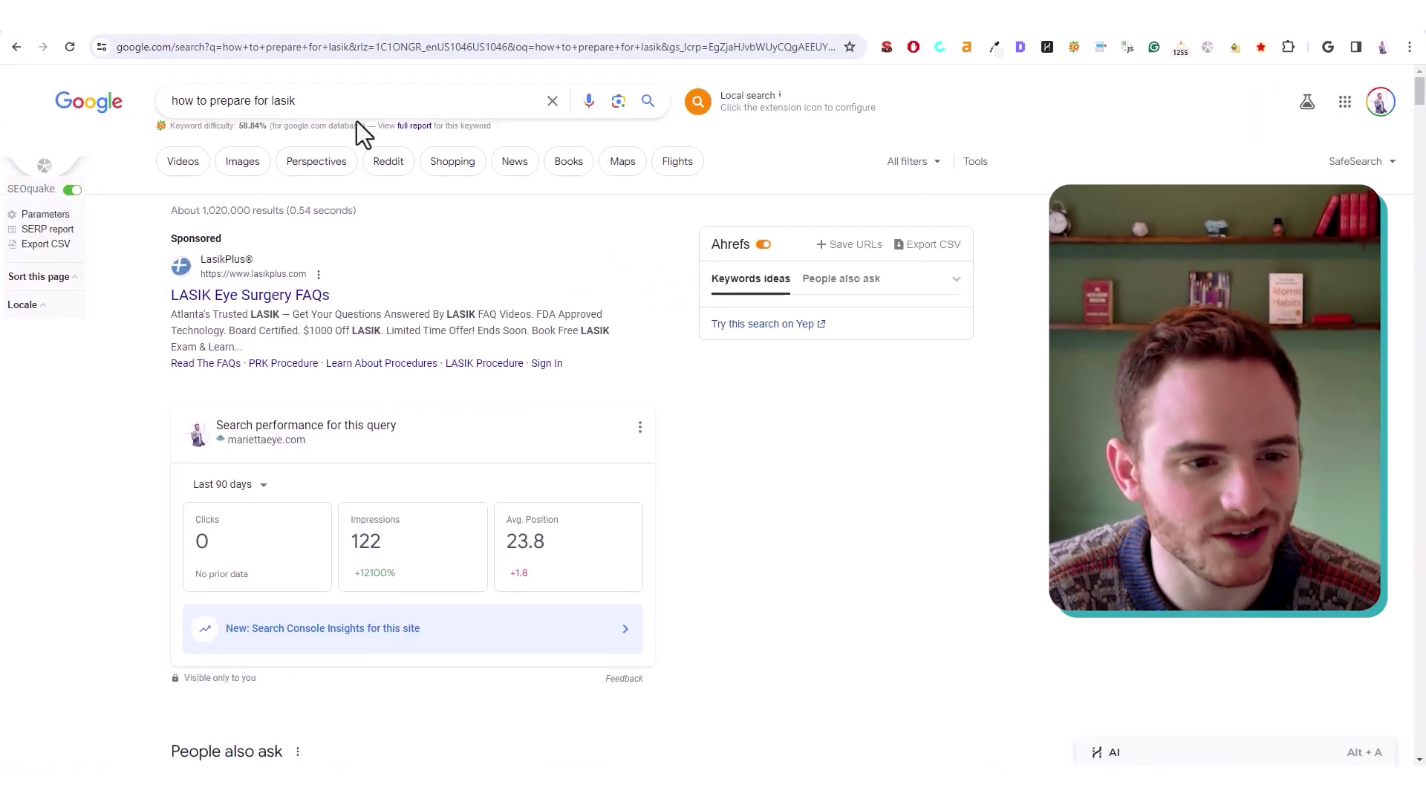
left_click_drag(355, 115, 128, 120)
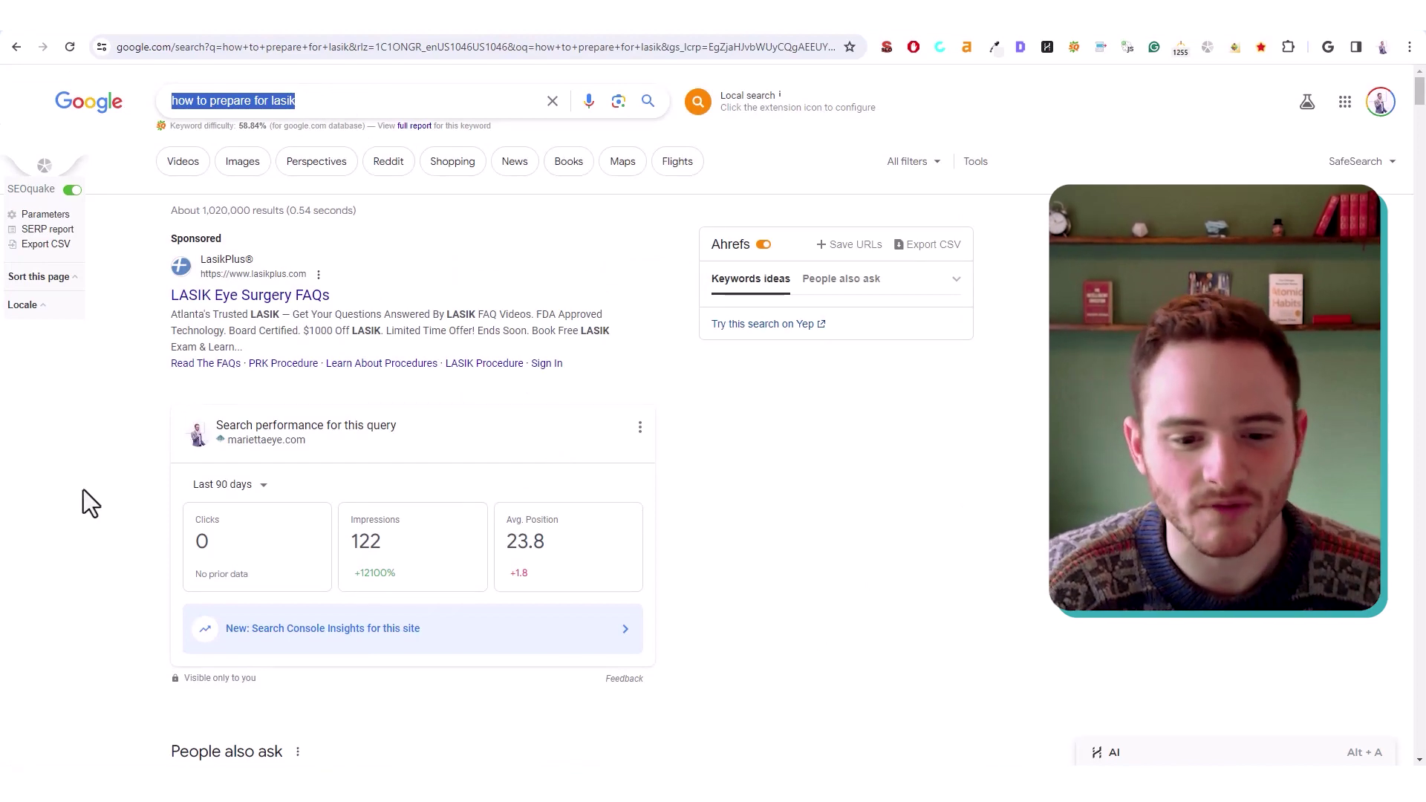
scroll(274, 478, "down", 7)
scroll(214, 449, "down", 2)
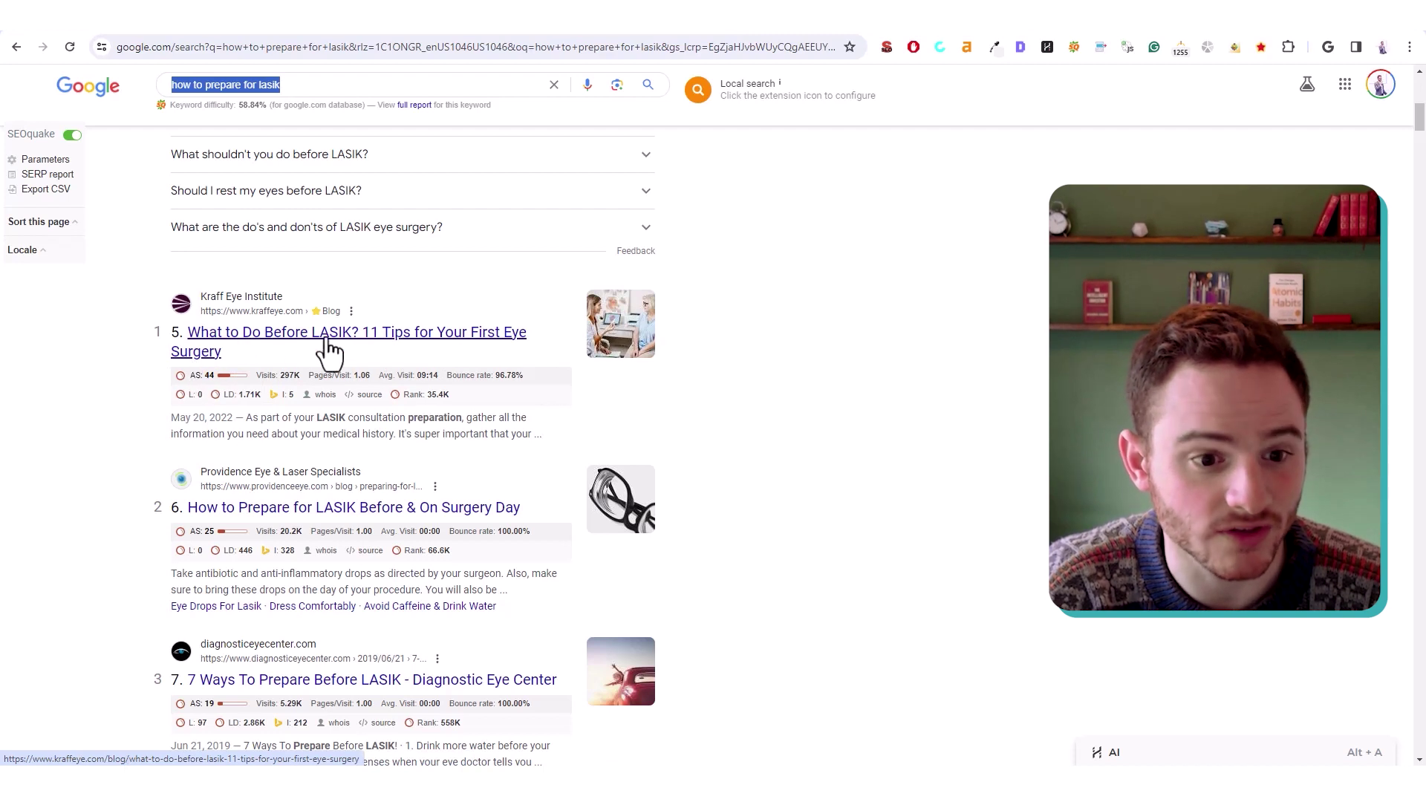
scroll(813, 401, "down", 3)
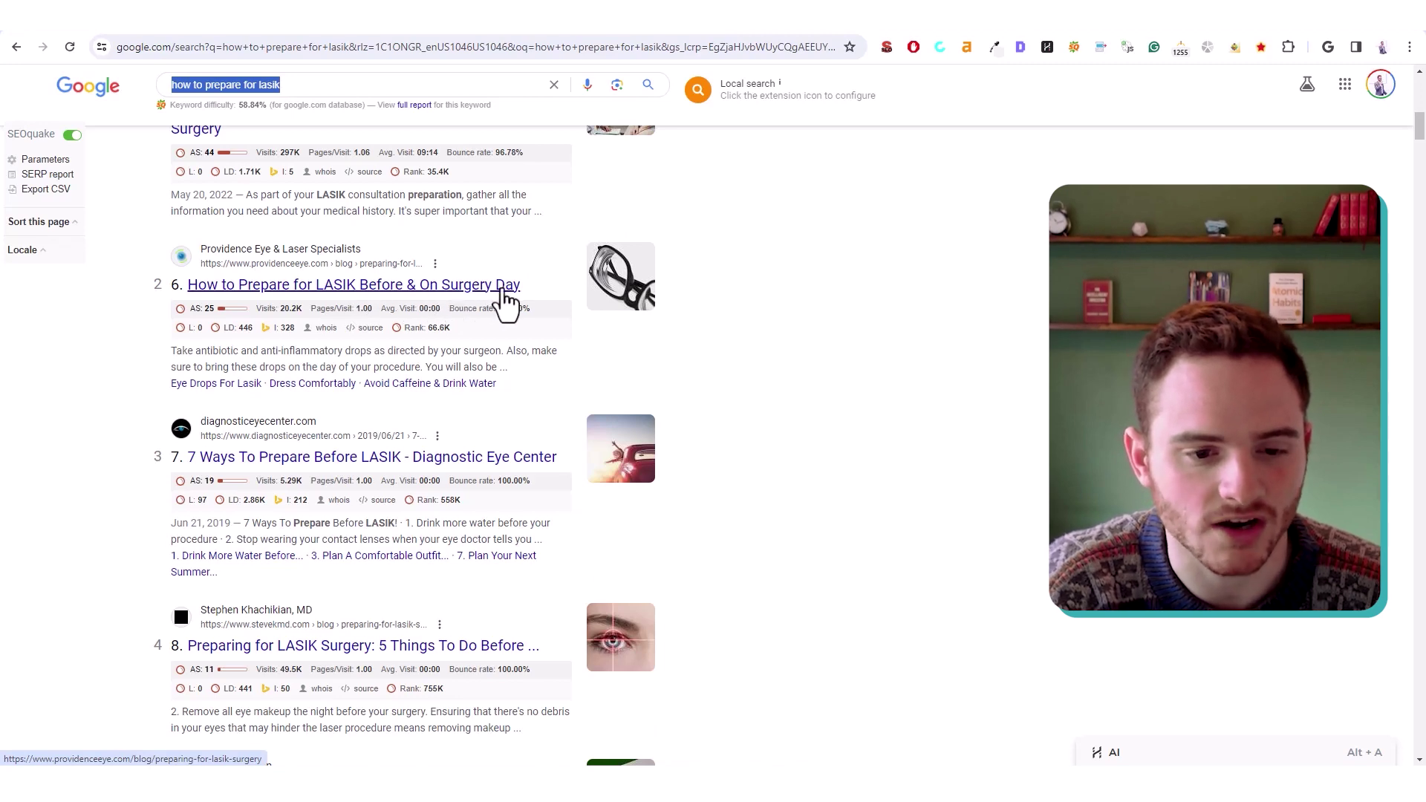
scroll(331, 327, "down", 2)
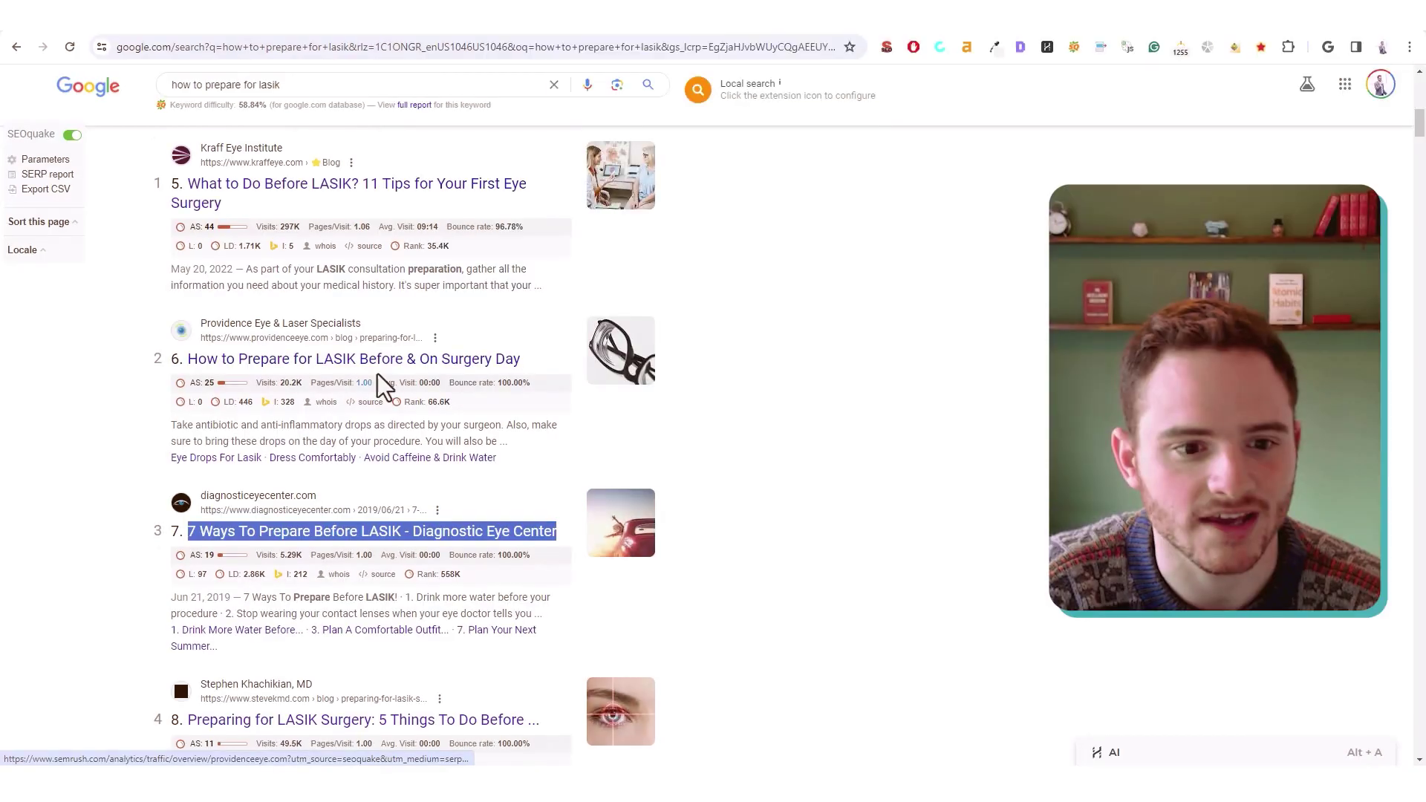
scroll(483, 379, "up", 2)
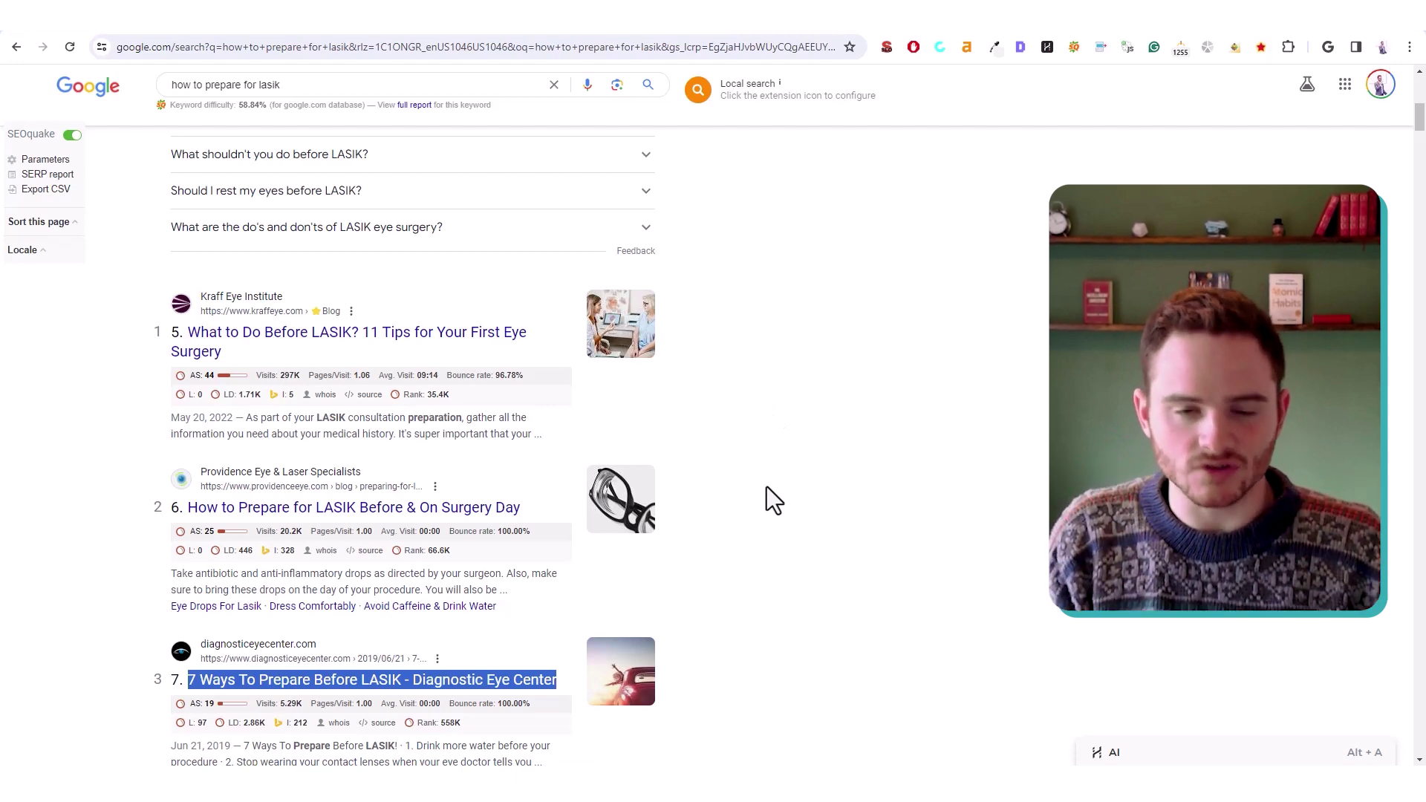
scroll(713, 490, "up", 6)
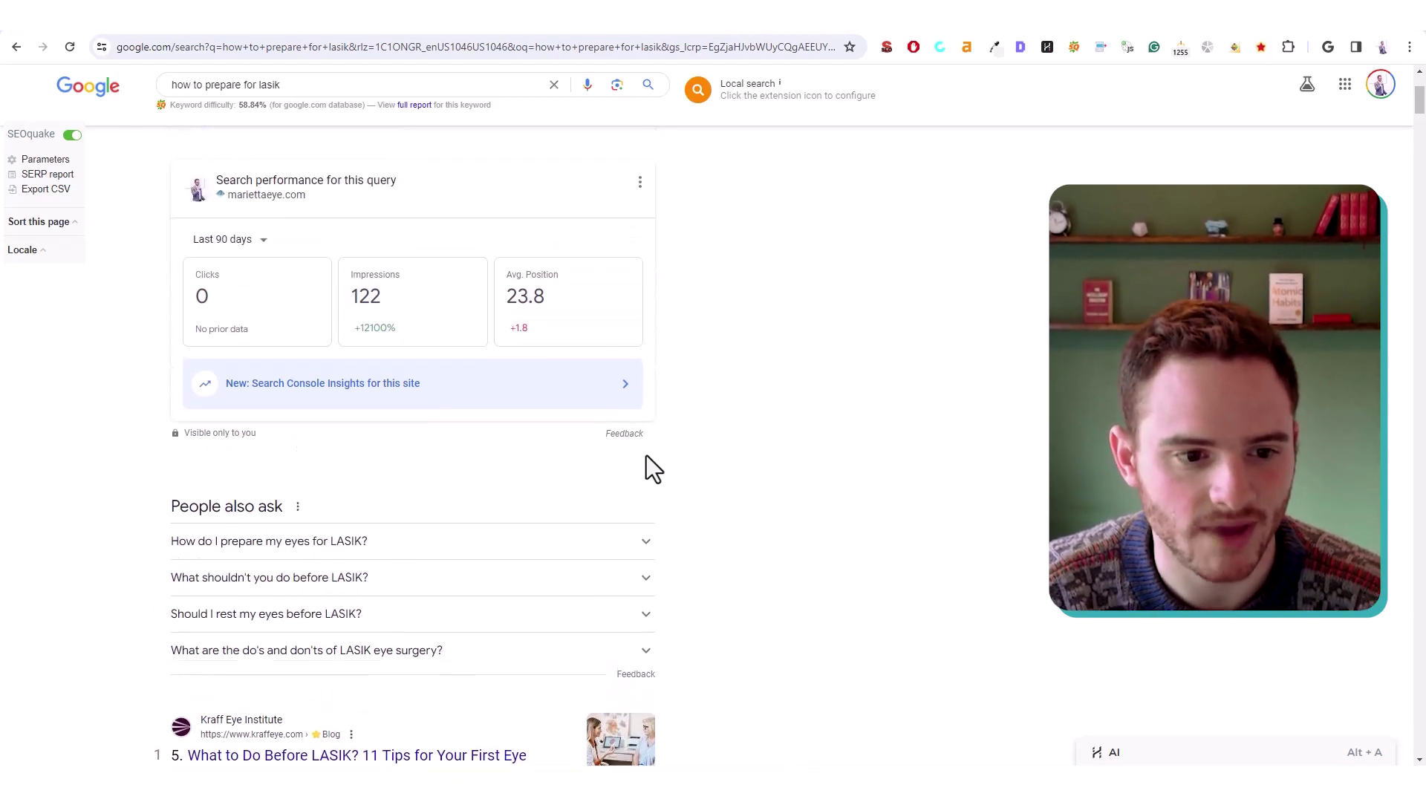
scroll(757, 594, "down", 2)
scroll(216, 366, "down", 4)
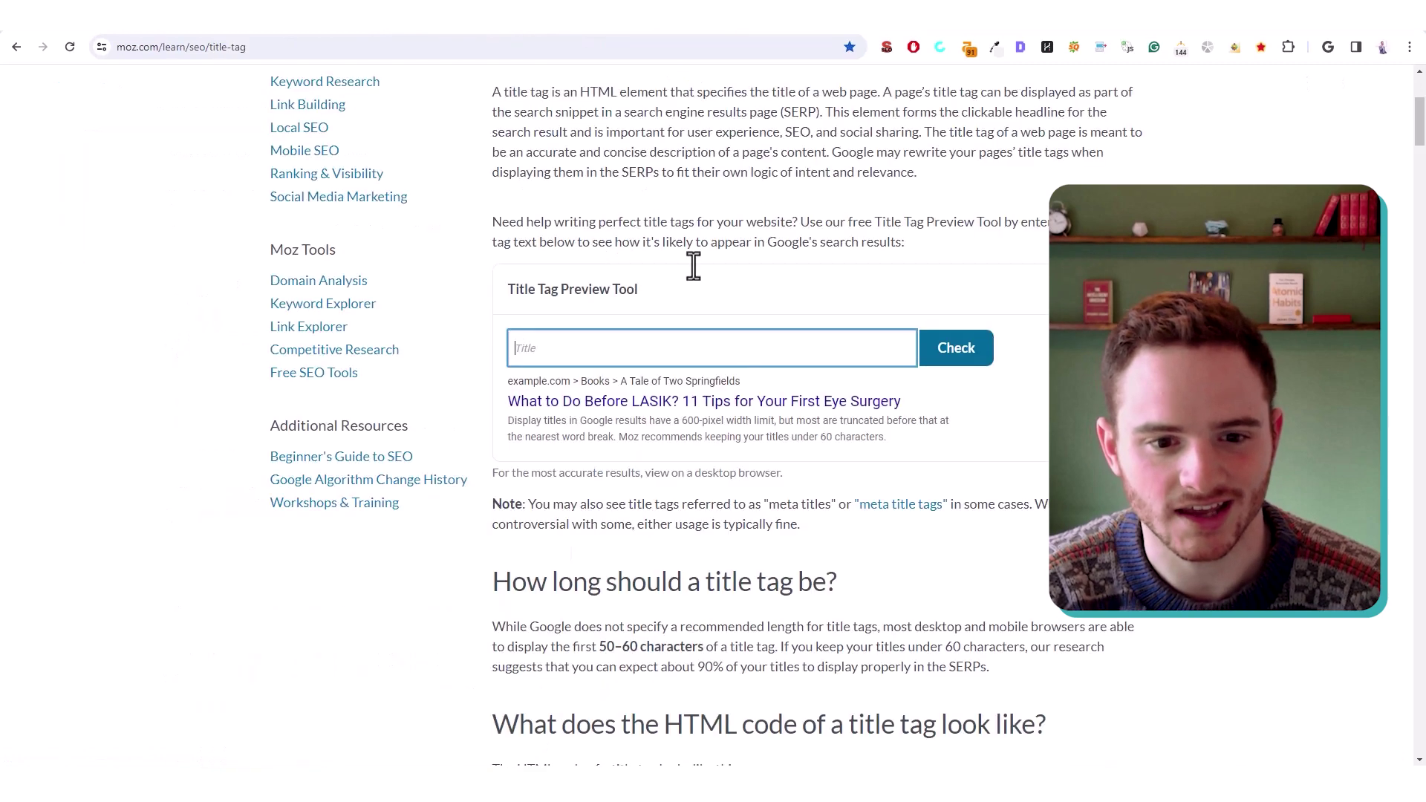
Preview the 'What to Do Before LASIK? 11 Tips for Your First Eye Surgery' title in Moz
left_click(794, 349)
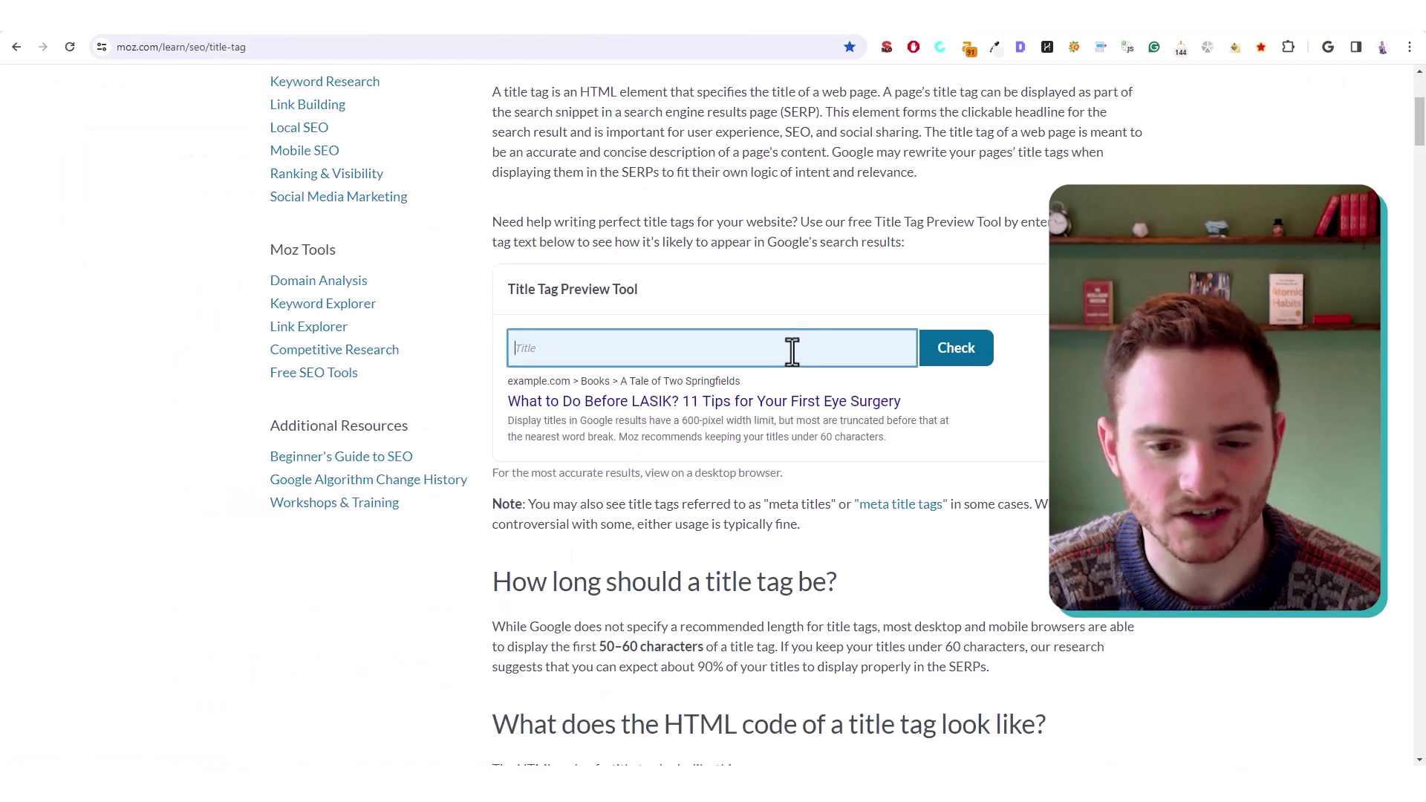
left_click(937, 403)
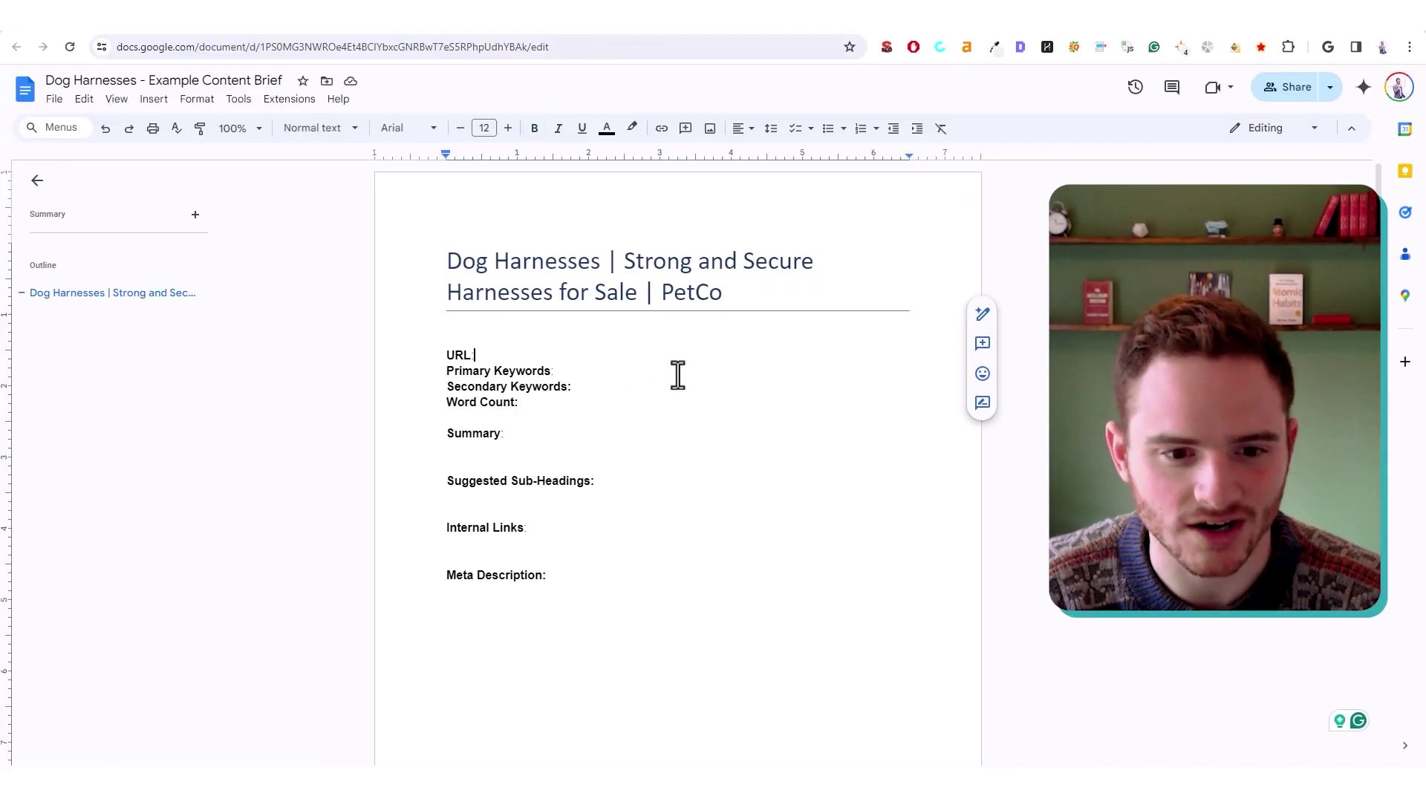
Complete the Primary Keywords line as 'dog harness, dog harness for sale'
left_click(644, 376)
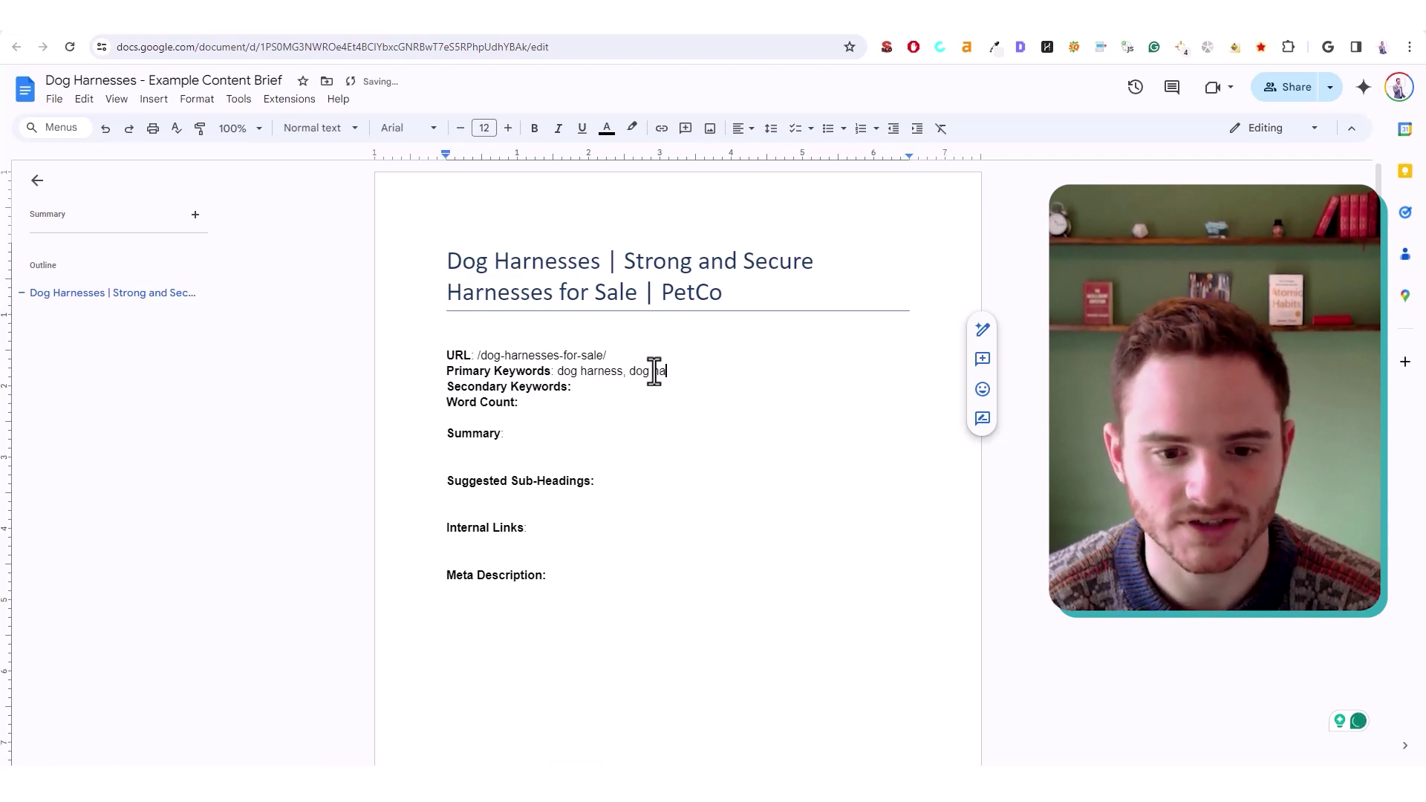
type("for sale")
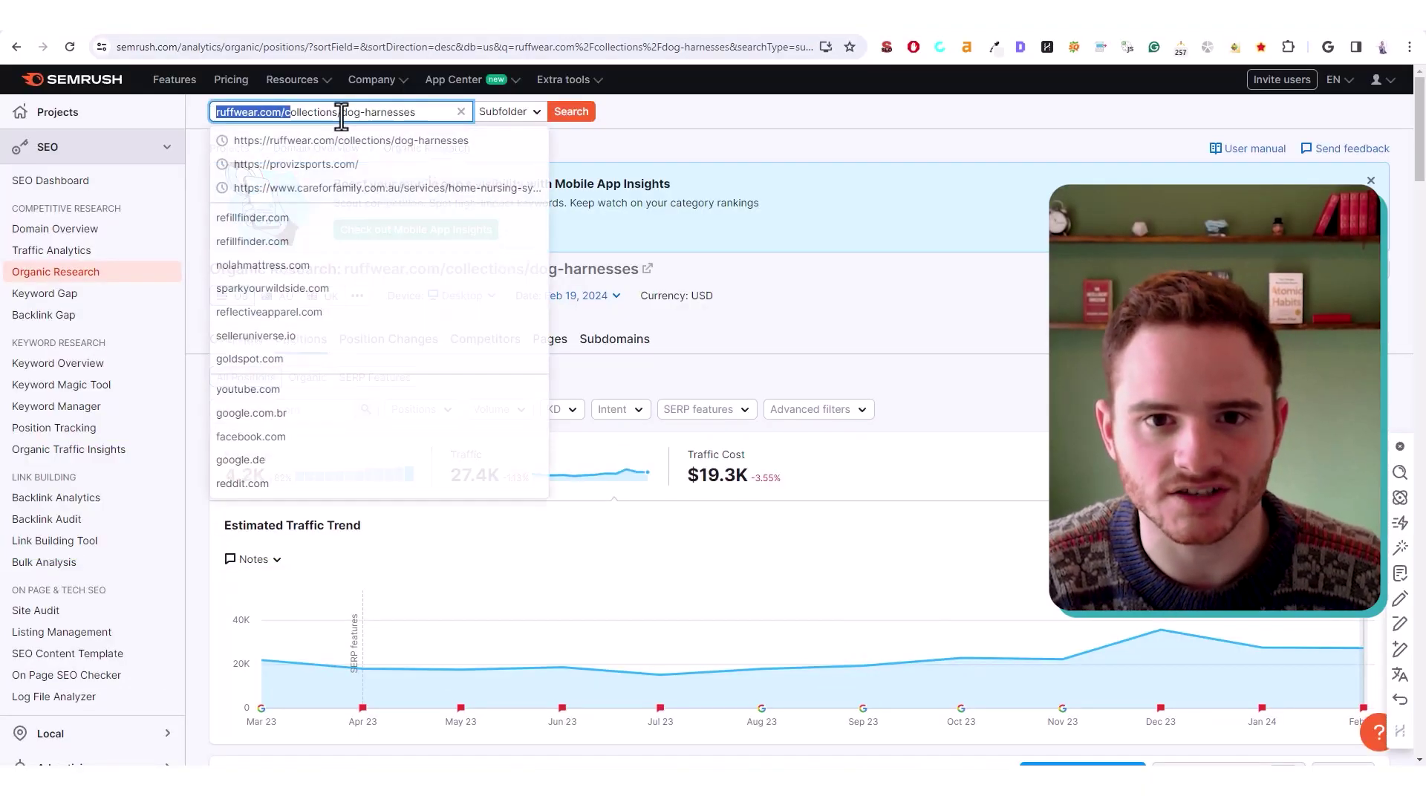
Review Ruffwear's dog-harness ranking keywords in Semrush's report
left_click(631, 144)
scroll(518, 301, "down", 7)
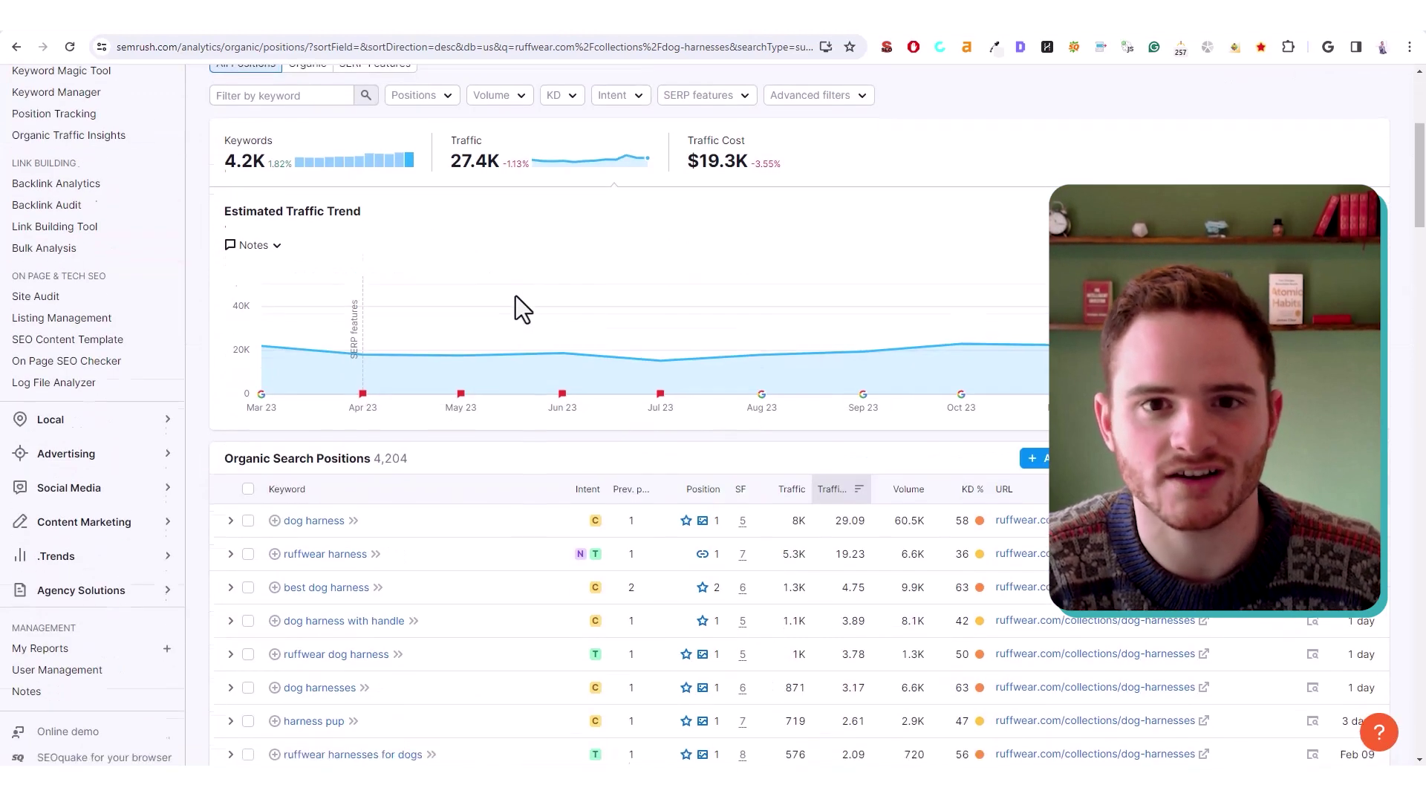
scroll(219, 145, "up", 7)
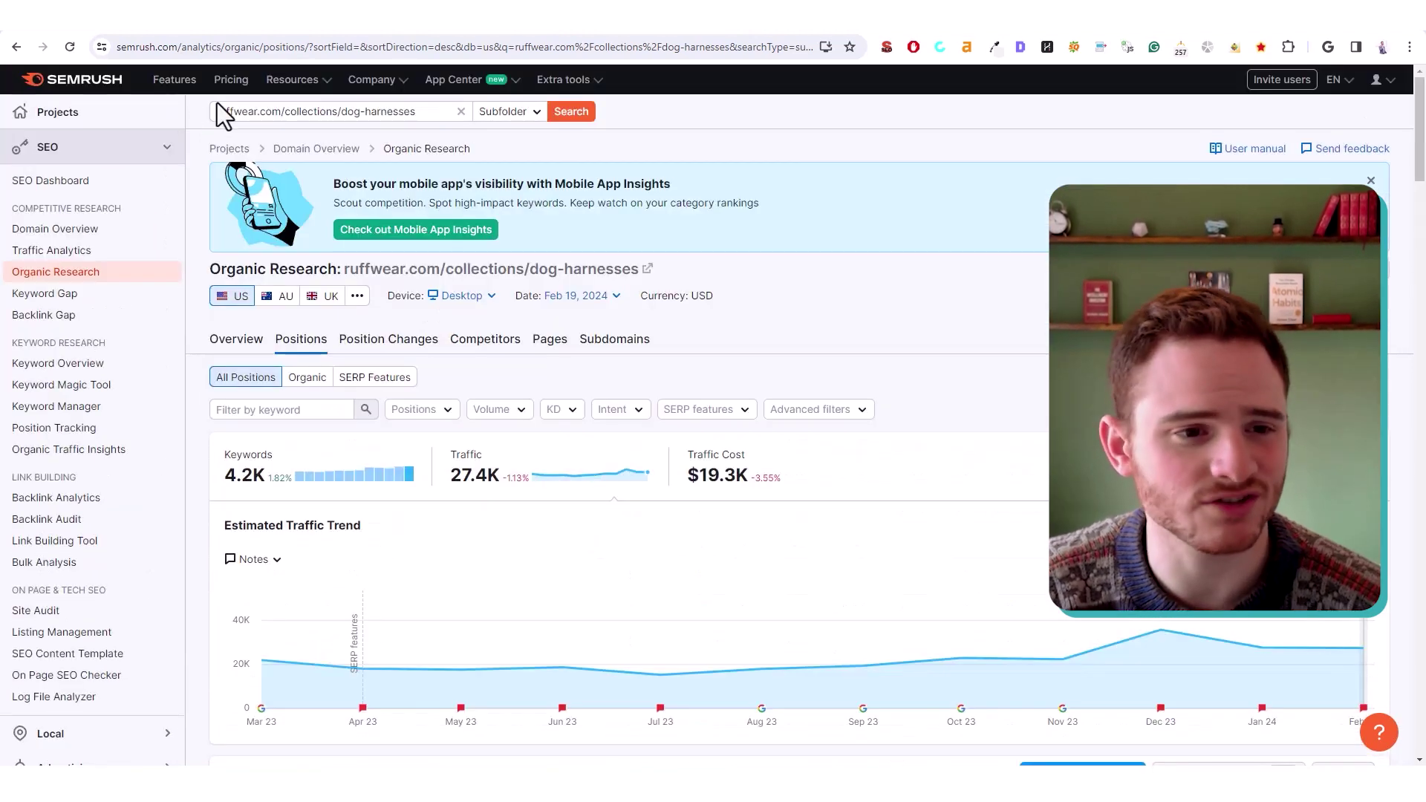
left_click(216, 111)
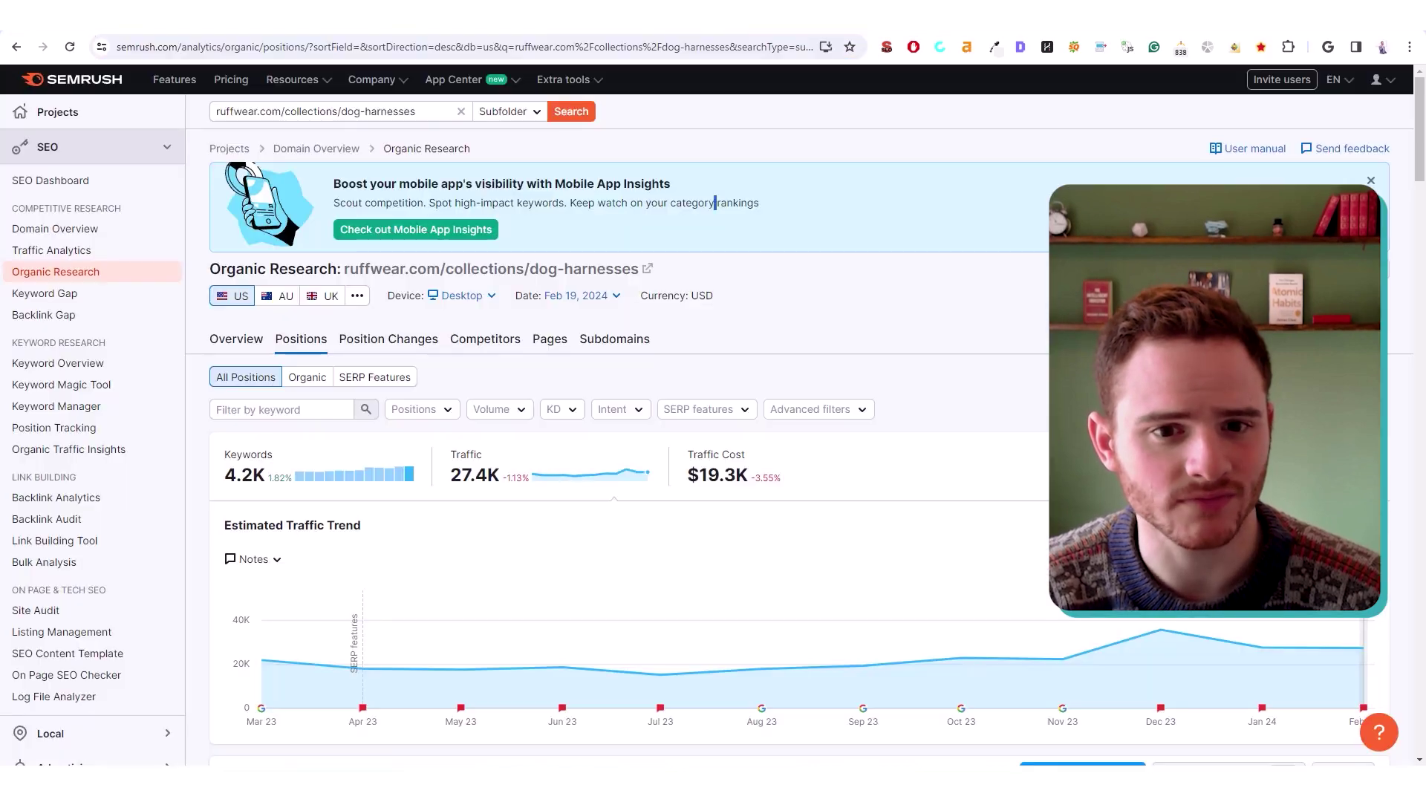
scroll(595, 292, "down", 8)
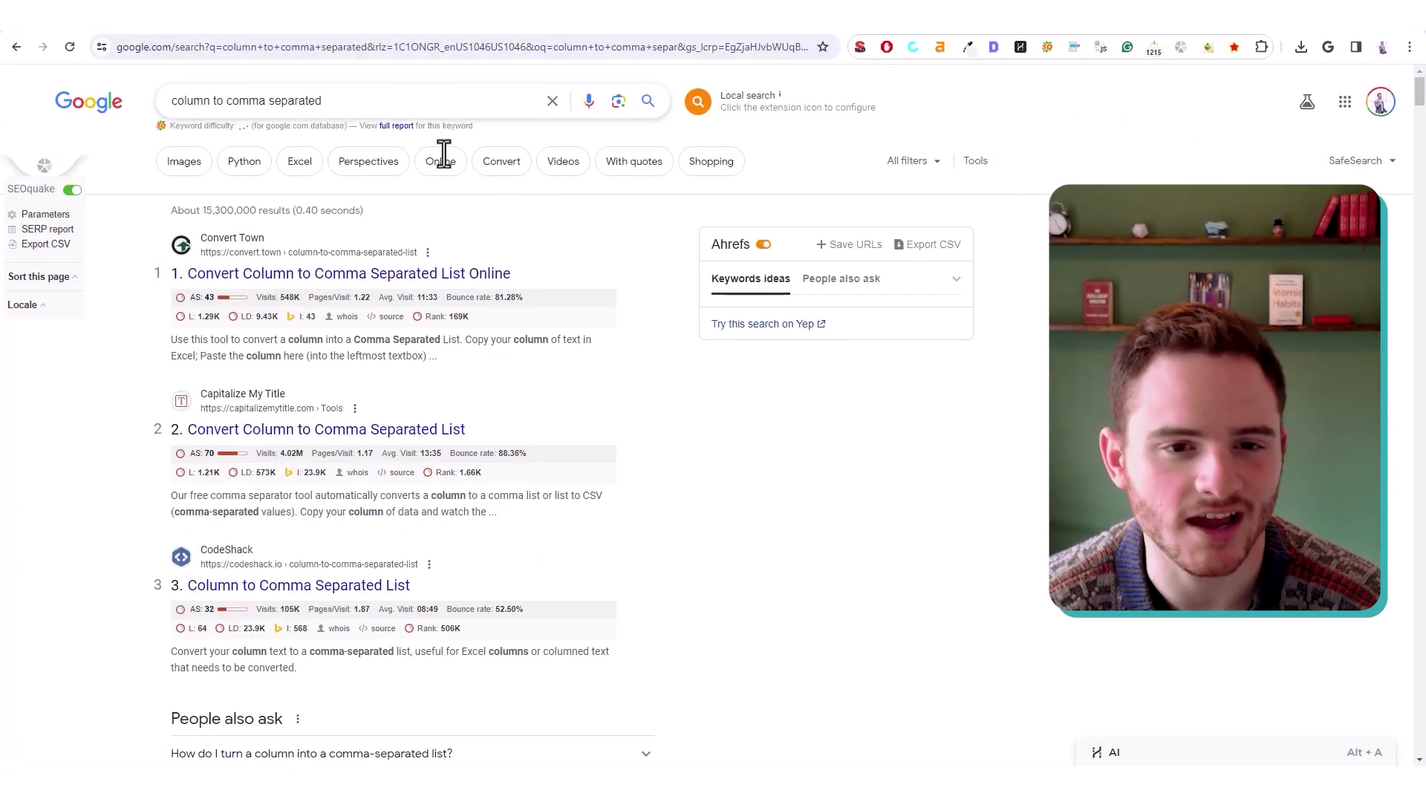
Convert the keyword column to a comma-separated list with convert.town and copy the output
left_click(386, 275)
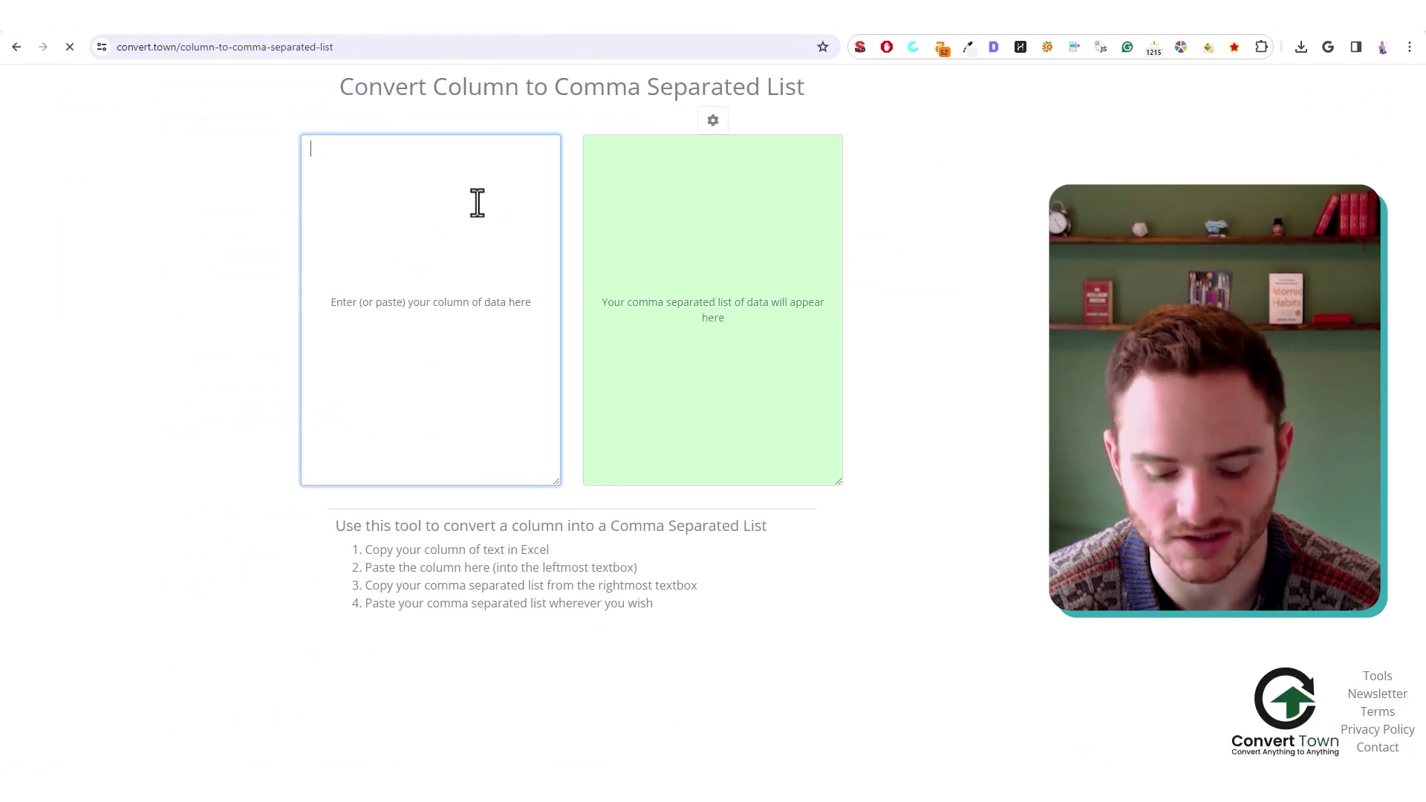
key("ctrl+v")
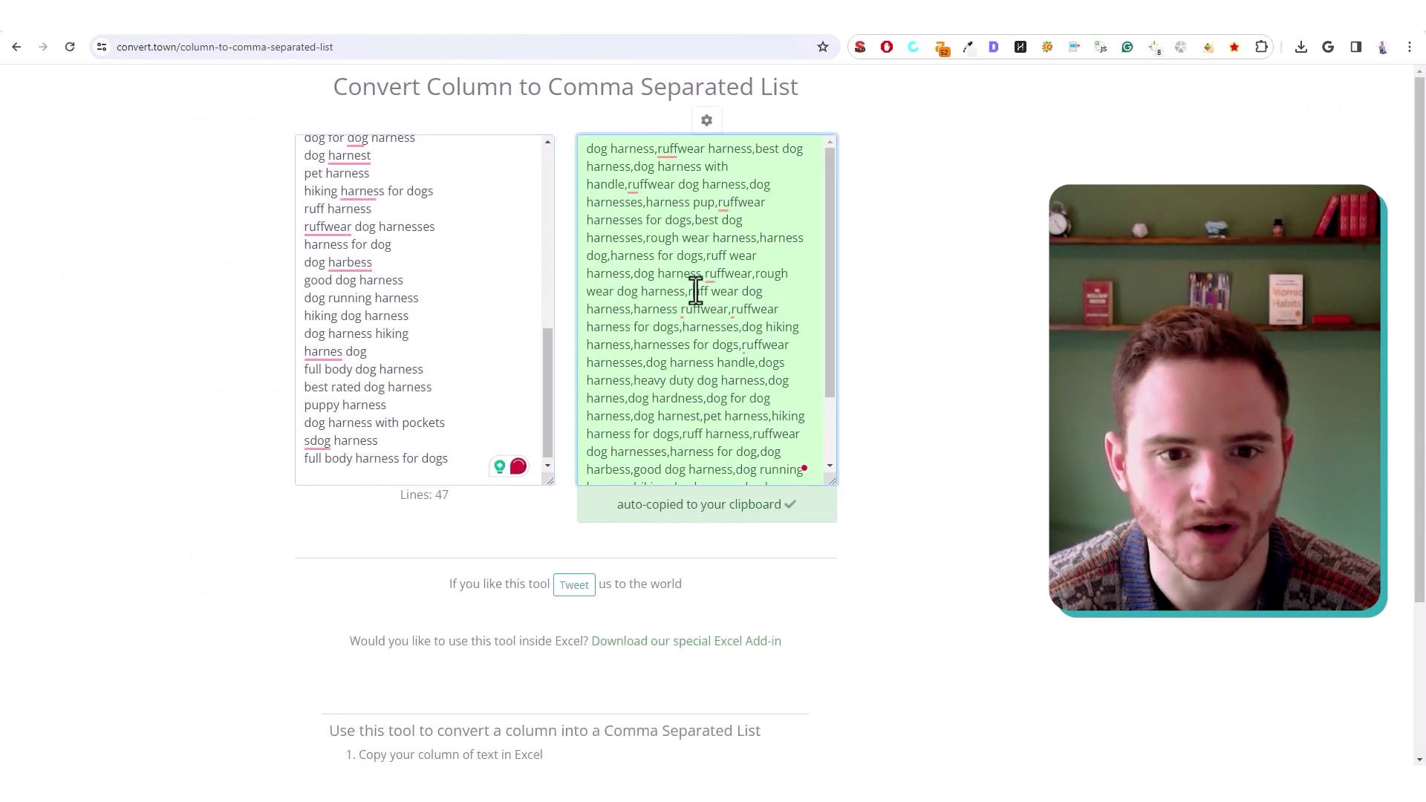
left_click(689, 290)
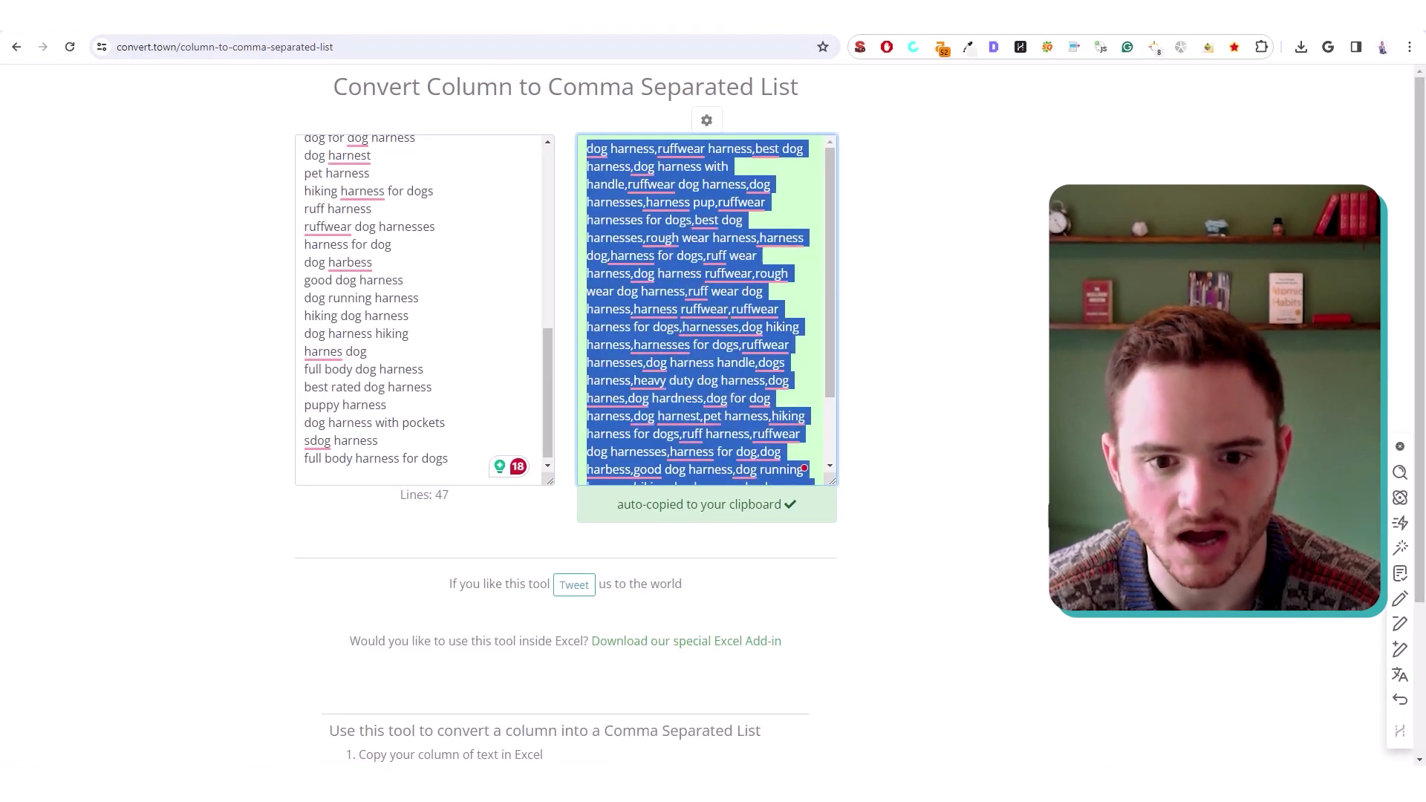
left_click(1229, 758)
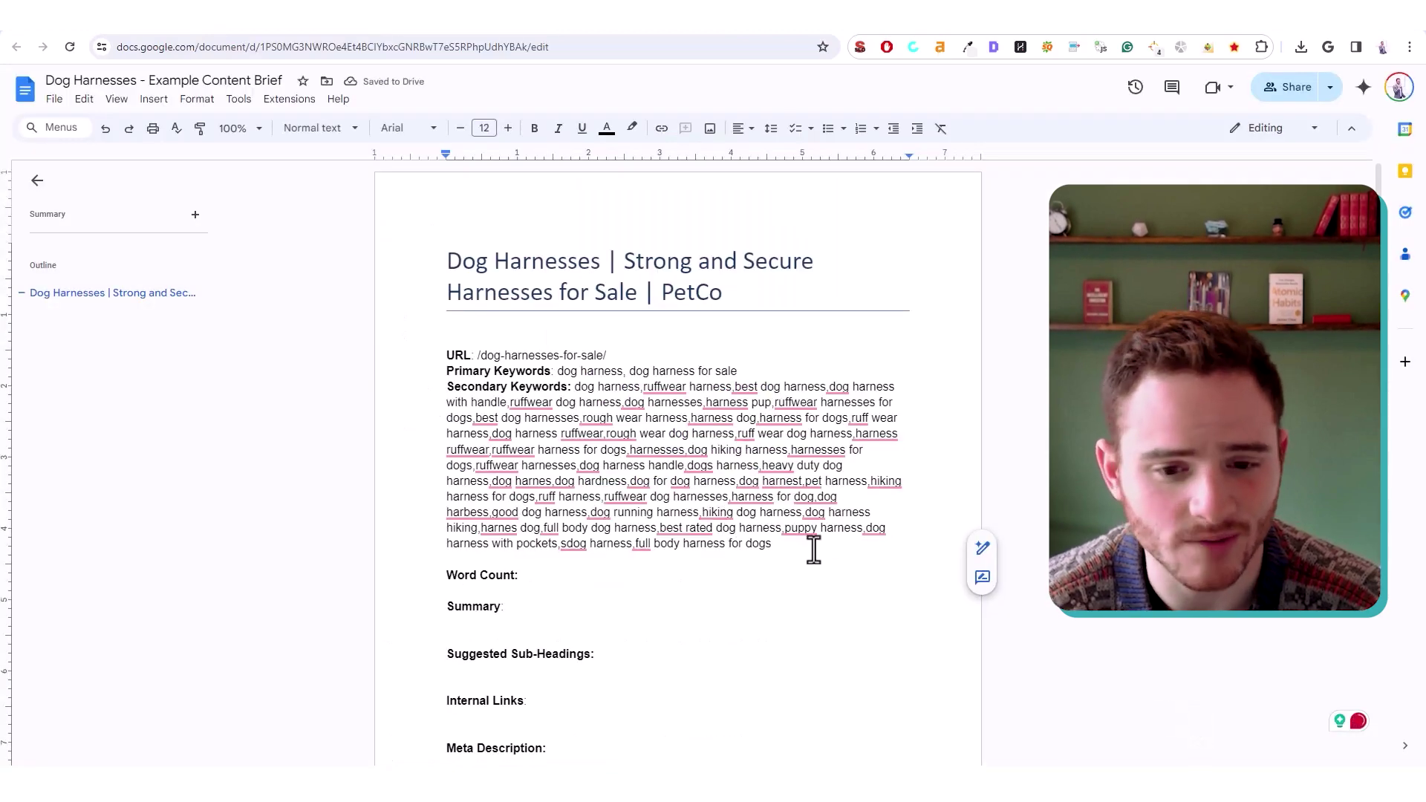
Remove the branded 'ruffwear harness' entry from the Secondary Keywords list
left_click_drag(809, 544, 586, 387)
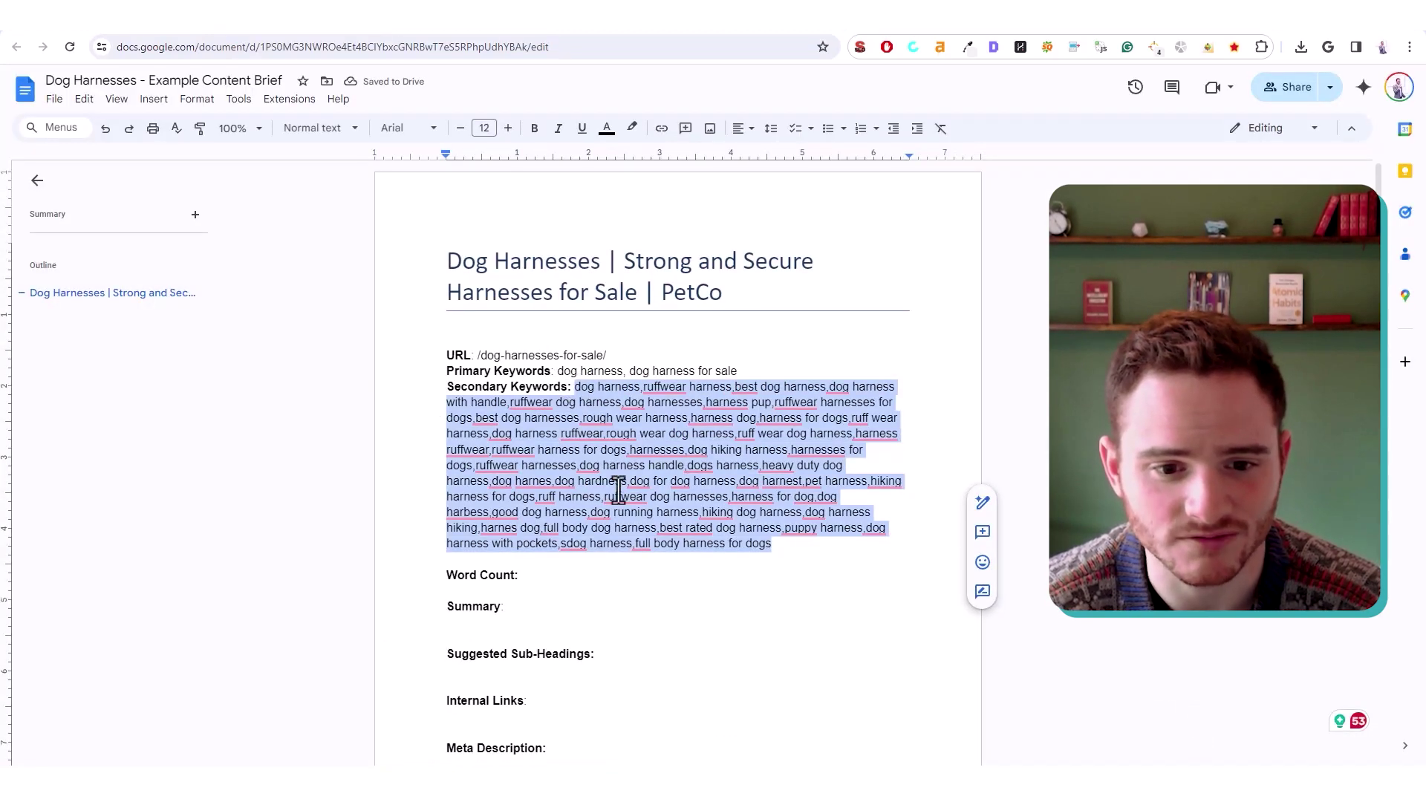
right_click(642, 393)
left_click(647, 392)
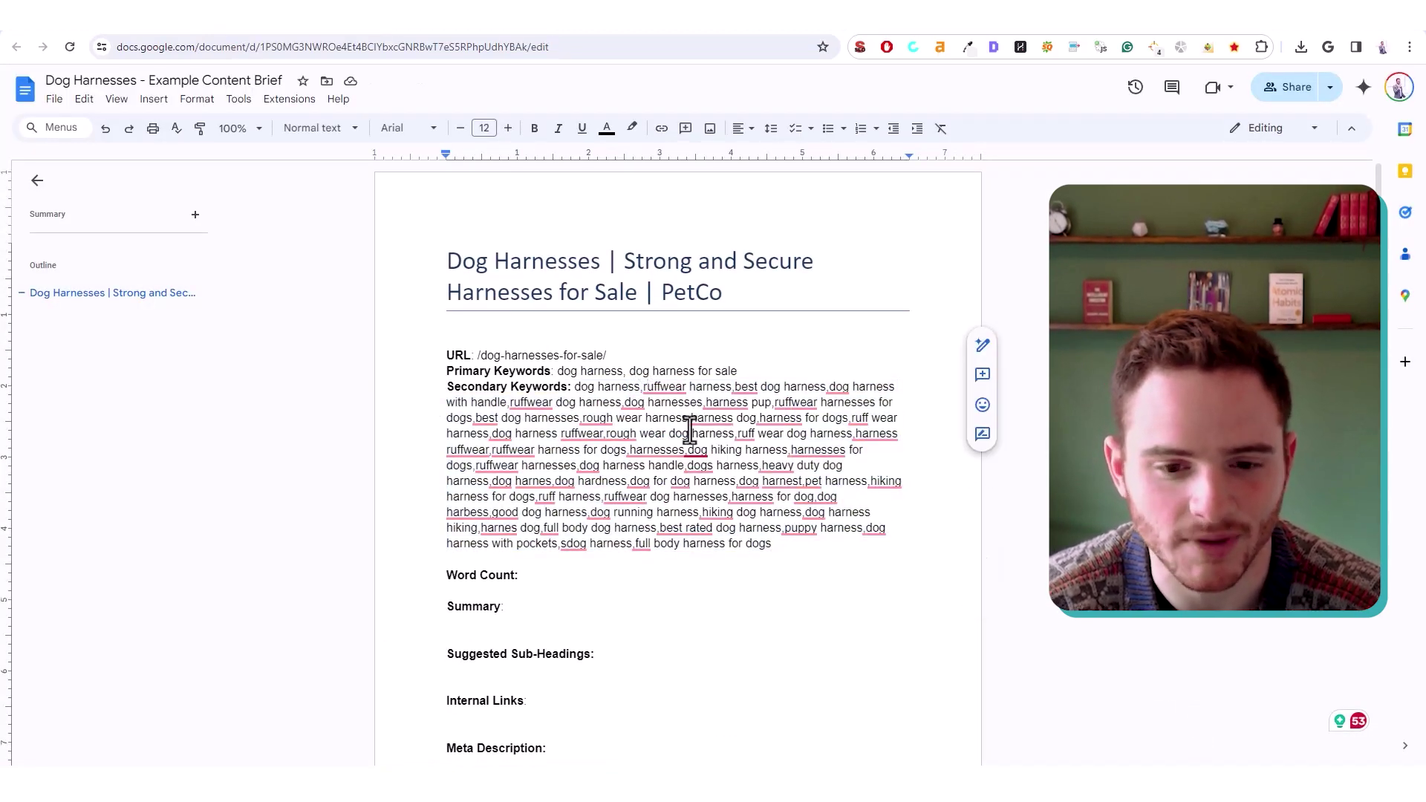
double_click(793, 404)
left_click(826, 572)
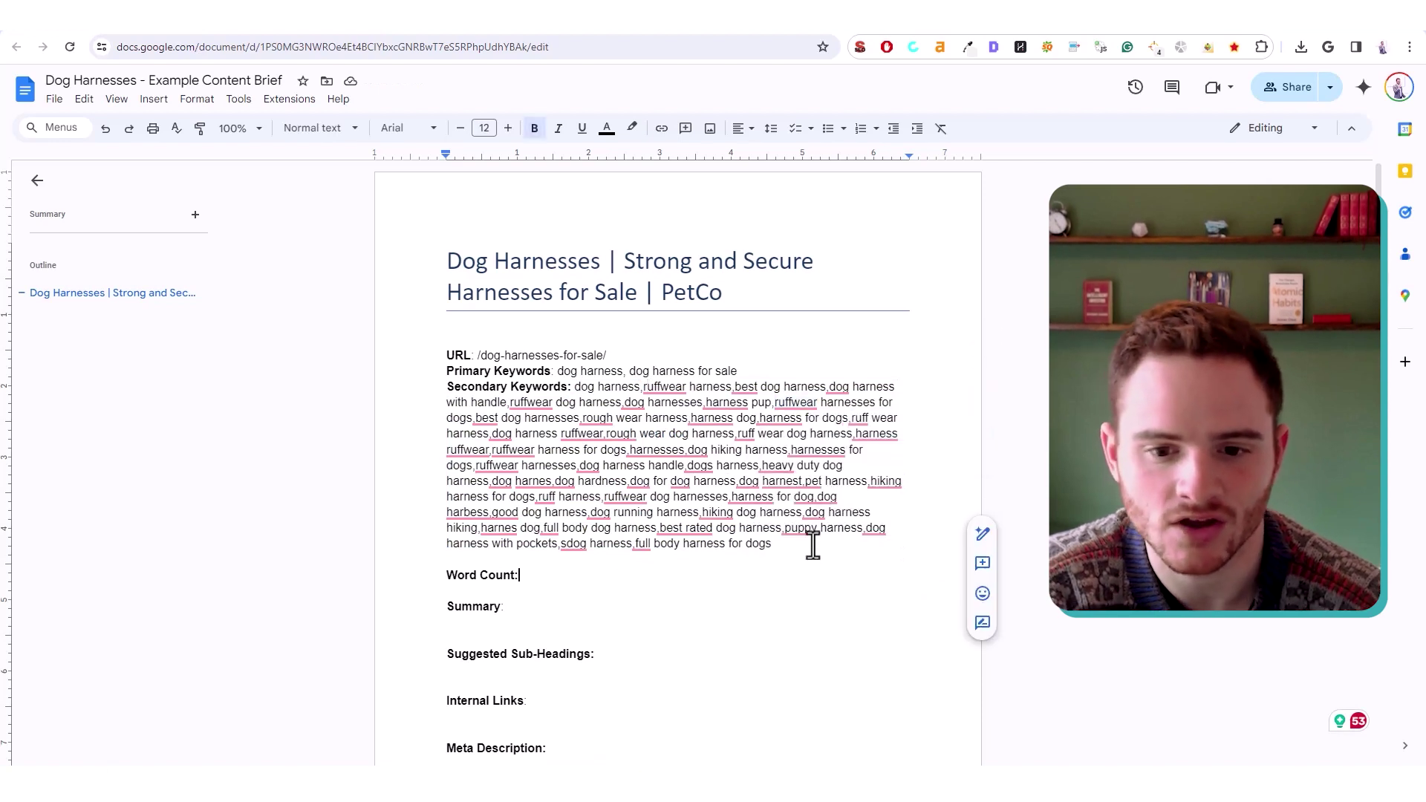
left_click(654, 389)
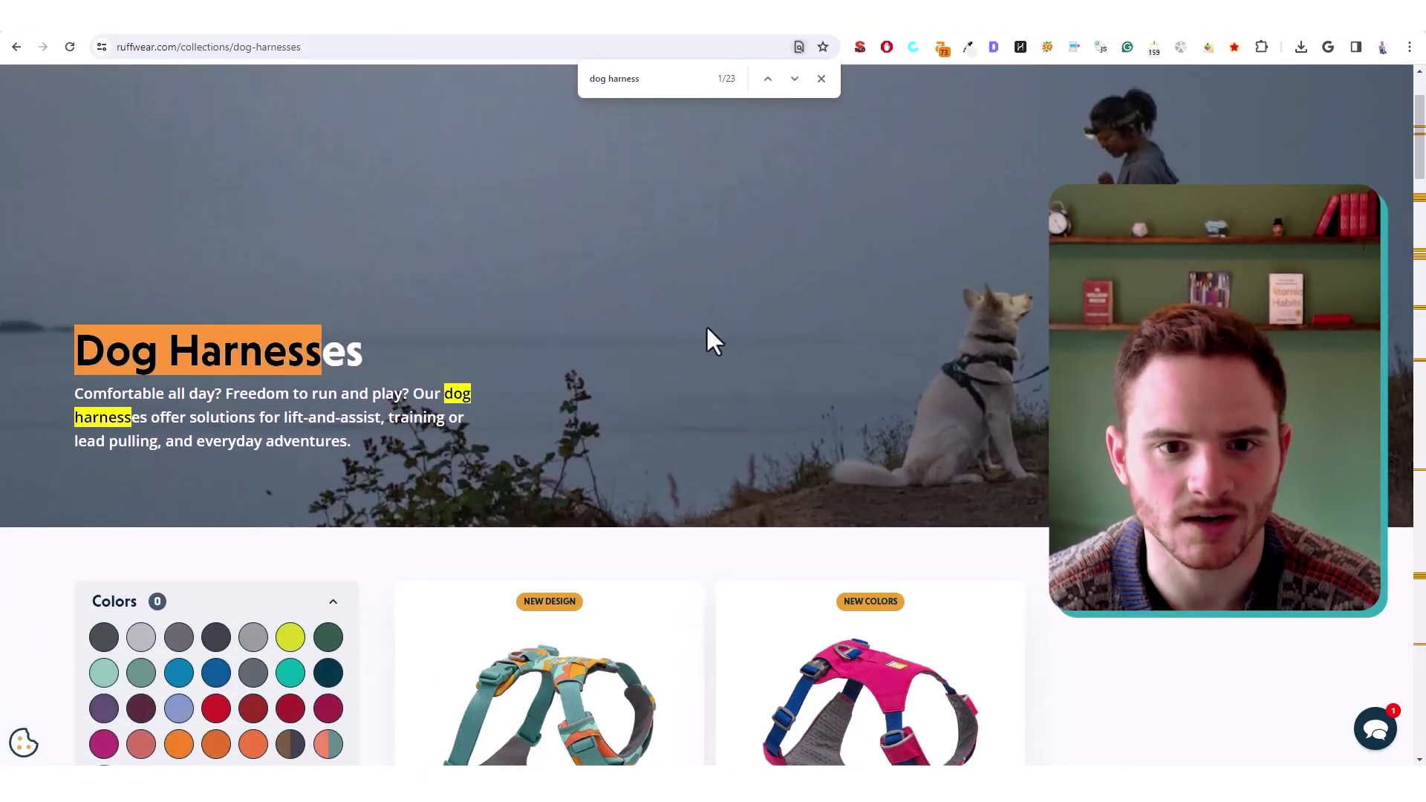
Scroll through the highlighted 'dog harness' matches on Ruffwear's harnesses collection page
scroll(705, 324, "down", 10)
scroll(701, 325, "down", 15)
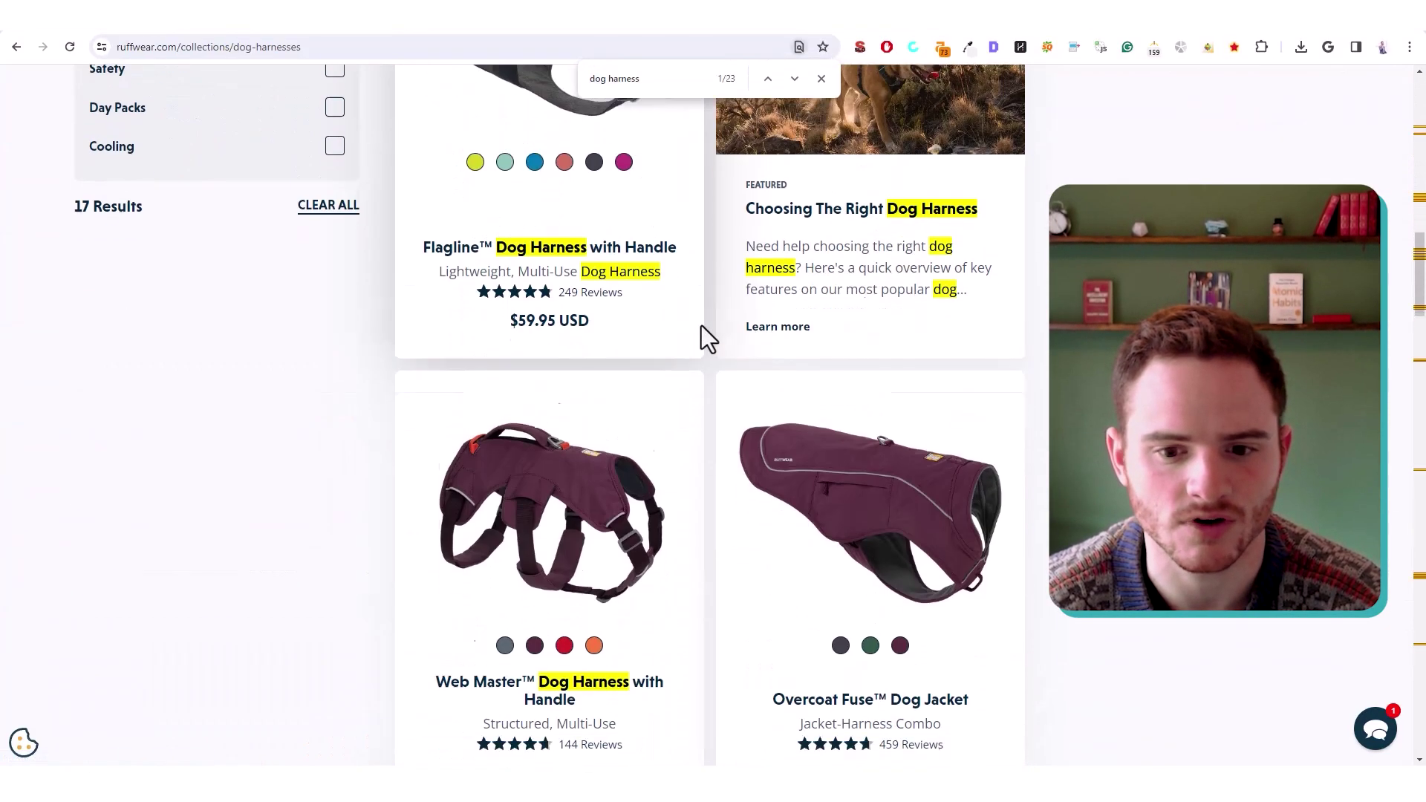
scroll(655, 305, "down", 18)
scroll(709, 416, "up", 15)
scroll(696, 106, "up", 15)
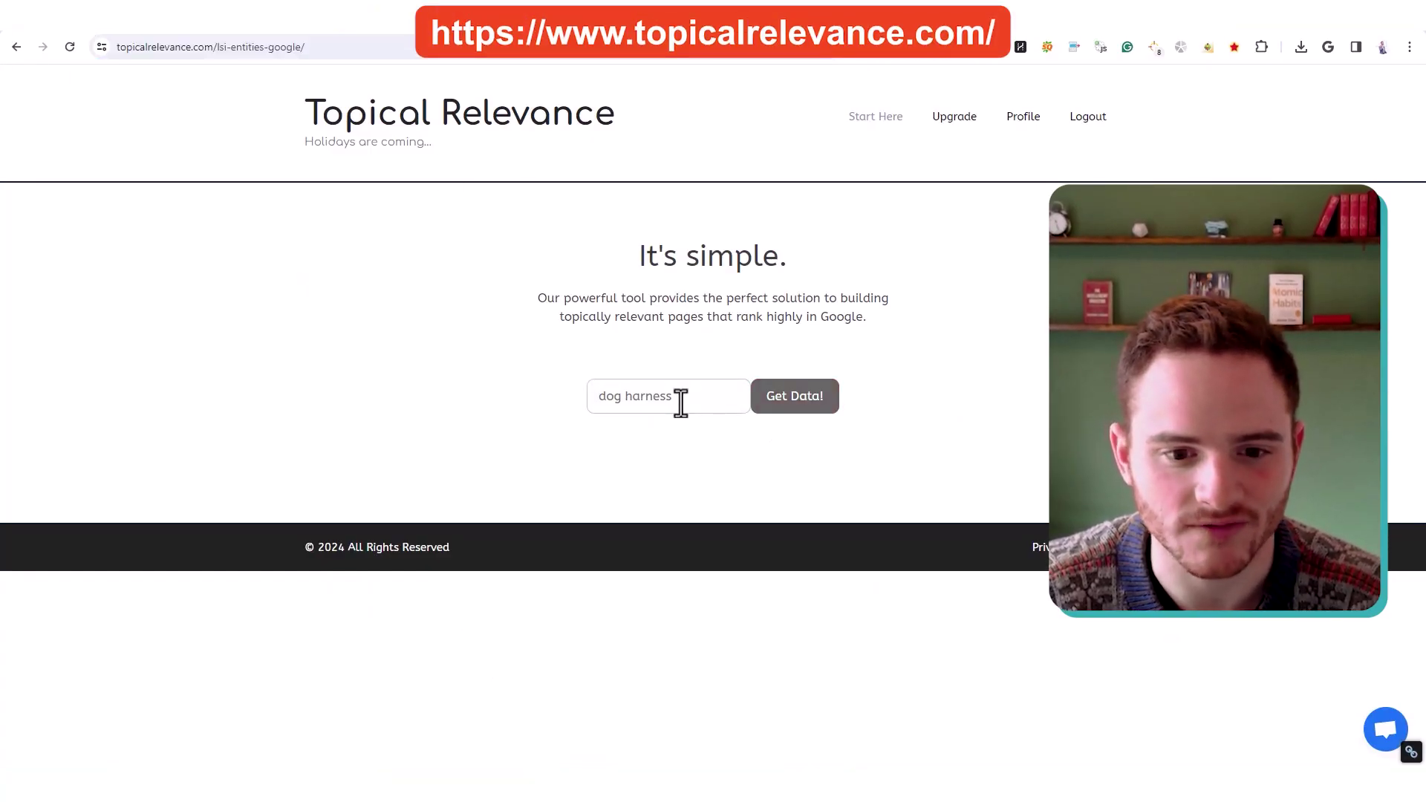
Fetch the Topical Relevance writer's report for 'dog harness' and scroll through its semantic keywords
left_click(797, 398)
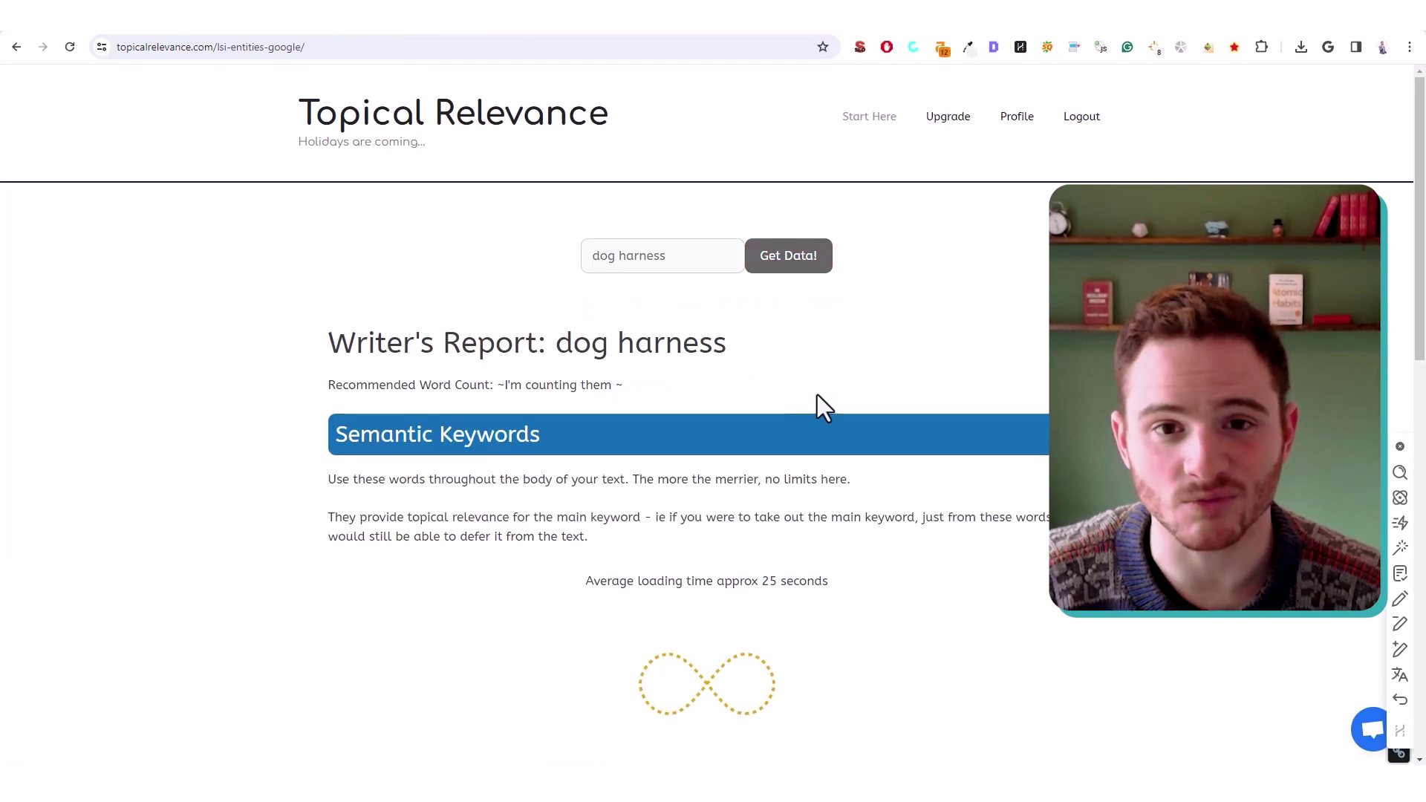
scroll(765, 328, "down", 3)
scroll(787, 341, "down", 9)
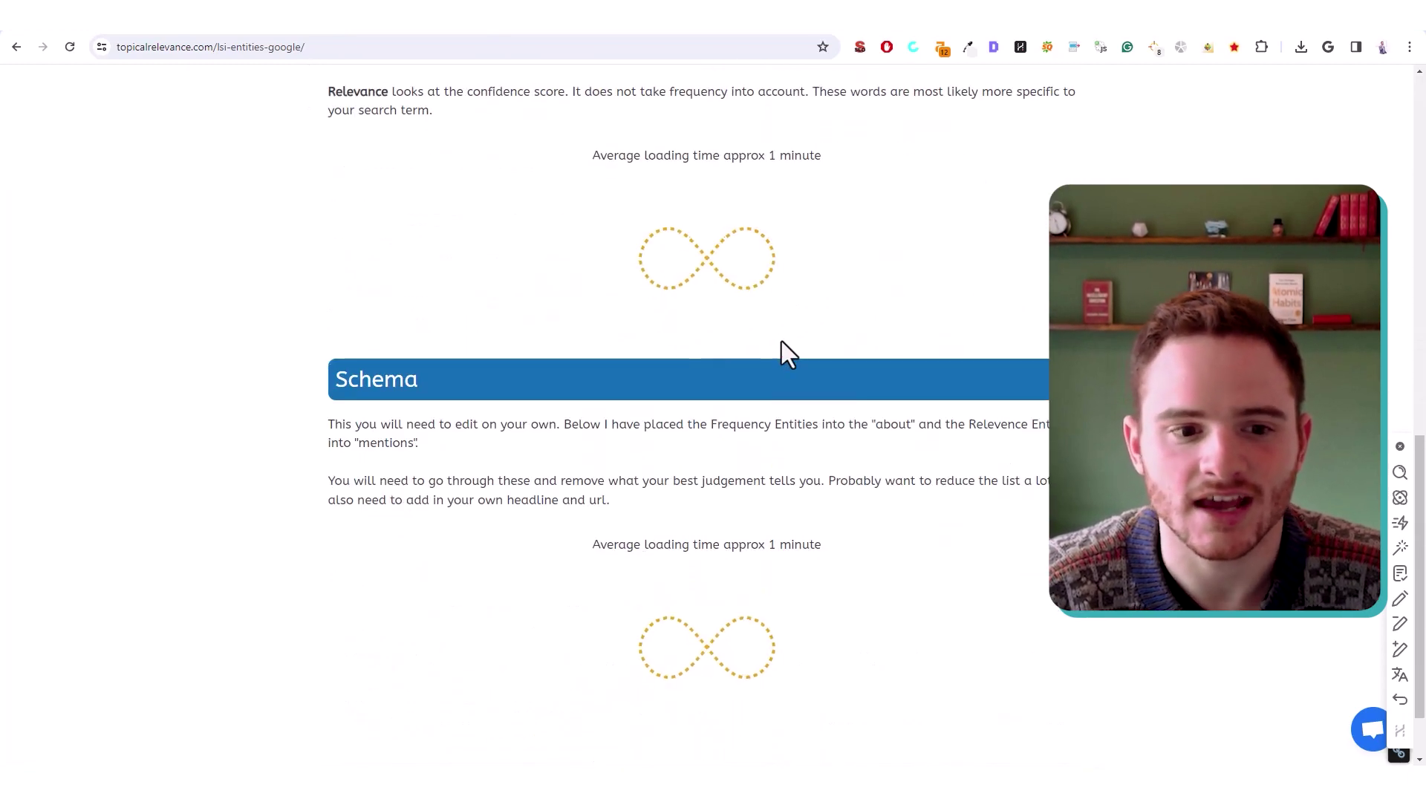
scroll(782, 341, "up", 7)
scroll(520, 325, "up", 3)
scroll(445, 320, "down", 3)
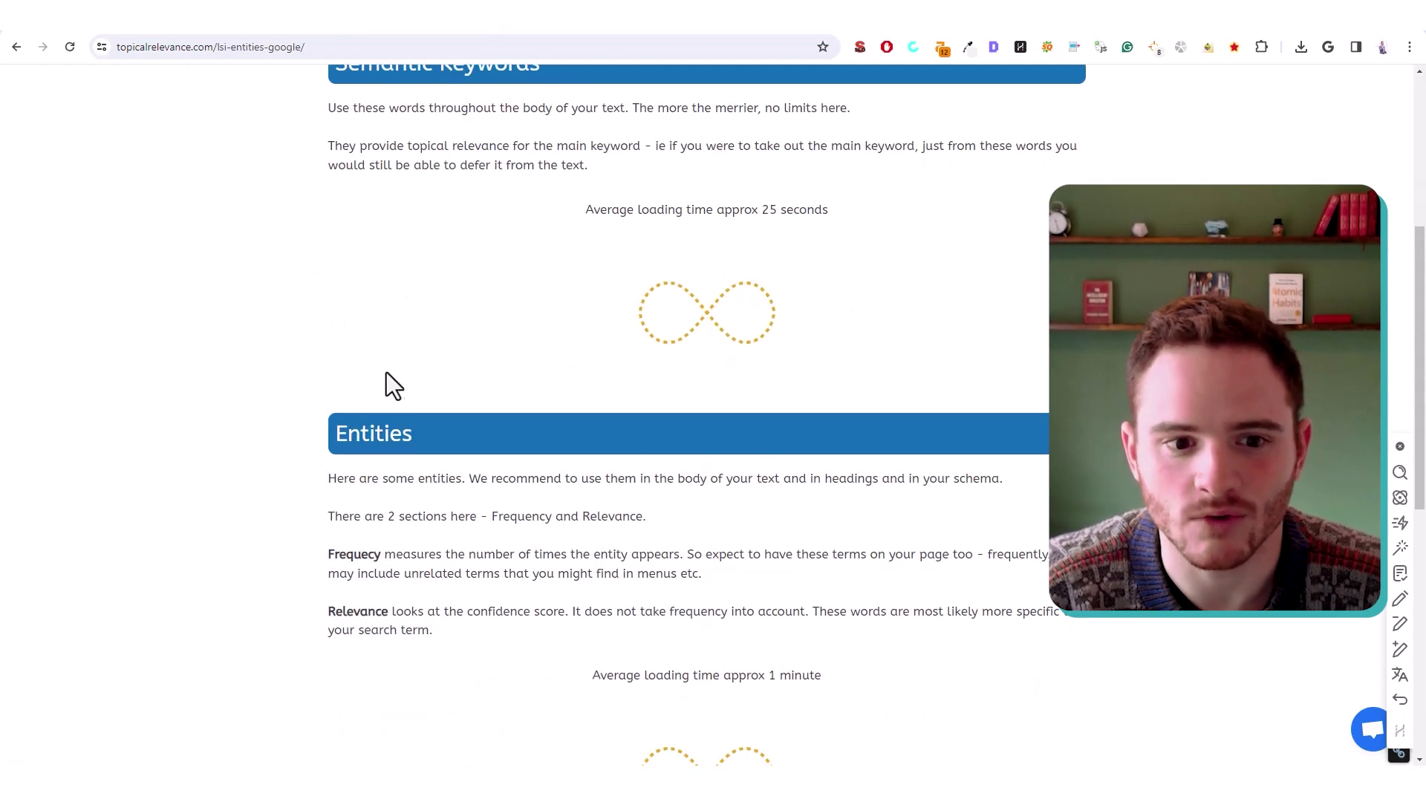
scroll(416, 379, "down", 3)
Highlight the Frequency and Relevance entities, including 'leash', and the last entries in the Phrases list
left_click_drag(515, 291, 492, 294)
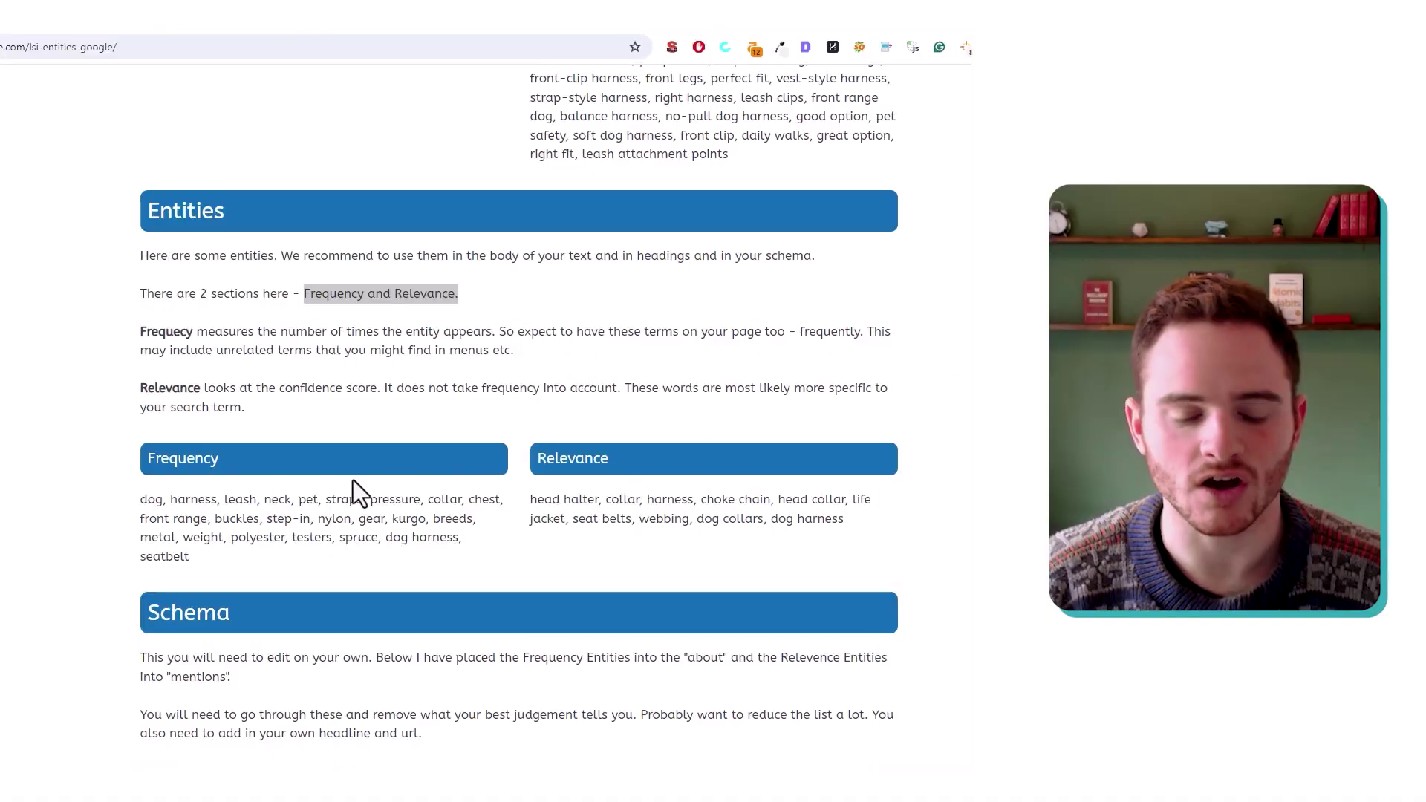
double_click(239, 499)
scroll(619, 501, "up", 4)
scroll(817, 535, "up", 2)
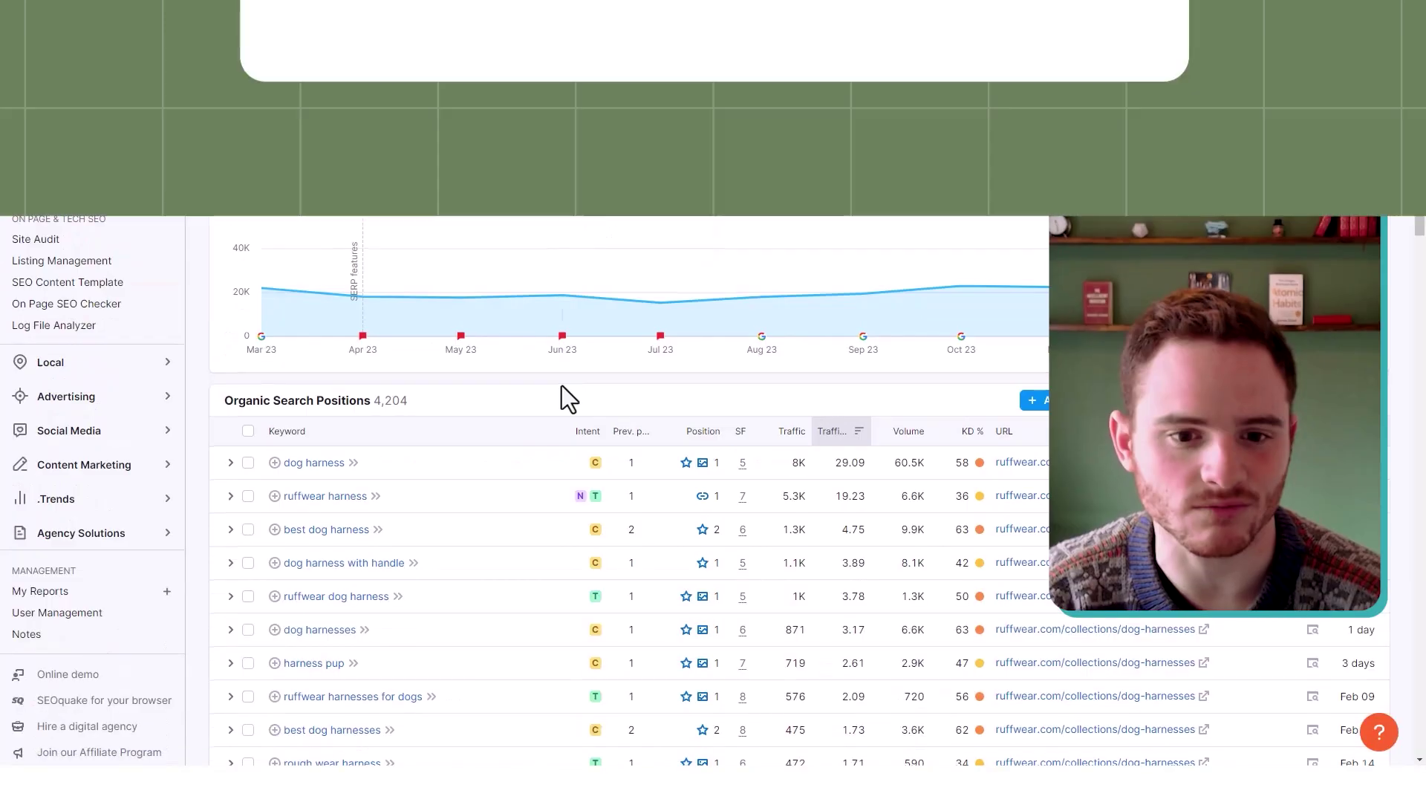
scroll(562, 386, "down", 4)
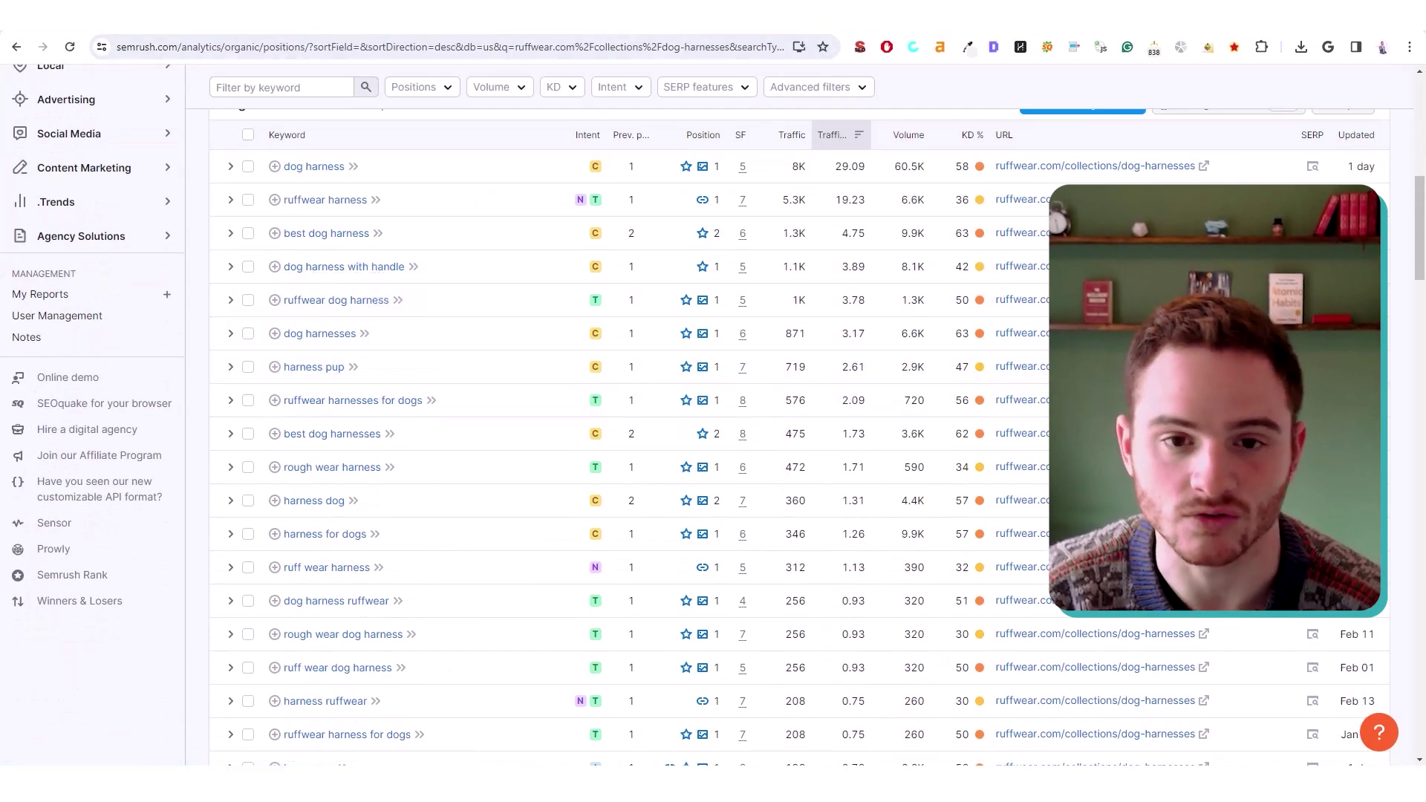
left_click(416, 15)
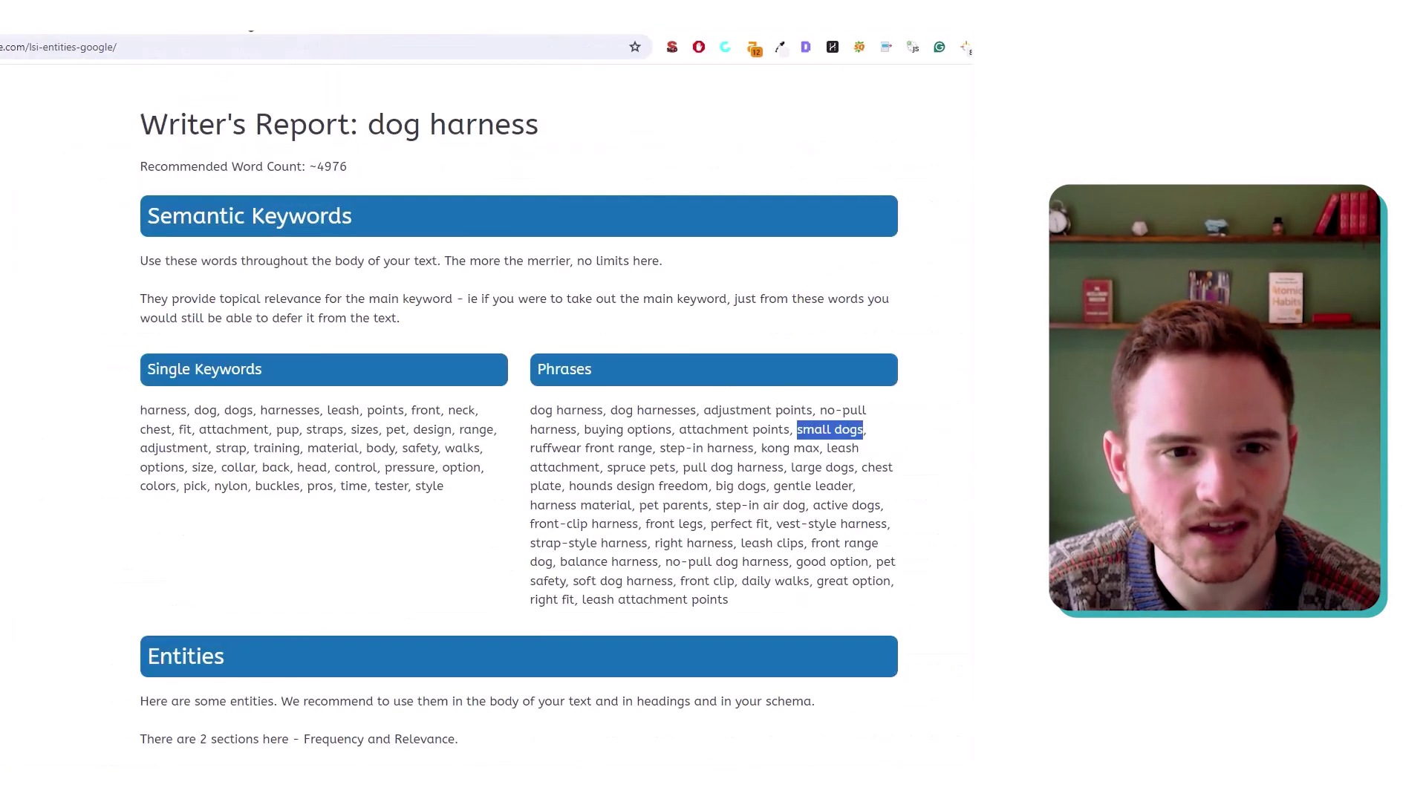
scroll(795, 435, "down", 2)
left_click_drag(730, 452, 578, 416)
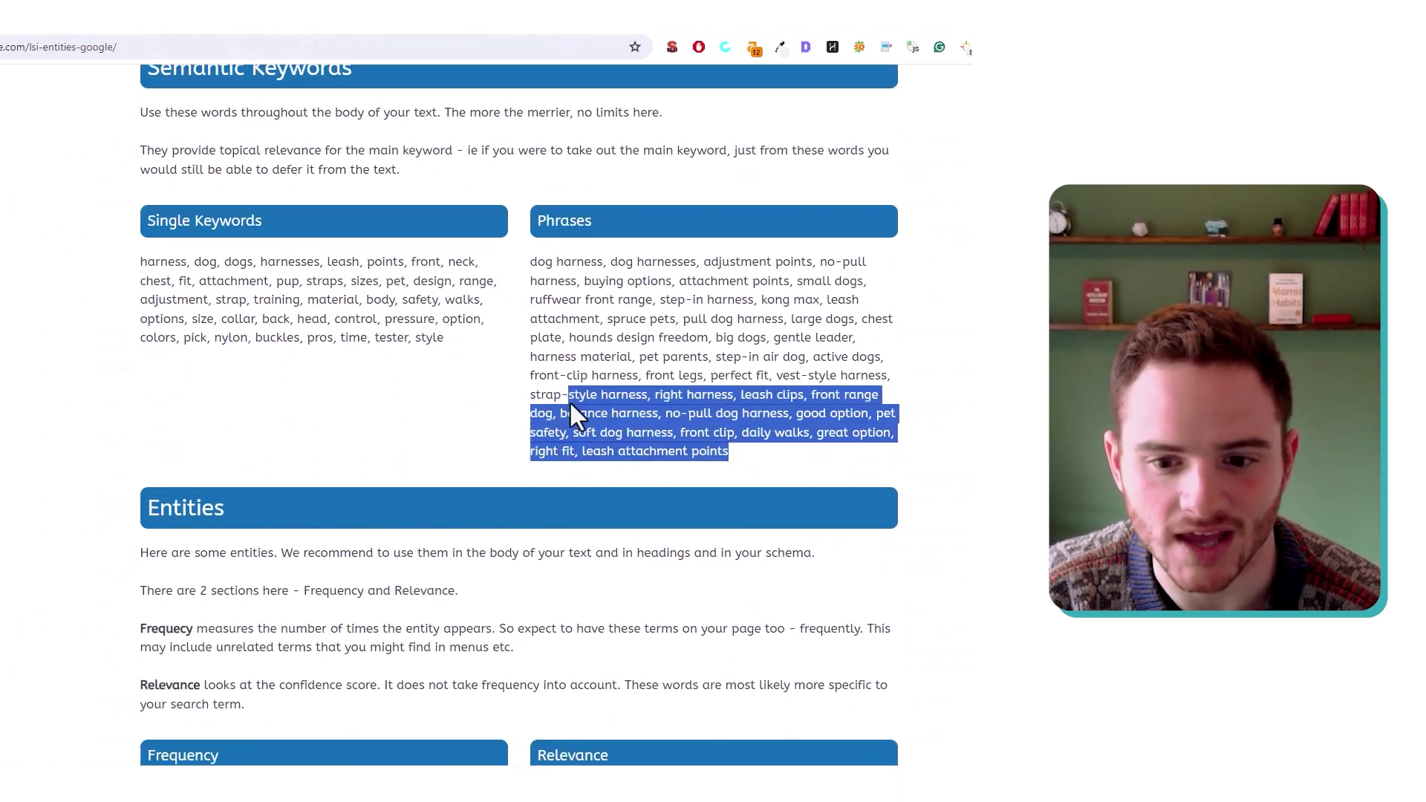
left_click(534, 407)
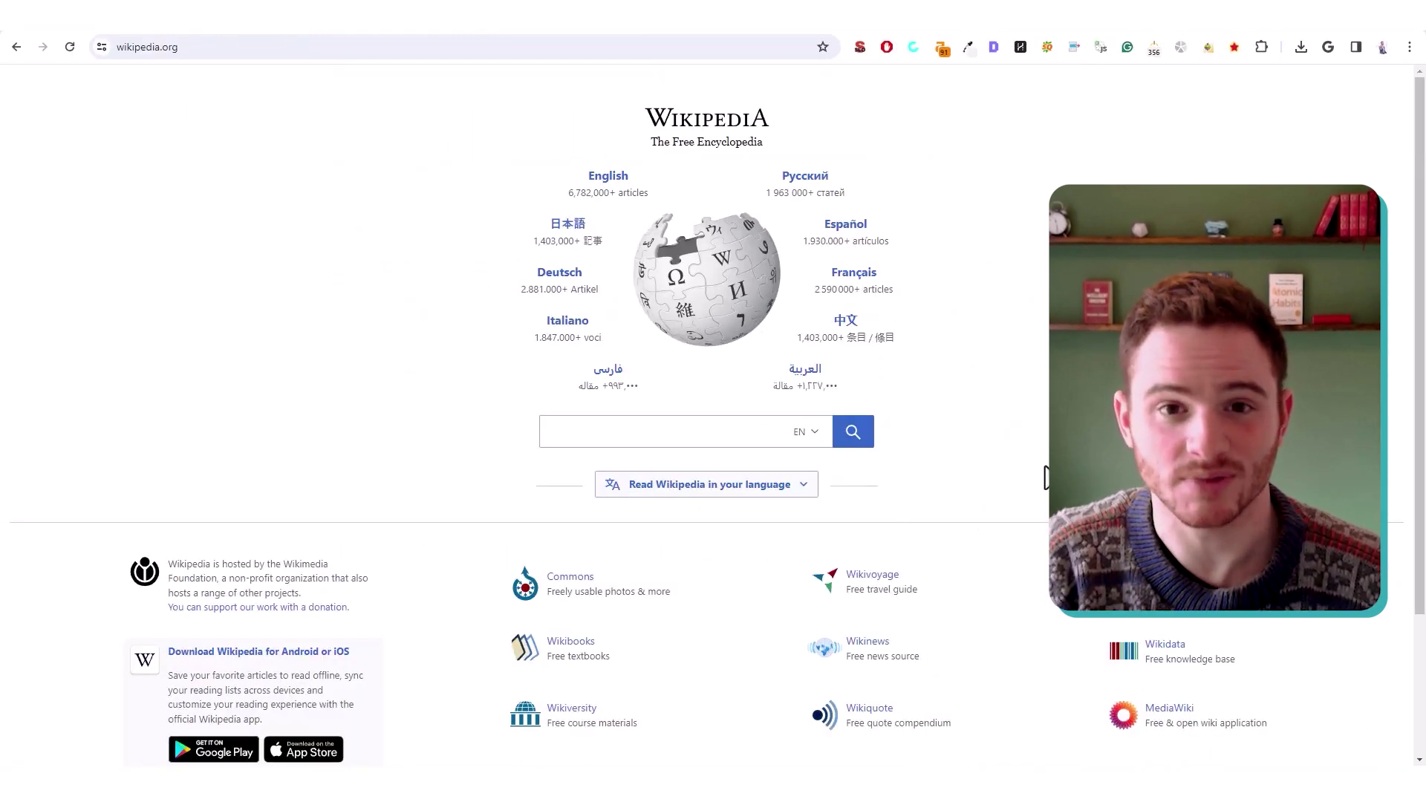
Search Wikipedia for 'dog harness' and review the article's No-pull, Chest and Y-harness sections
type("dog harness")
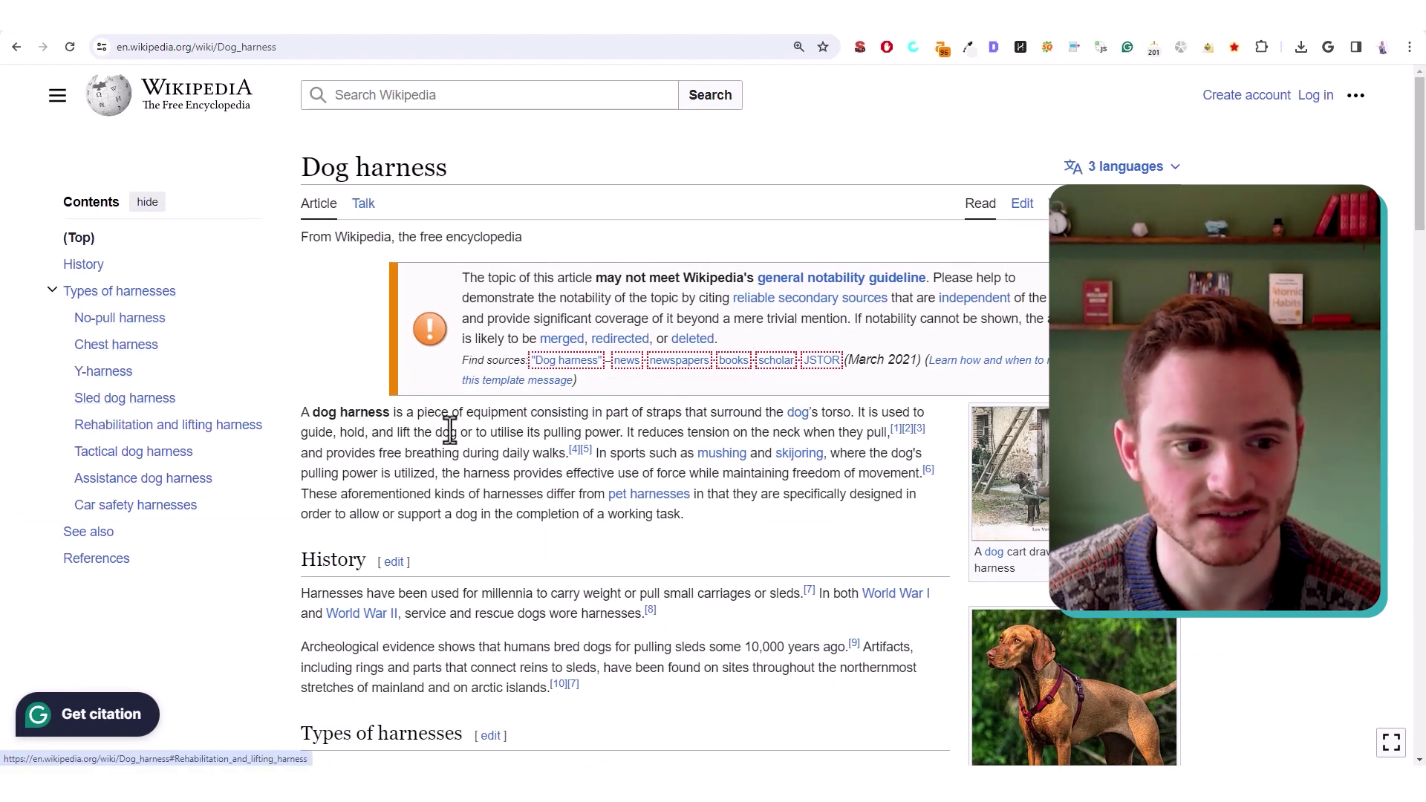
scroll(465, 433, "down", 7)
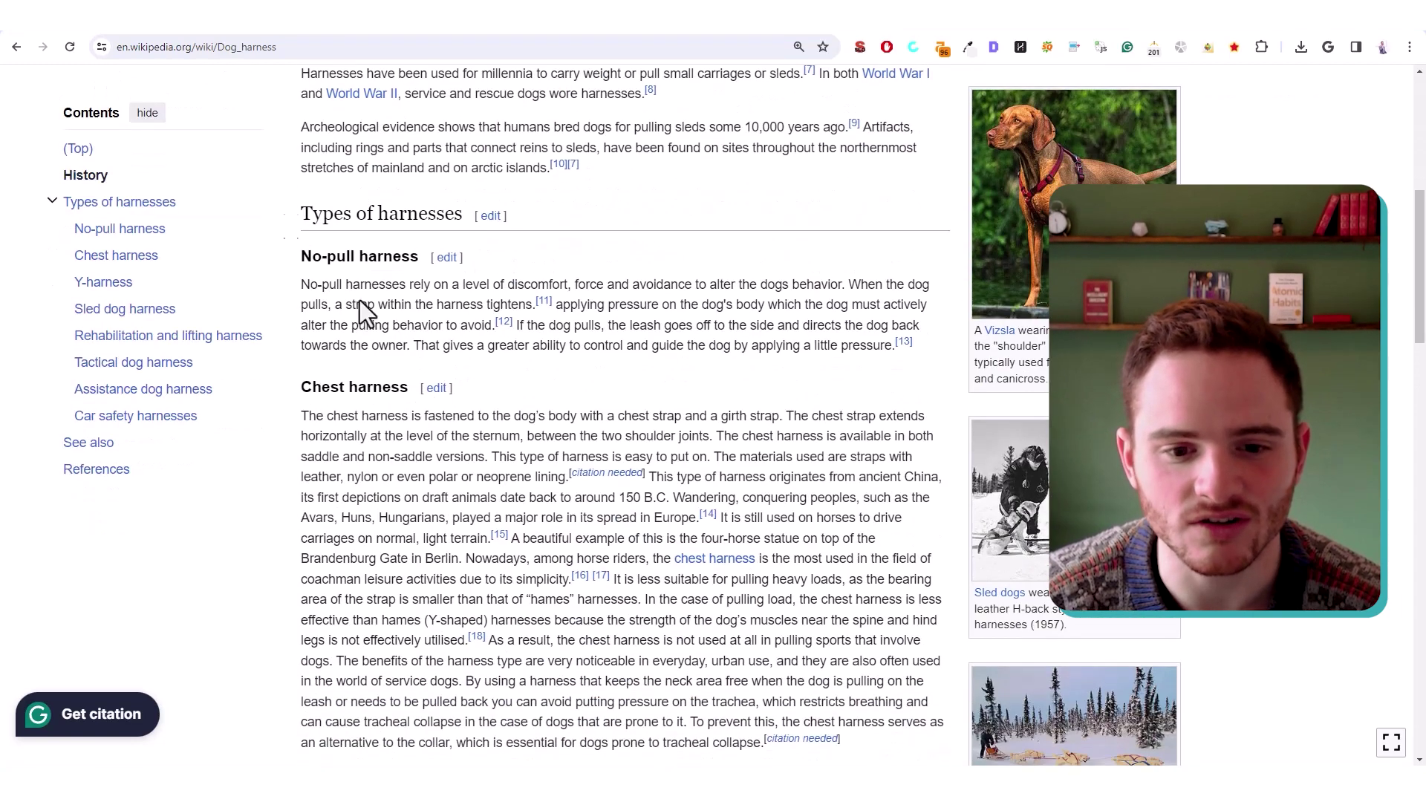
left_click_drag(300, 257, 355, 256)
left_click_drag(386, 395, 408, 390)
scroll(401, 407, "down", 6)
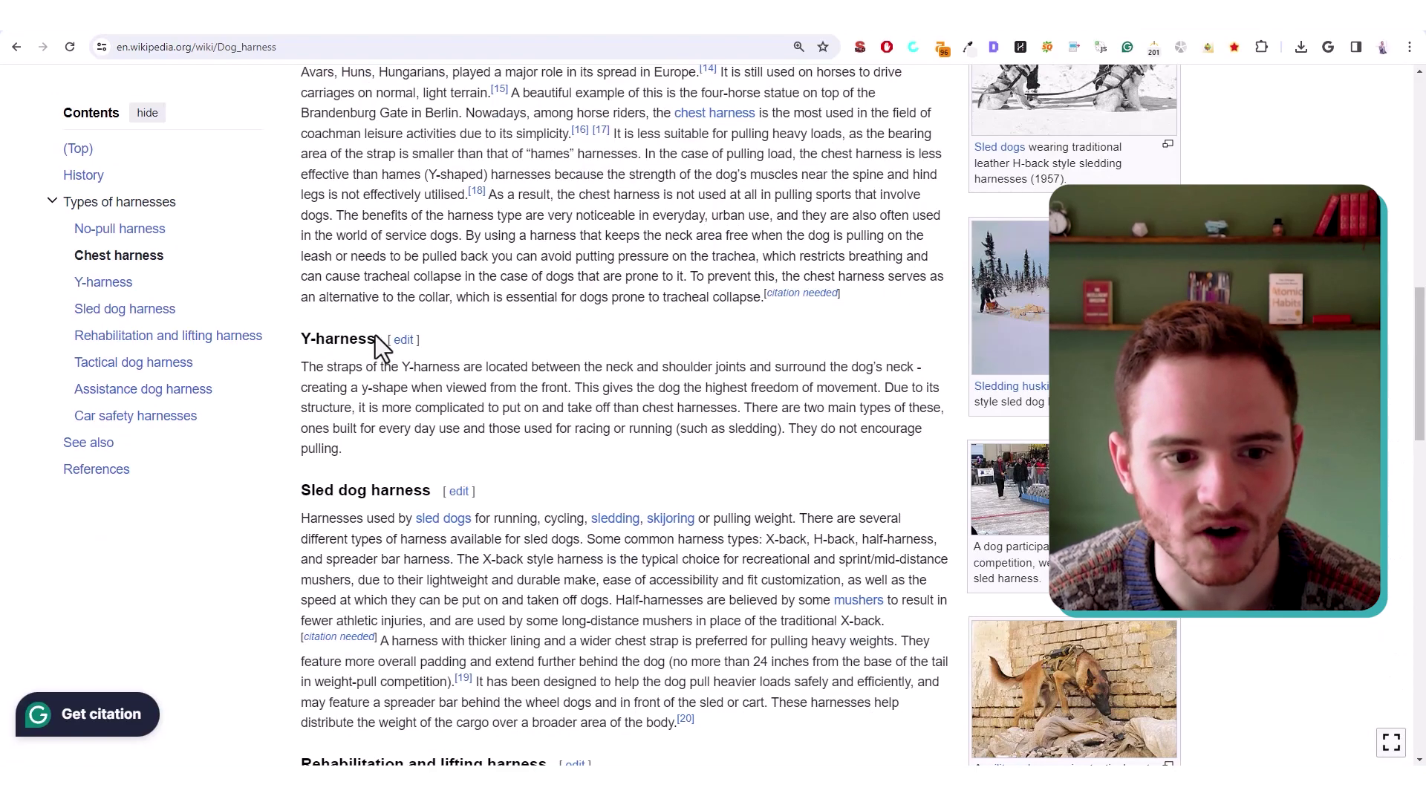
scroll(376, 336, "up", 11)
scroll(336, 313, "up", 2)
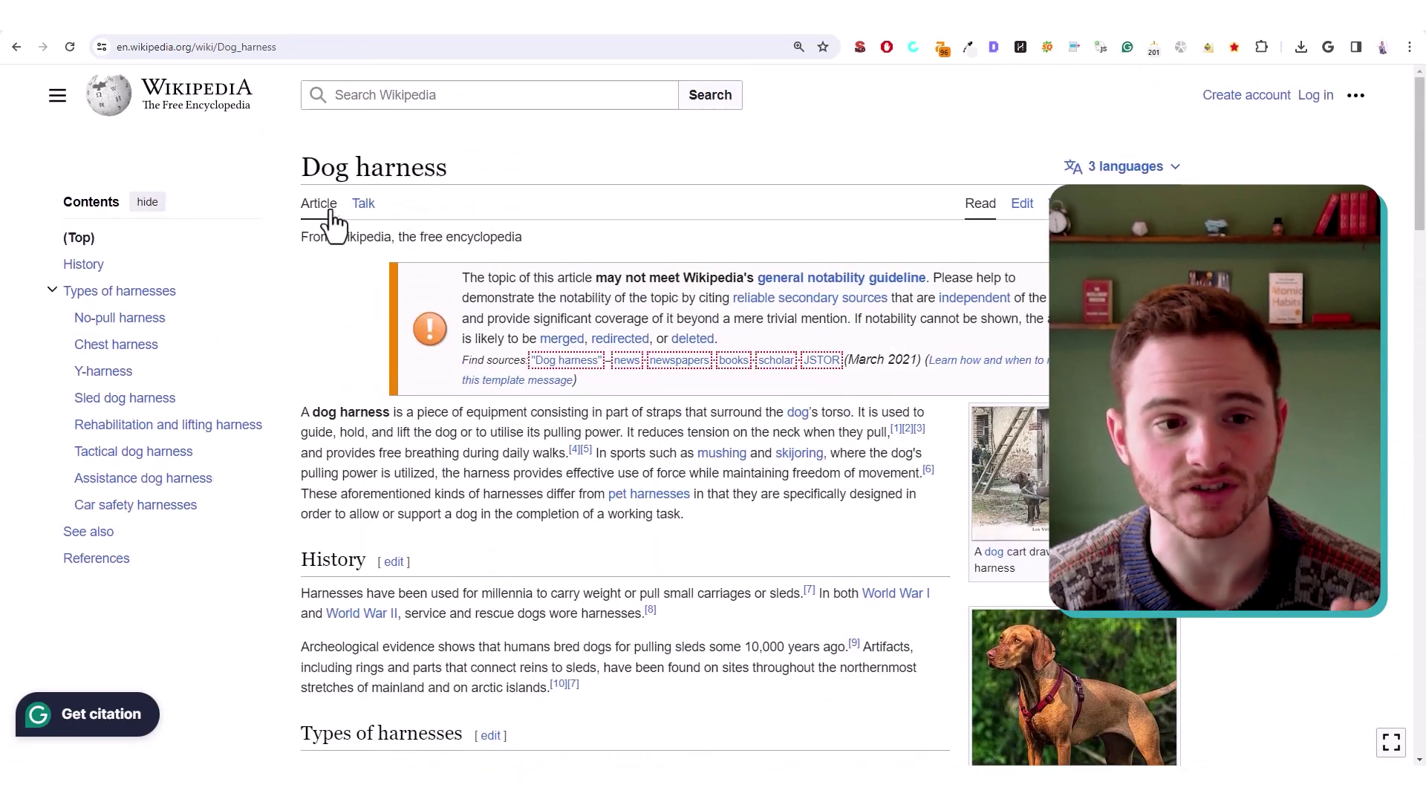
left_click_drag(300, 168, 525, 176)
left_click(514, 172)
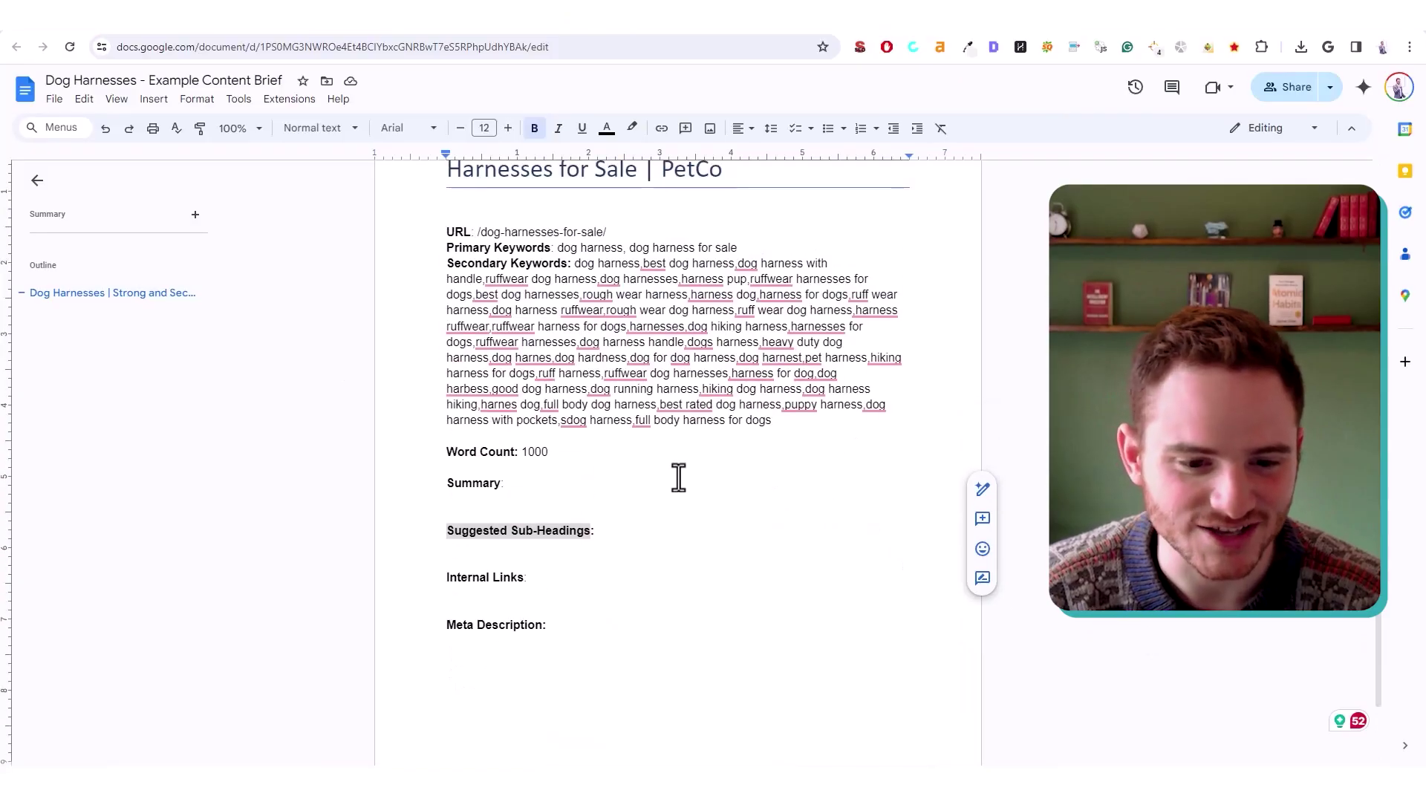
Search Google for 'dog harness' in a new browser tab
scroll(717, 561, "up", 1)
scroll(656, 544, "down", 1)
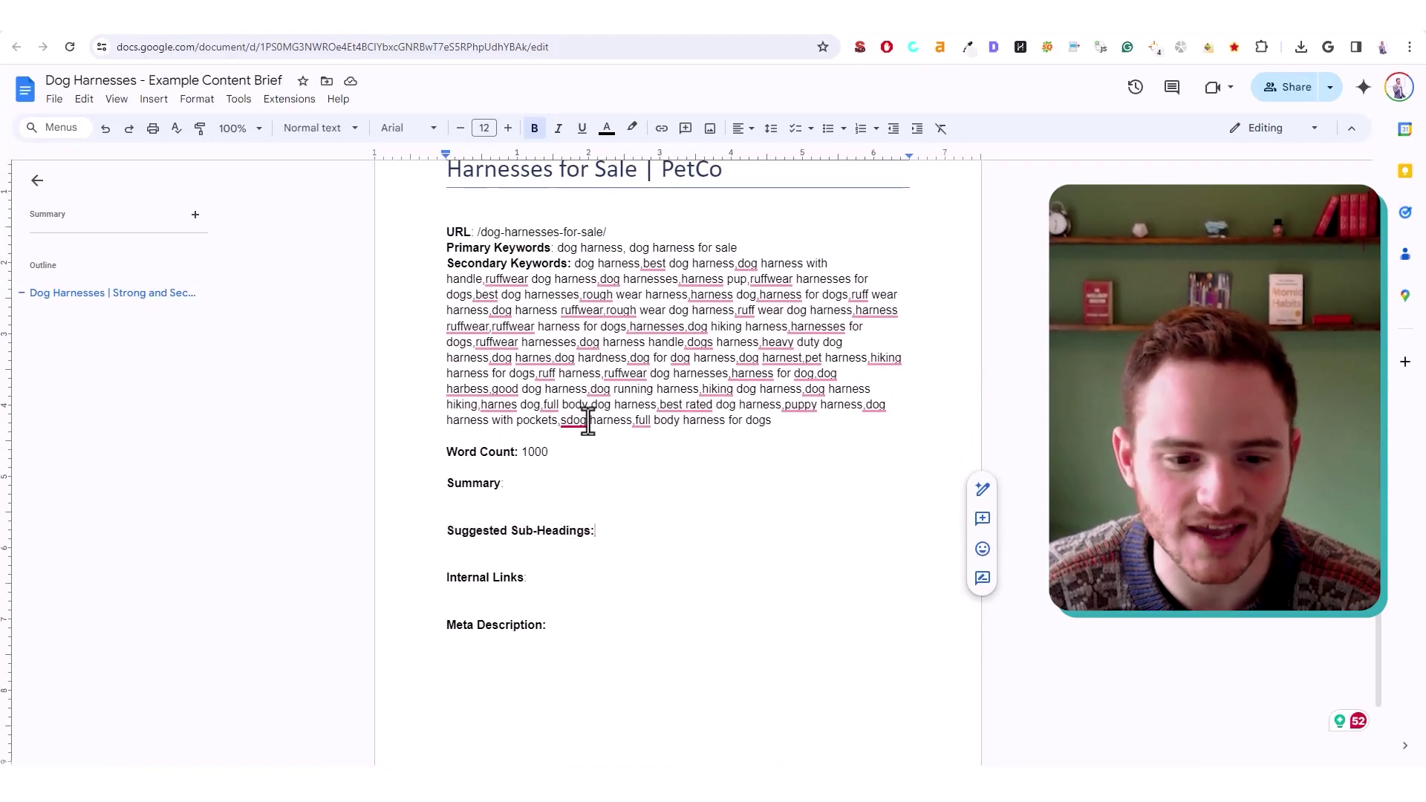
key("ctrl+t")
type("dog harnesses")
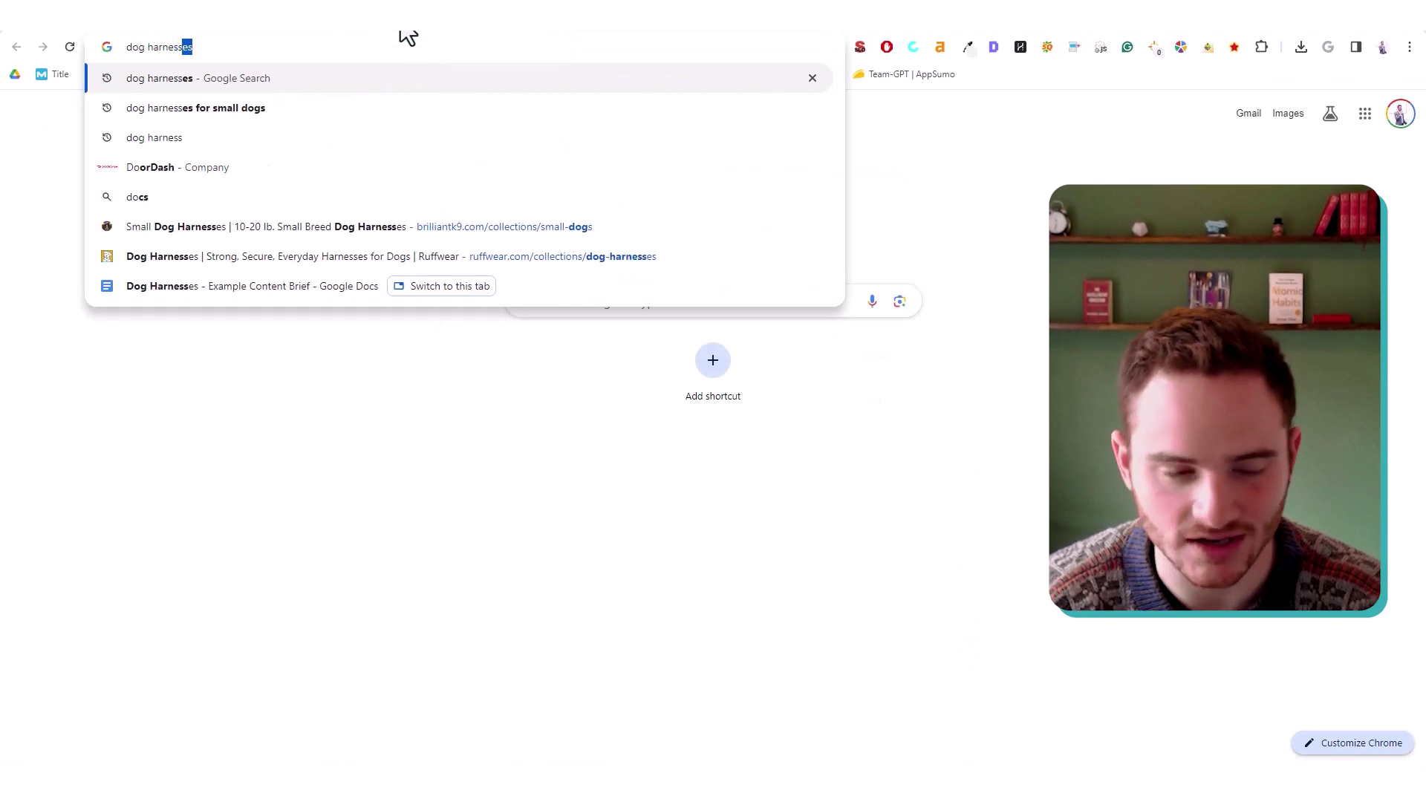
key("Return")
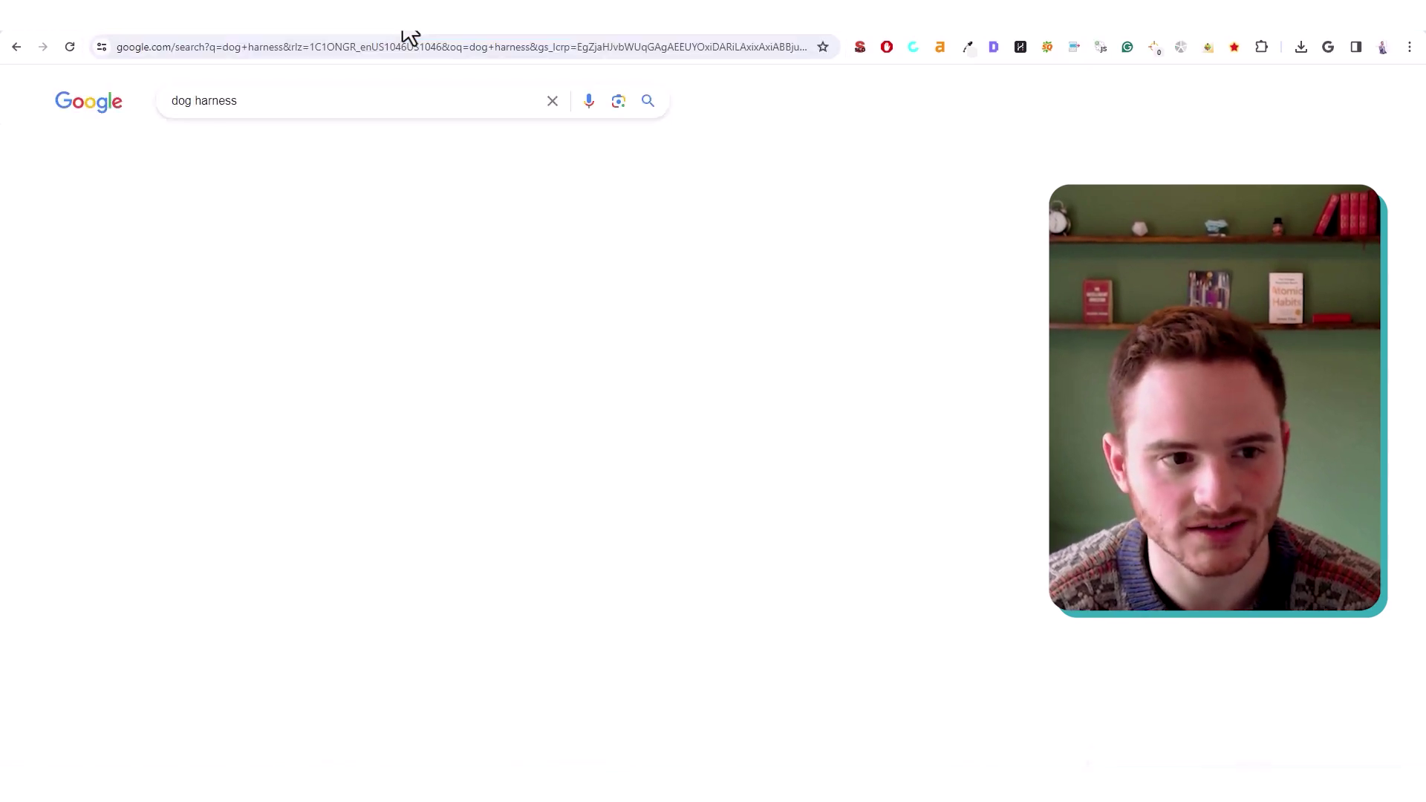
Start another Google query, 'how to prep', in a second new tab
key("ctrl+t")
type("how to prepare for lasik")
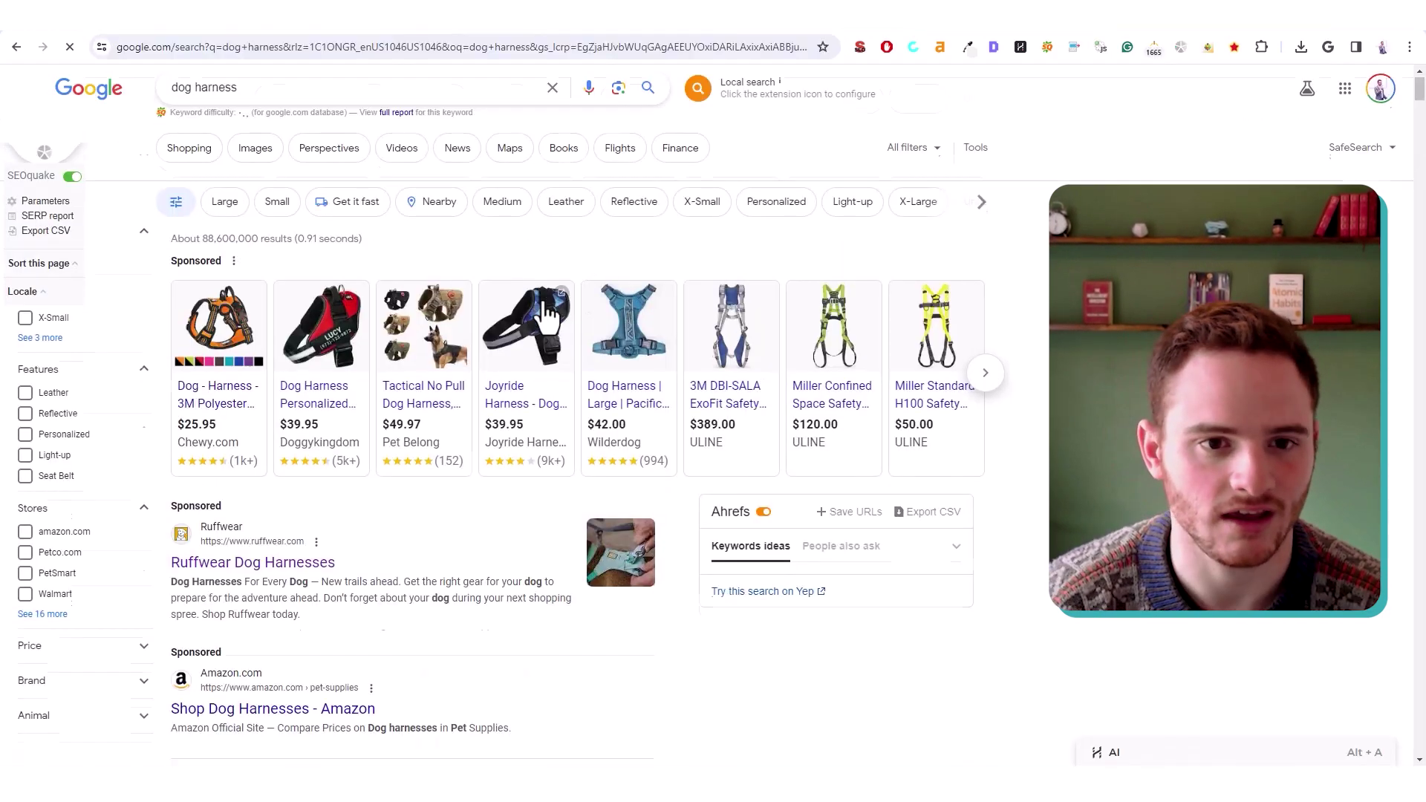
scroll(546, 308, "down", 12)
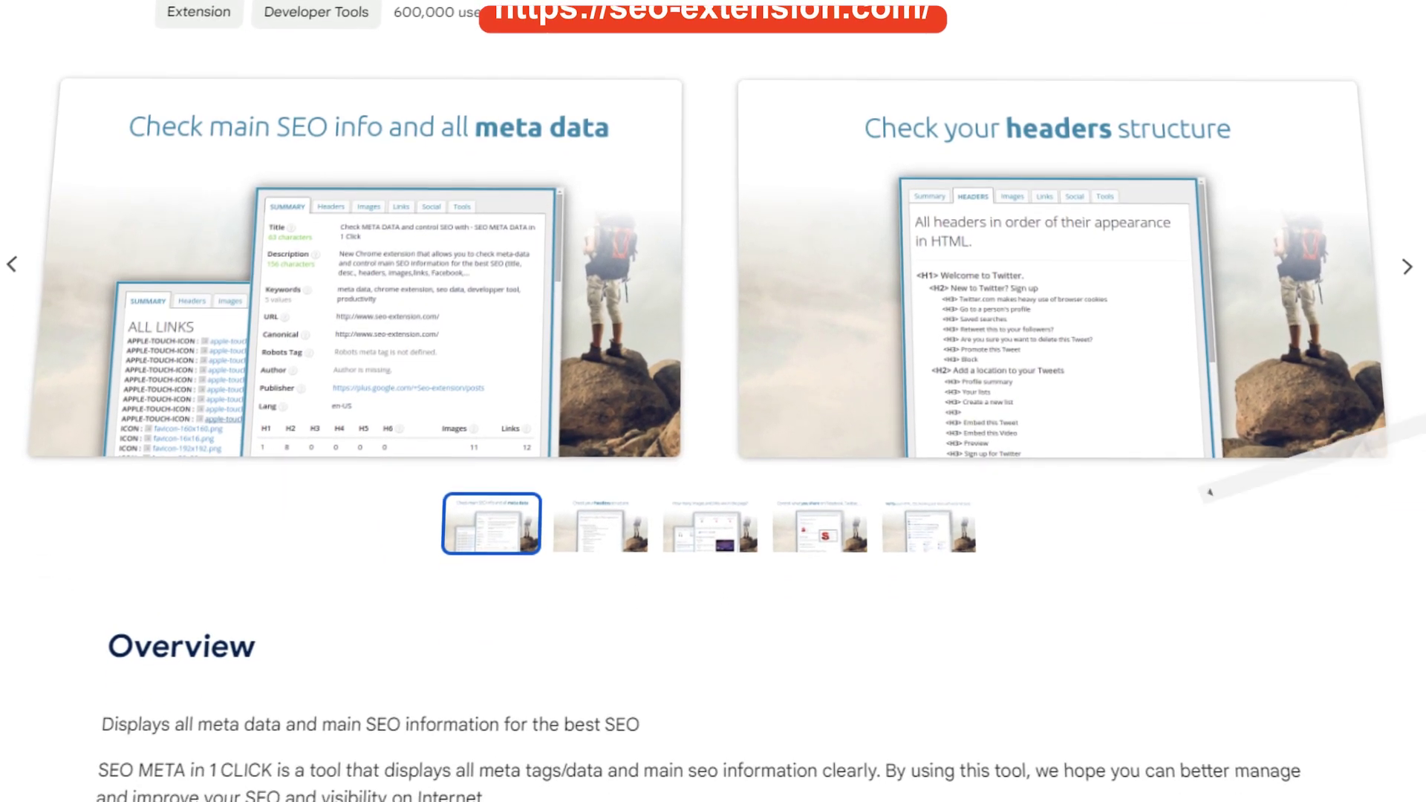
Show SEO META in 1 CLICK's summary of the Ruffwear dog harnesses page
left_click(857, 49)
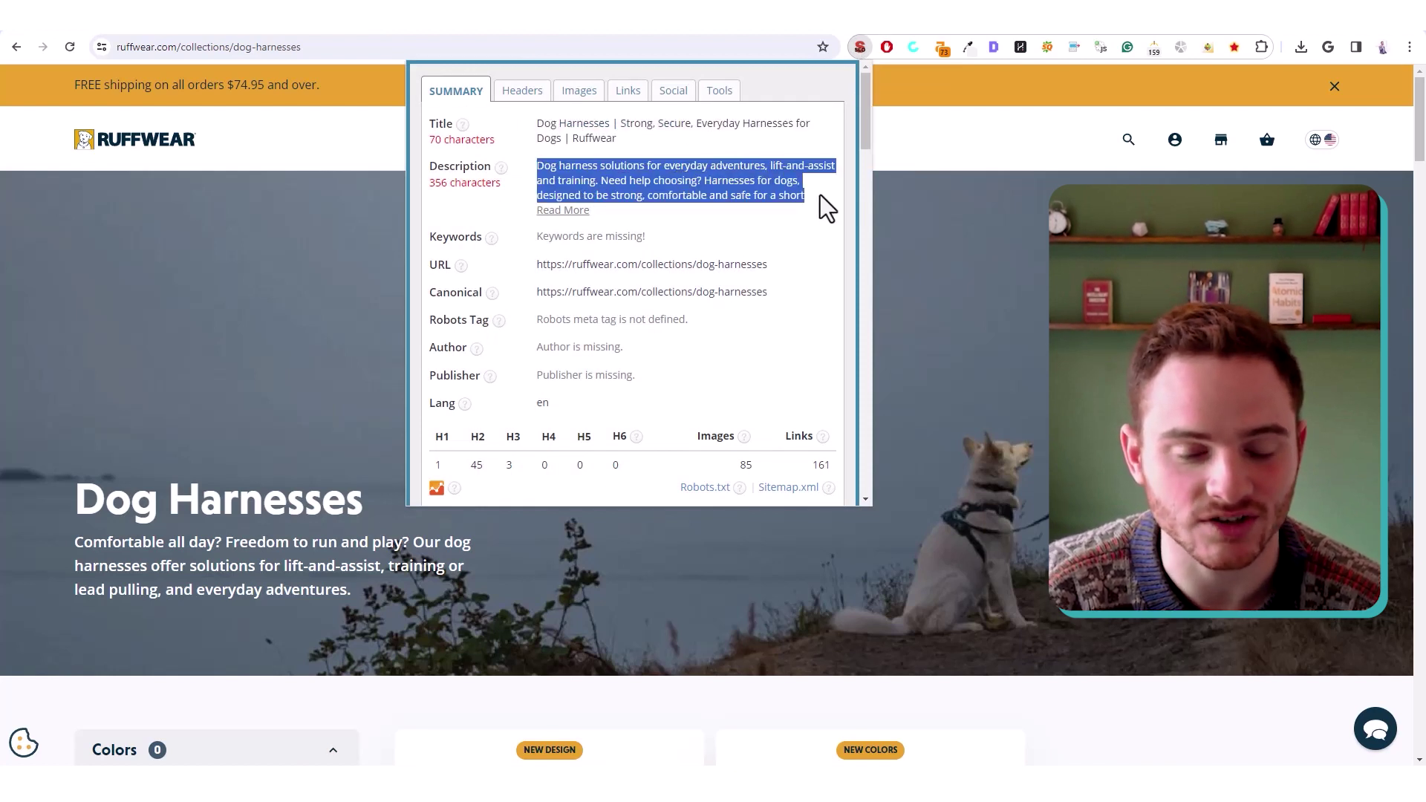
List the Ruffwear page's H1/H2/H3 headers and highlight the navigation H2s from Gear to Your Cart
left_click(522, 104)
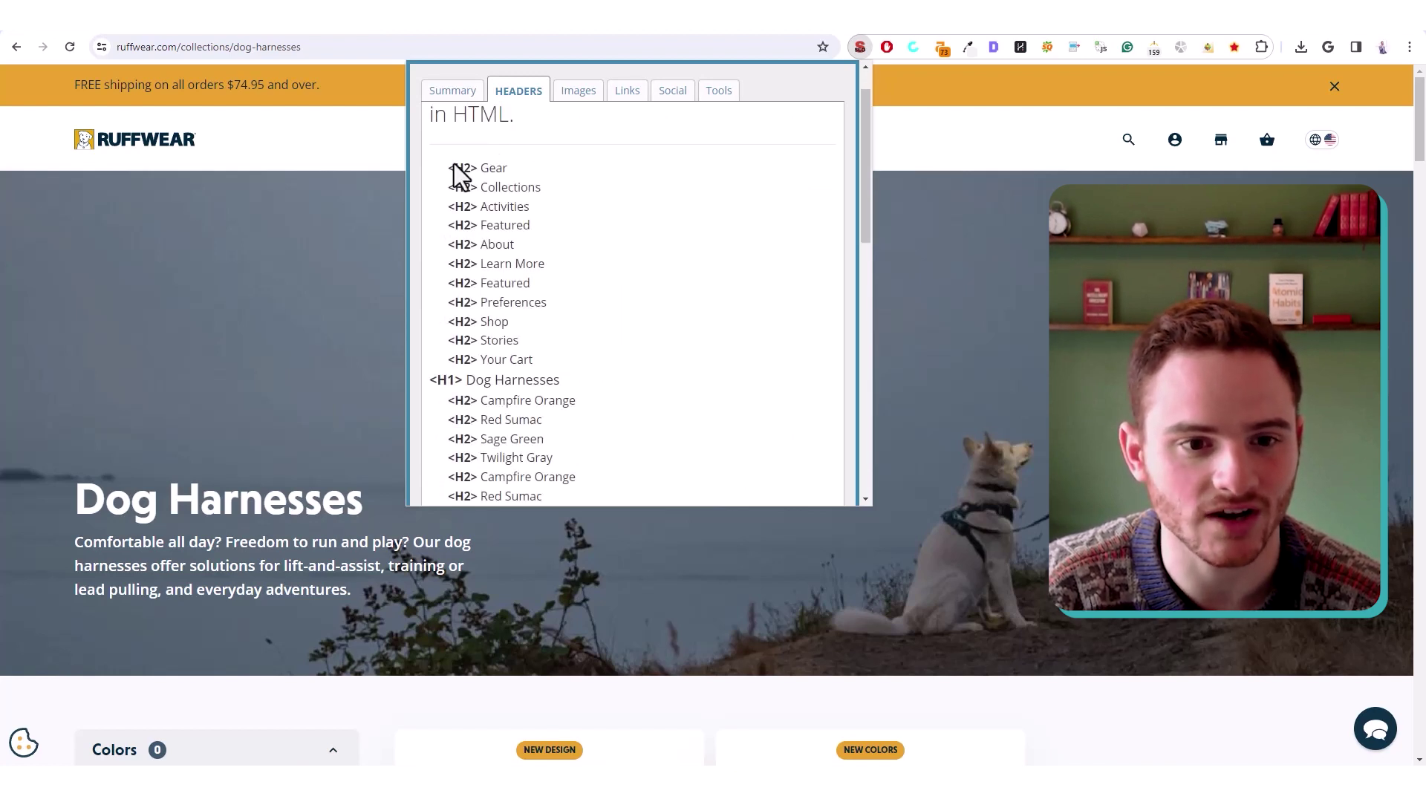
left_click_drag(448, 159, 560, 358)
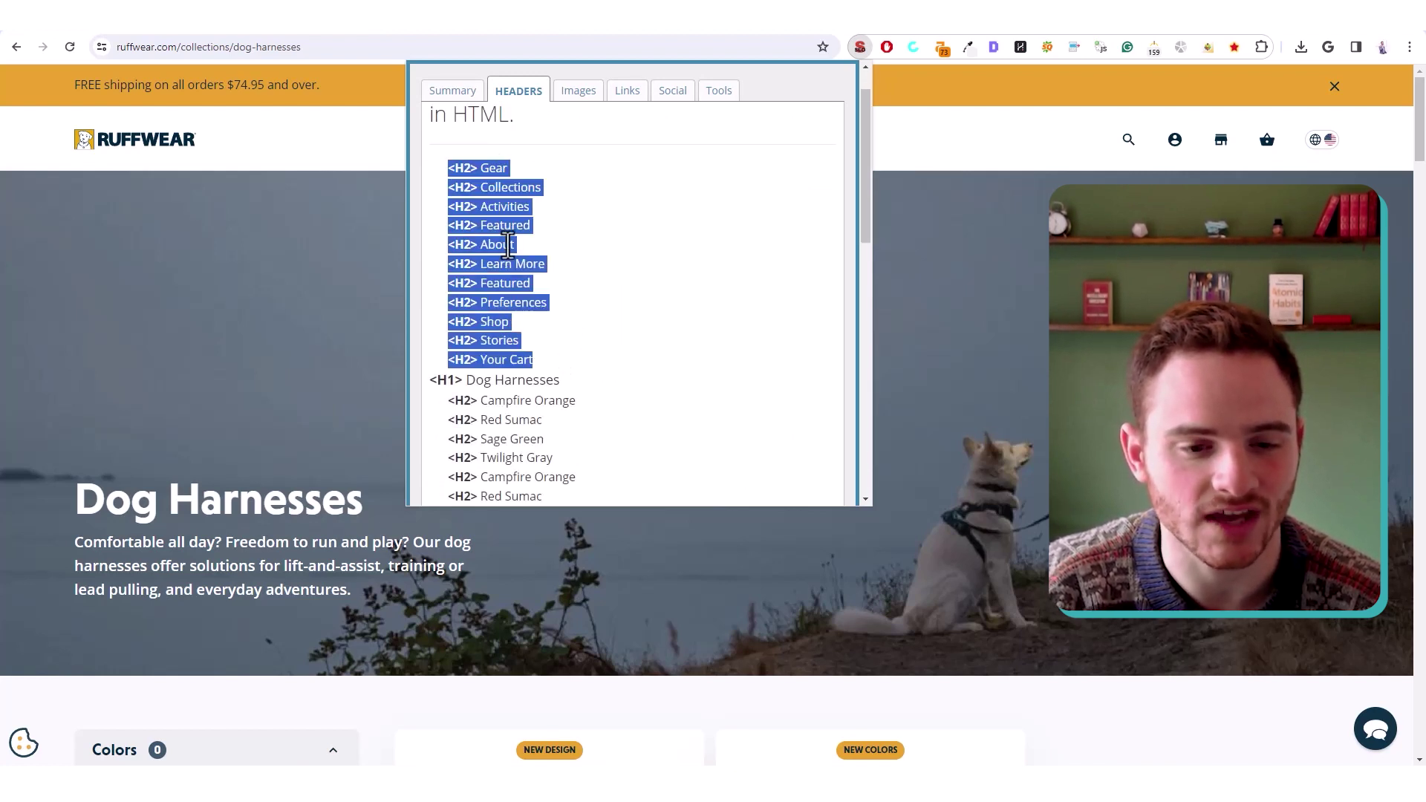
scroll(524, 260, "down", 3)
left_click_drag(431, 156, 543, 158)
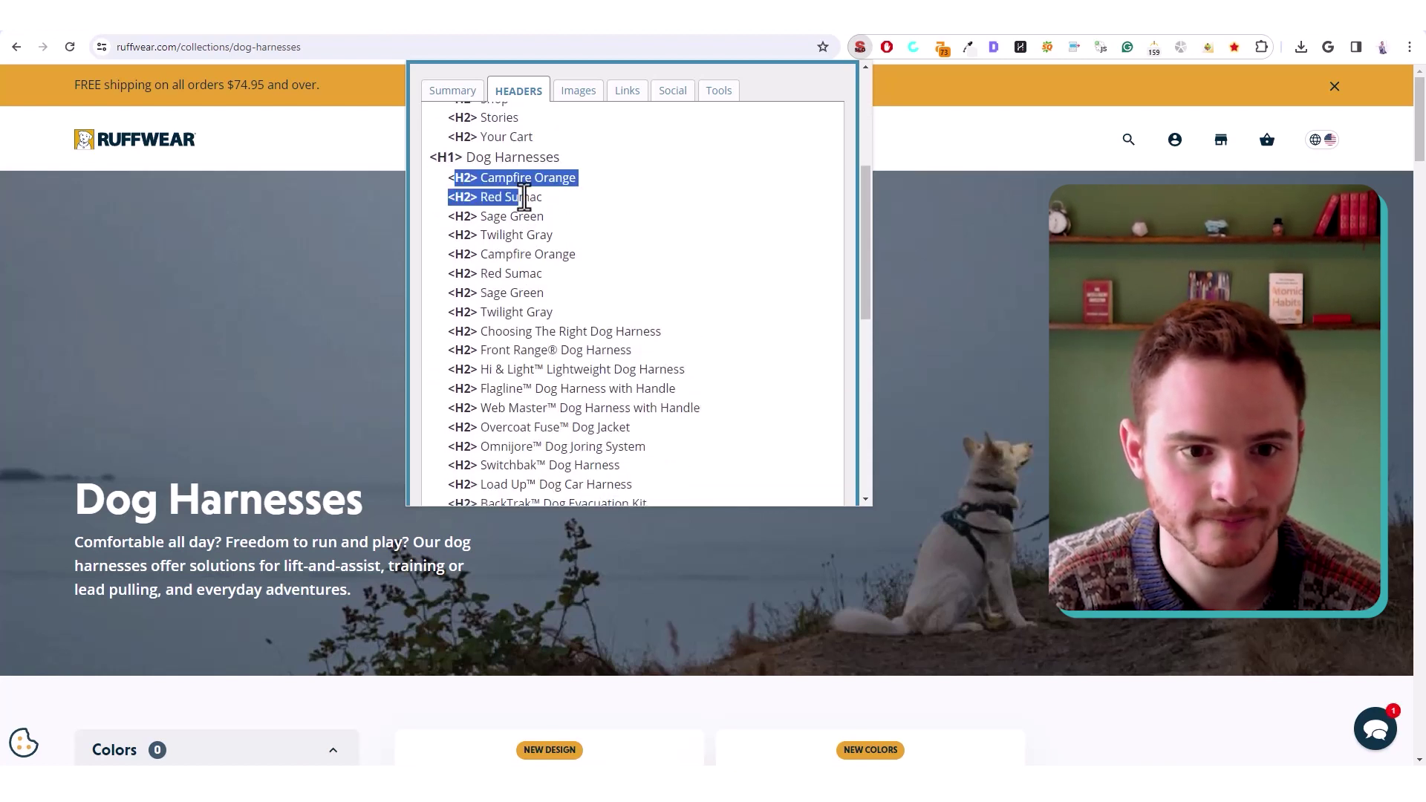
scroll(591, 211, "down", 5)
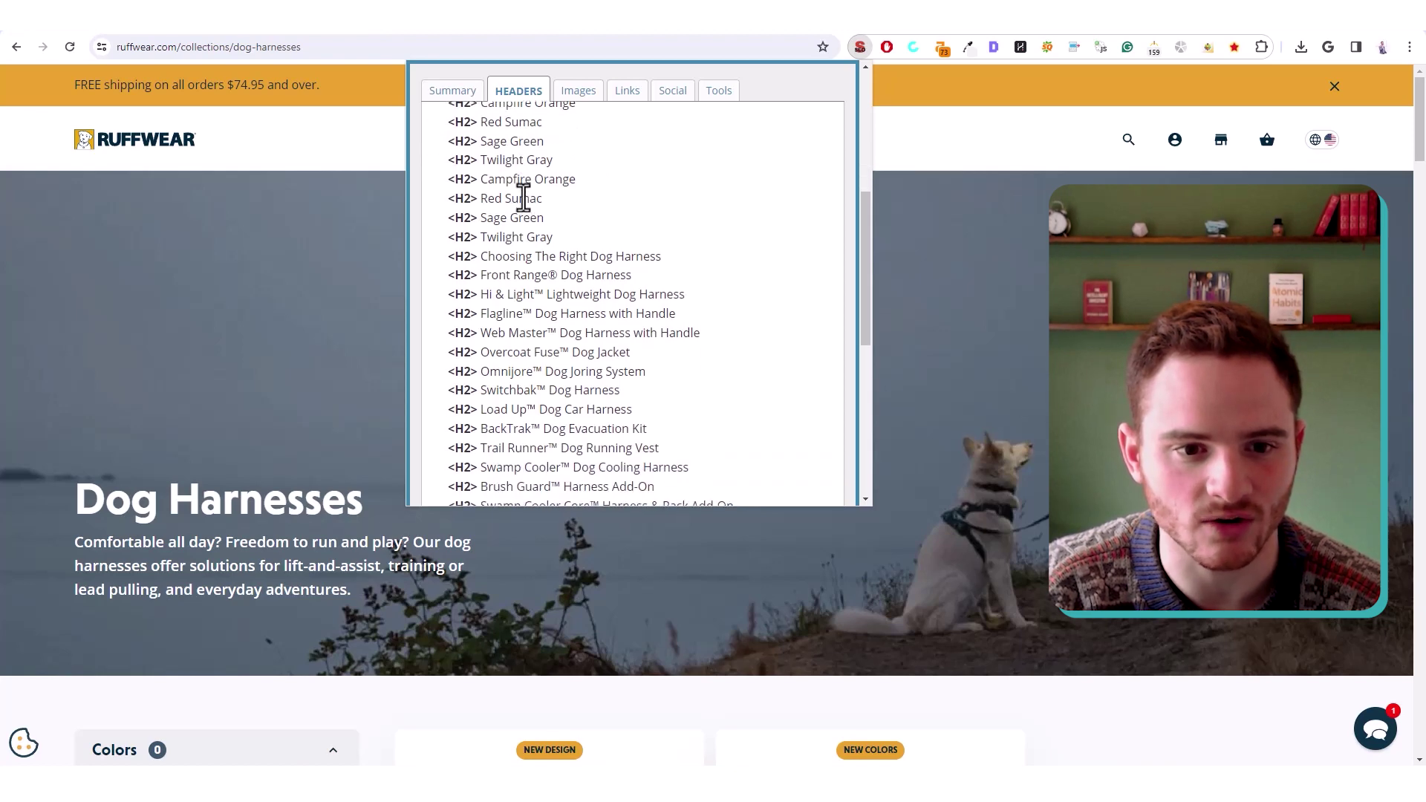
scroll(1041, 372, "down", 5)
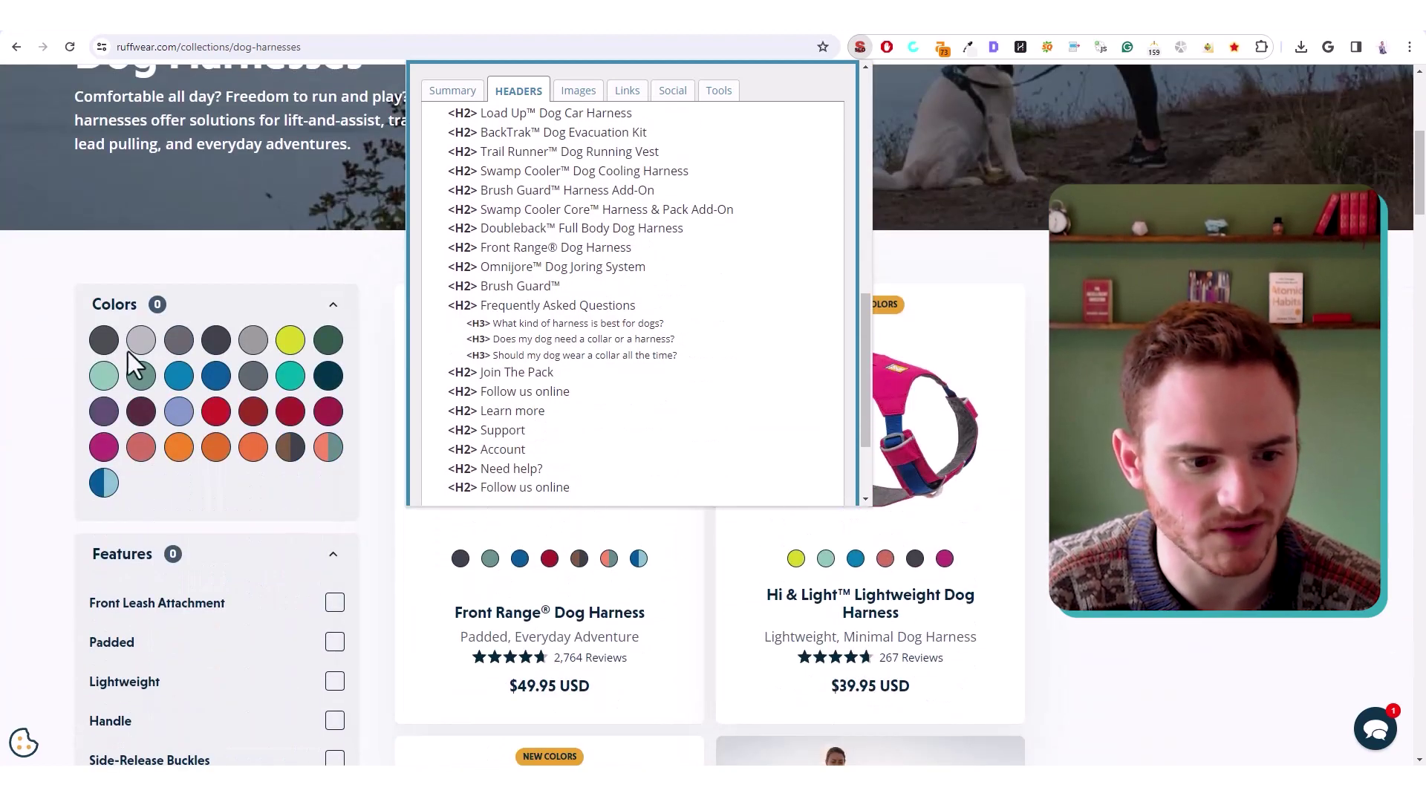
scroll(639, 577, "up", 3)
scroll(631, 297, "up", 4)
left_click_drag(480, 257, 711, 478)
left_click(600, 307)
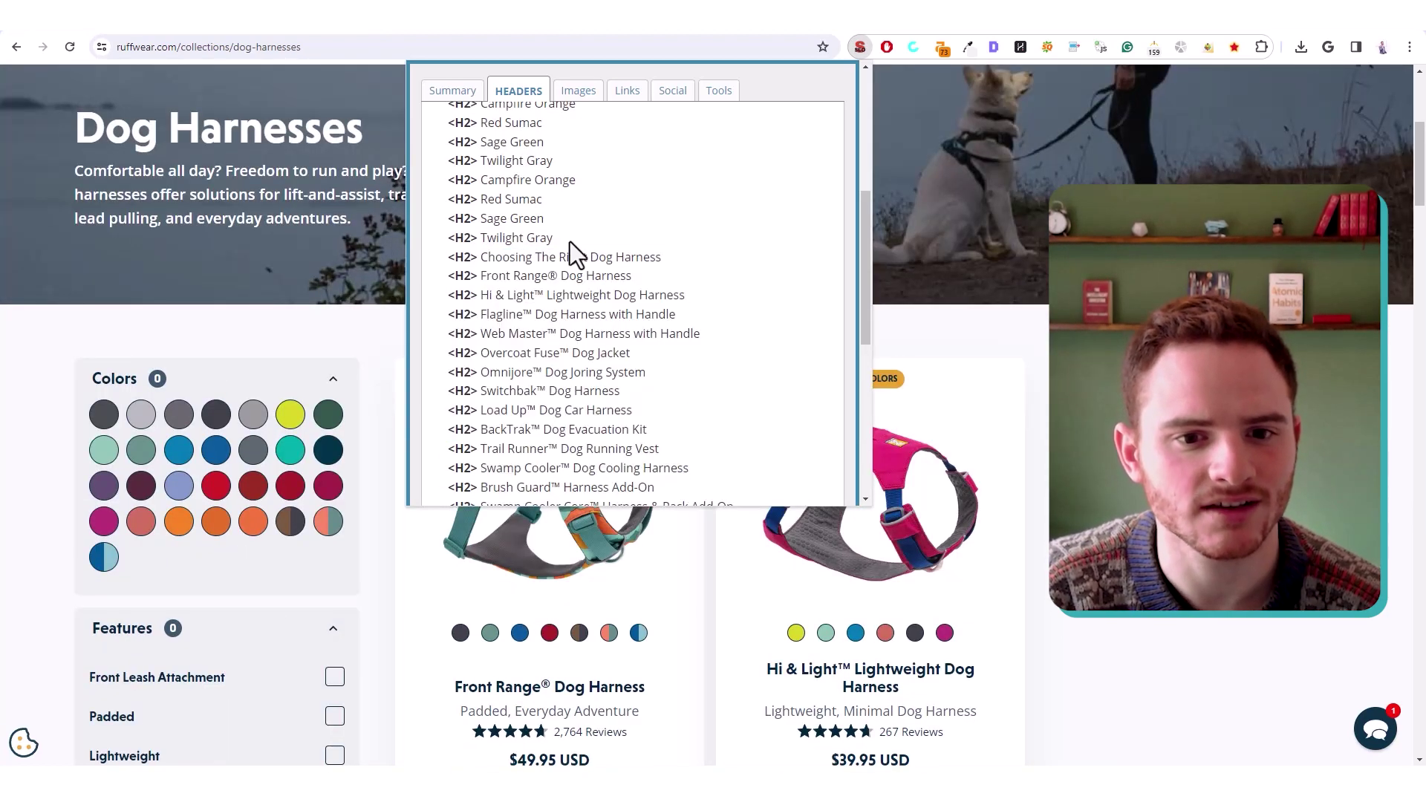
left_click_drag(568, 239, 438, 257)
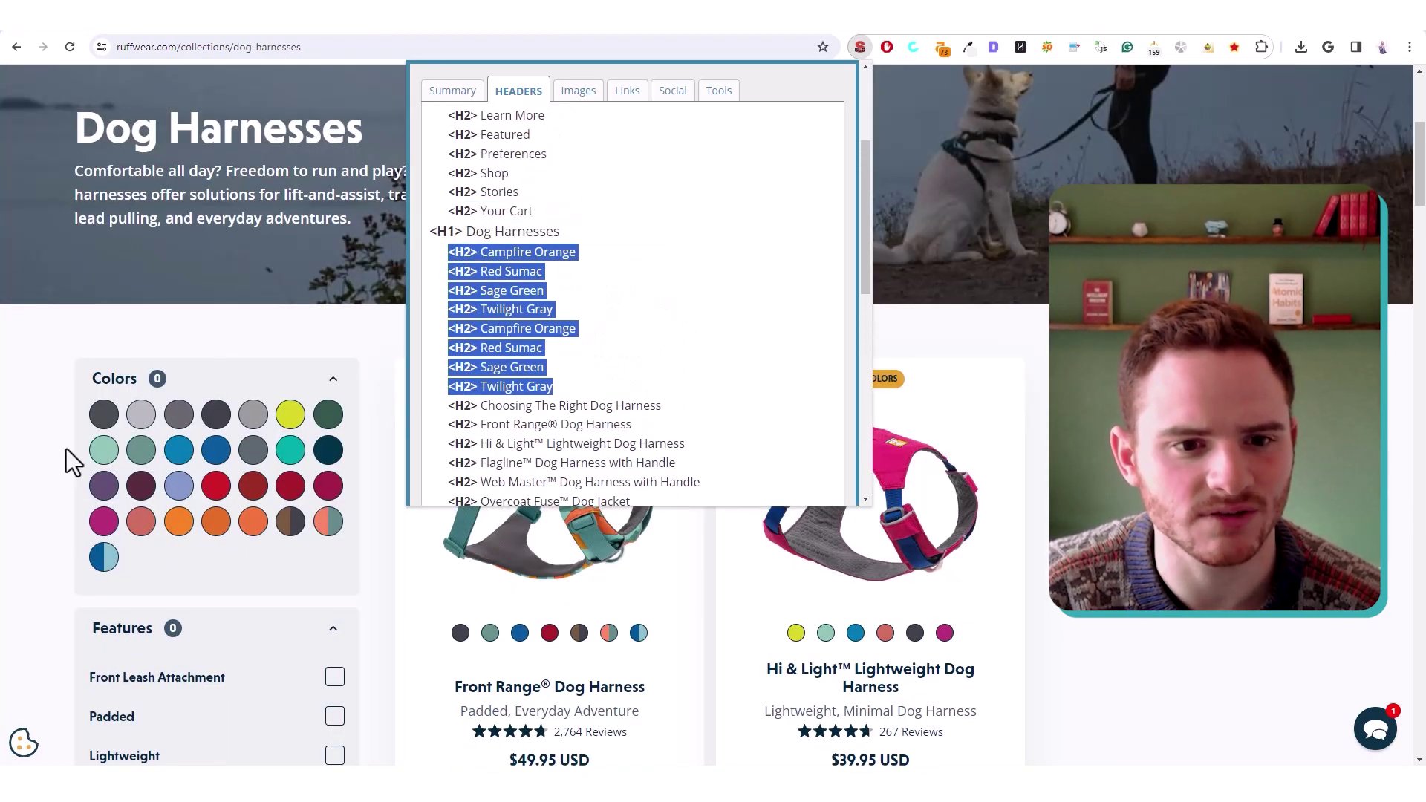
Highlight the 'Choosing The Right Dog Harness' heading and the Front Range to Web Master H2s
left_click(332, 380)
left_click(332, 380)
scroll(417, 368, "down", 4)
scroll(418, 368, "down", 4)
scroll(465, 376, "up", 15)
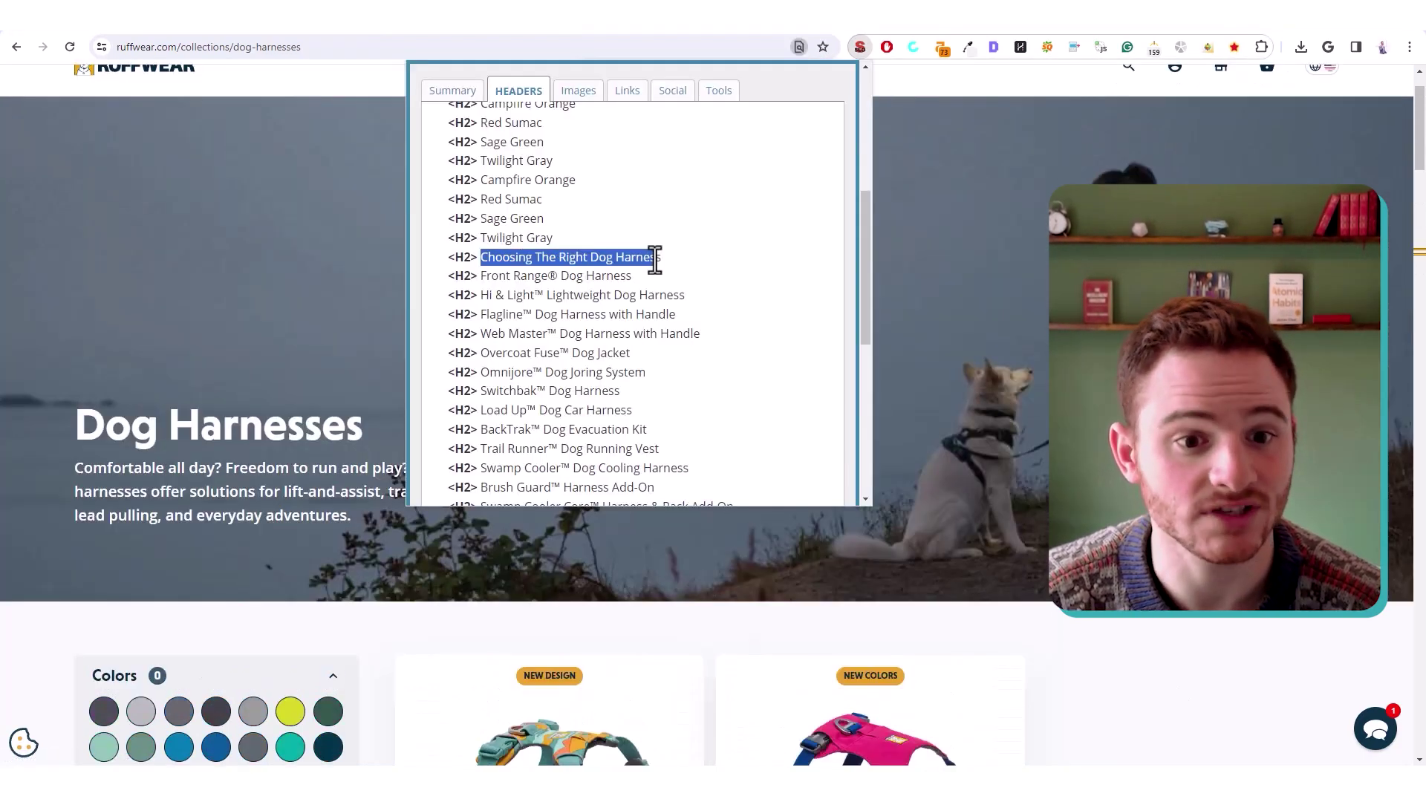
left_click_drag(655, 257, 679, 260)
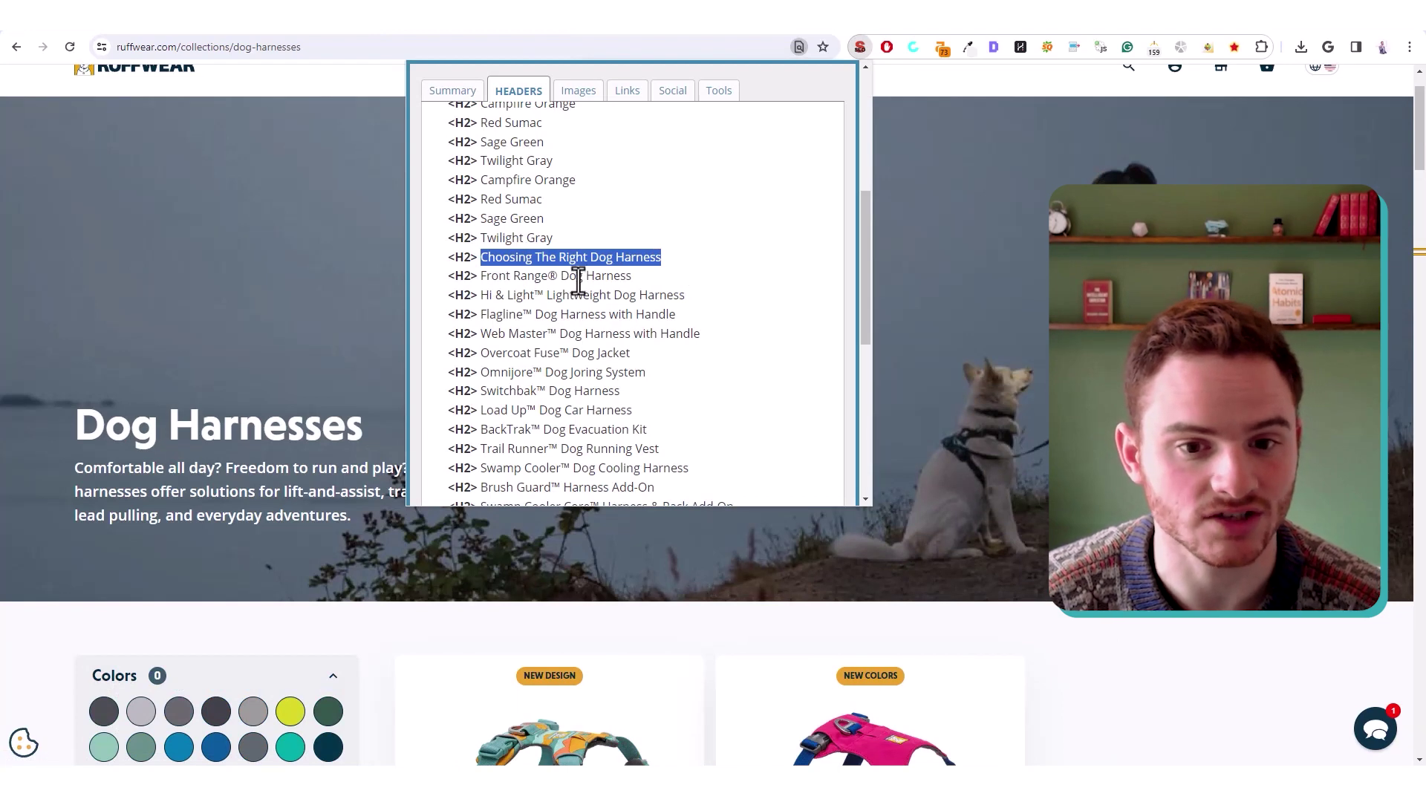
left_click(672, 257)
left_click_drag(514, 283, 637, 334)
left_click(600, 343)
Highlight the Trail Runner to Brush Guard product headings and the Dog Cooling Harness wording
scroll(601, 344, "down", 5)
scroll(591, 332, "up", 1)
mouse_move(625, 282)
left_mouse_down()
mouse_move(523, 183)
mouse_move(475, 234)
left_mouse_up()
scroll(523, 183, "up", 1)
left_click(588, 262)
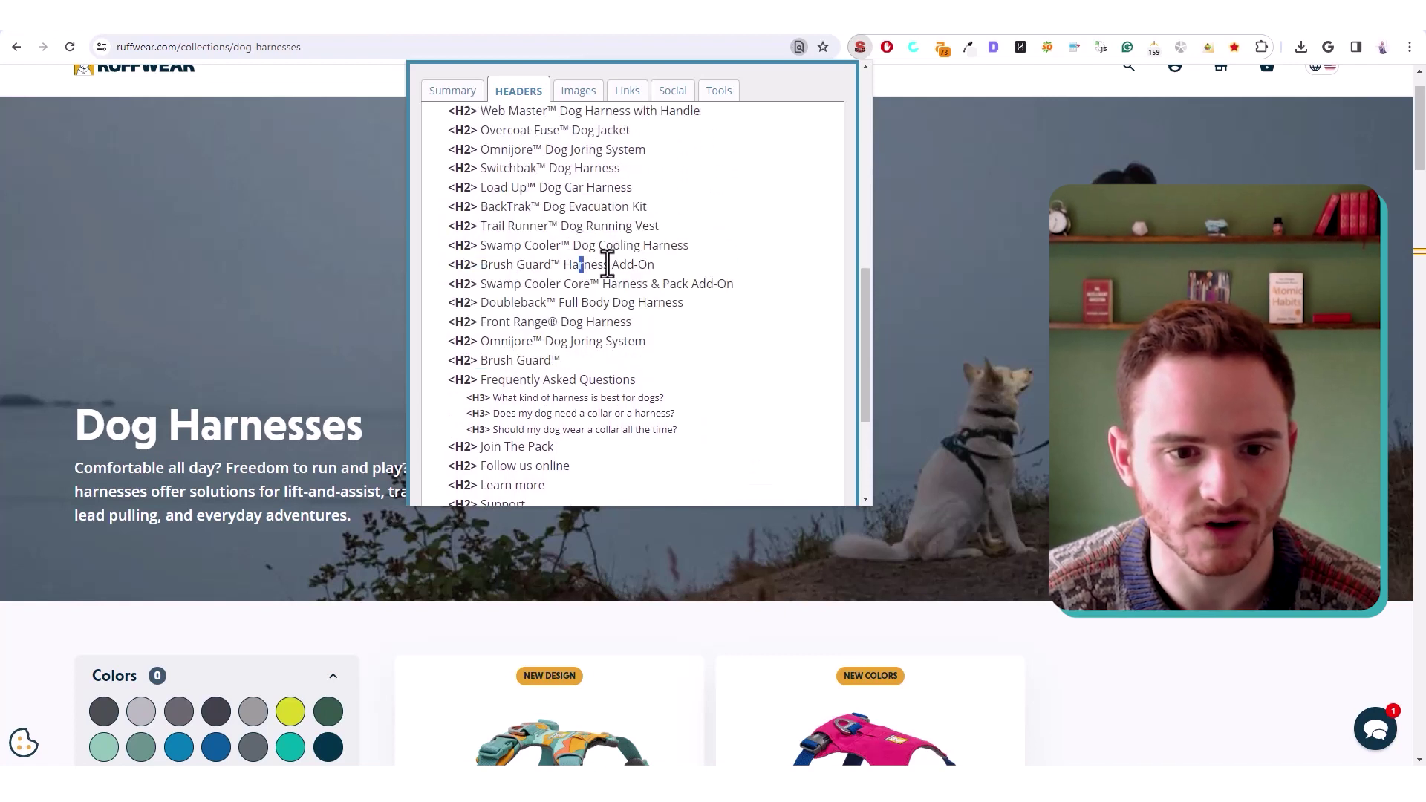
left_click_drag(642, 264, 579, 249)
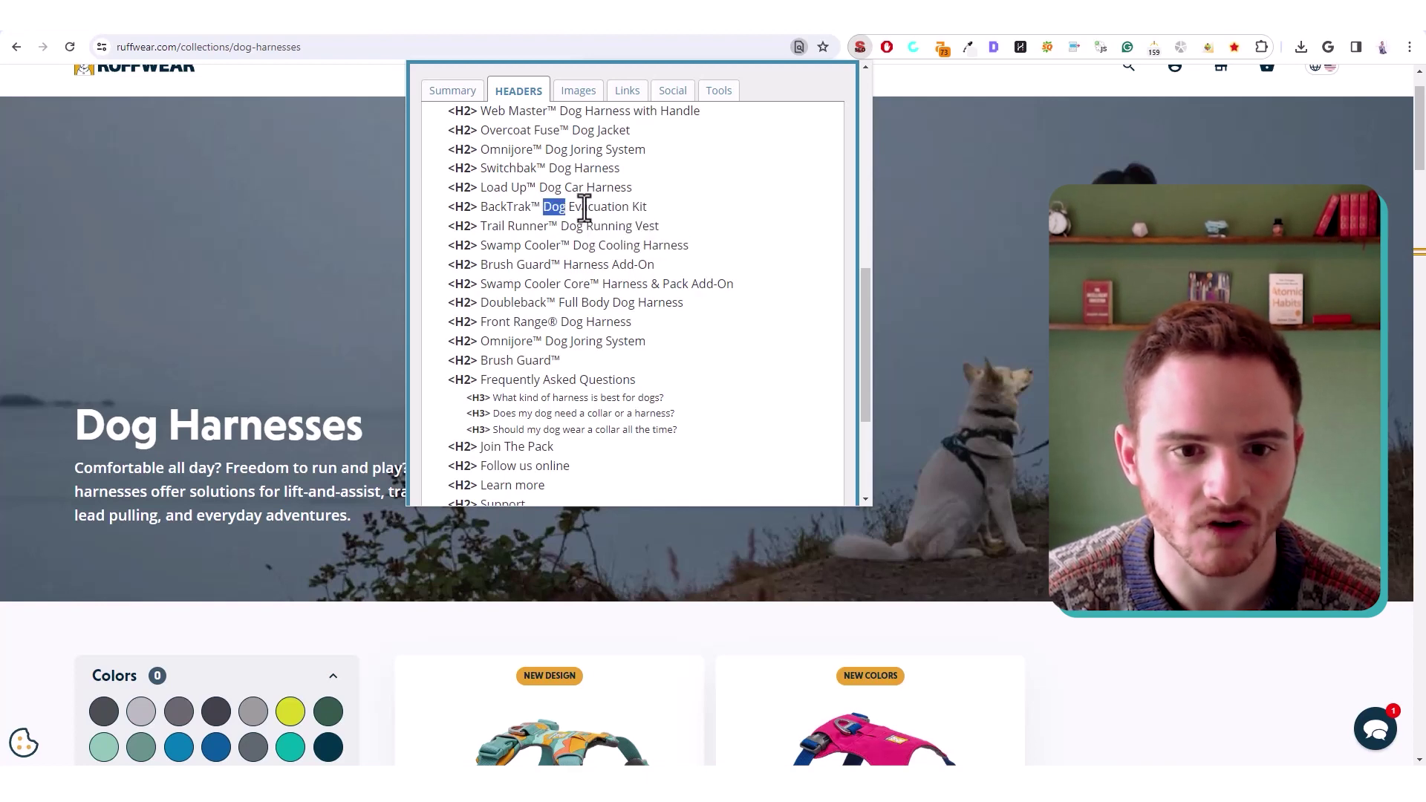
left_click_drag(620, 210, 671, 256)
scroll(671, 256, "up", 2)
Search the Ruffwear page for 'Choosing The Right Dog Harness' and scroll down to the FAQ
key("ctrl+f")
scroll(836, 288, "down", 8)
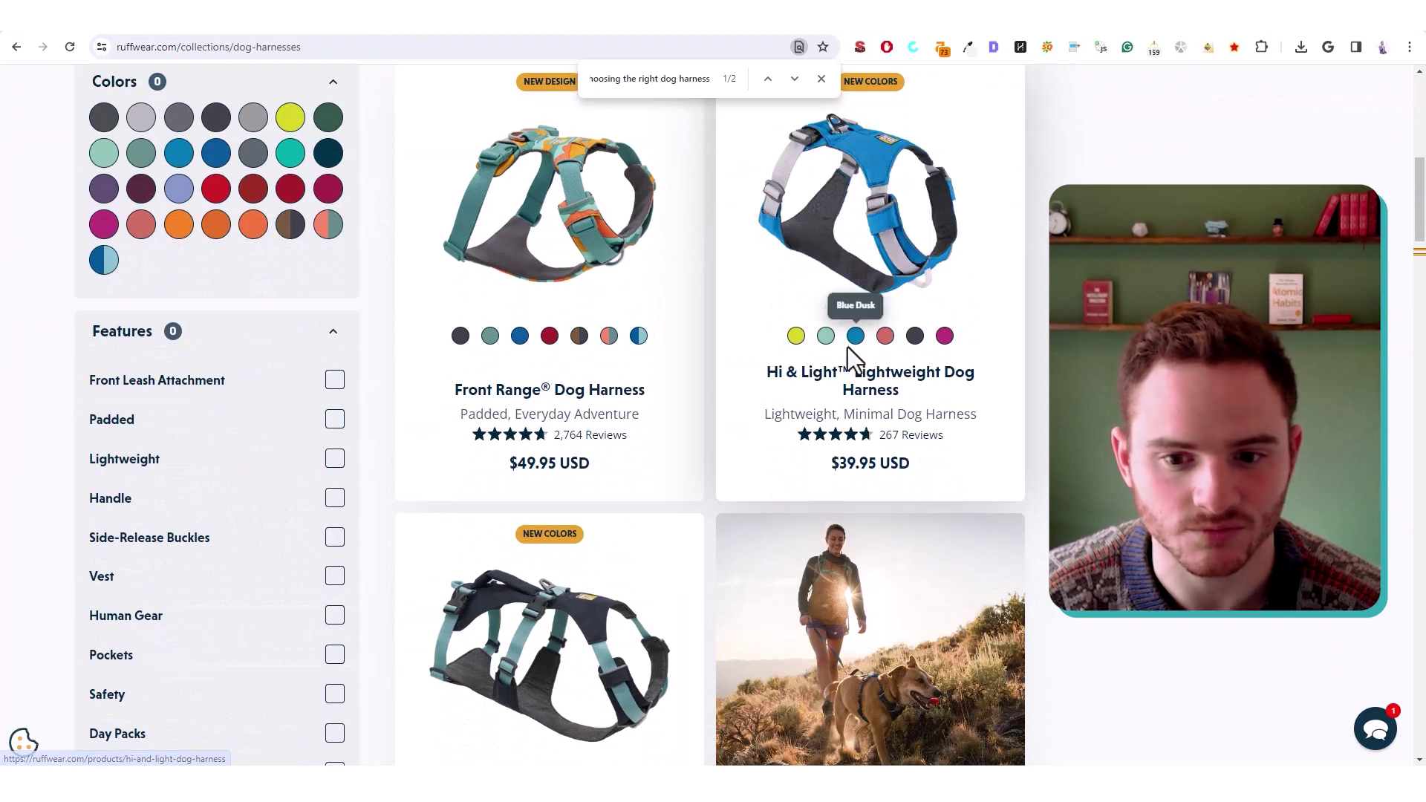
scroll(843, 349, "down", 5)
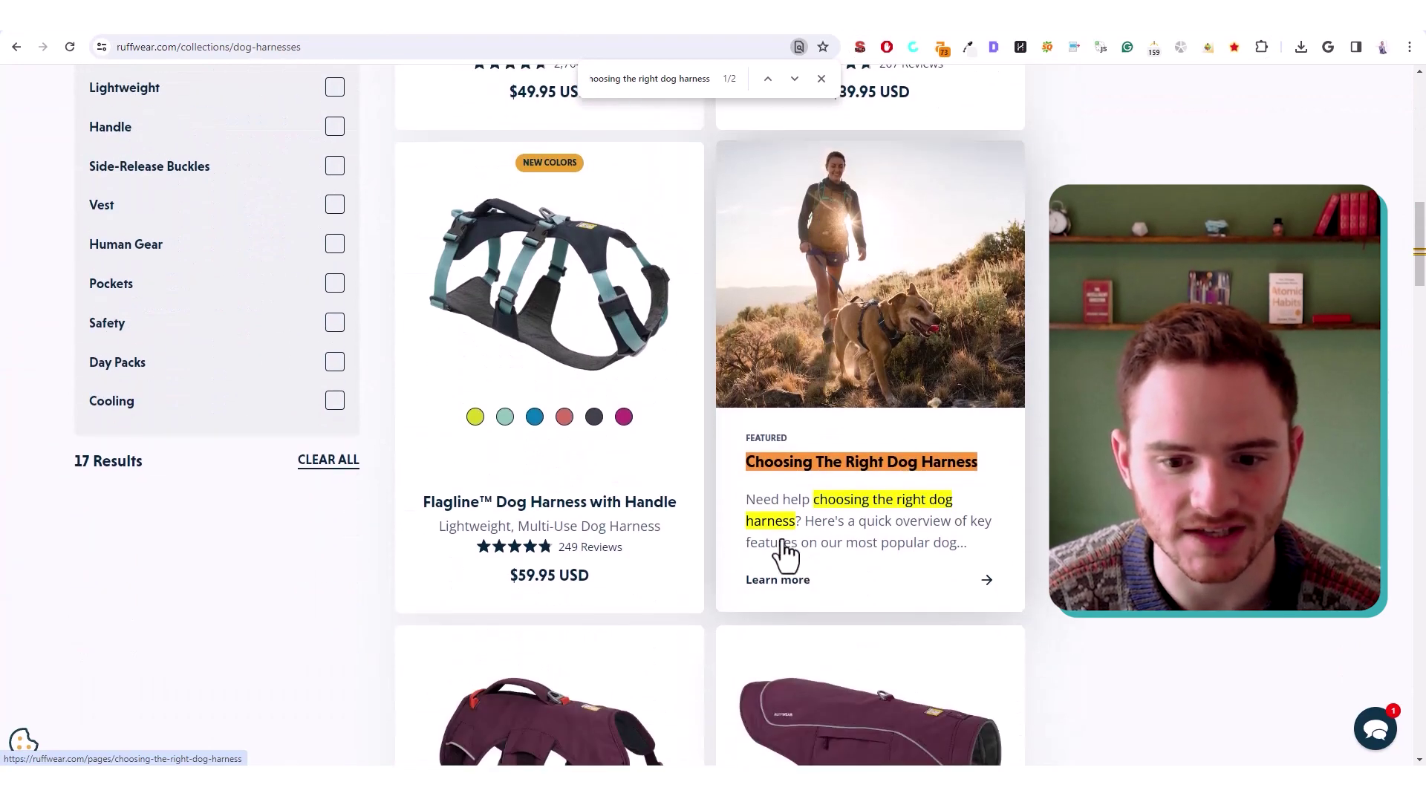
scroll(862, 493, "down", 5)
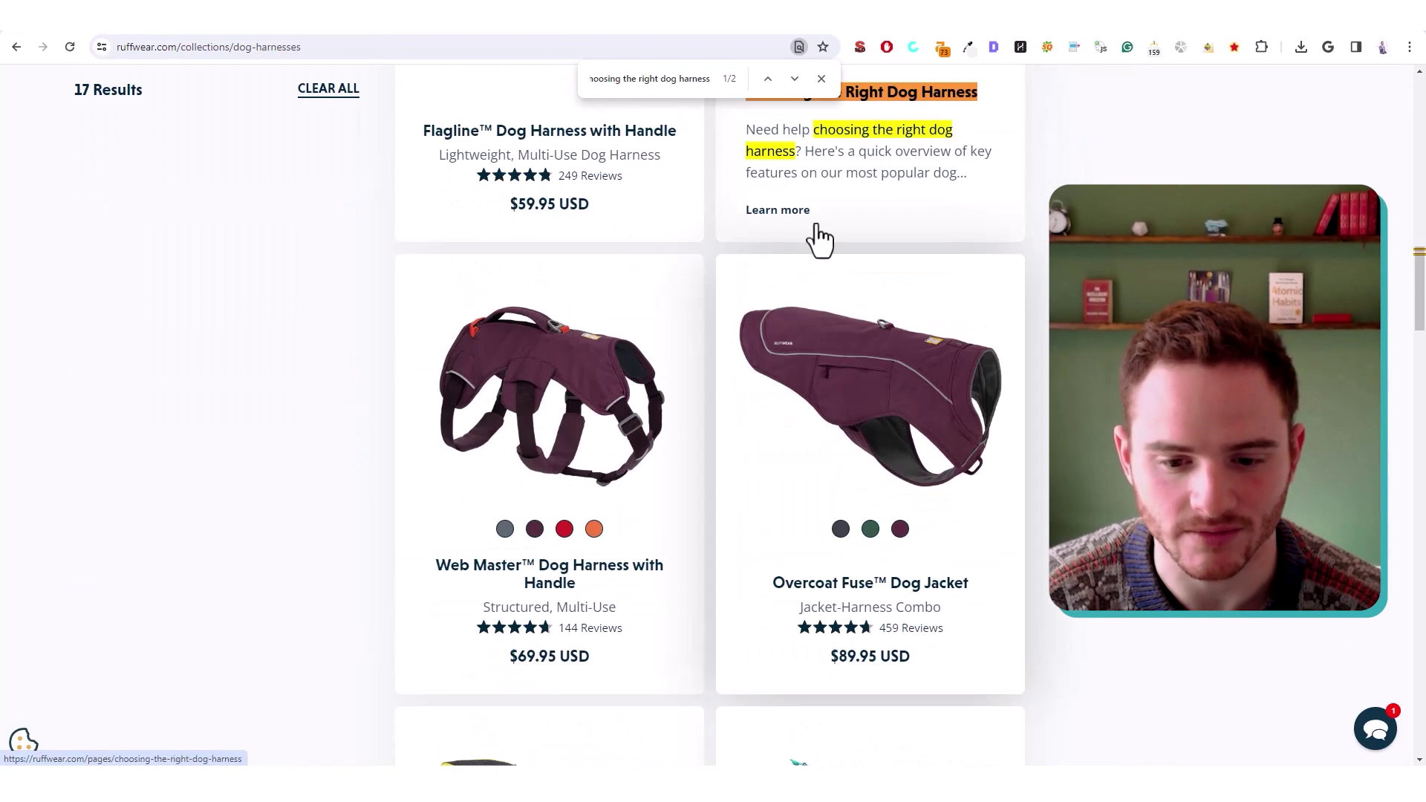
scroll(883, 212, "down", 20)
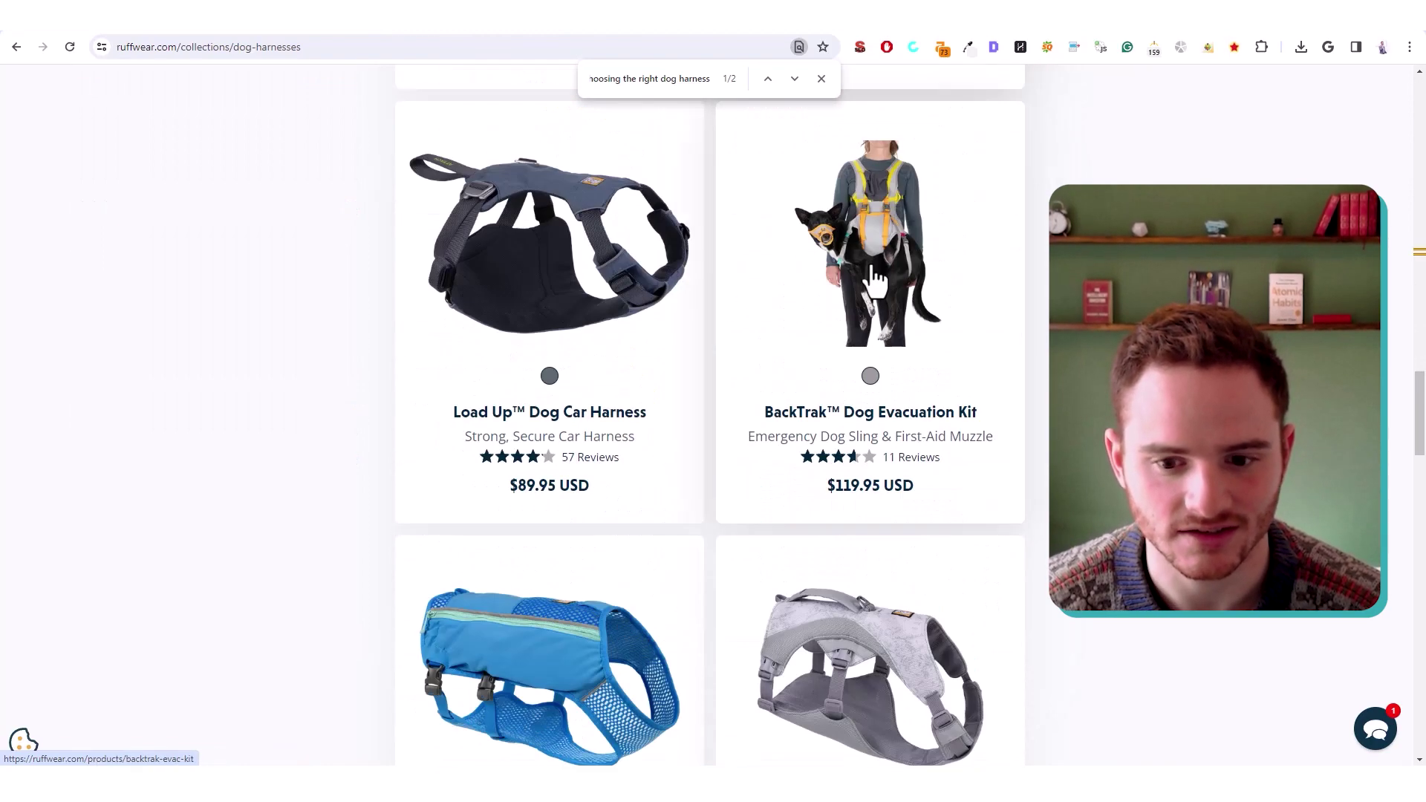
scroll(860, 387, "down", 15)
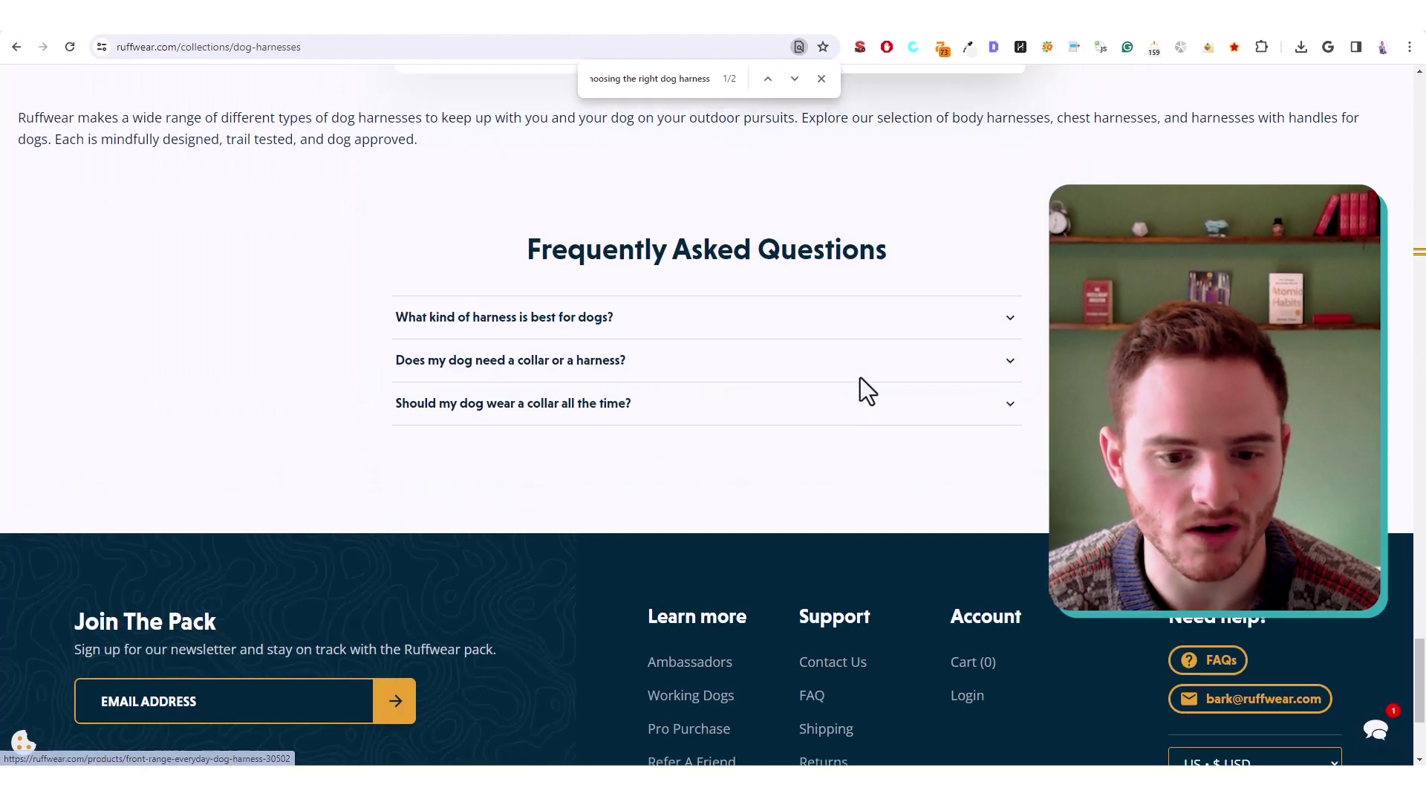
scroll(646, 560, "up", 3)
Expand the best-harness, collar-or-harness and collar-all-the-time FAQ answers
left_click(670, 523)
scroll(665, 513, "down", 2)
left_click(655, 511)
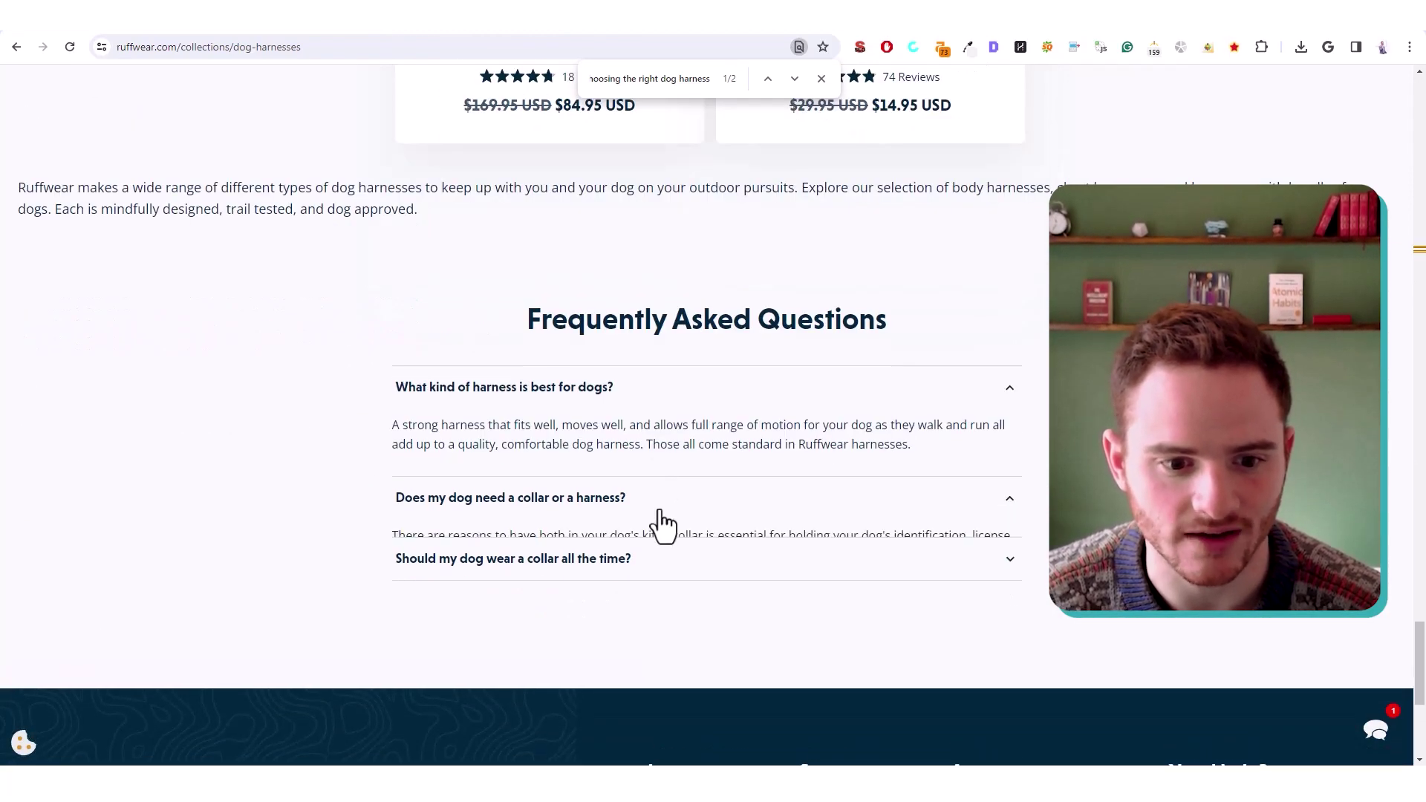
scroll(673, 565, "down", 2)
left_click(666, 503)
scroll(673, 522, "down", 5)
scroll(739, 510, "up", 10)
scroll(887, 549, "up", 20)
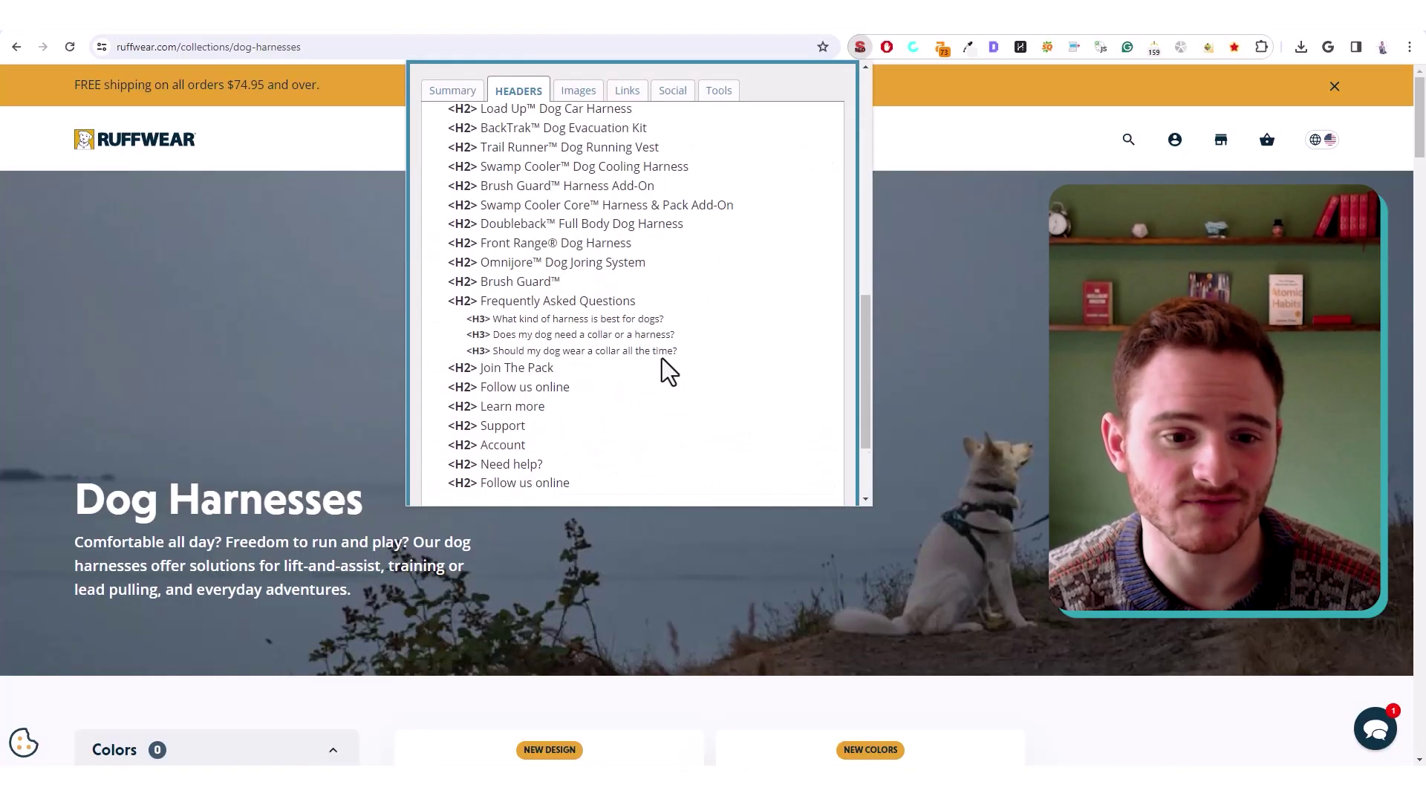
Scroll the Ruffwear heading list, then select and deselect the product H2 lines
scroll(662, 358, "up", 3)
scroll(662, 358, "up", 6)
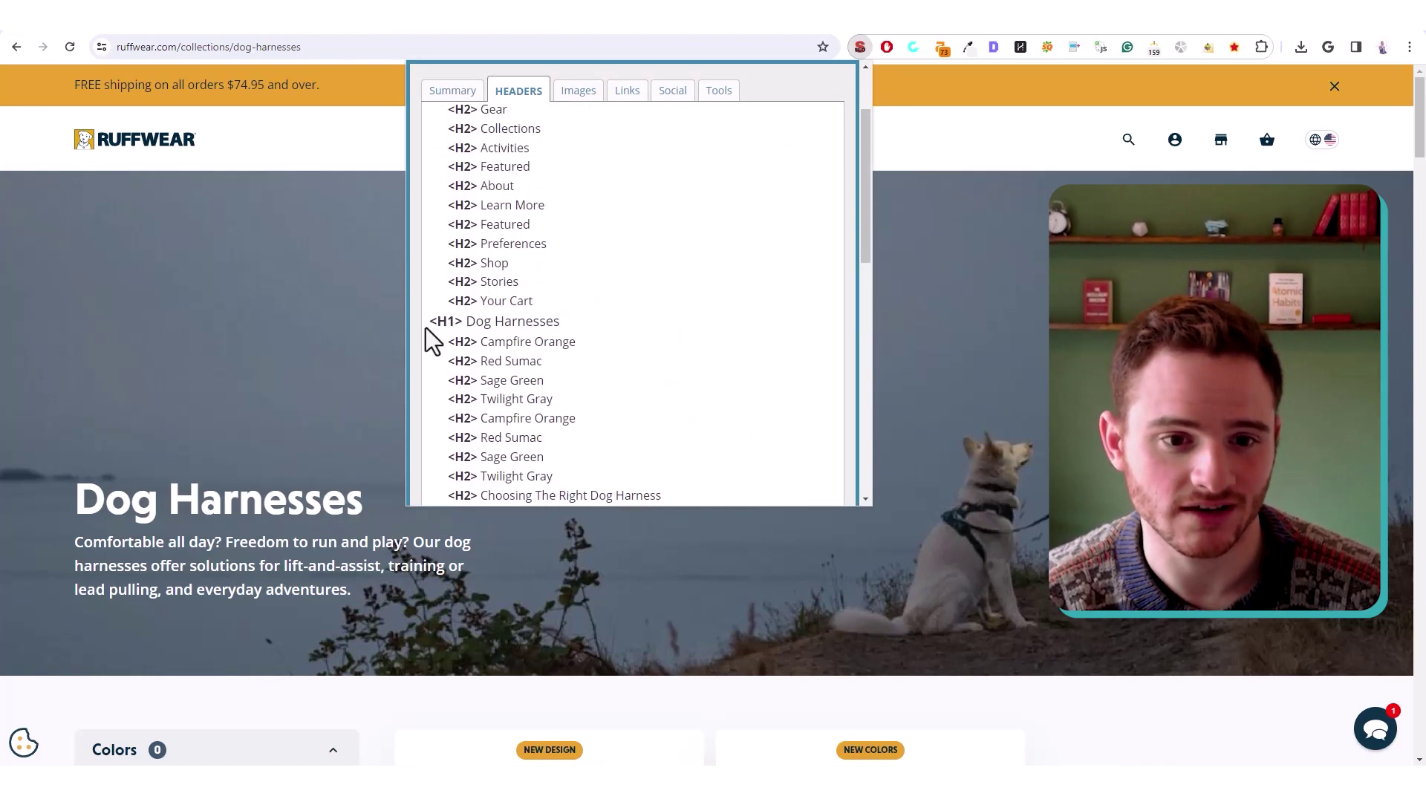
left_click_drag(454, 341, 674, 364)
scroll(594, 379, "down", 3)
scroll(639, 372, "down", 3)
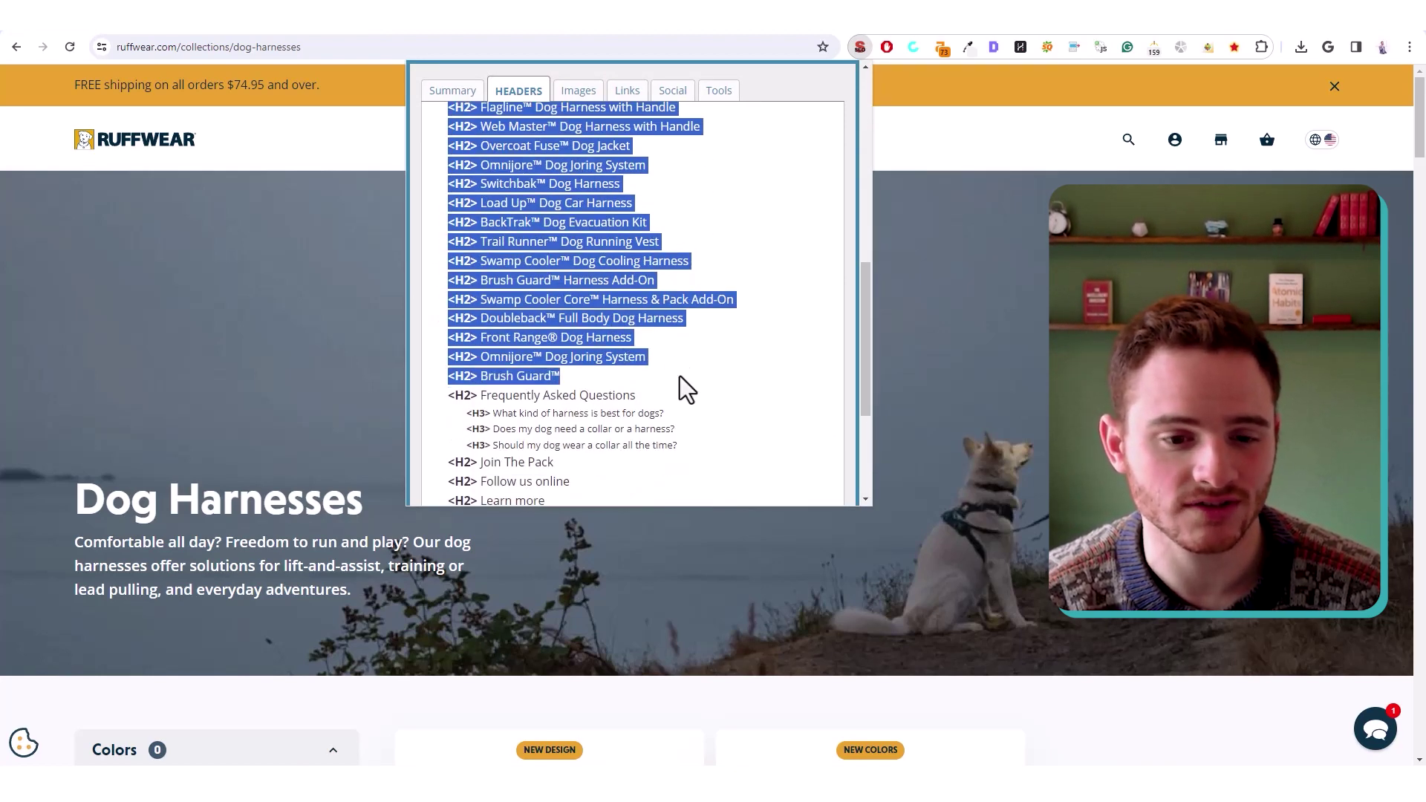
left_click(680, 376)
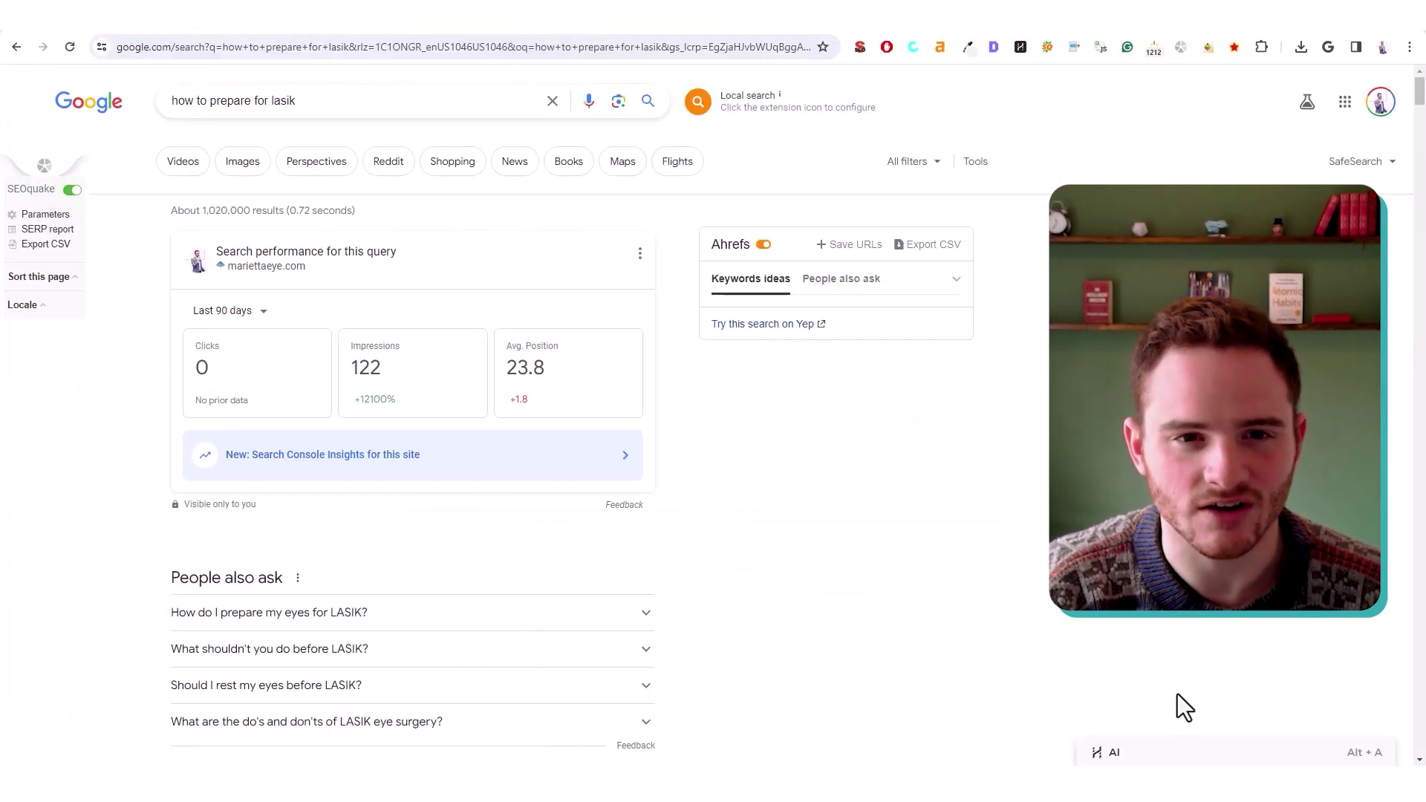
Open the top-ranked Kraff Eye LASIK article and check its heading outline in SEO META in 1 CLICK
scroll(1177, 706, "down", 4)
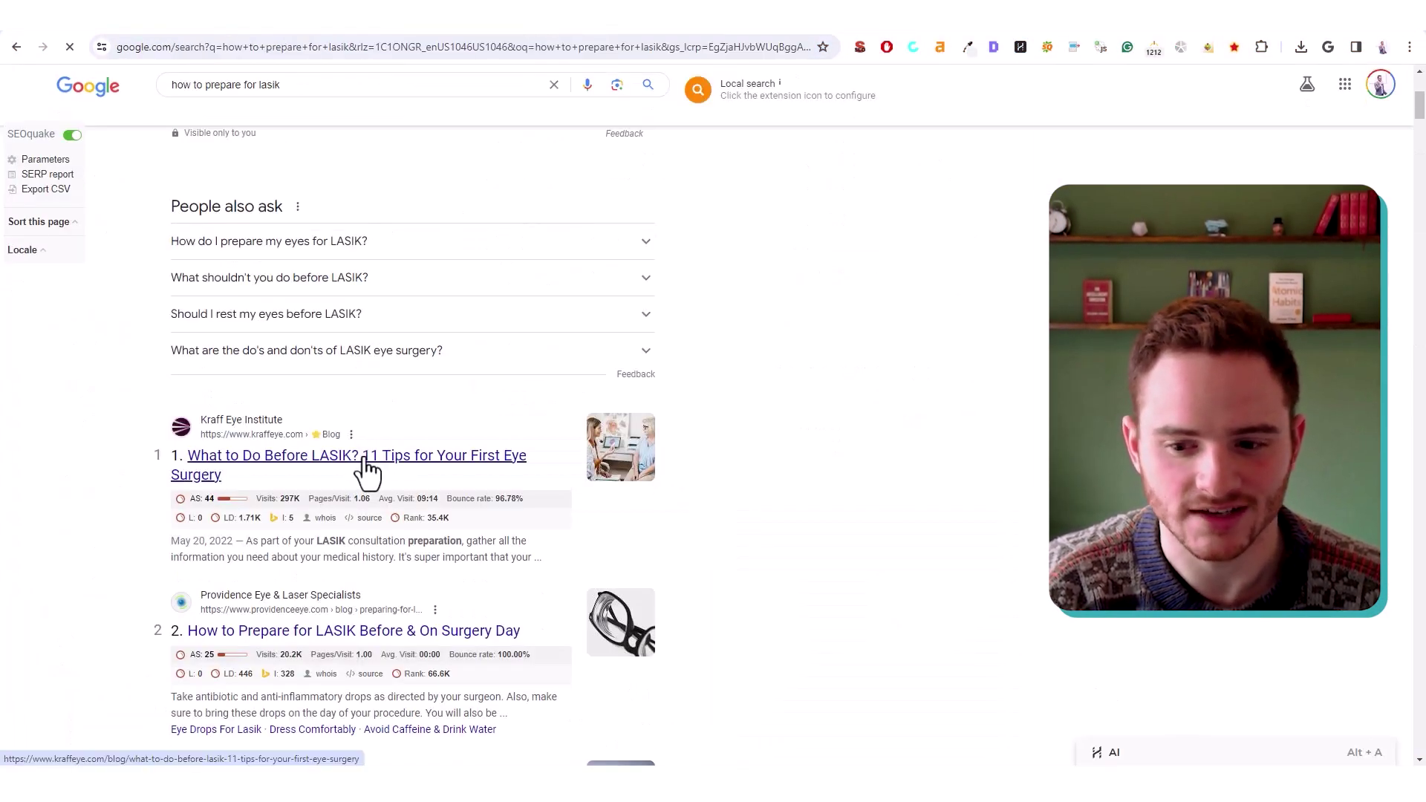
left_click(368, 461)
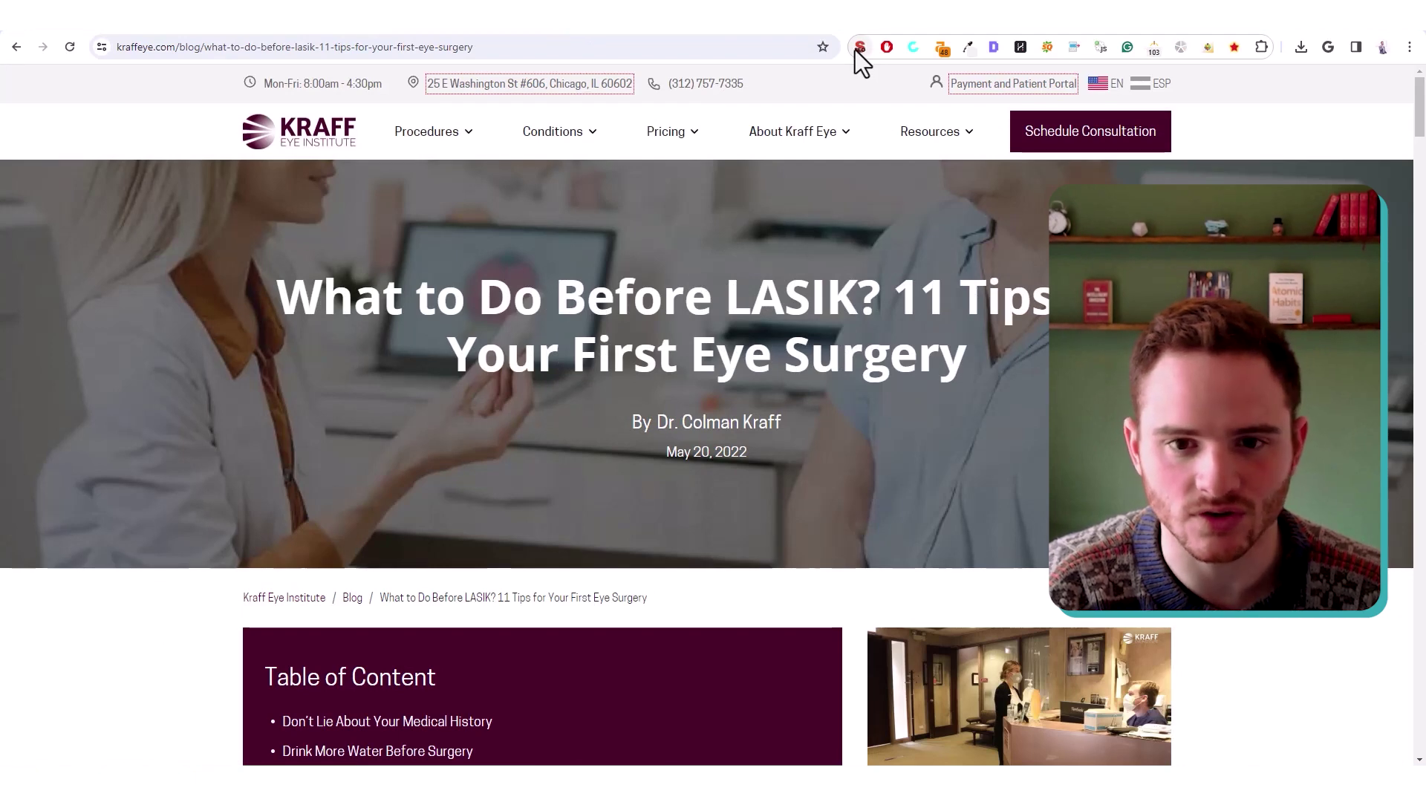
left_click(861, 49)
left_click(514, 90)
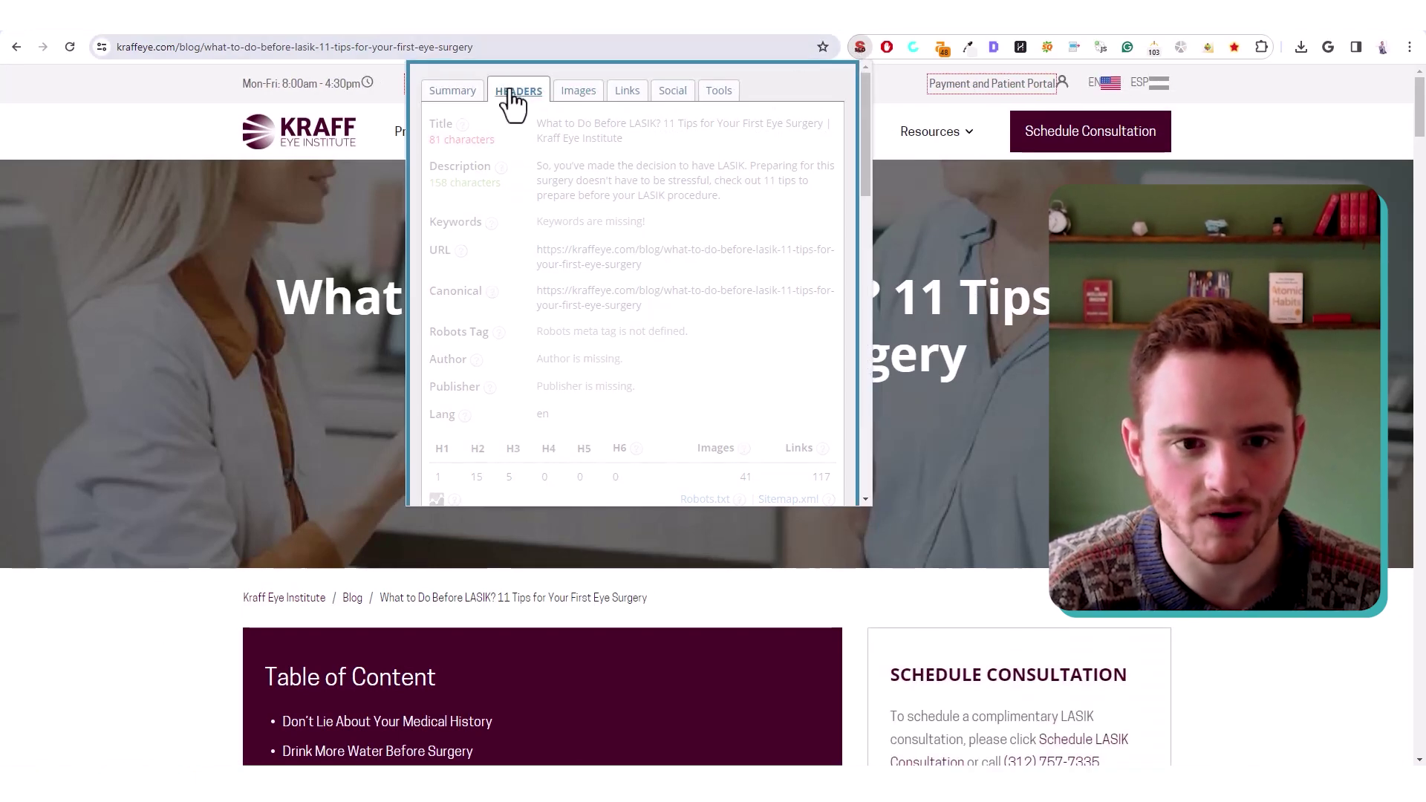
scroll(540, 122, "down", 2)
scroll(586, 257, "down", 4)
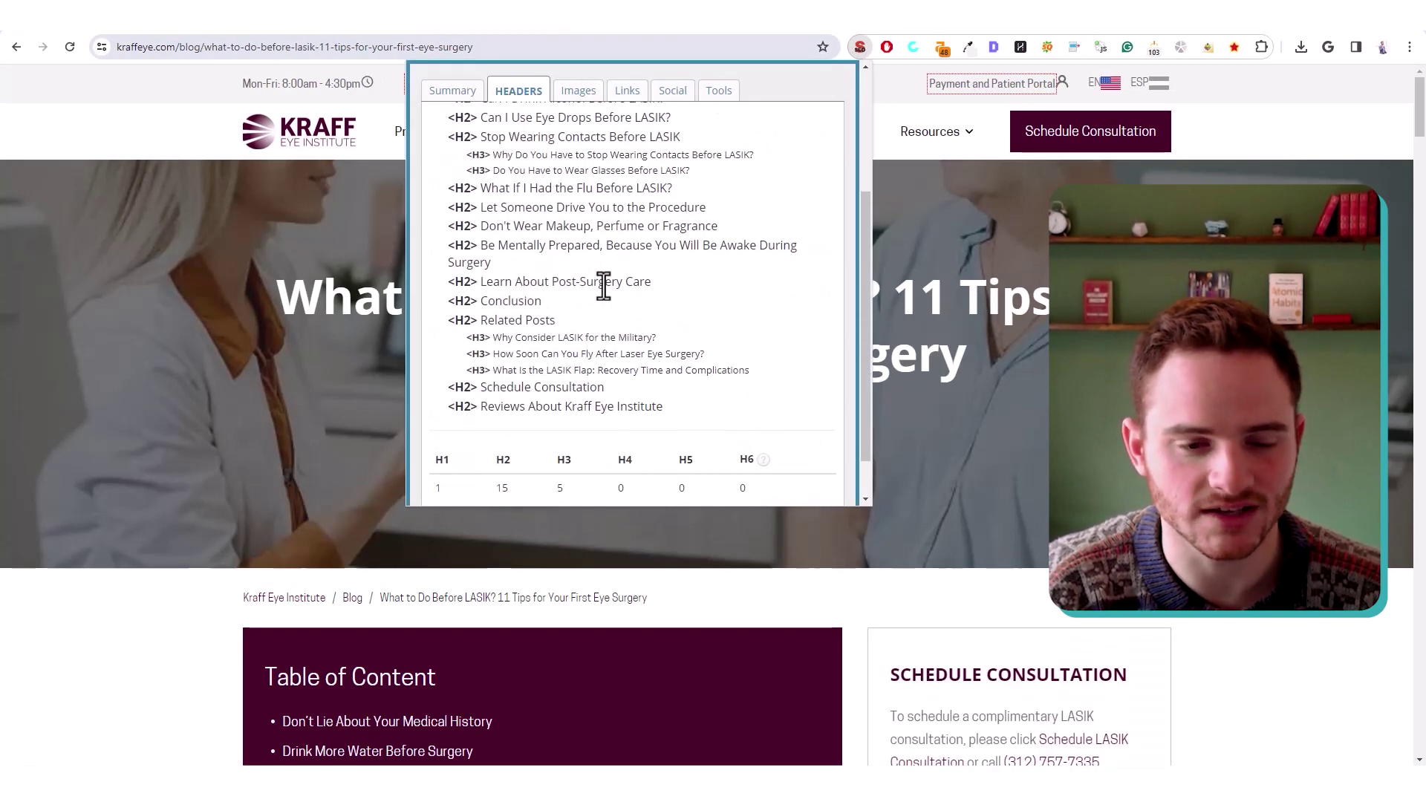
scroll(602, 286, "up", 4)
left_click(928, 205)
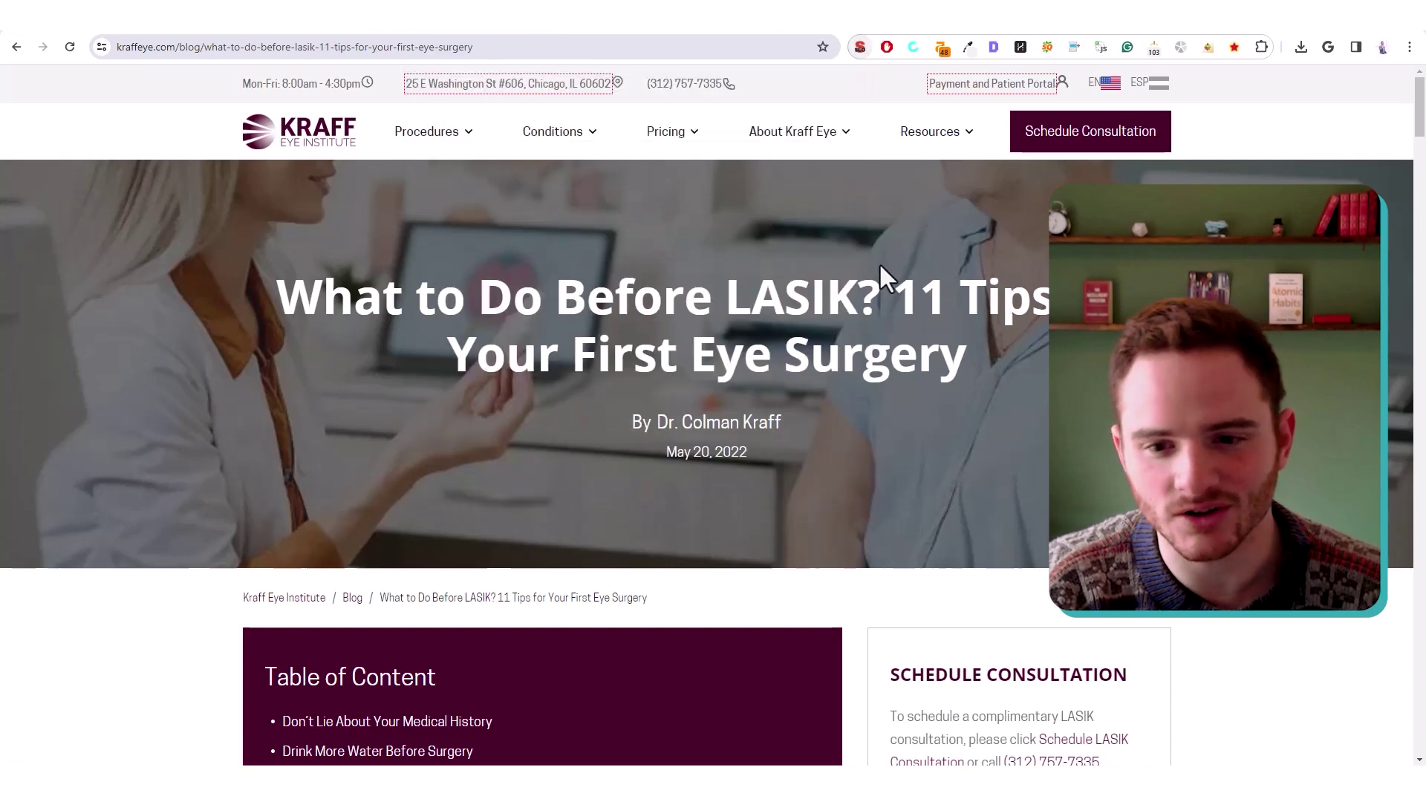
Scroll down the LASIK article, selecting several of its heading lines
scroll(725, 311, "down", 10)
scroll(719, 301, "down", 3)
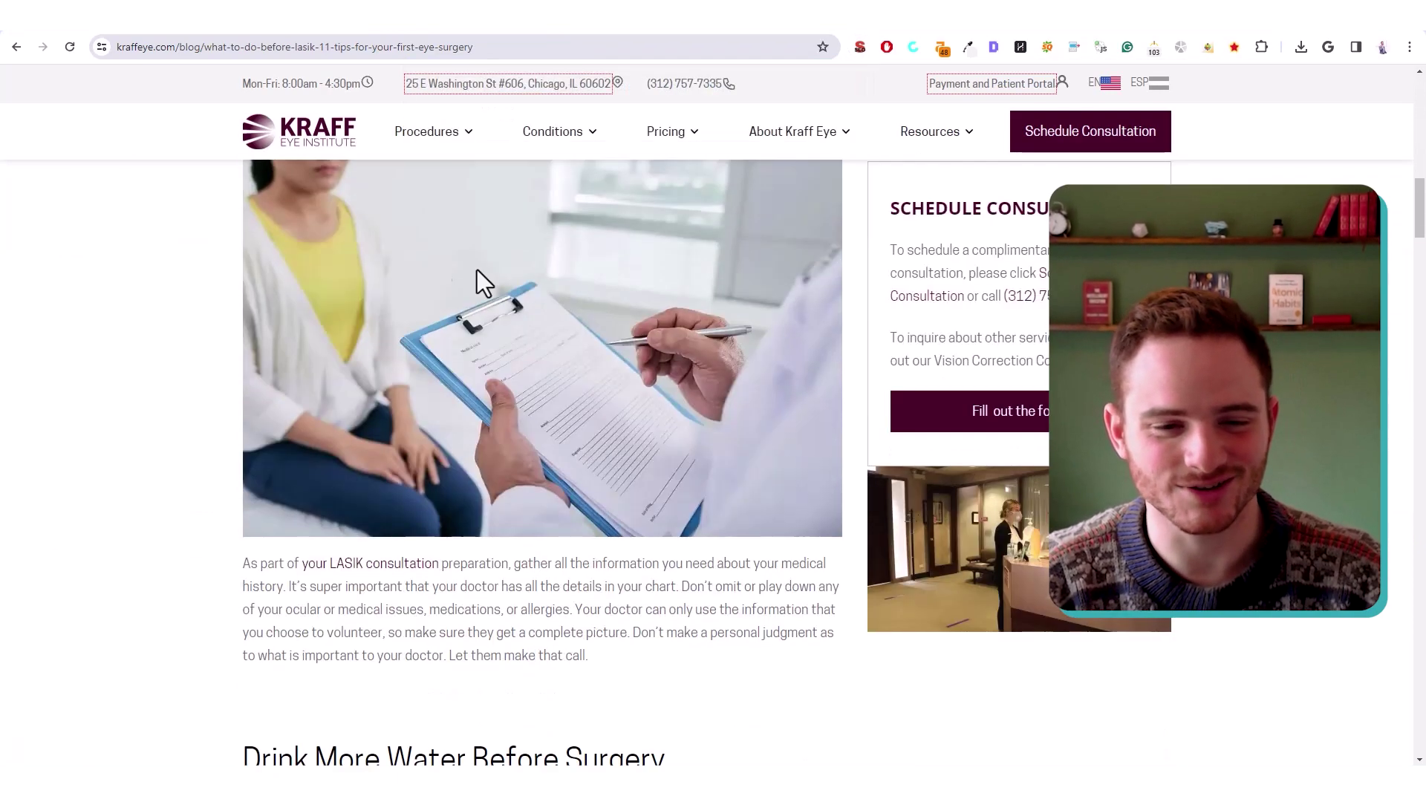
scroll(436, 277, "up", 2)
left_click_drag(240, 315, 711, 316)
scroll(710, 316, "down", 9)
left_click_drag(239, 315, 691, 324)
scroll(520, 342, "down", 3)
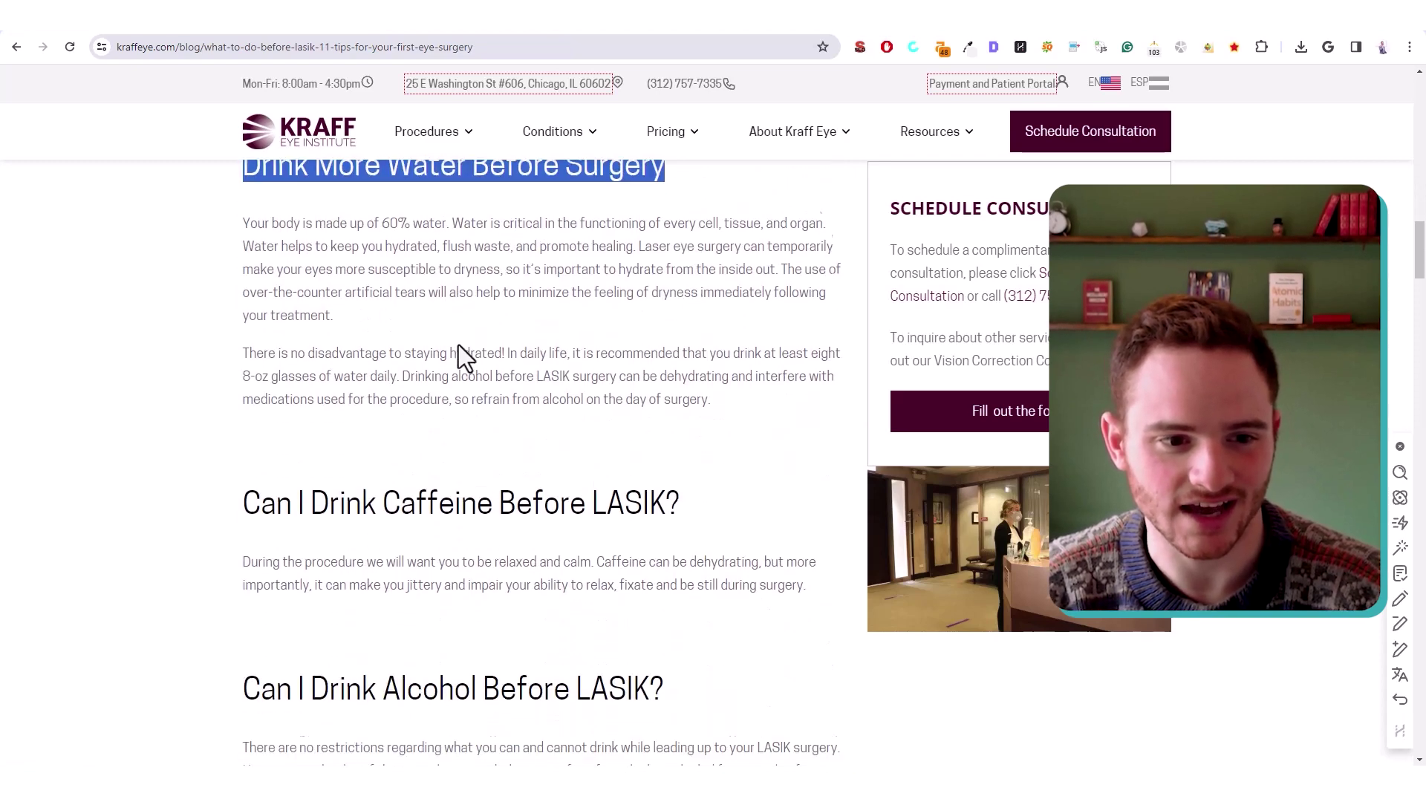
left_click_drag(241, 427, 657, 427)
scroll(696, 429, "down", 1)
scroll(697, 431, "down", 3)
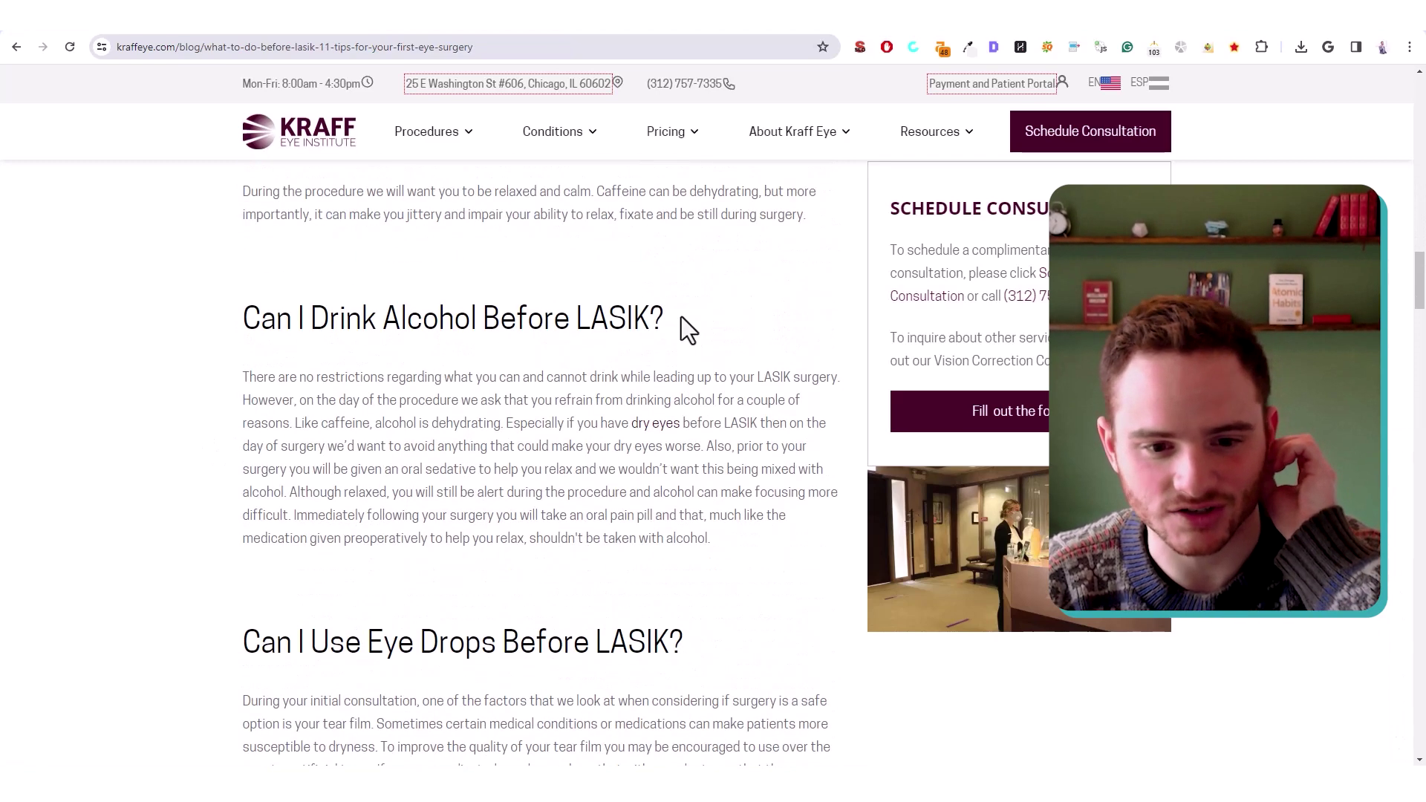
left_click_drag(678, 320, 706, 356)
Scroll to the article's end and reopen its heading outline in SEO META in 1 CLICK
scroll(341, 401, "down", 4)
scroll(646, 389, "down", 13)
scroll(621, 371, "down", 10)
scroll(621, 372, "down", 5)
mouse_move(760, 143)
scroll(702, 326, "down", 10)
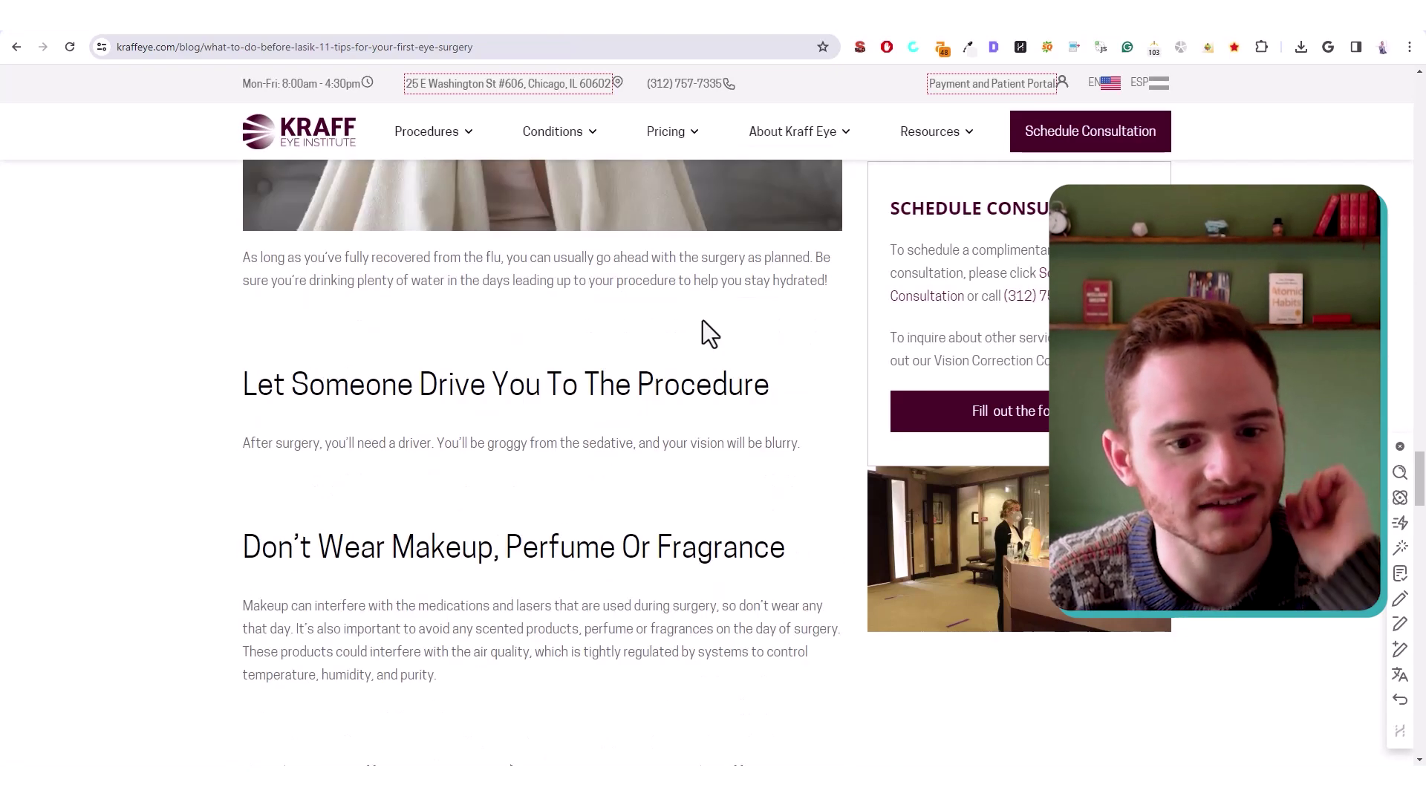
left_click(859, 47)
left_click(519, 90)
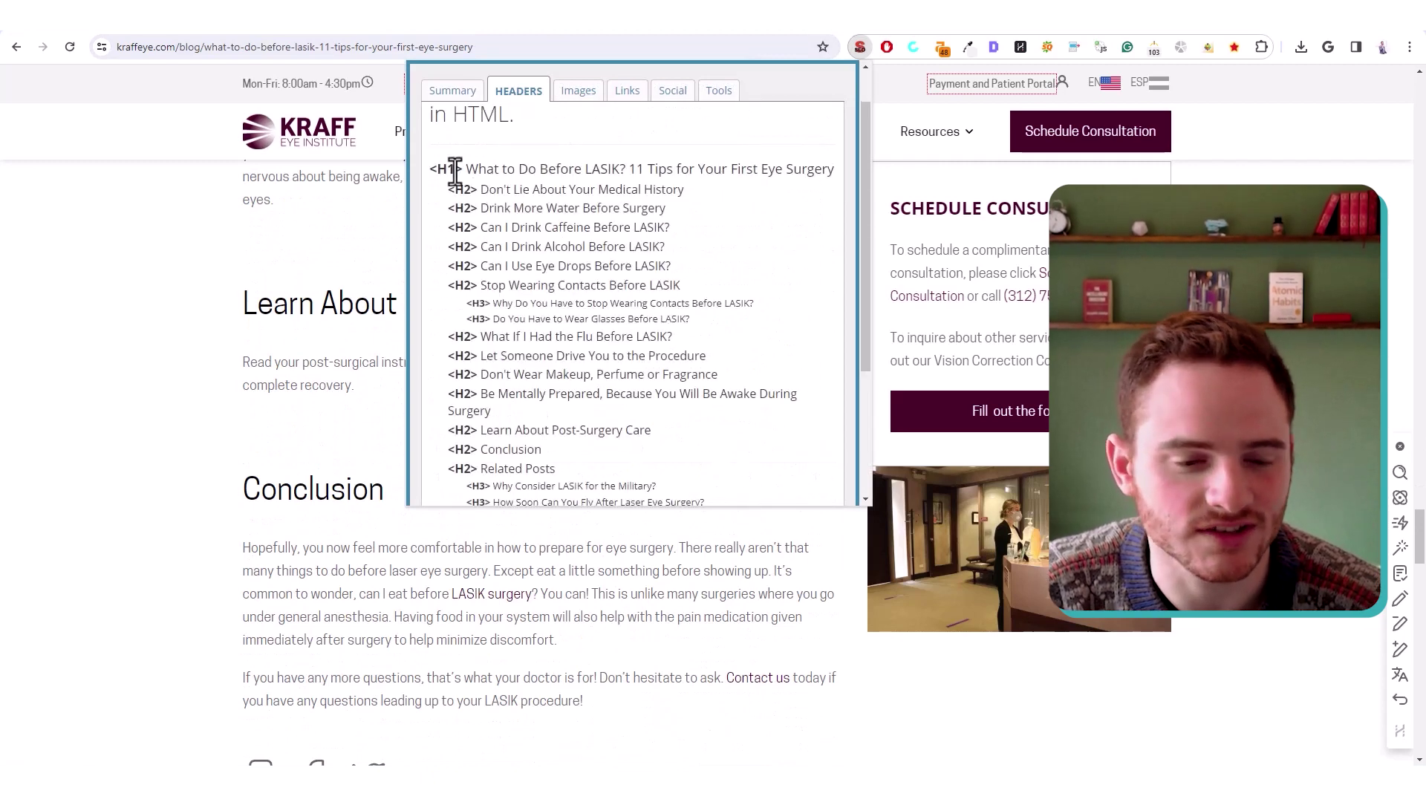
left_click_drag(430, 171, 627, 338)
scroll(627, 338, "down", 2)
left_click(665, 333)
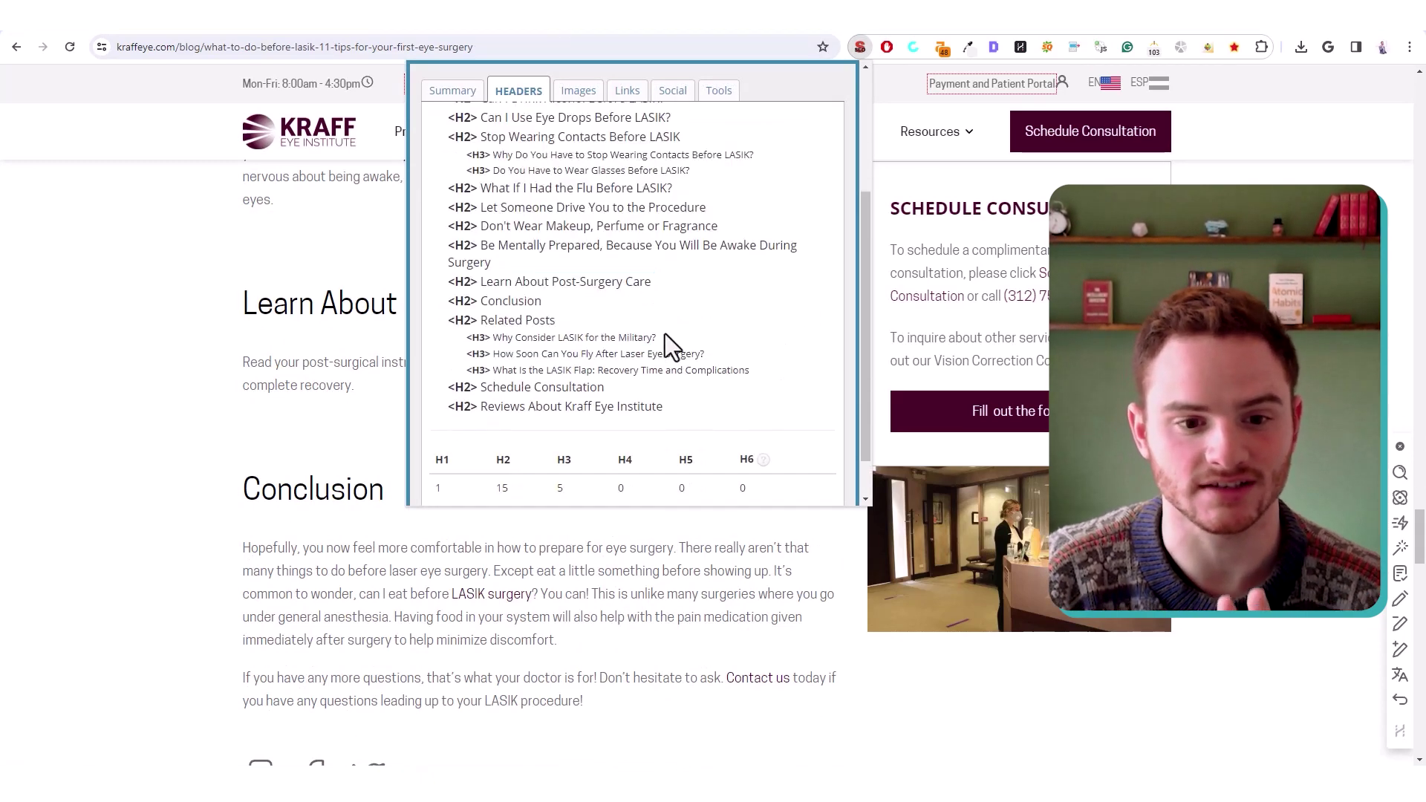
scroll(684, 305, "up", 1)
left_click_drag(580, 245, 473, 230)
right_click(473, 230)
key("Escape")
scroll(657, 368, "up", 2)
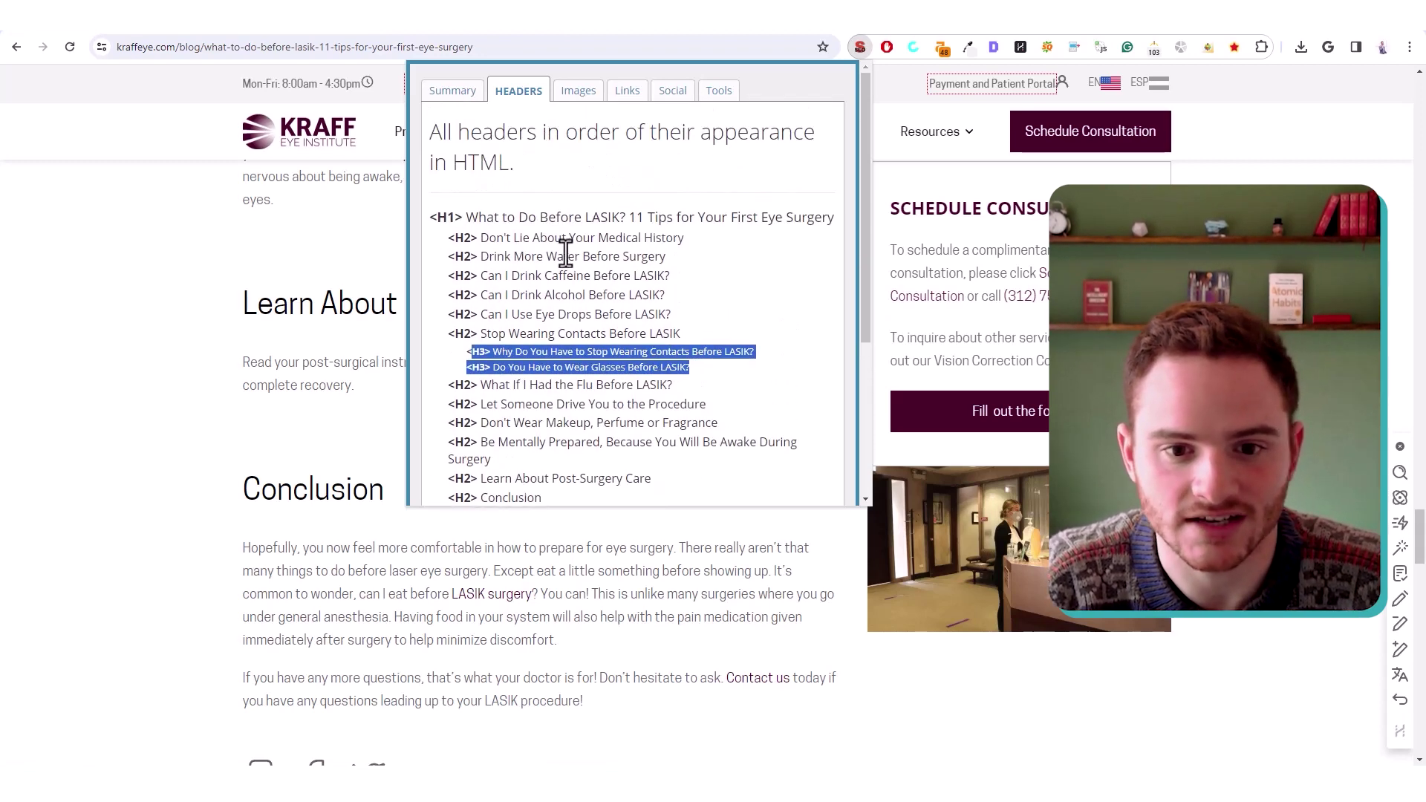
left_click_drag(452, 242, 472, 119)
left_click(456, 91)
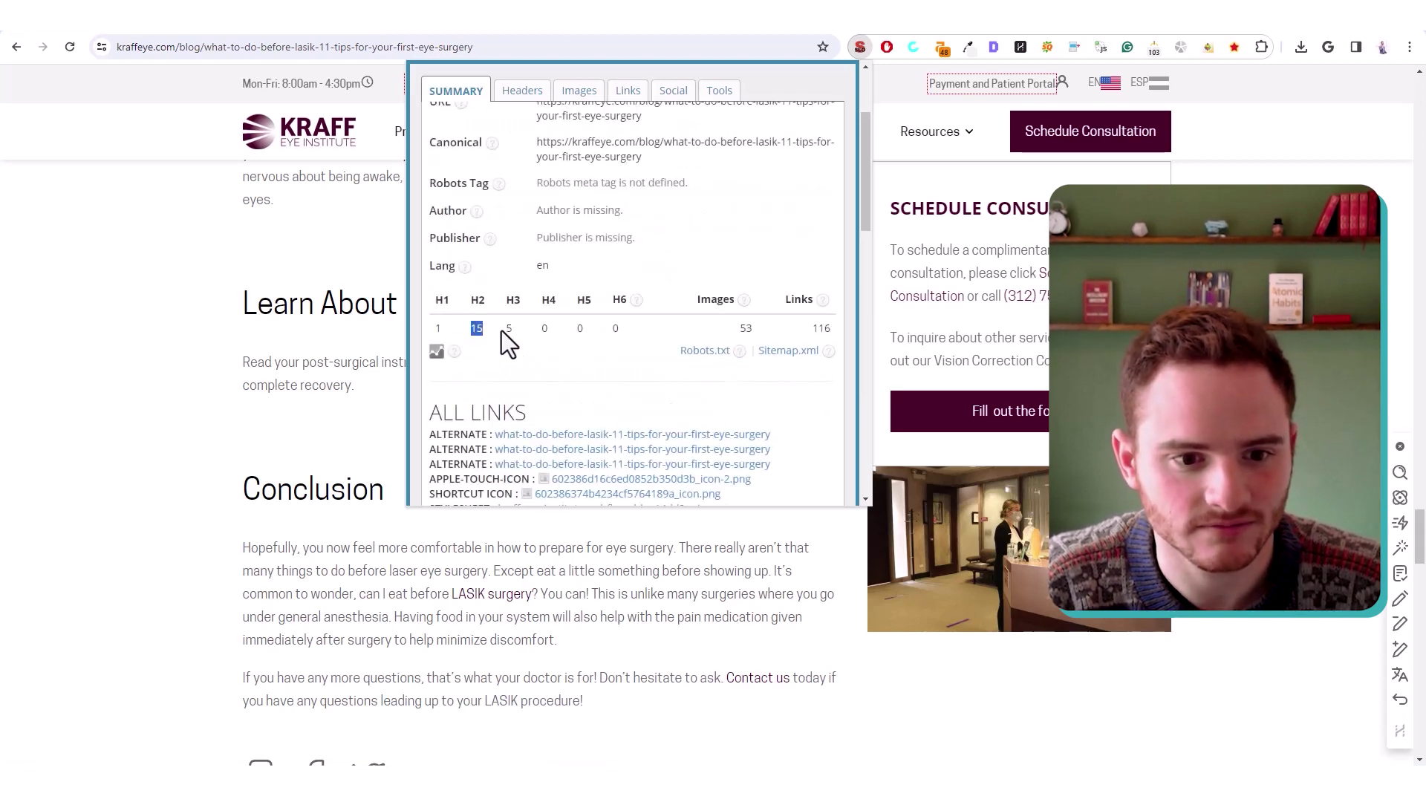
double_click(510, 329)
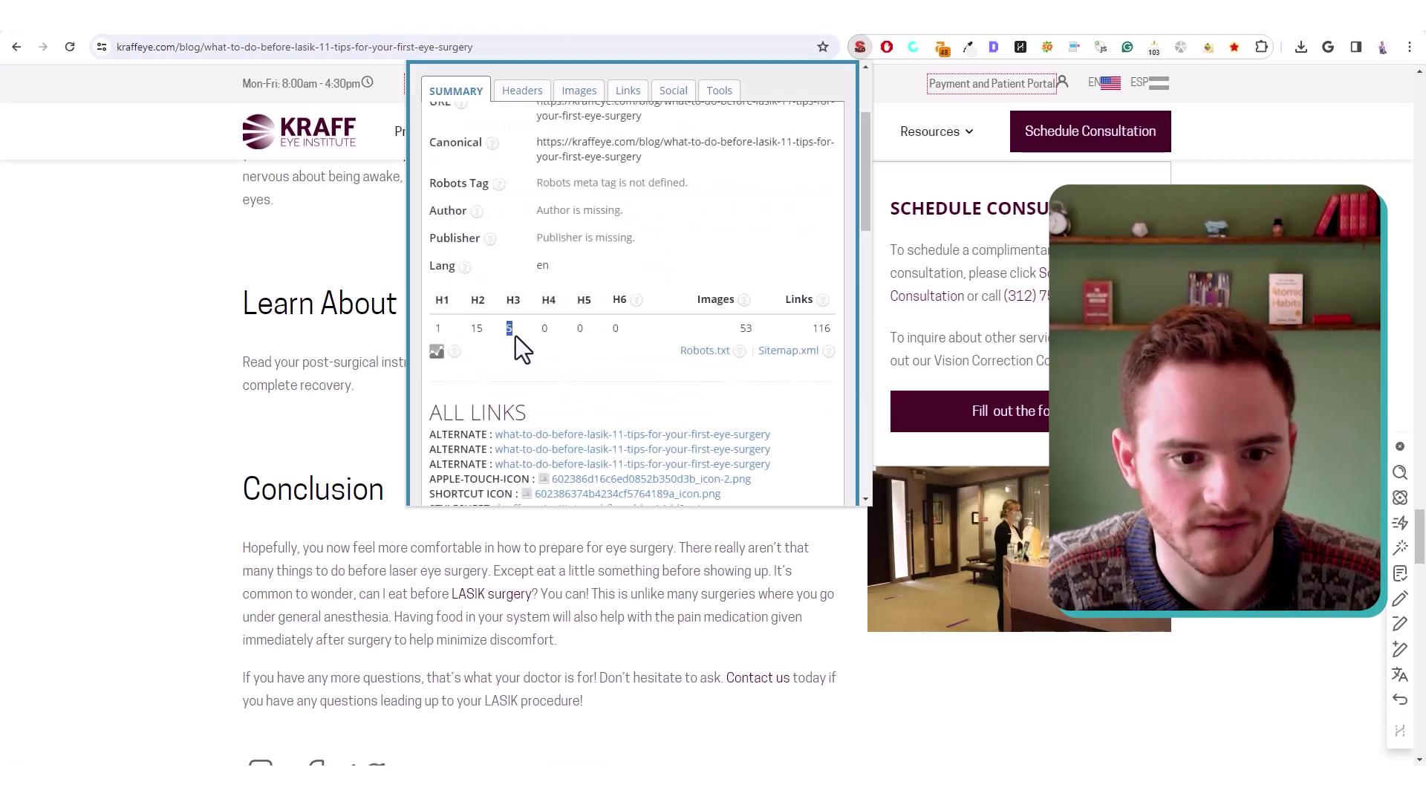
left_click(520, 92)
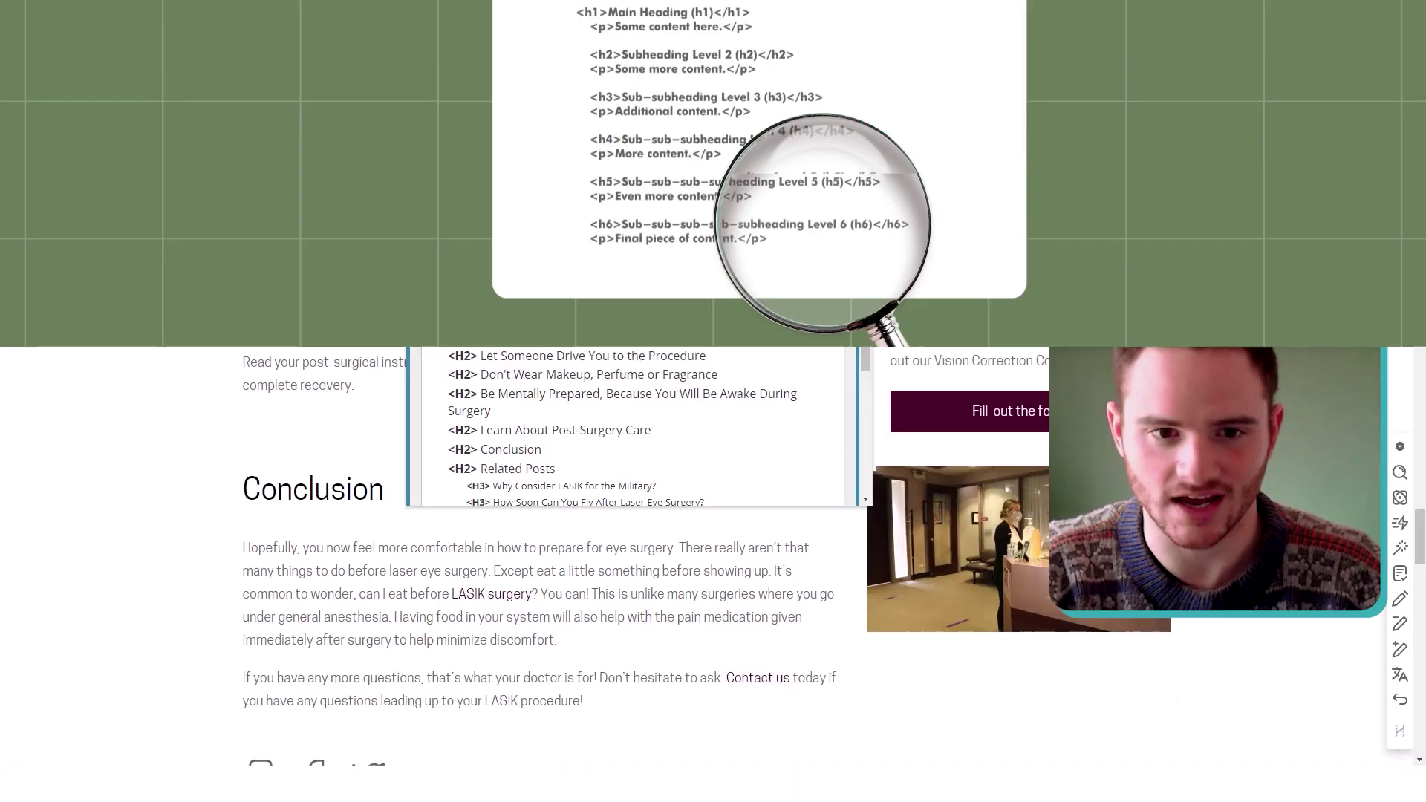
left_click_drag(449, 227, 684, 266)
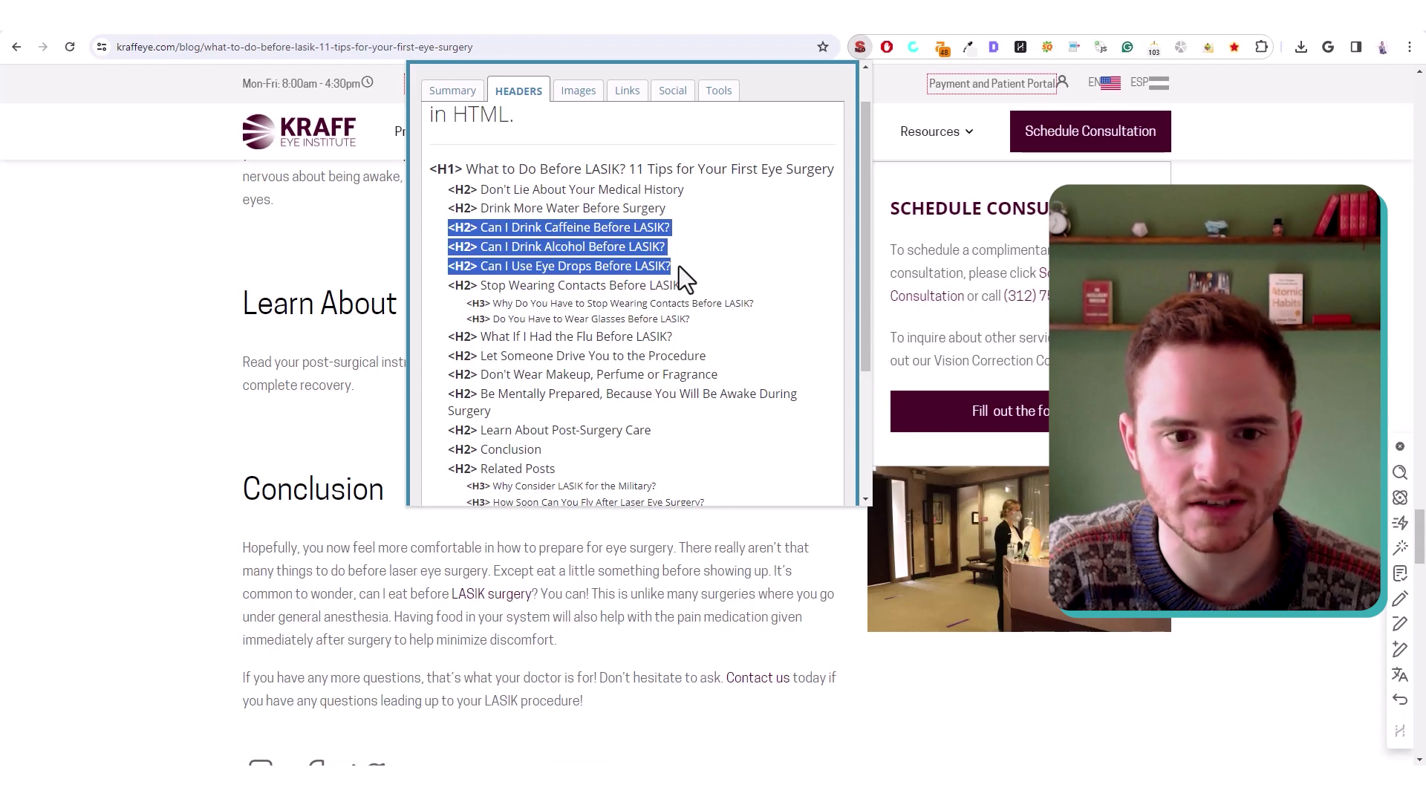
Select and clear the caffeine, alcohol and eye-drop H2s and the flu-question to Related Posts H2s
left_click_drag(679, 265, 459, 234)
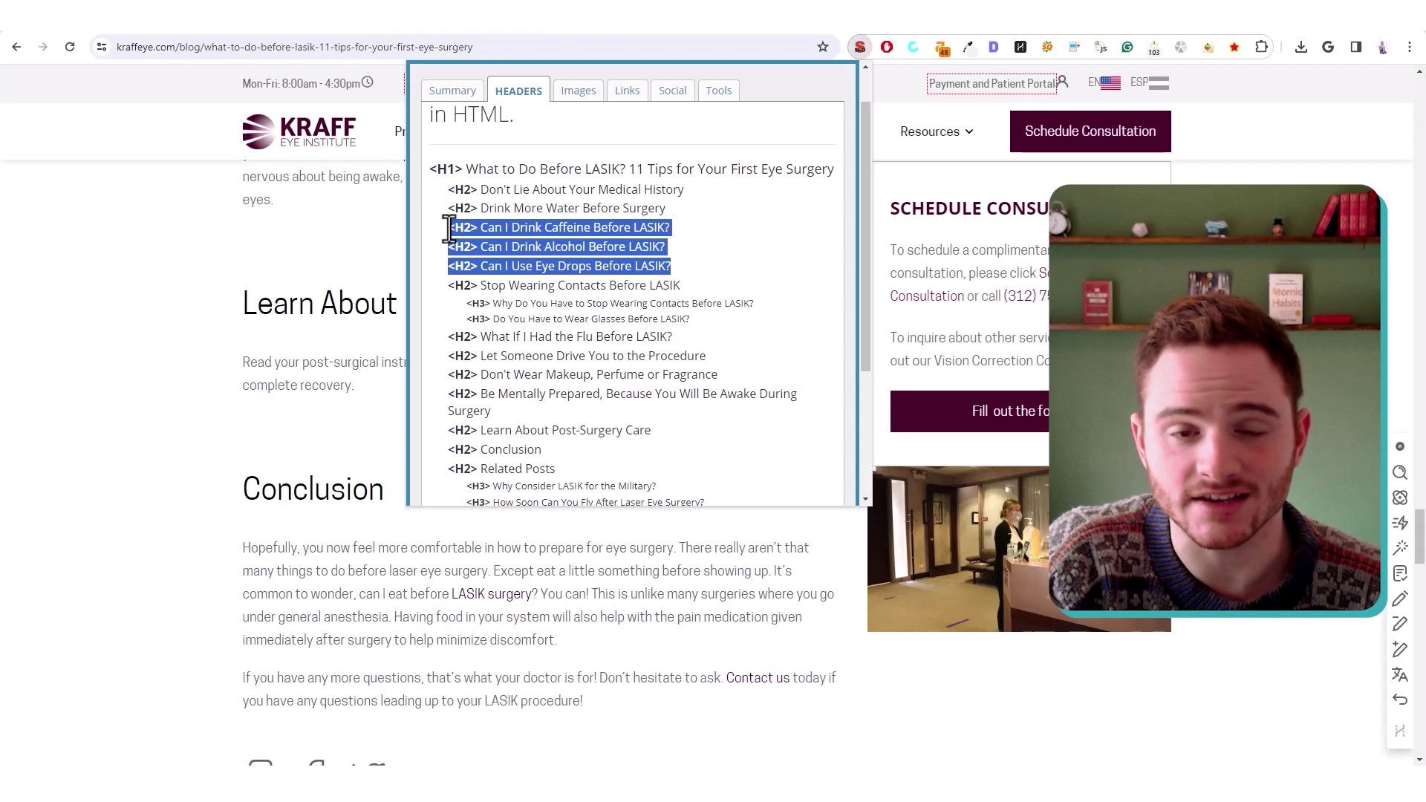
left_click(450, 228)
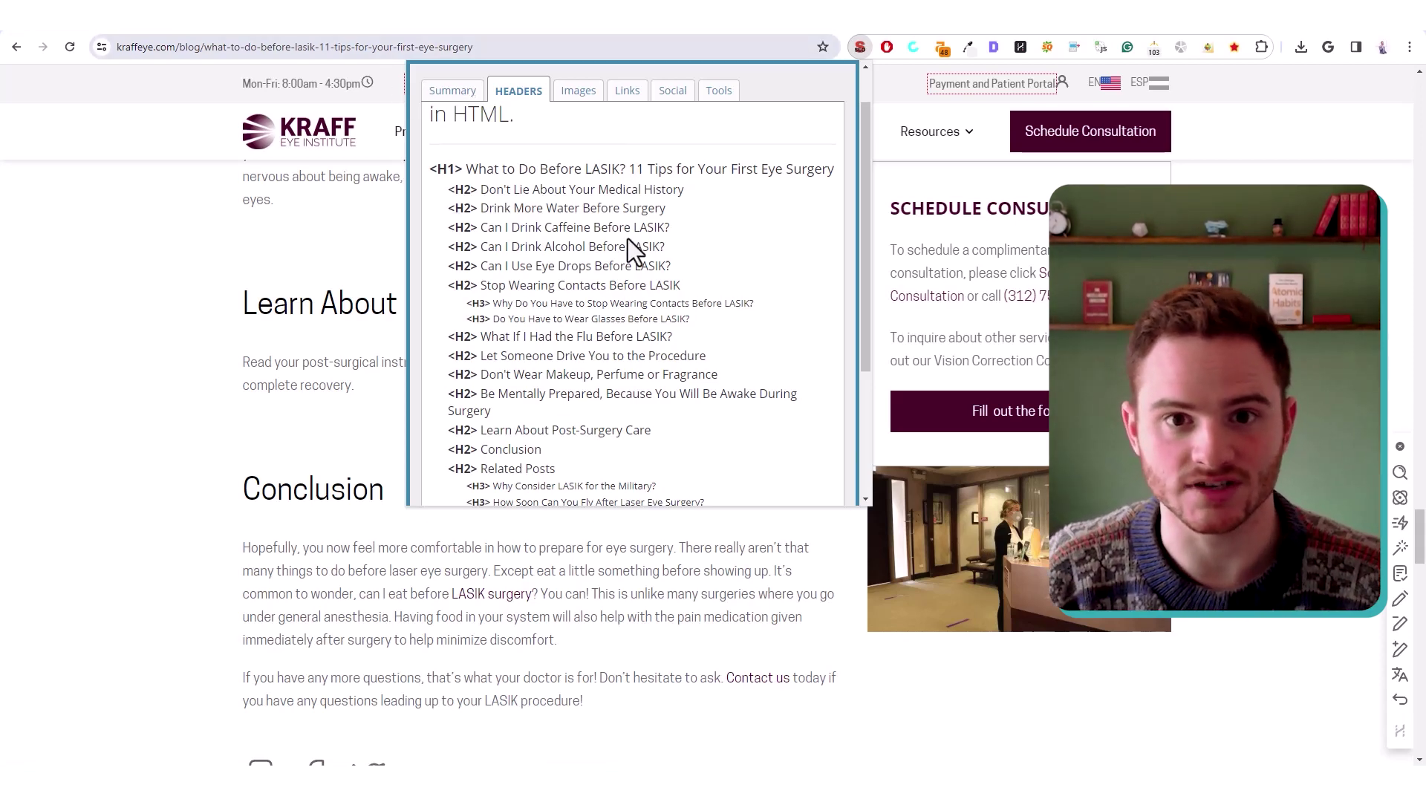
scroll(639, 252, "down", 2)
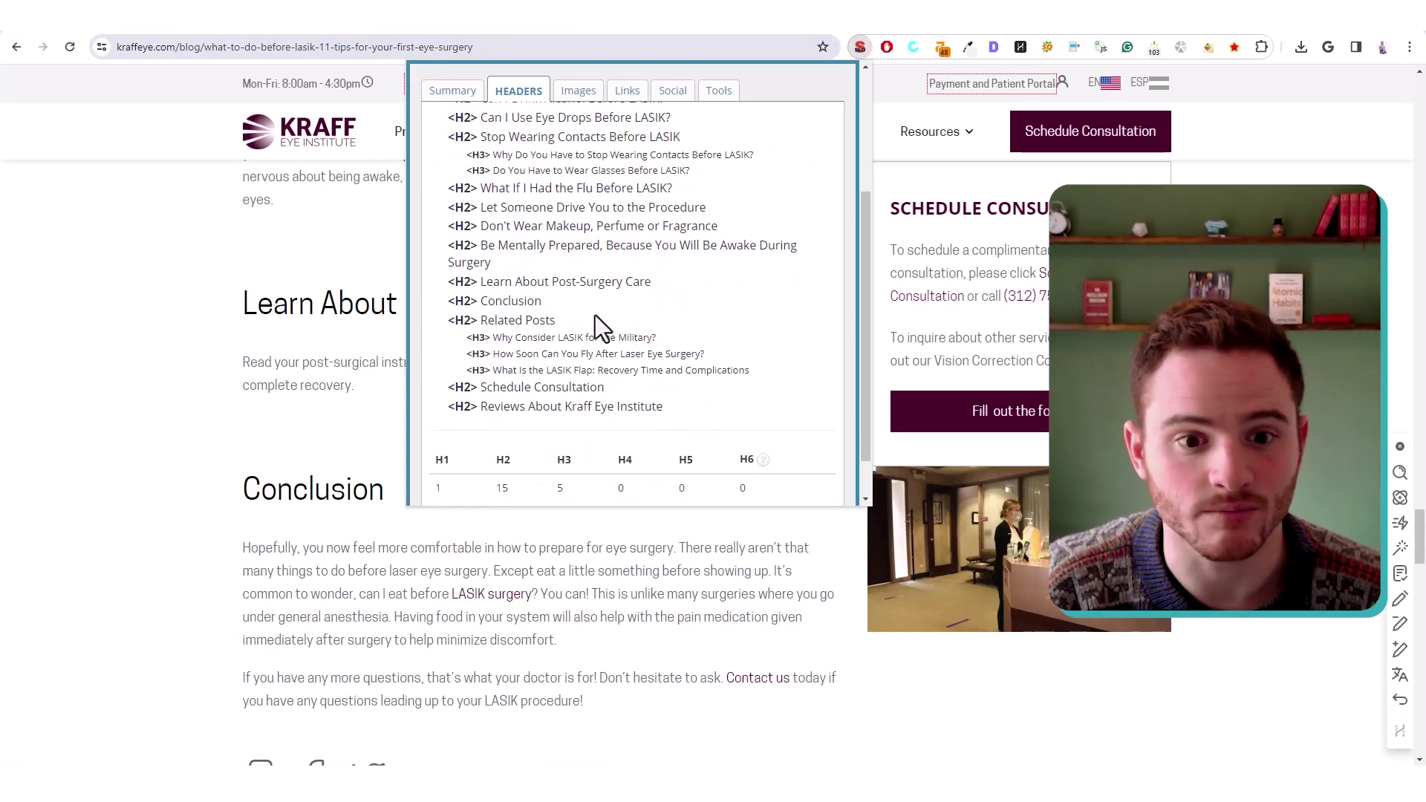
left_click_drag(594, 314, 675, 193)
left_click(445, 190)
left_click(676, 193)
Review the Providence Eye page's heading outline, highlighting its Before Treatment and day-of-surgery subheadings
left_click(259, 225)
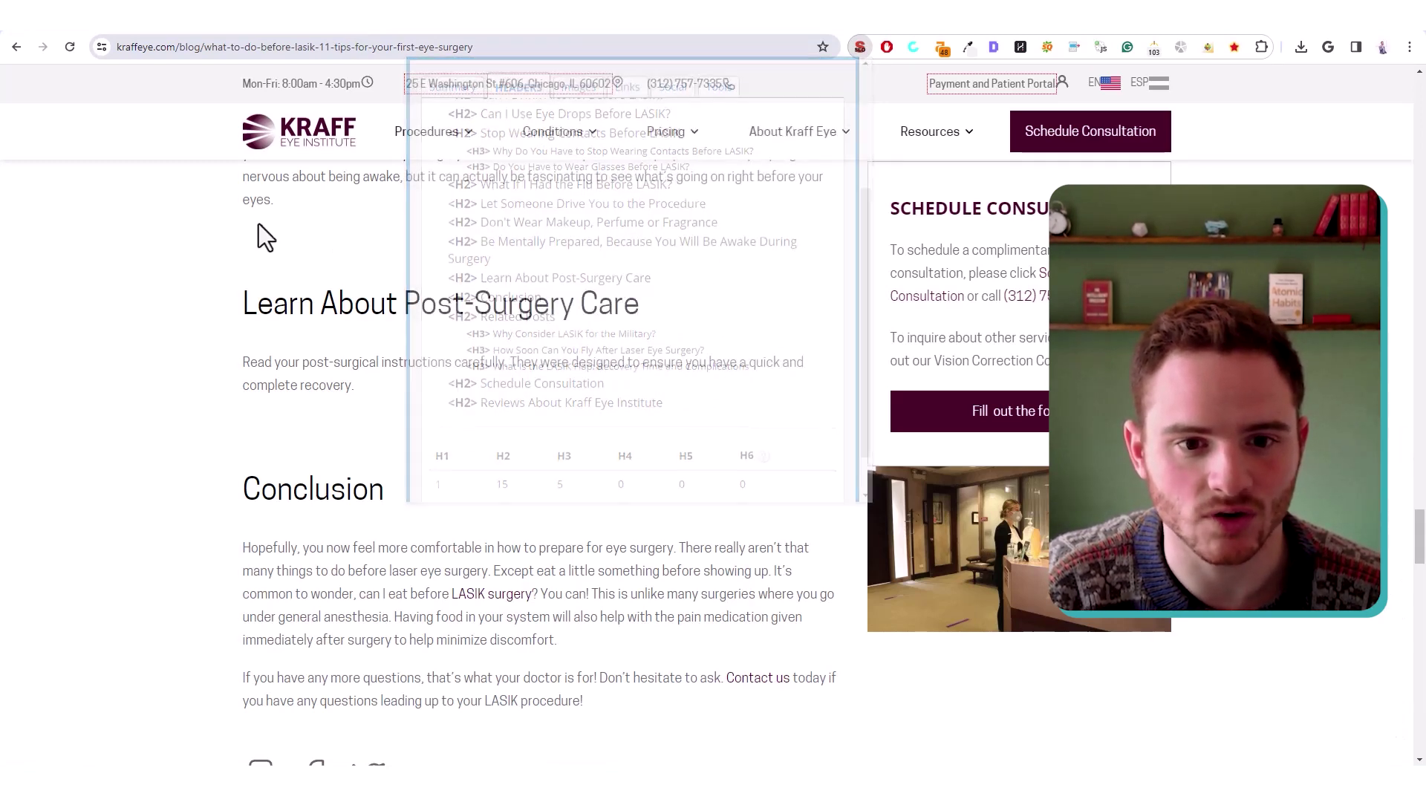
left_click(22, 49)
scroll(373, 412, "down", 3)
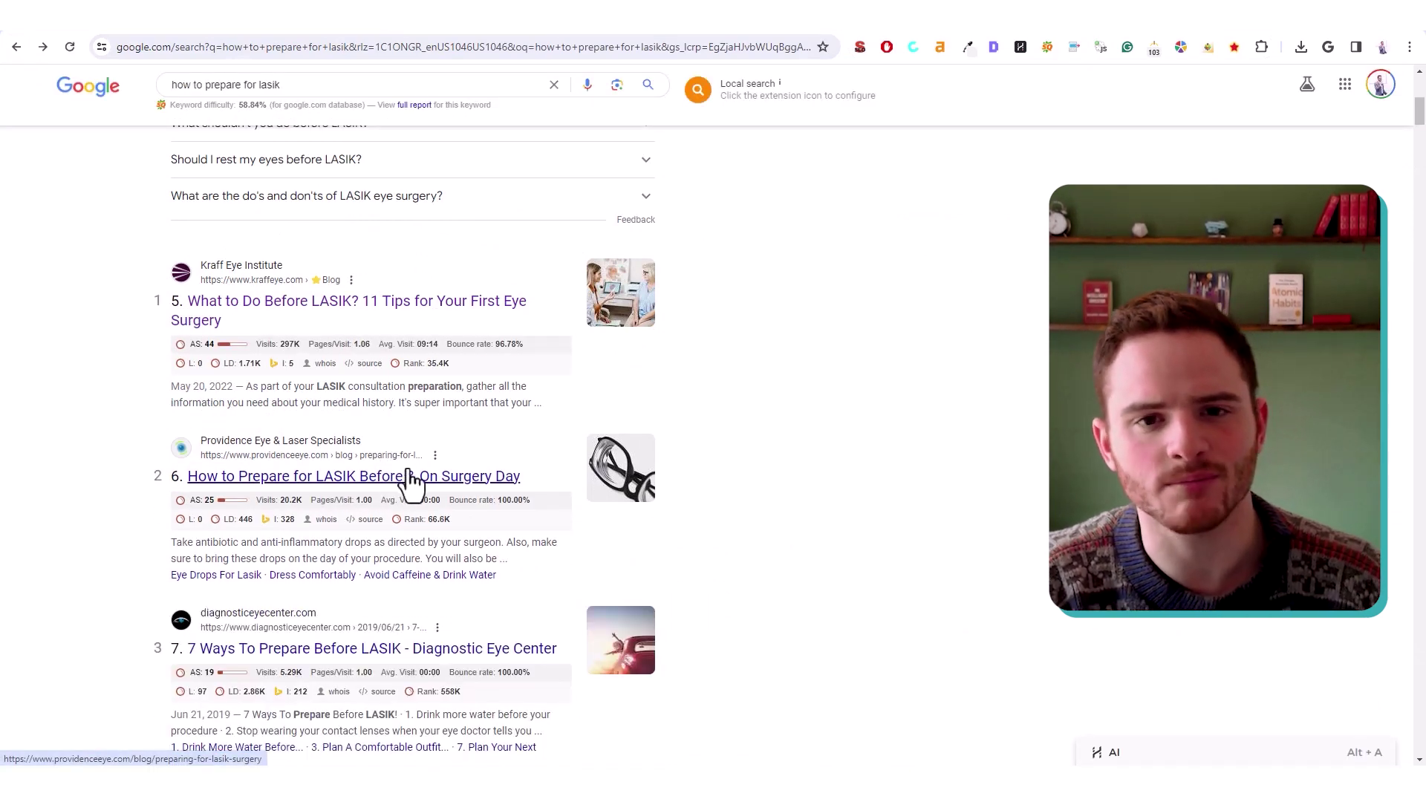
left_click(860, 47)
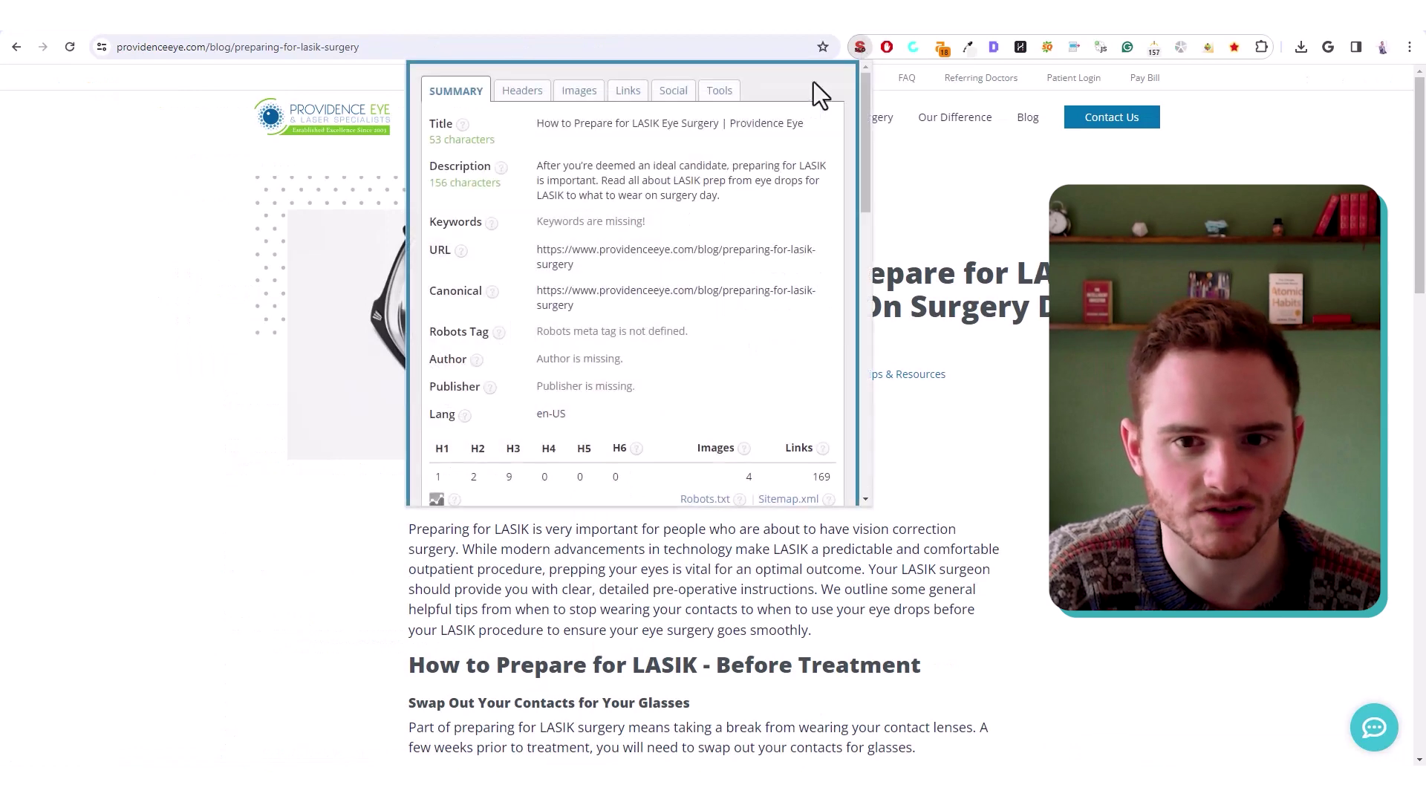
left_click(535, 95)
left_click_drag(454, 209, 554, 224)
left_click_drag(468, 225, 657, 245)
left_click_drag(468, 276, 630, 374)
left_click(630, 374)
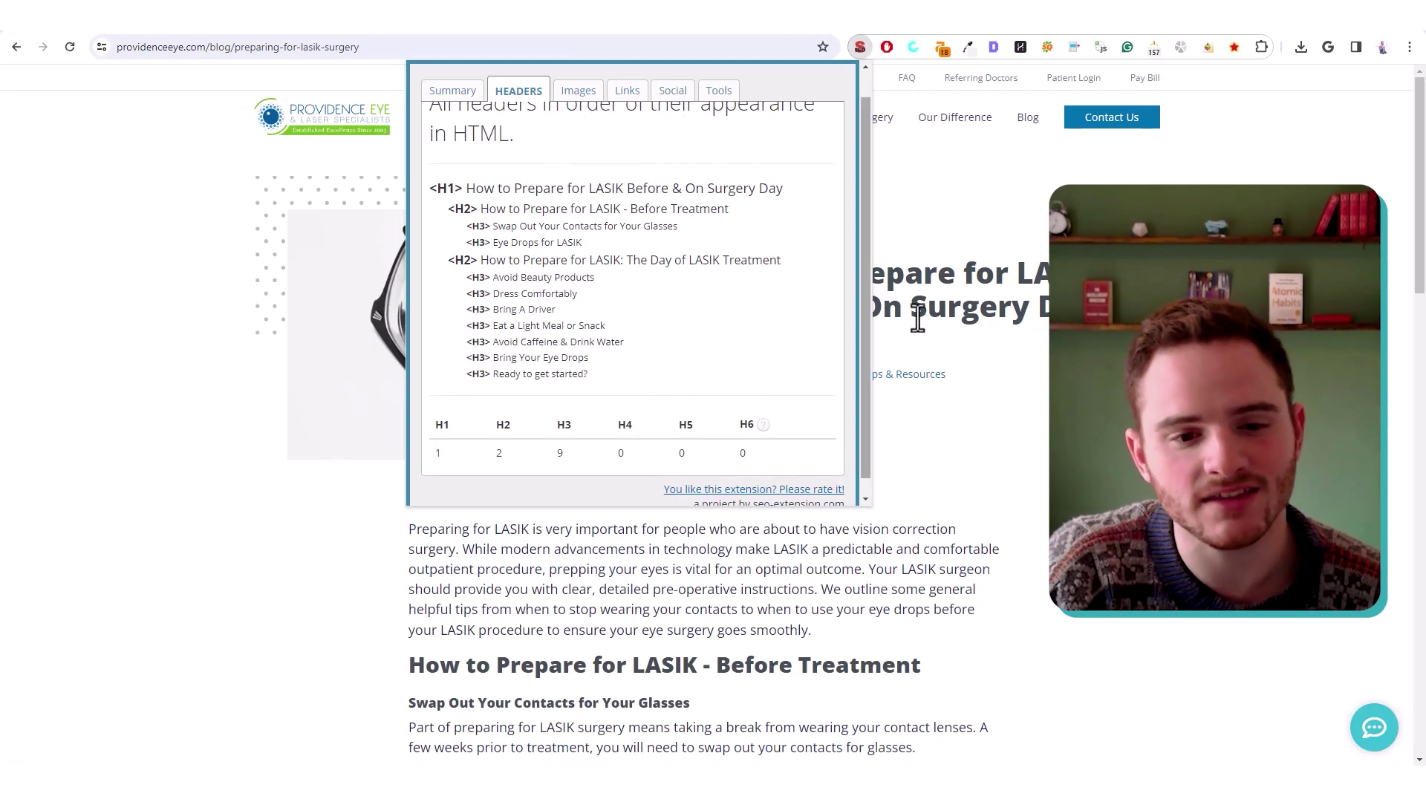
key("Escape")
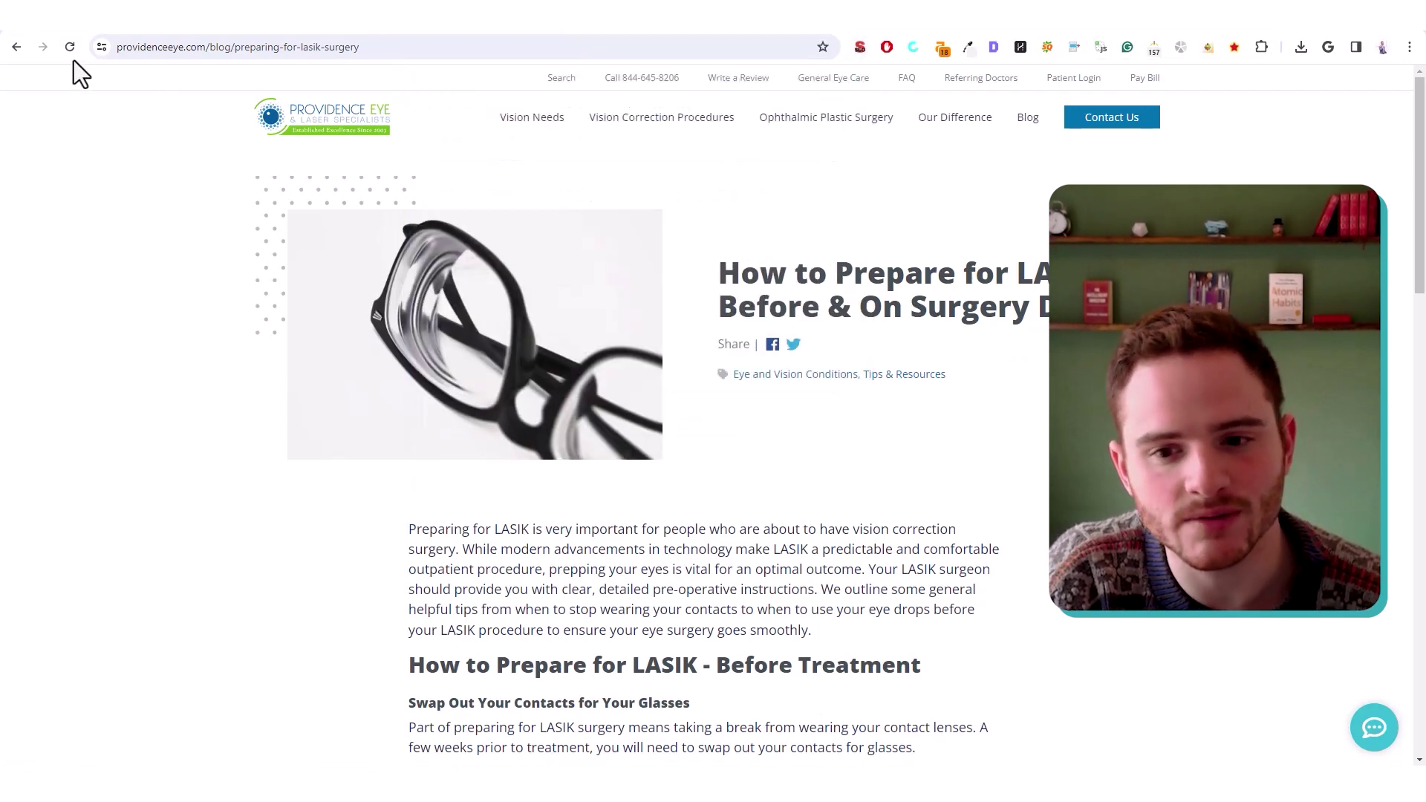
Select the H1 and H2 headings of the '7 Ways To Prepare Before LASIK' article, then return to the brief
left_click(16, 47)
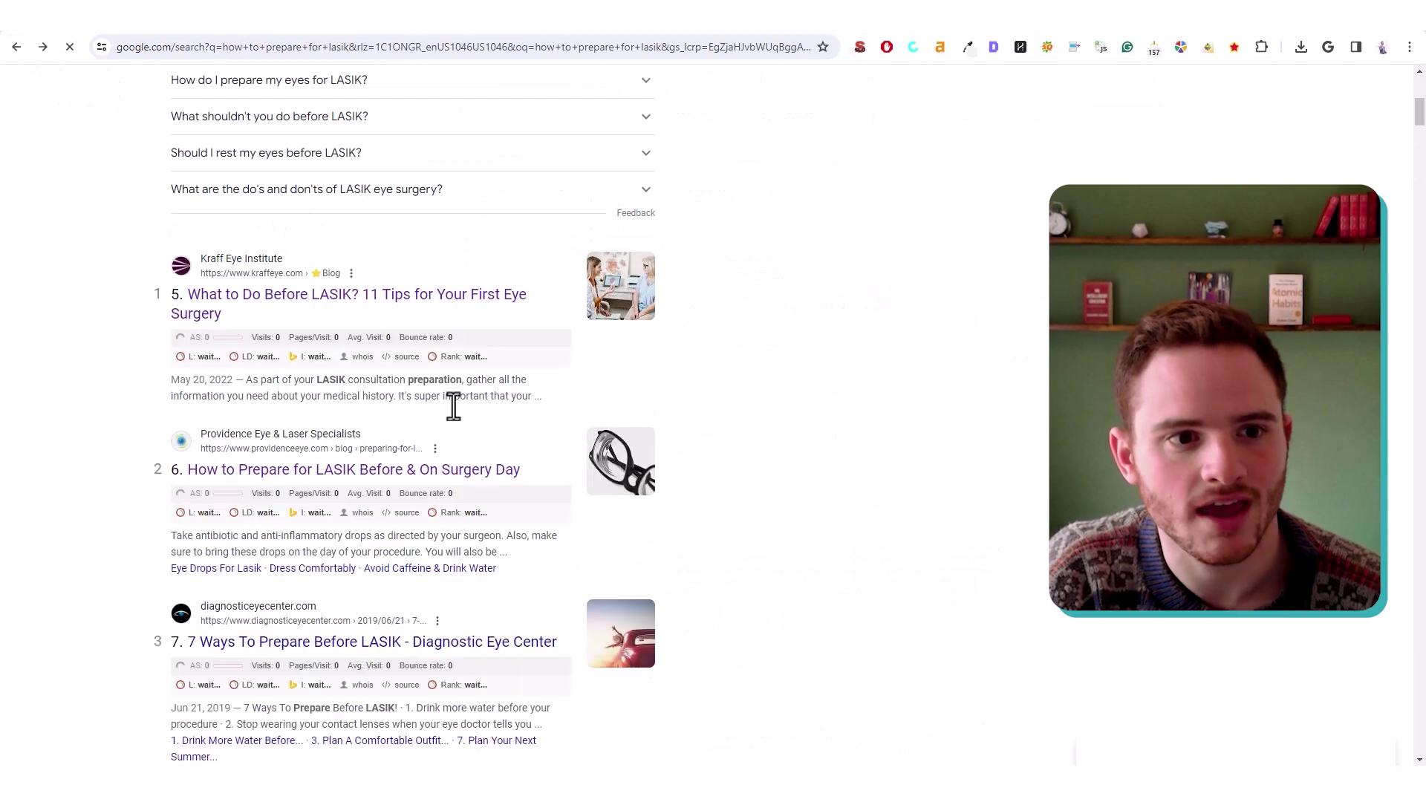
scroll(457, 407, "down", 2)
scroll(467, 425, "down", 1)
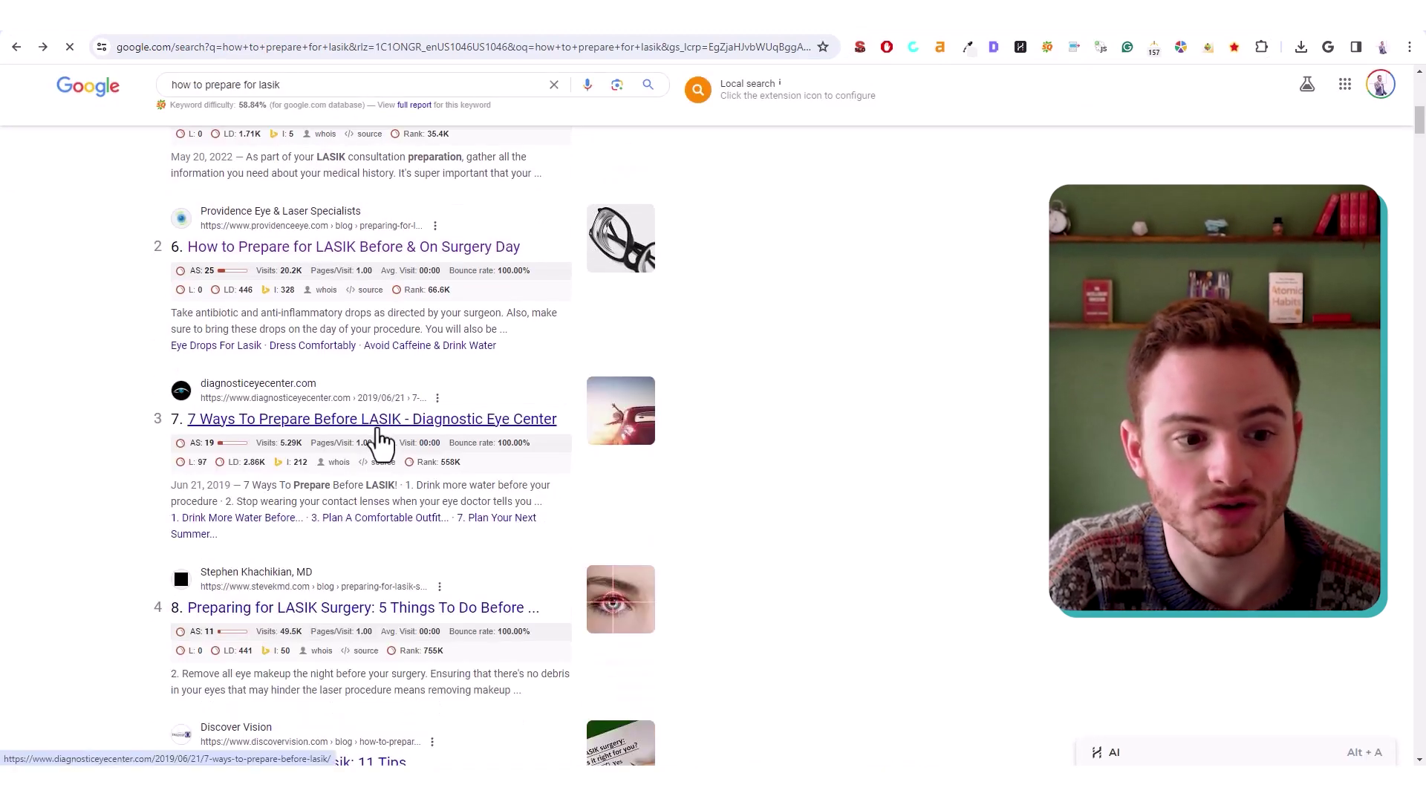
left_click(378, 430)
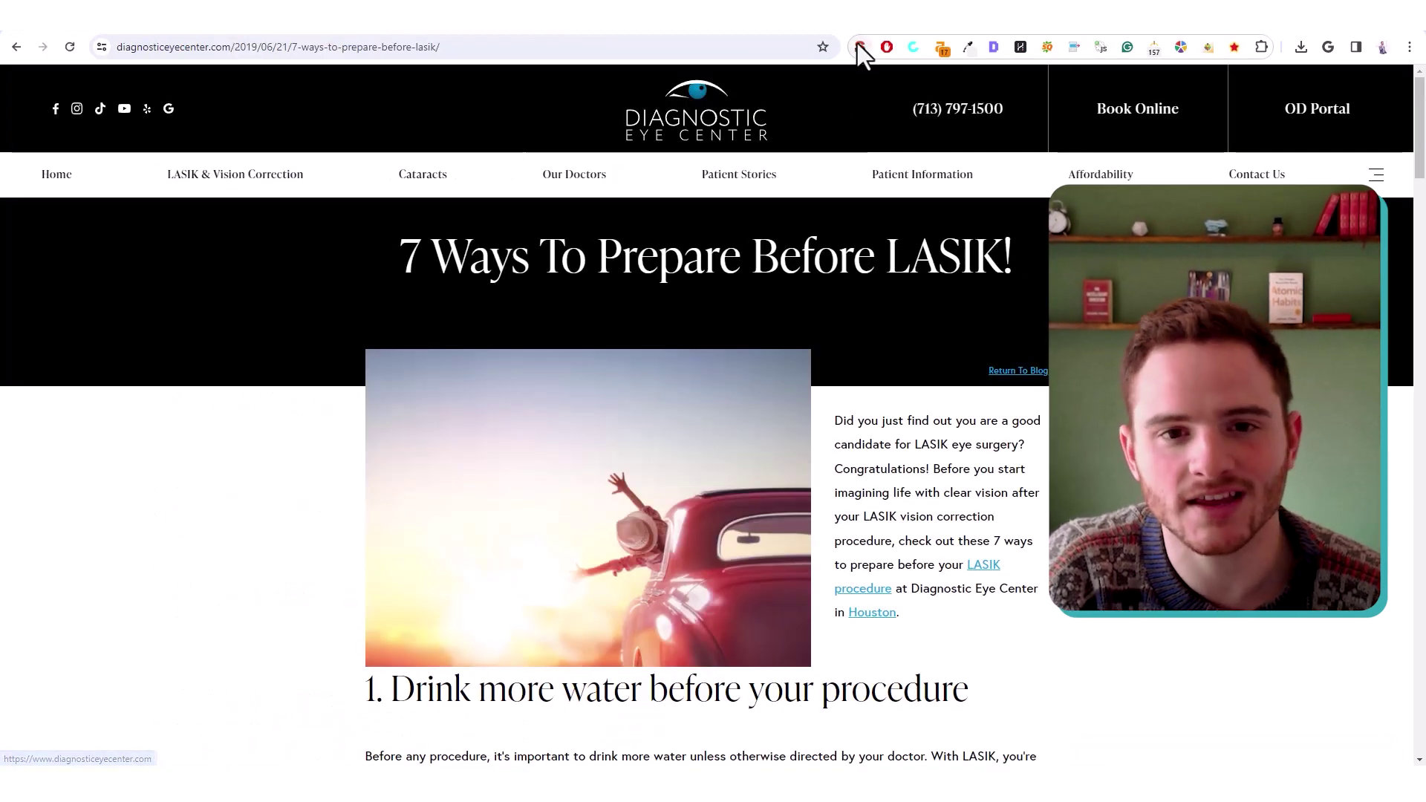
left_click(859, 47)
left_click(521, 90)
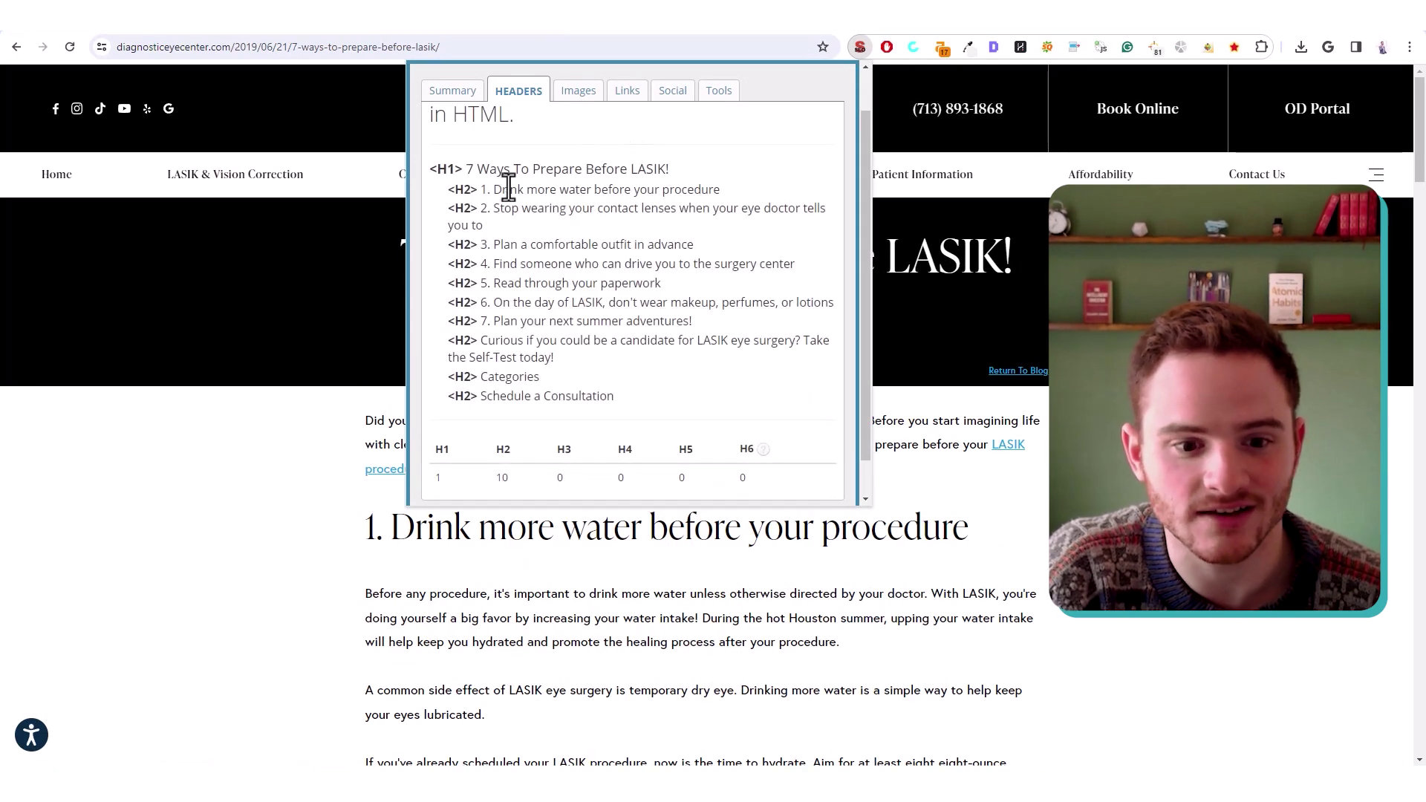
left_click_drag(429, 170, 652, 404)
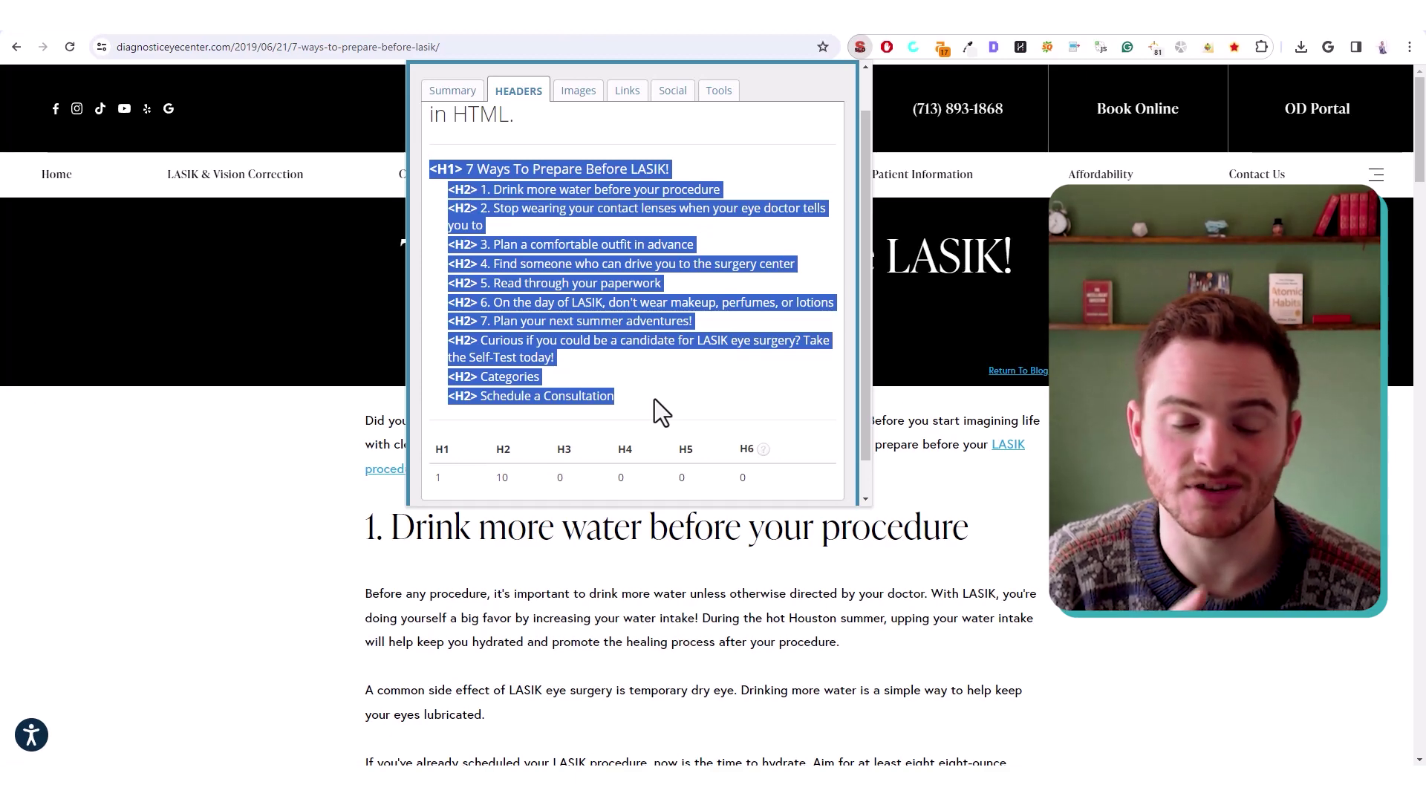
left_click_drag(670, 170, 430, 169)
key("ctrl+Tab")
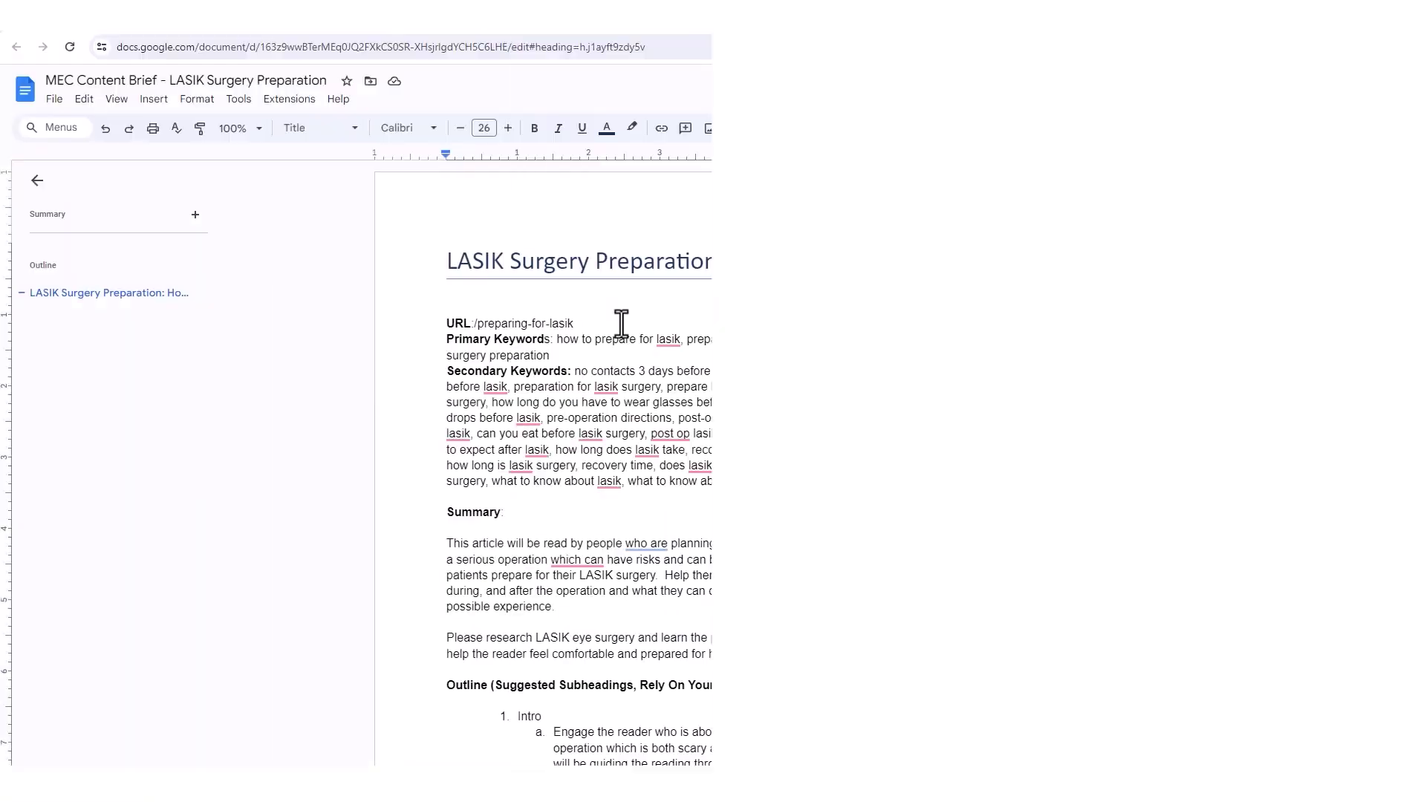
Scroll through the LASIK brief and highlight its secondary keyword list
left_click(606, 325)
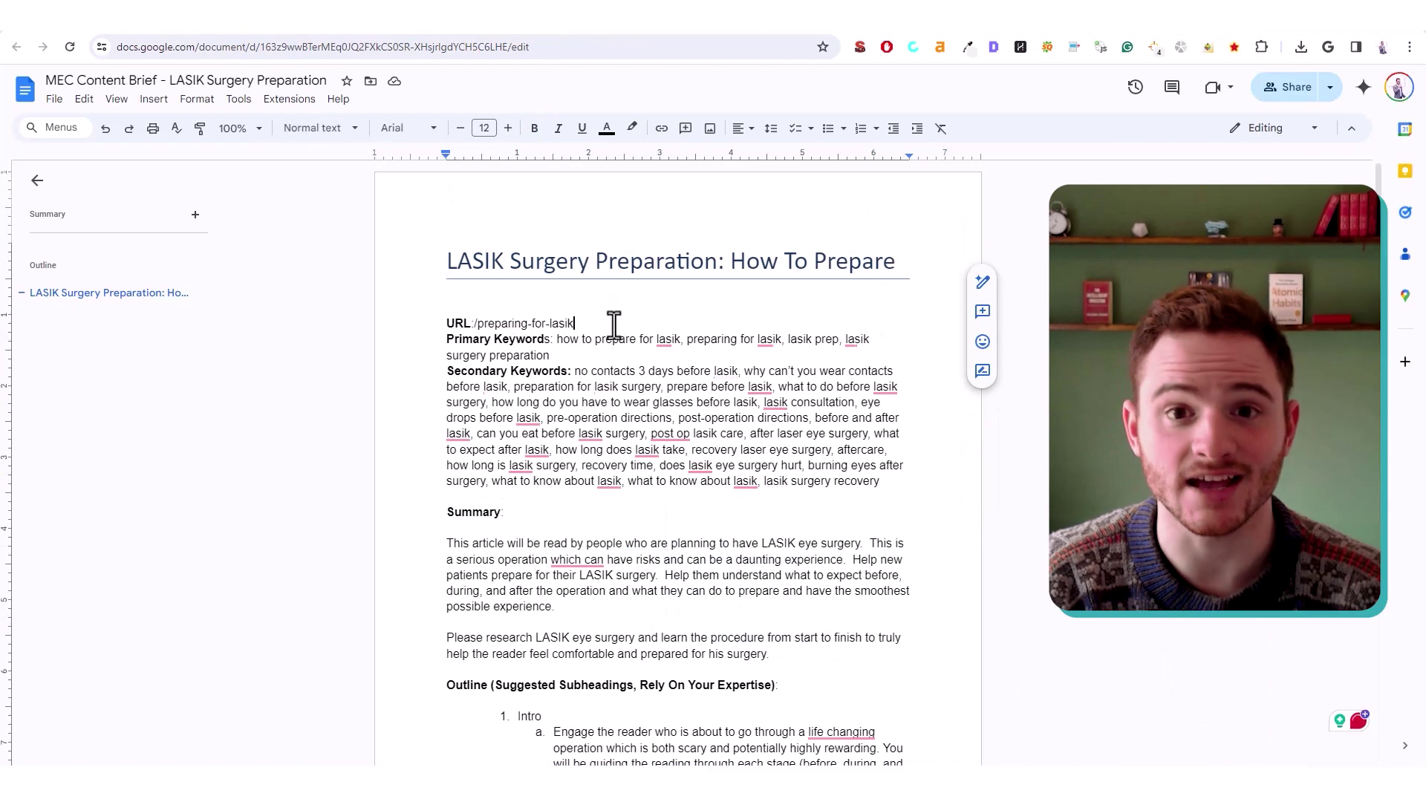
scroll(665, 348, "down", 5)
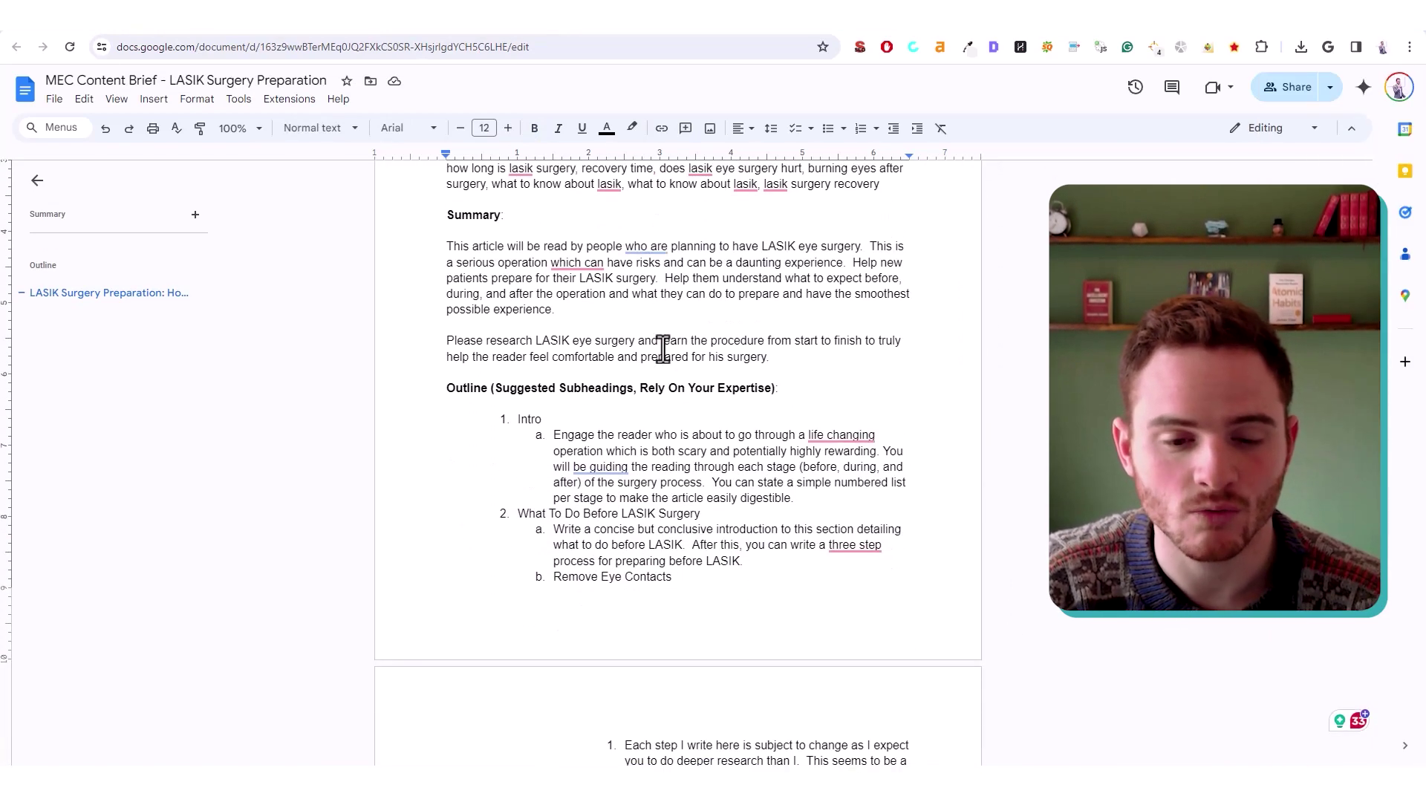
scroll(657, 346, "down", 2)
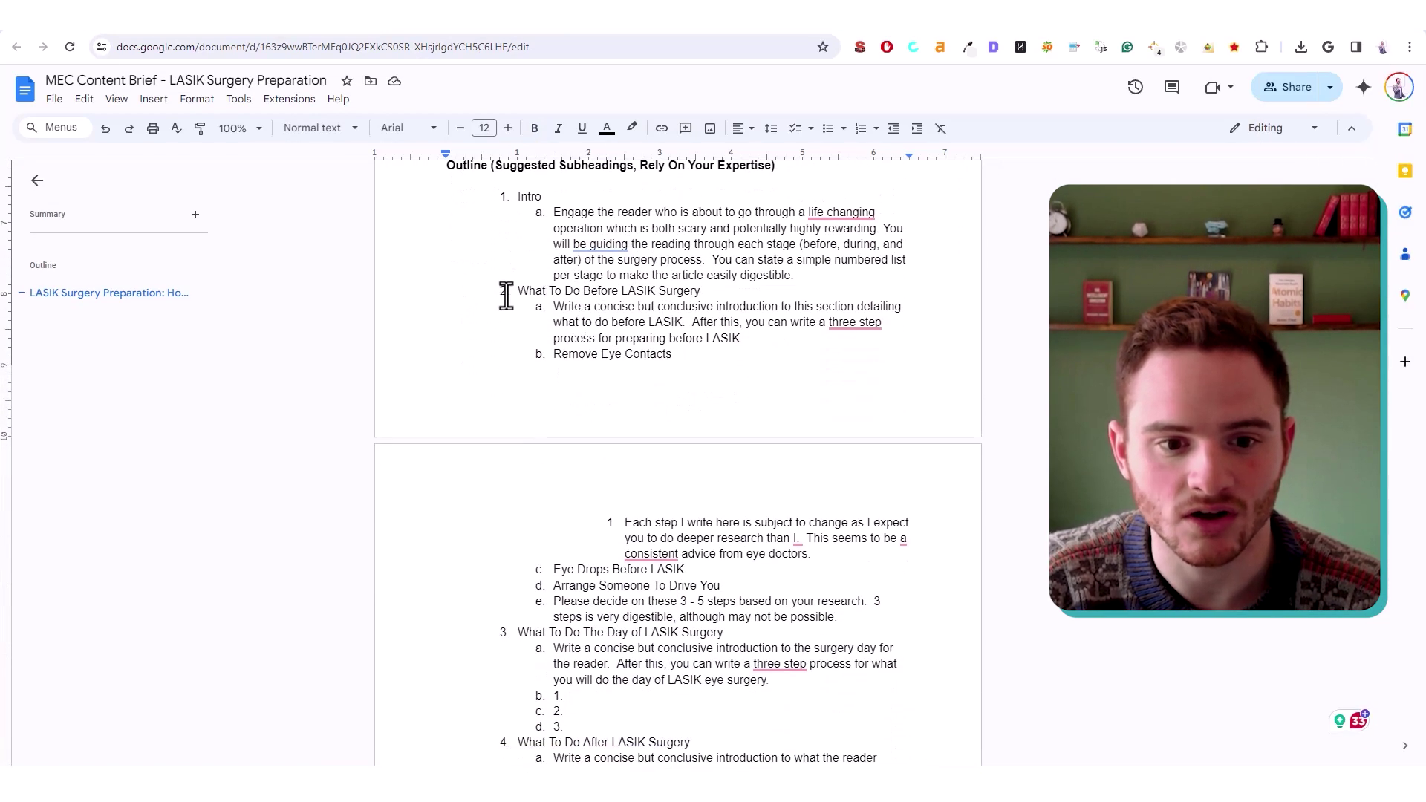
scroll(650, 365, "down", 1)
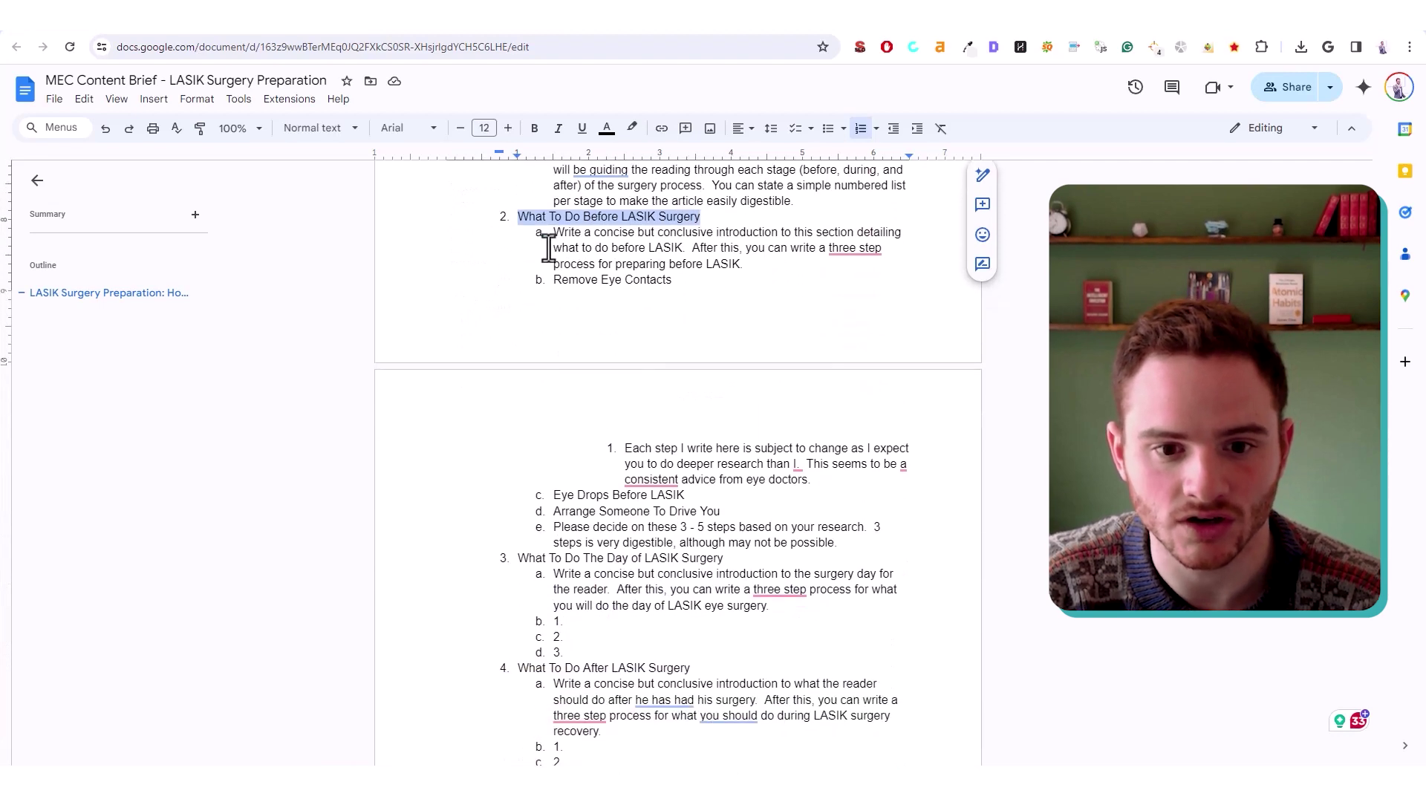
scroll(759, 247, "down", 4)
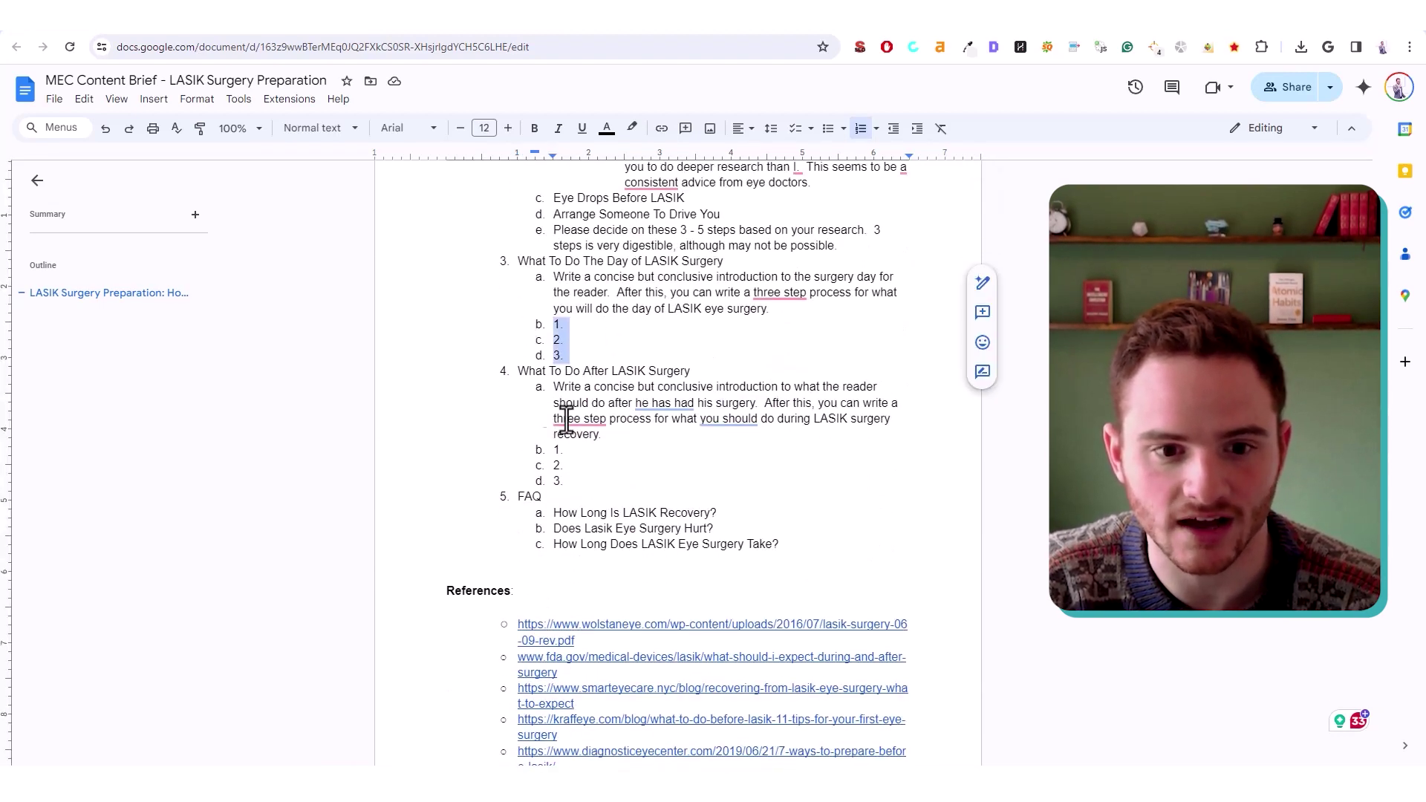
scroll(610, 482, "up", 8)
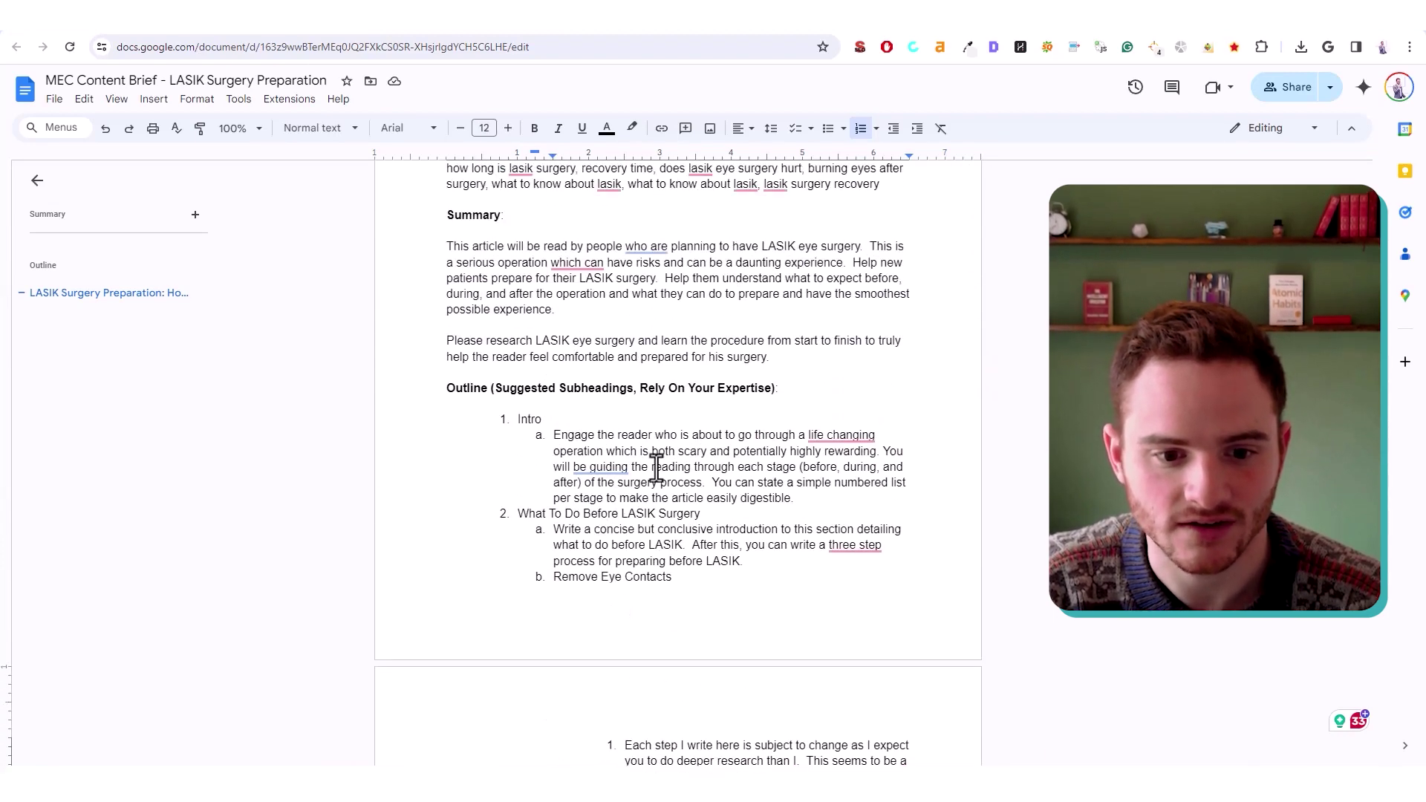
scroll(715, 446, "up", 4)
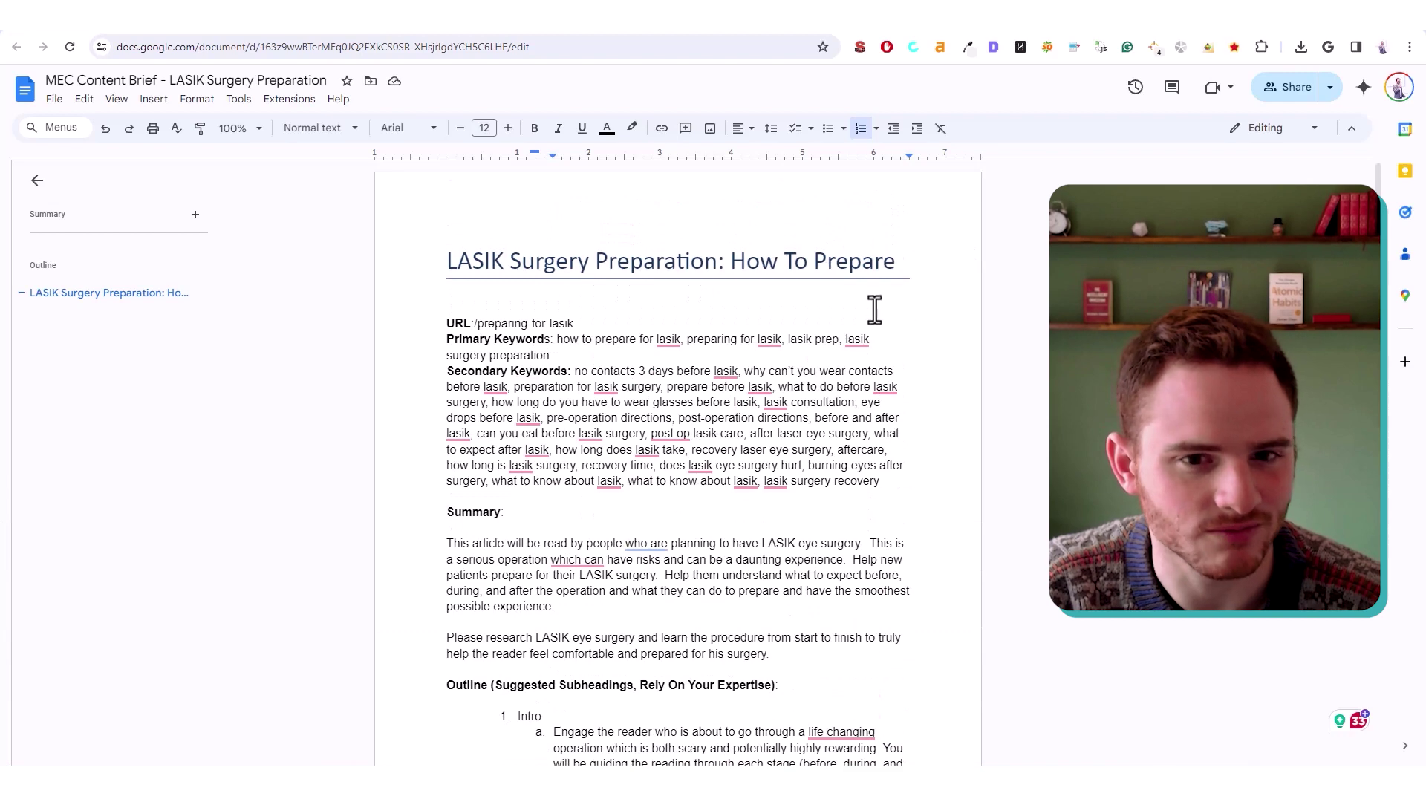
left_click_drag(571, 378, 980, 478)
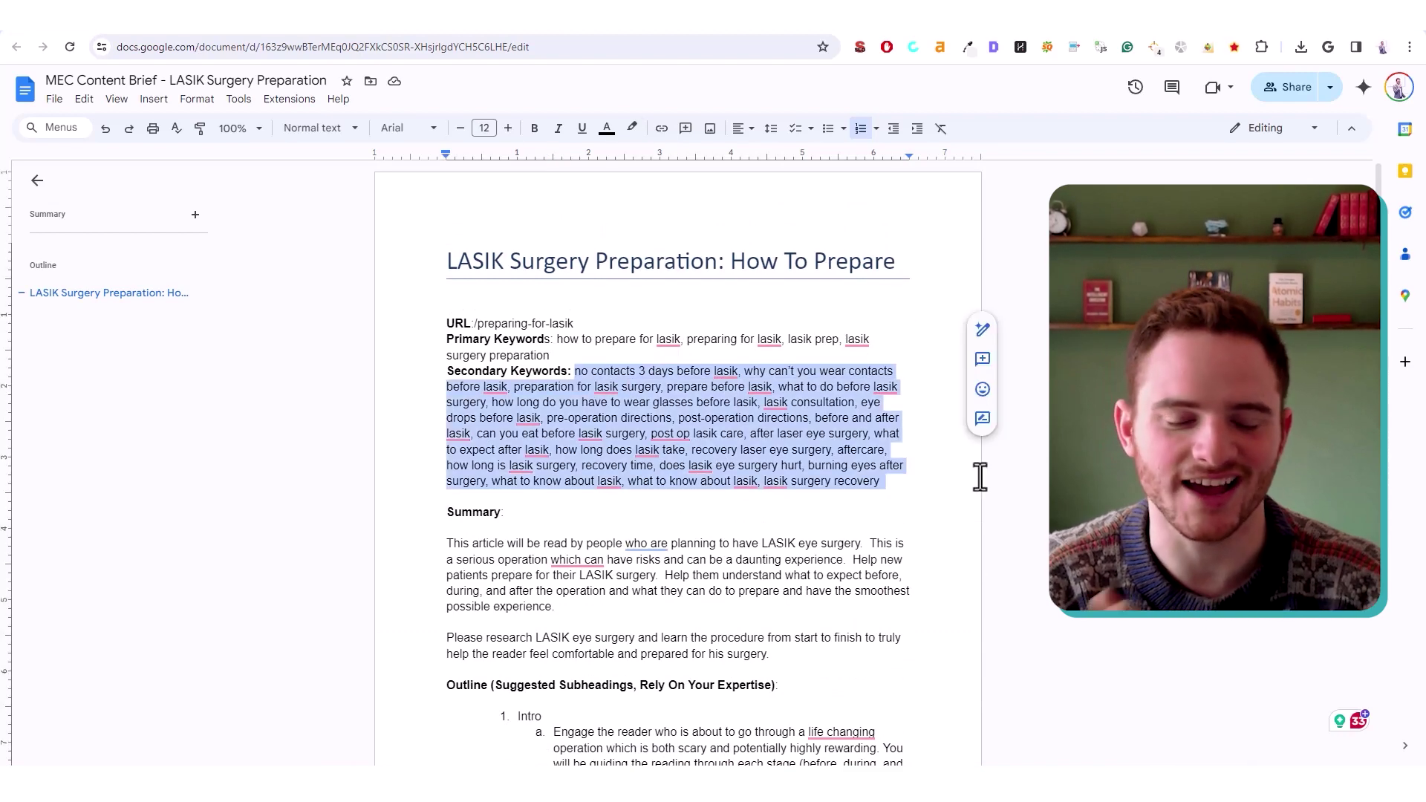
left_click(971, 478)
Highlight the 'What To Do After LASIK Surgery' and 'What To Do The Day of LASIK Surgery' headings
scroll(764, 455, "down", 5)
scroll(765, 454, "down", 7)
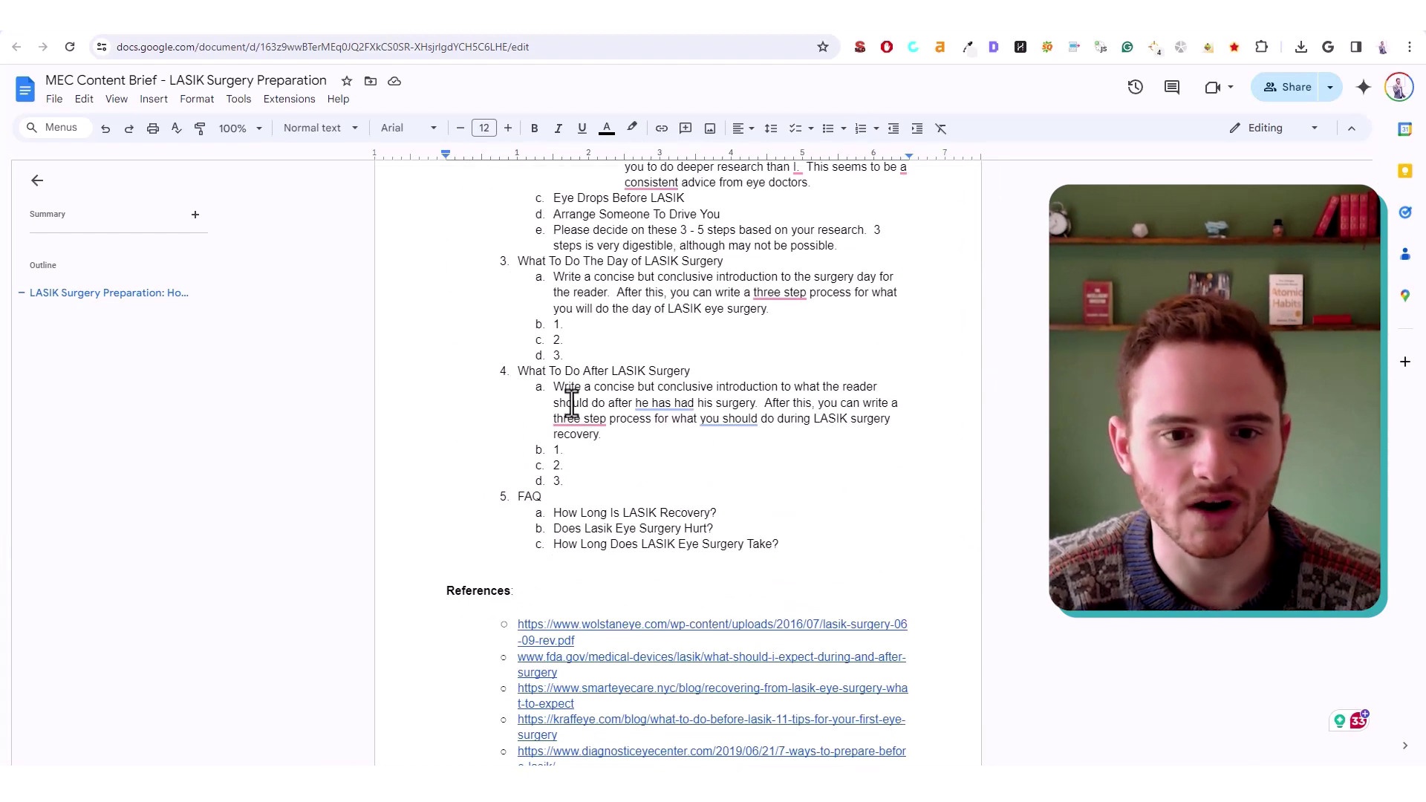
left_click_drag(519, 374, 725, 371)
left_click(726, 372)
scroll(713, 415, "up", 3)
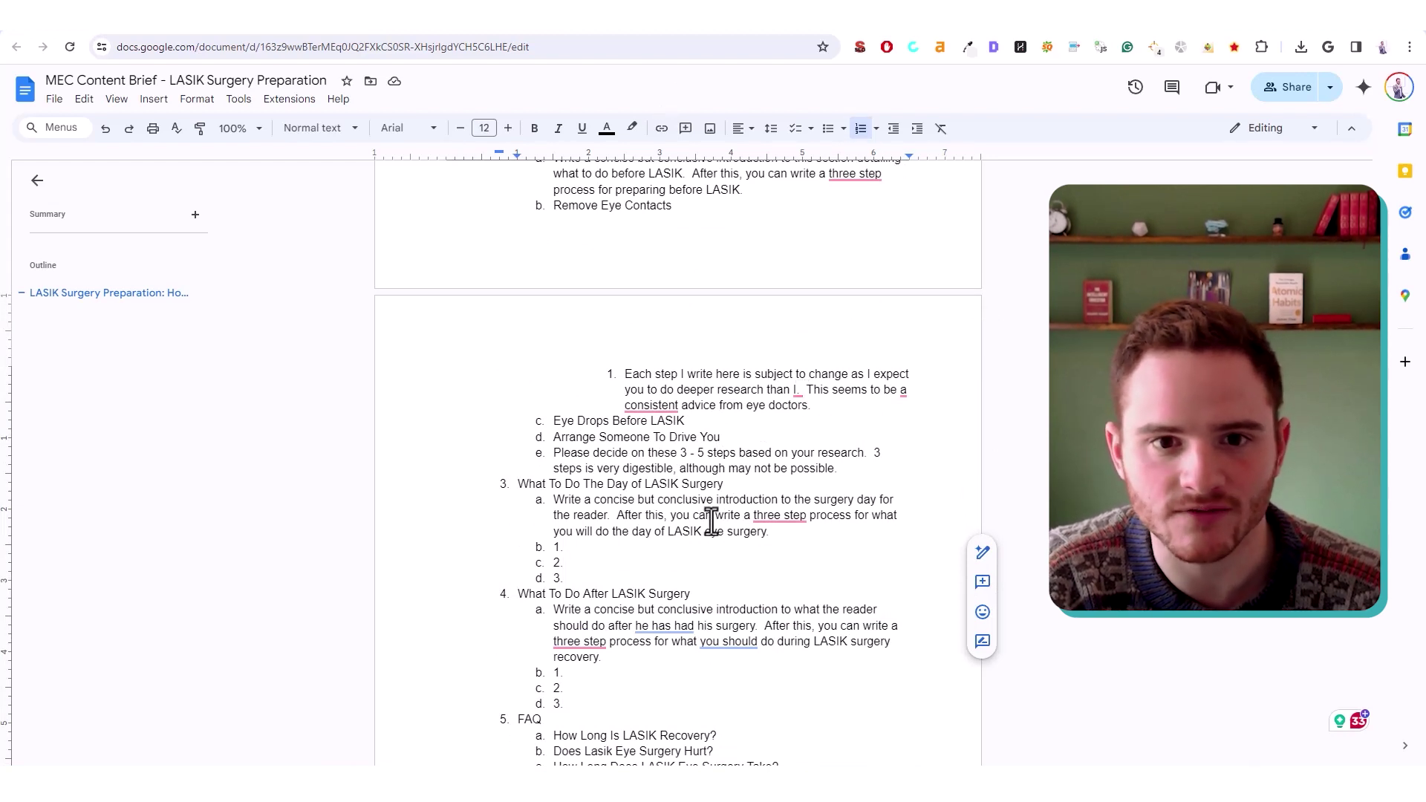
left_click_drag(724, 483, 537, 488)
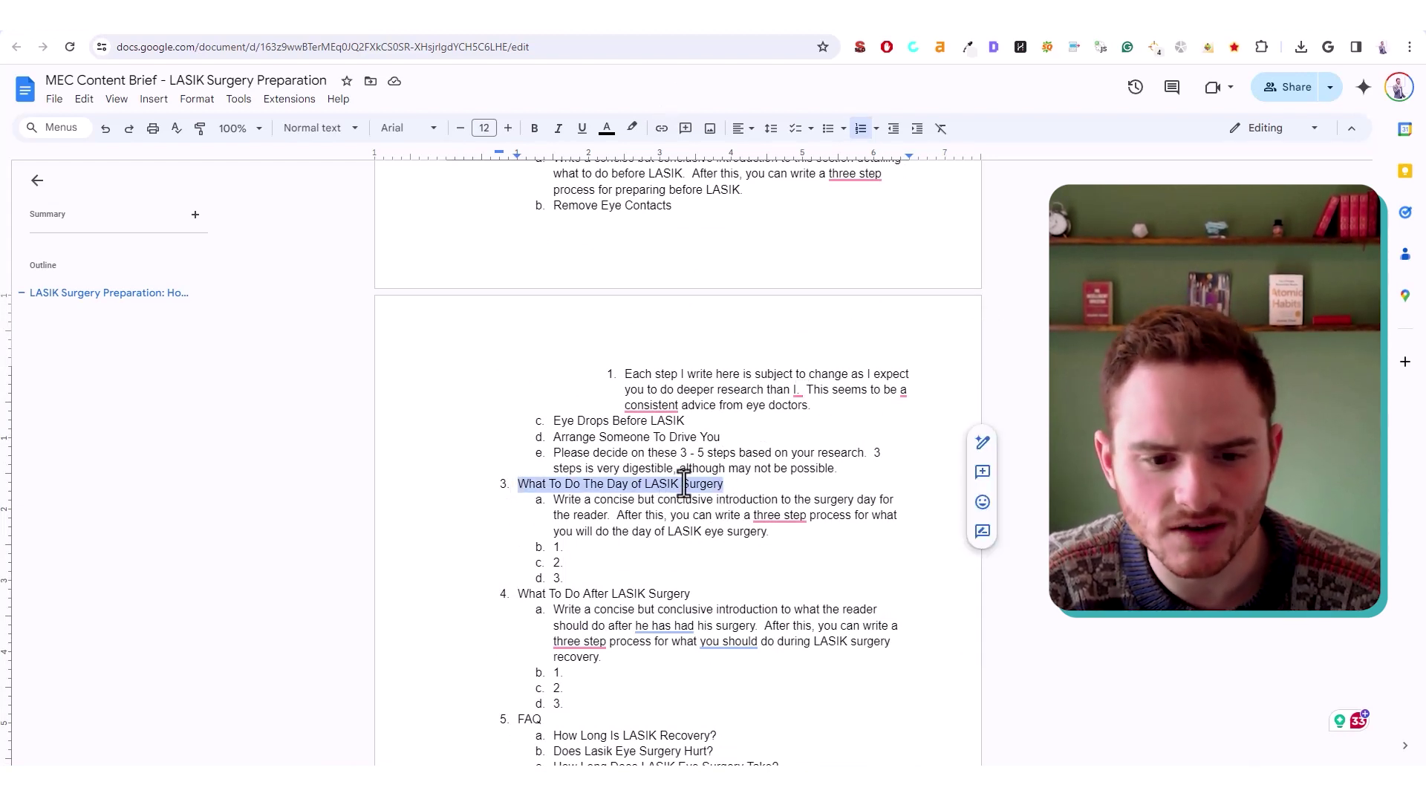
left_click(548, 584)
Add an empty FAQ item d. after the third FAQ question
scroll(674, 572, "up", 2)
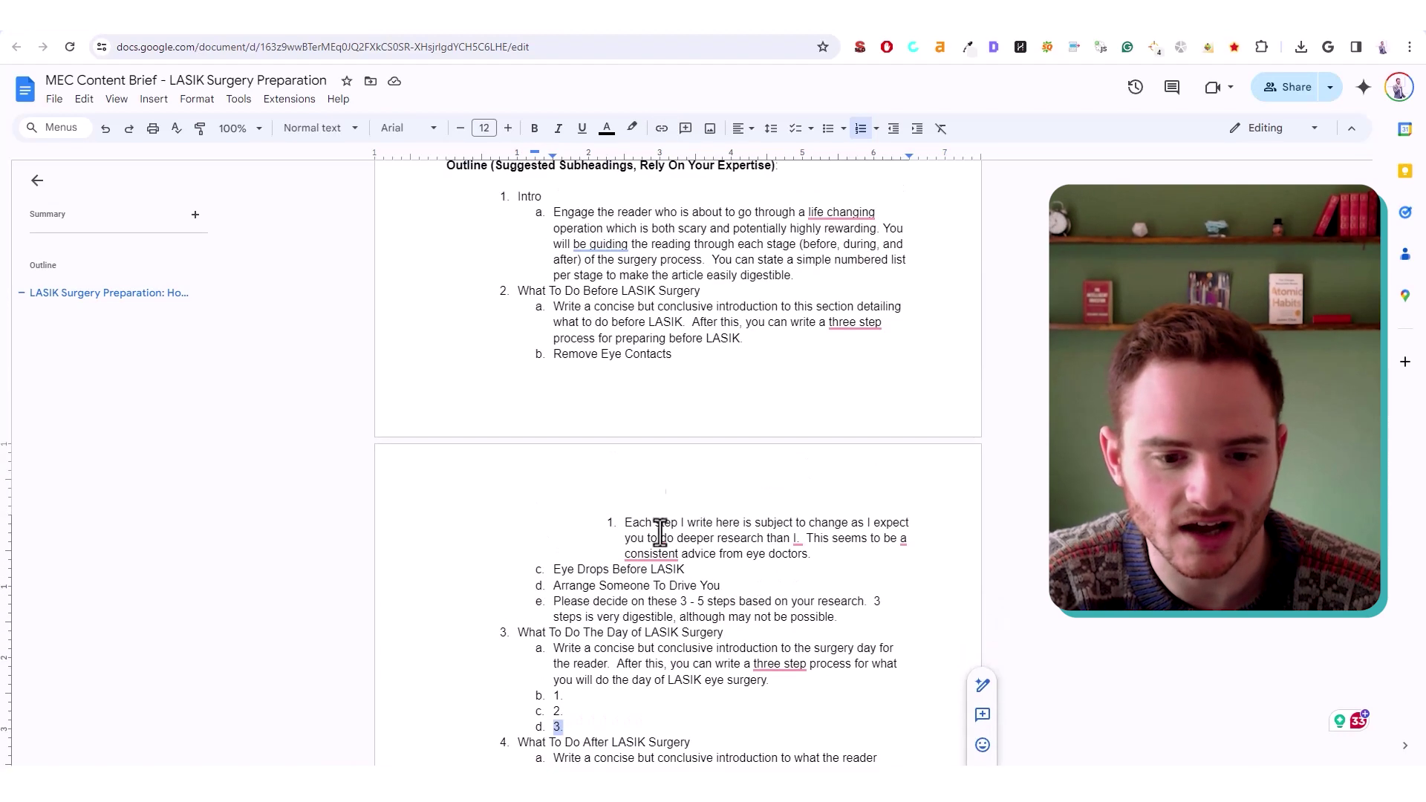
scroll(636, 595, "down", 5)
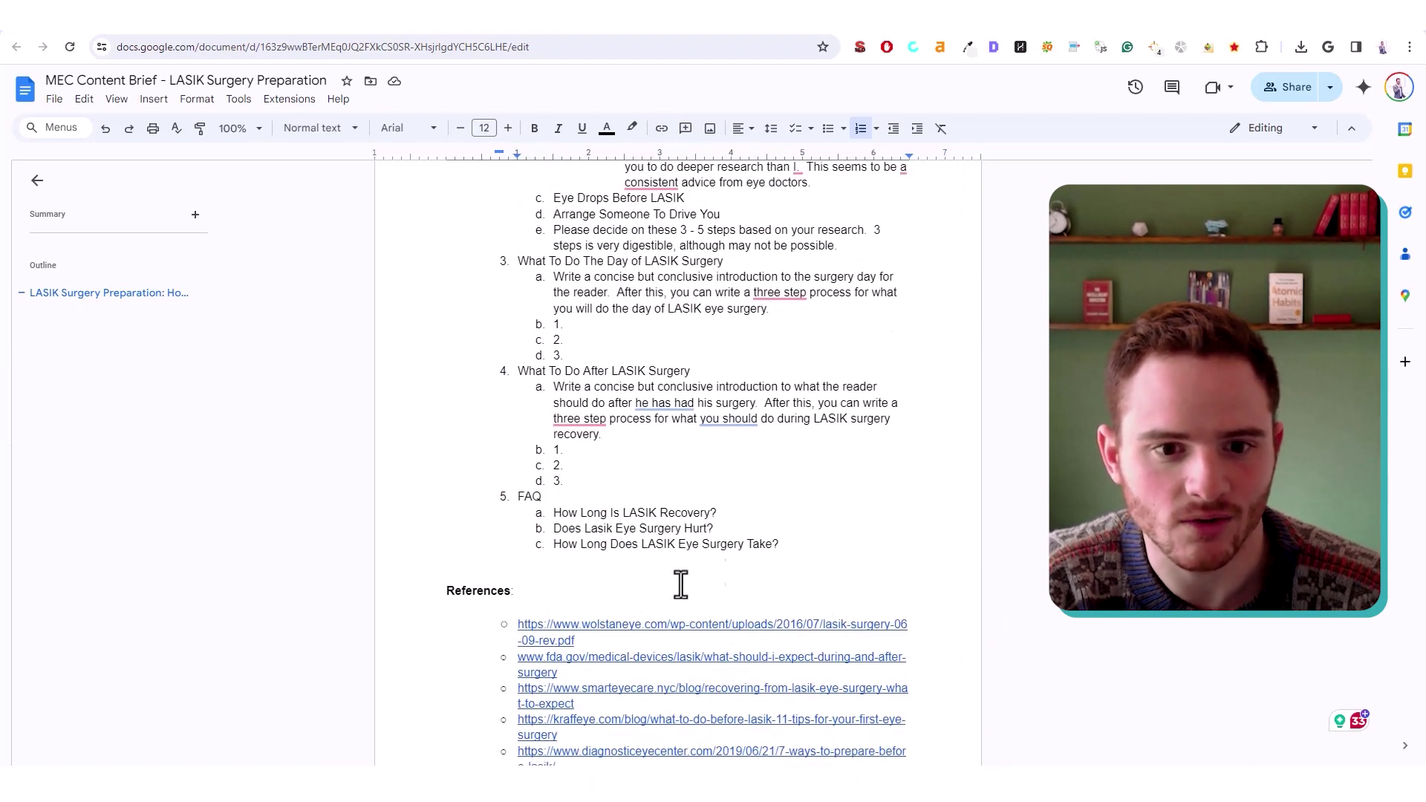
left_click_drag(720, 573, 621, 511)
left_click(826, 549)
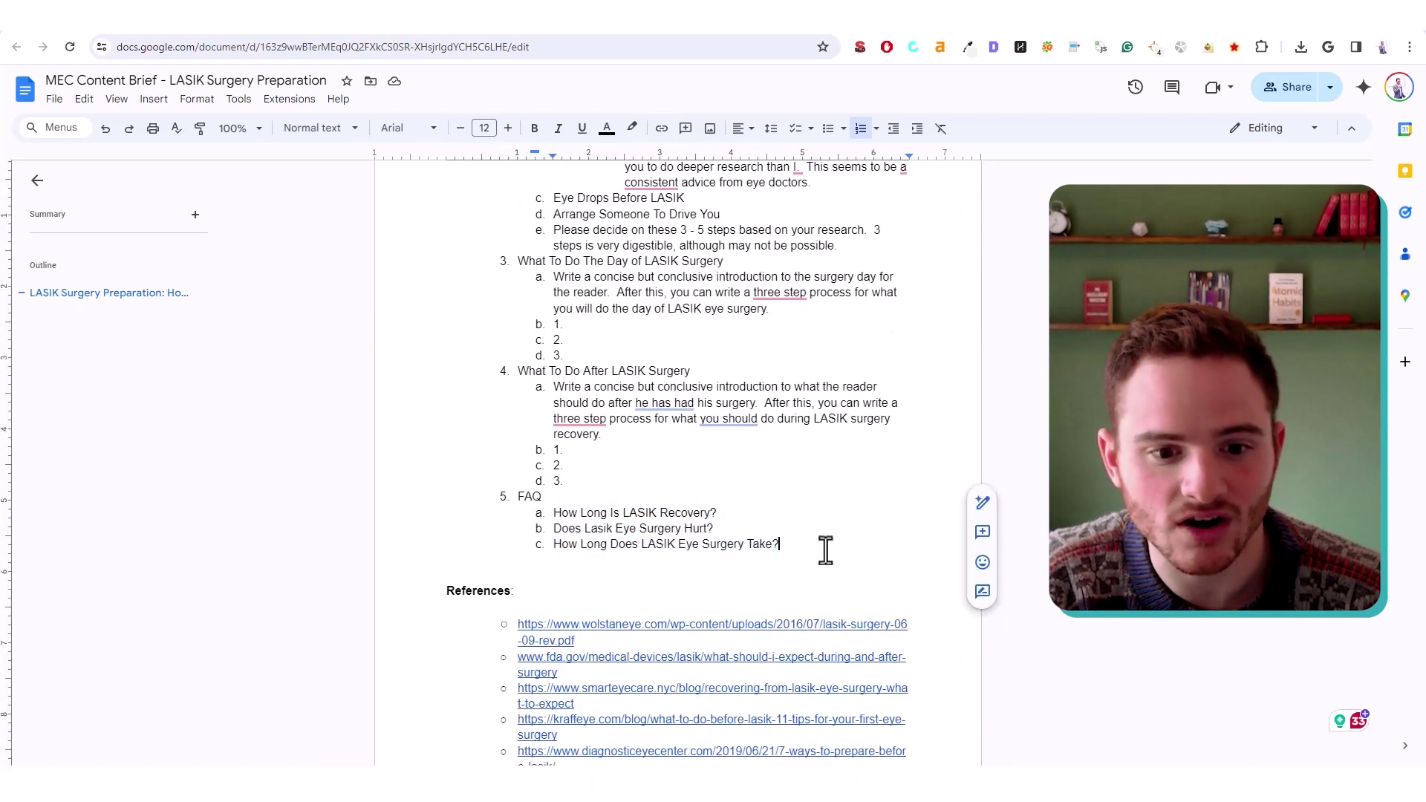
key("Return")
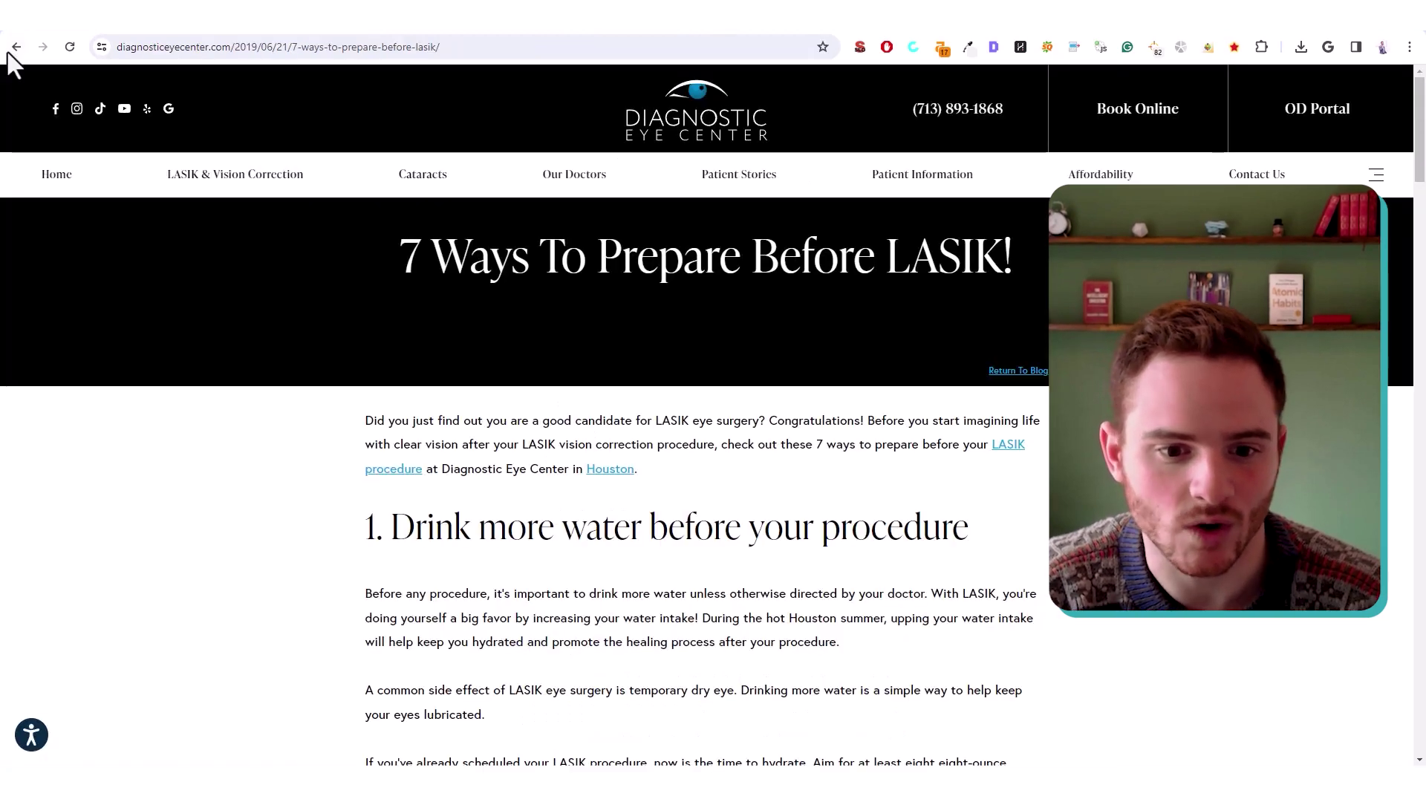
Skim the Kraff Eye Institute LASIK tips article from the search results, then return to the Dog Harnesses brief
left_click(15, 49)
scroll(796, 343, "up", 10)
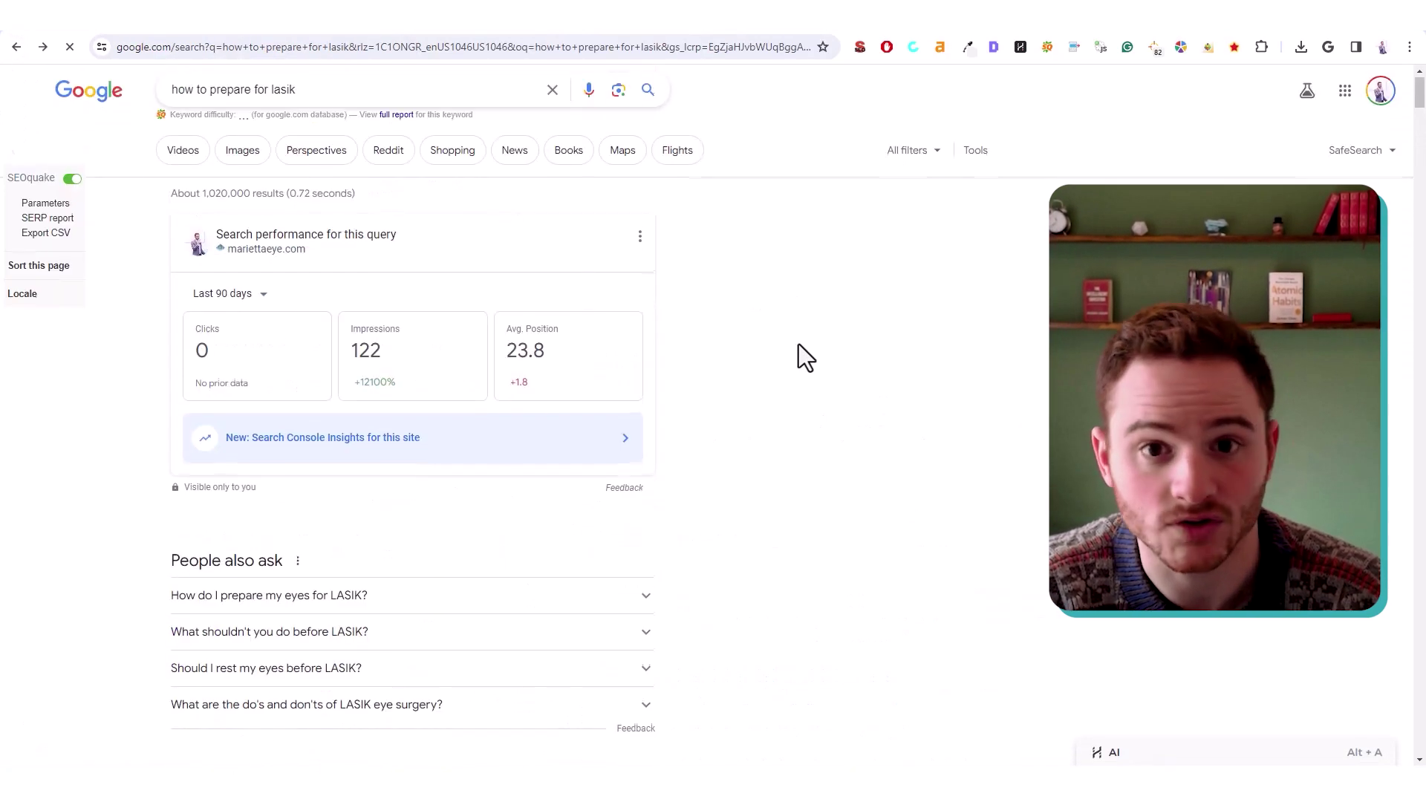
scroll(716, 398, "down", 7)
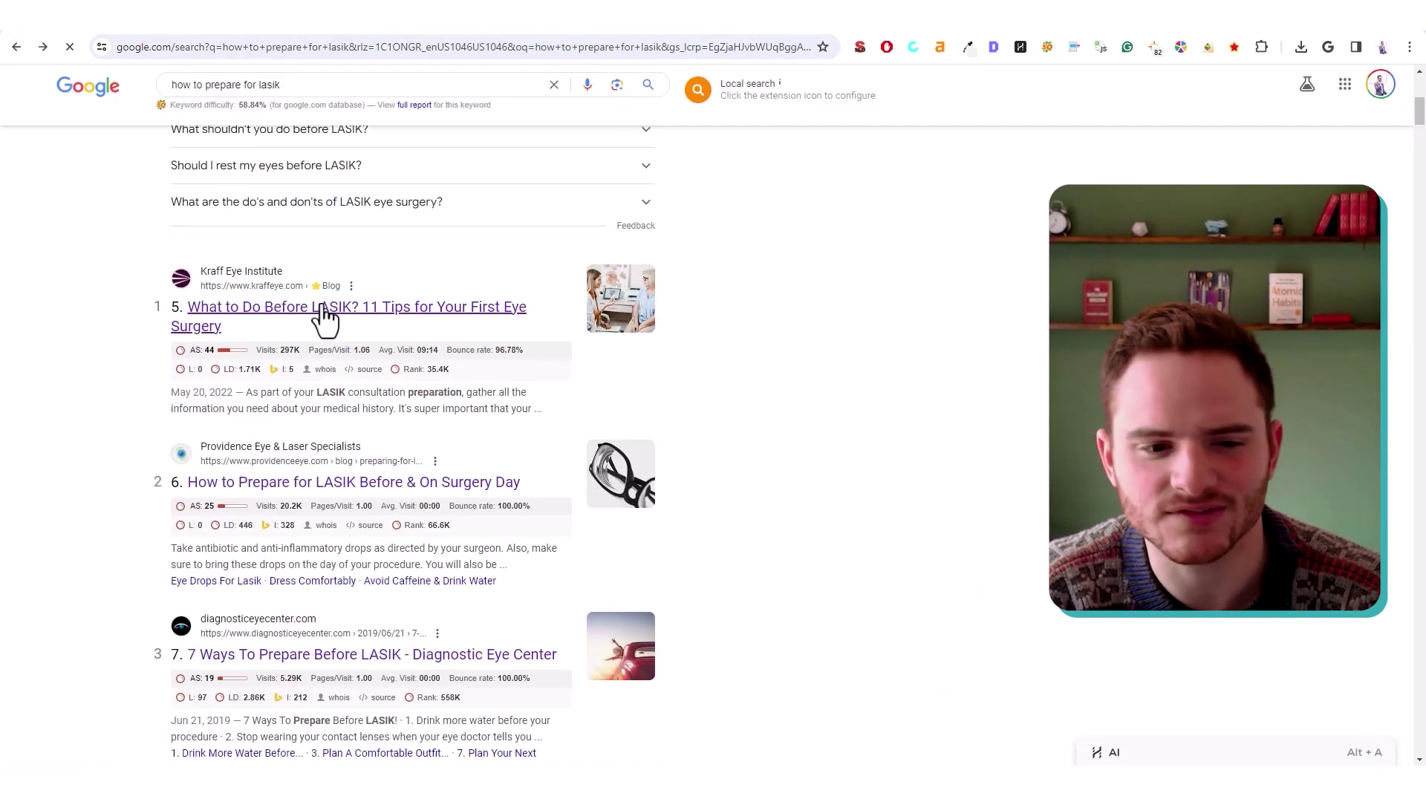
left_click(324, 315)
scroll(835, 368, "down", 7)
scroll(846, 367, "down", 20)
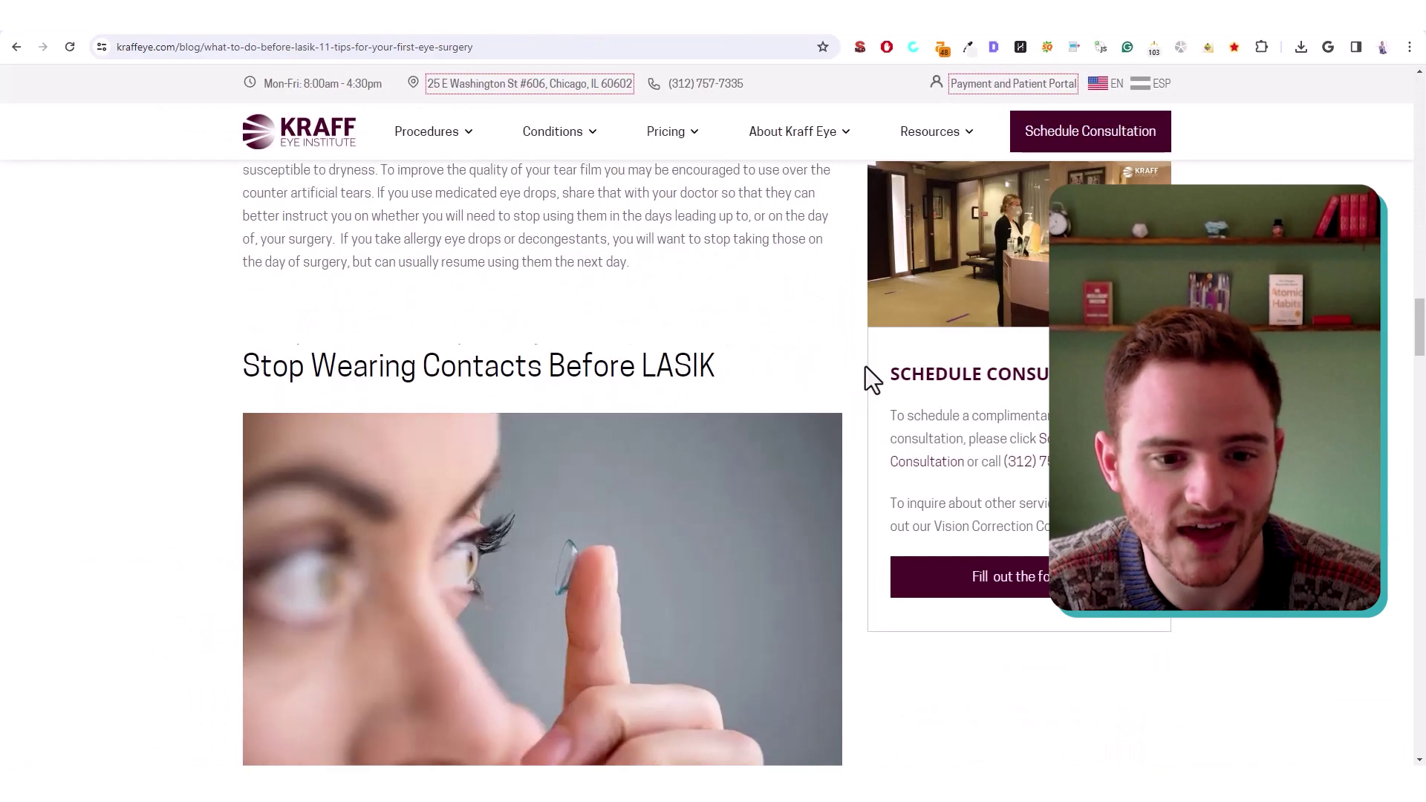
scroll(866, 367, "up", 1)
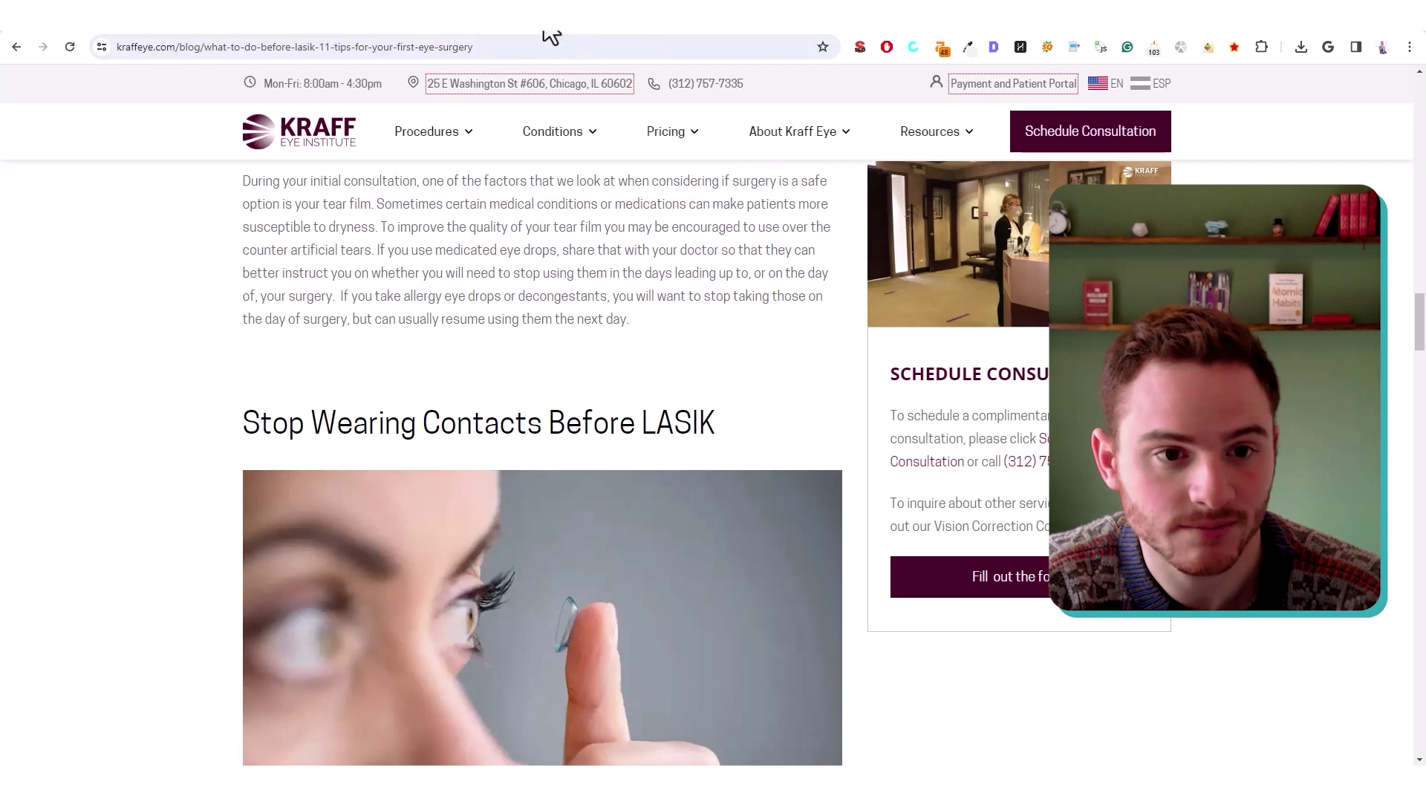
left_click(742, 29)
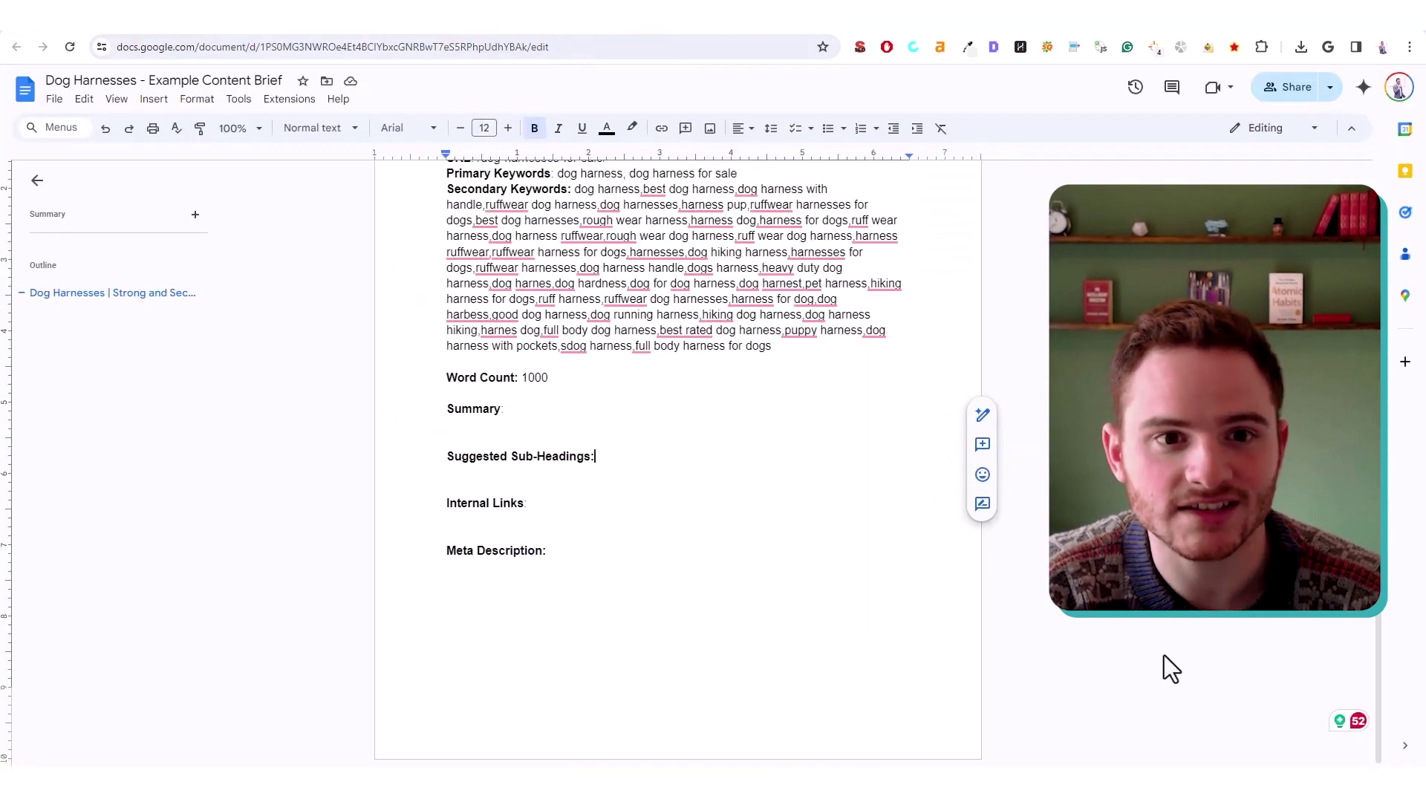